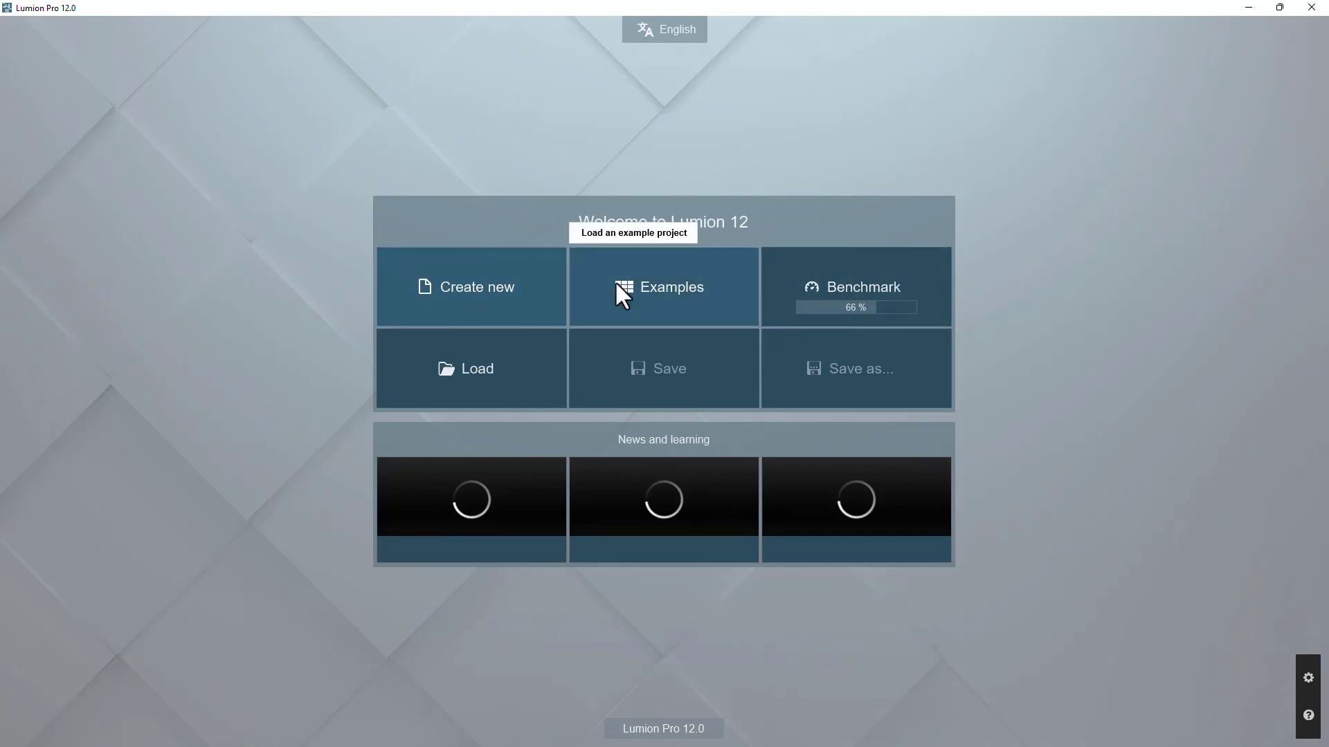
# Review the computer's benchmark results and the image settings, returning to the start screen after each.
pyautogui.click(862, 283)
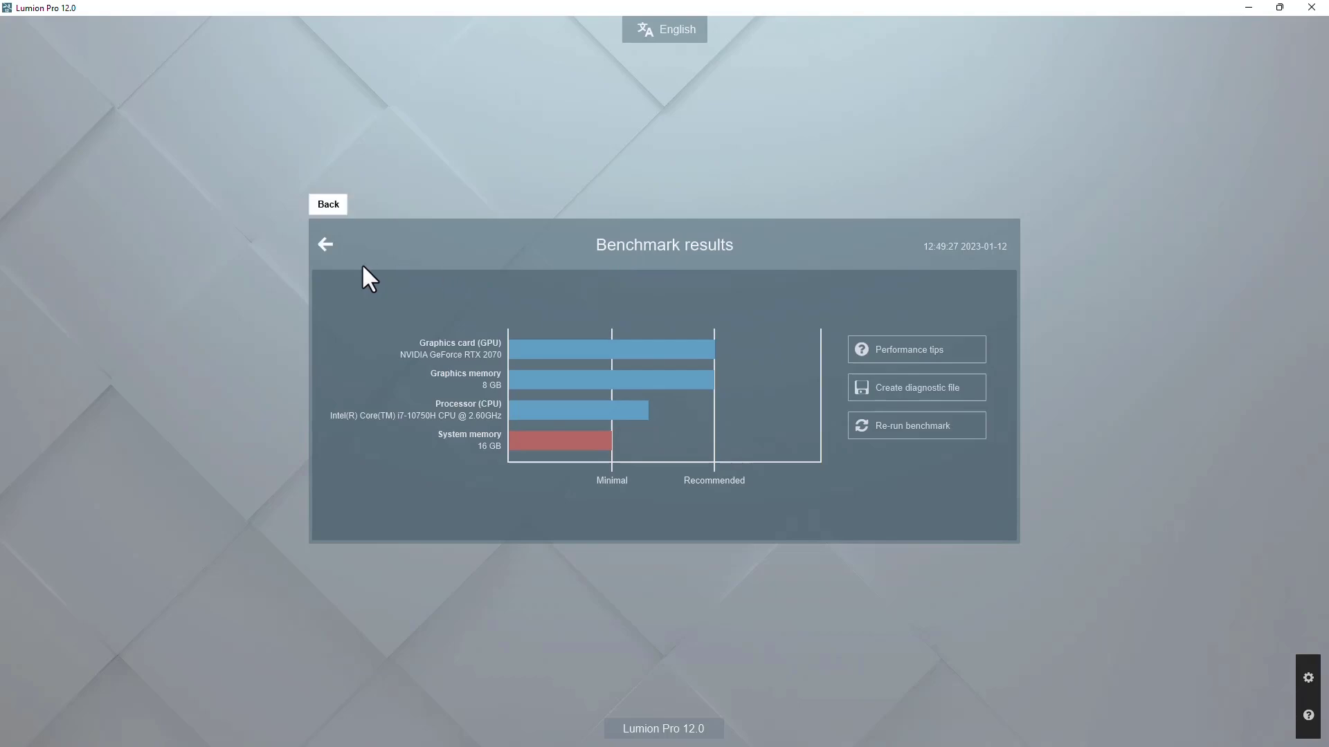
pyautogui.click(325, 245)
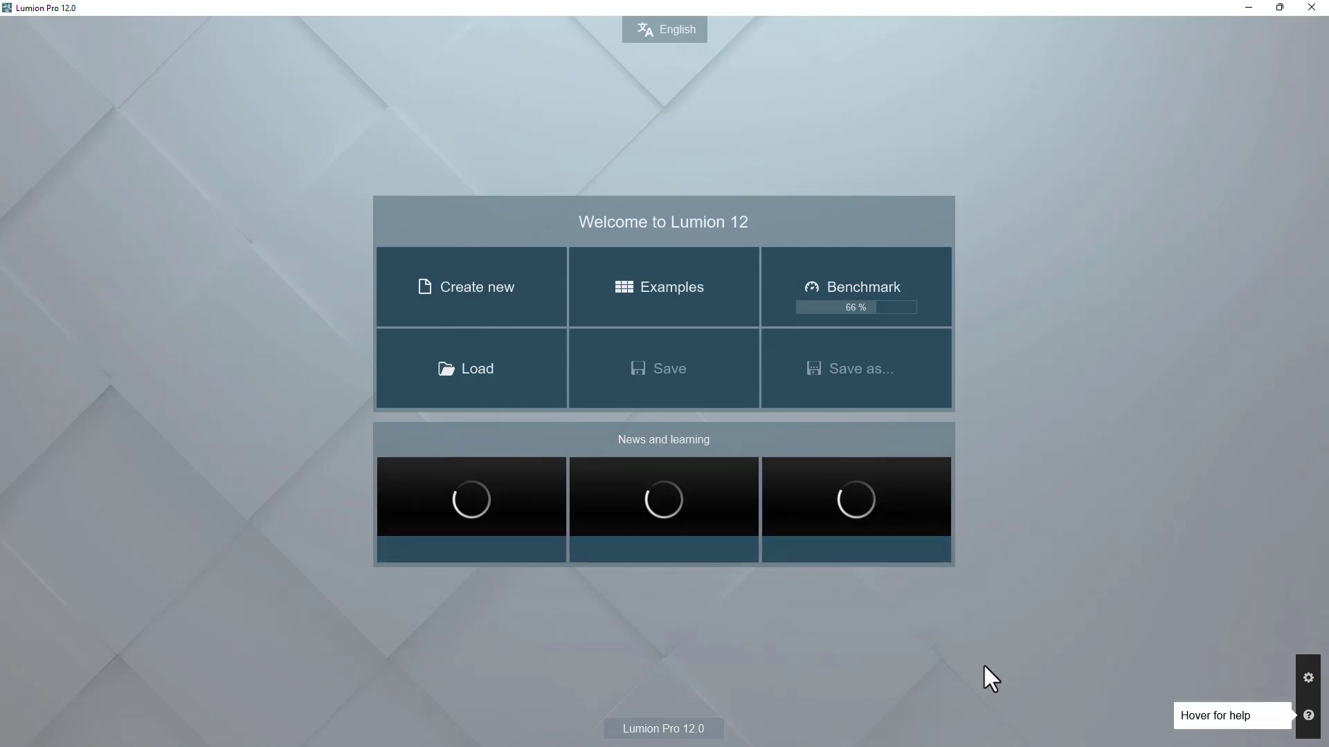
pyautogui.click(1309, 680)
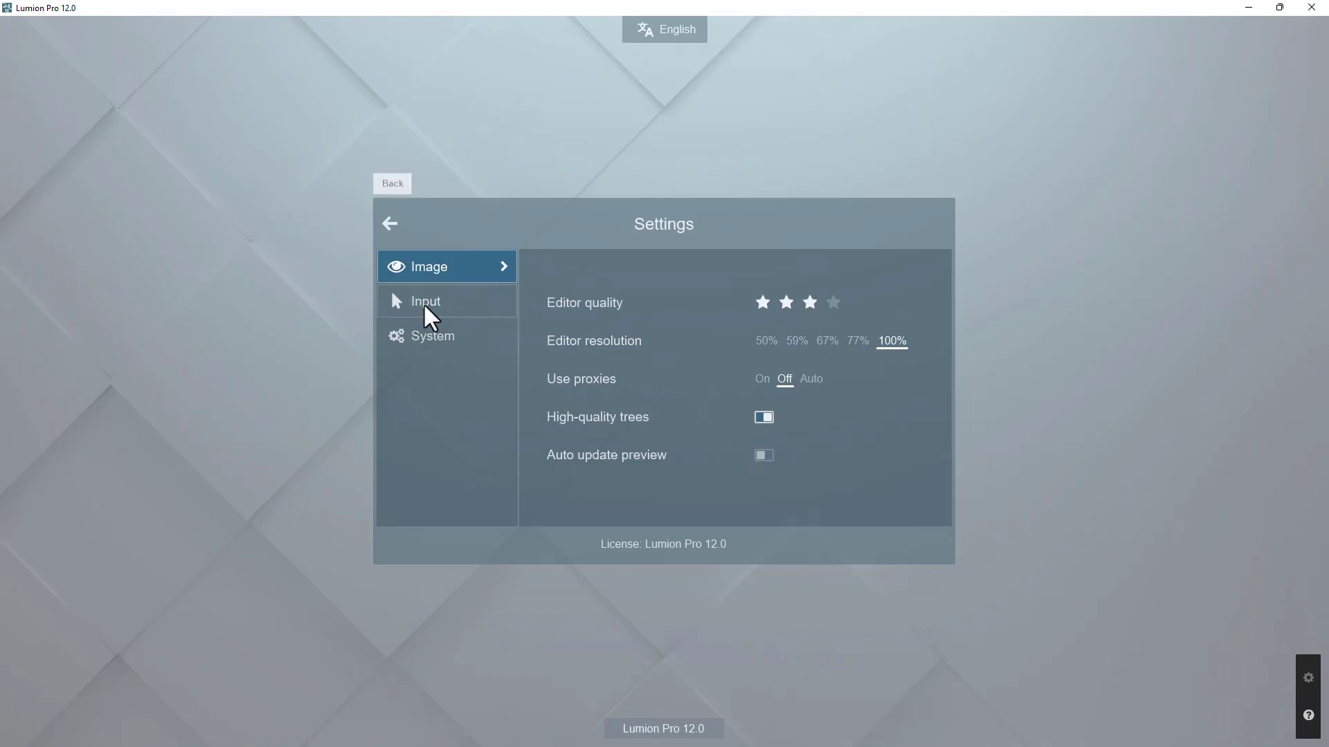
pyautogui.click(391, 232)
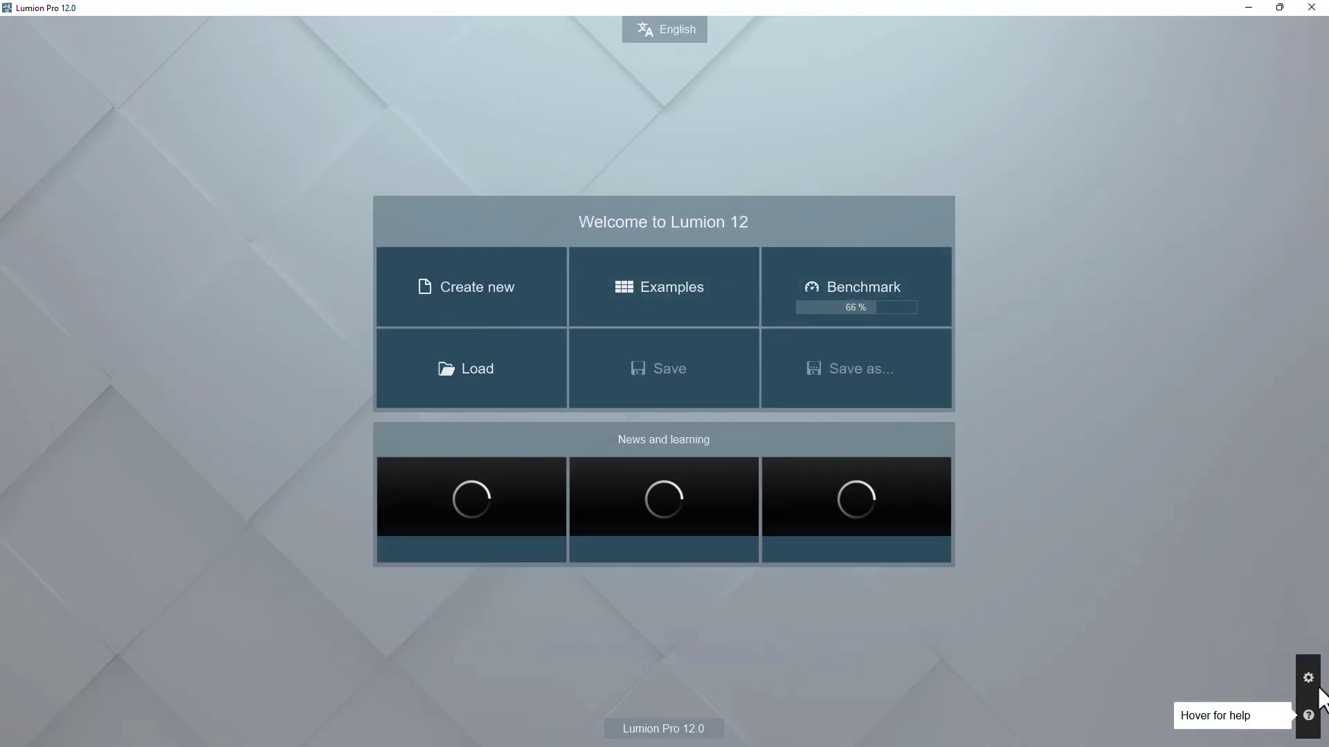
# Create a new project from the plain flat grass template.
pyautogui.click(497, 292)
pyautogui.click(394, 216)
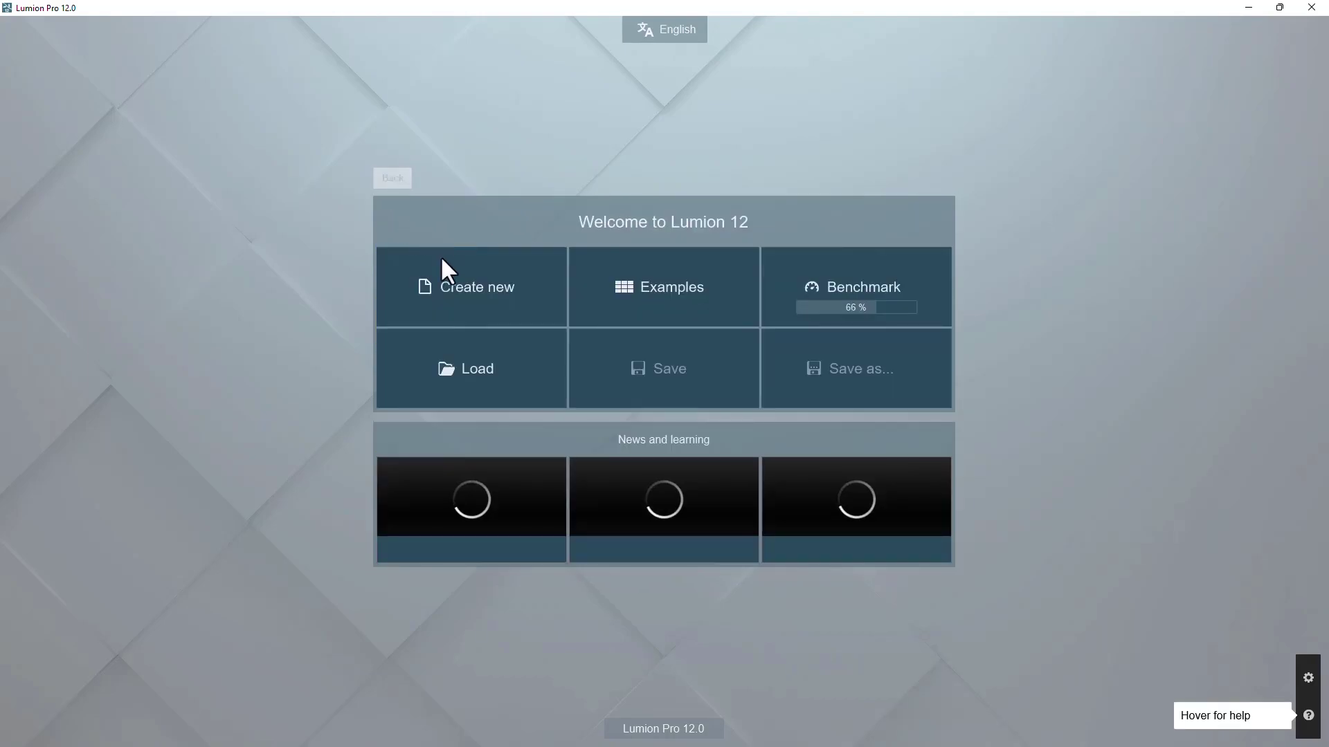
pyautogui.click(400, 290)
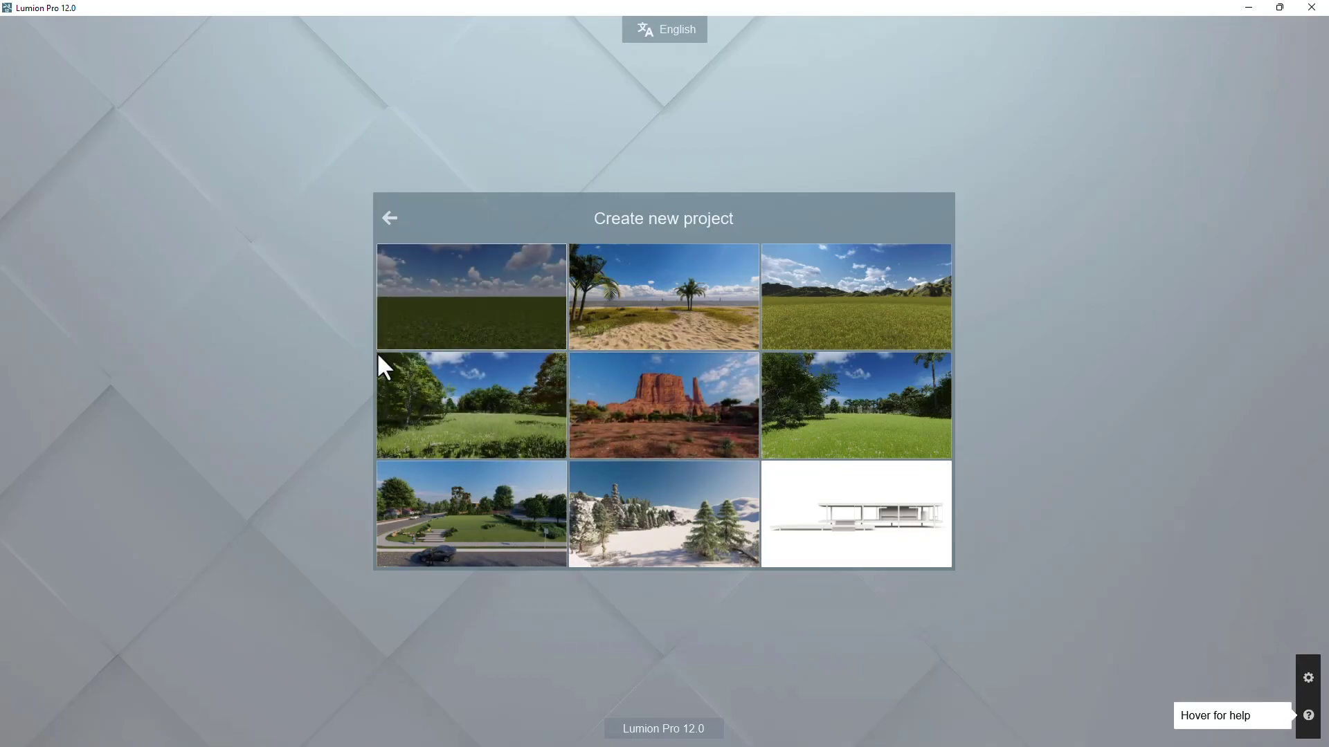
pyautogui.click(486, 313)
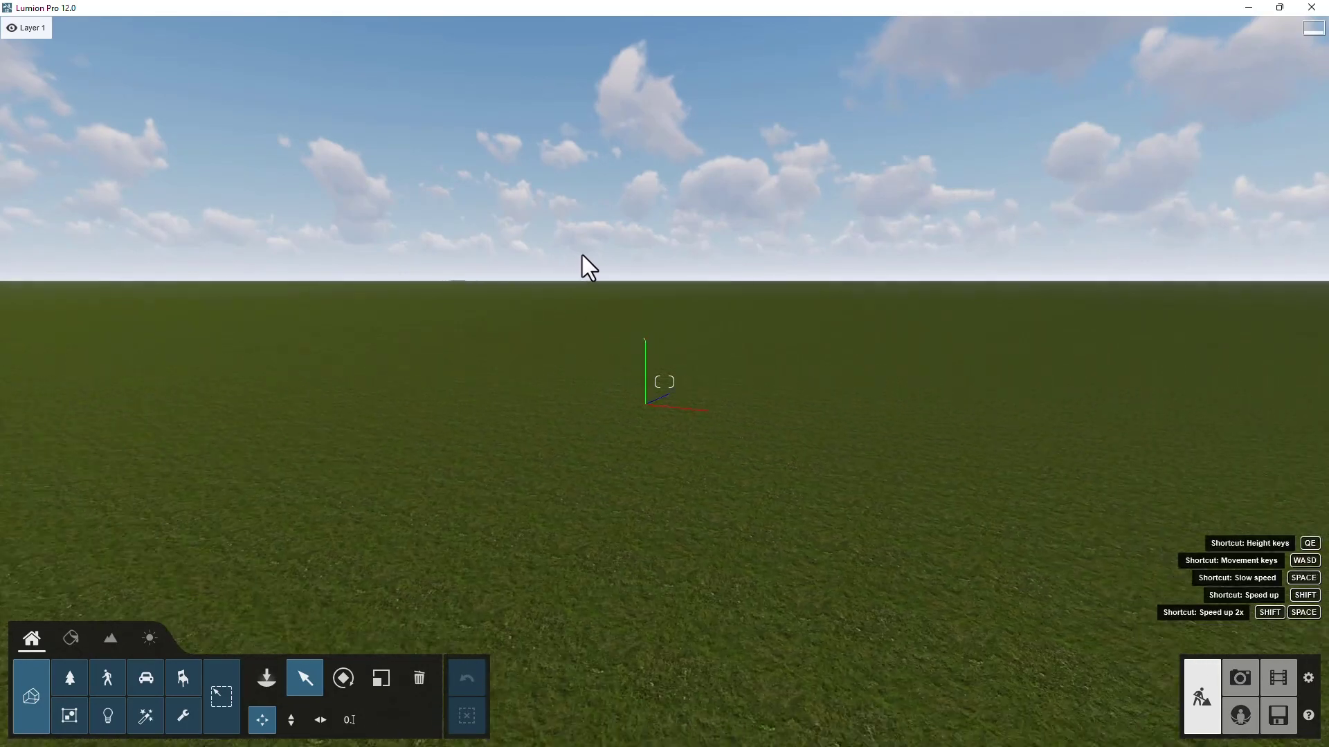
# Explore the empty grass scene by looking around, changing the camera height and moving the camera forward, backward and sideways.
pyautogui.moveTo(559, 271); pyautogui.dragTo(864, 435, button='right')
pyautogui.press('q')
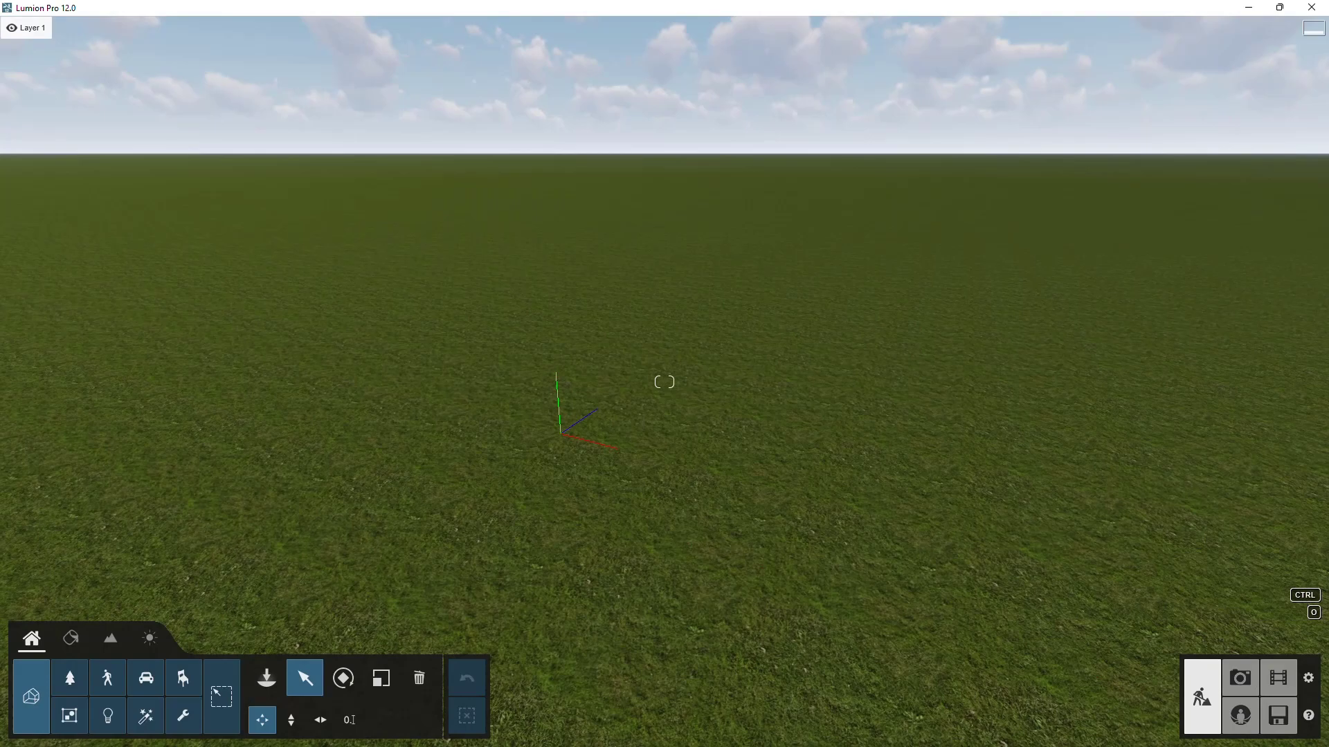
pyautogui.moveTo(739, 409); pyautogui.dragTo(654, 435, button='right')
pyautogui.moveTo(664, 382); pyautogui.dragTo(661, 382, button='right')
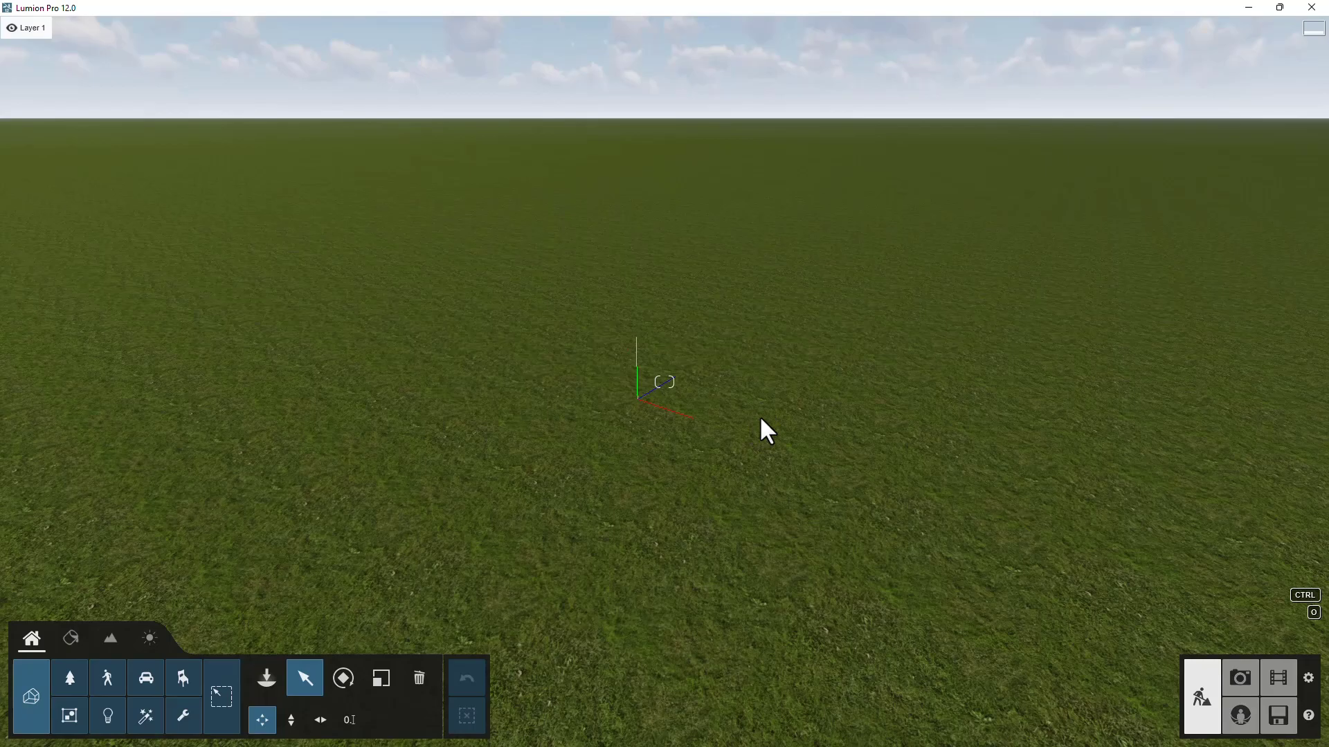
pyautogui.press('d')
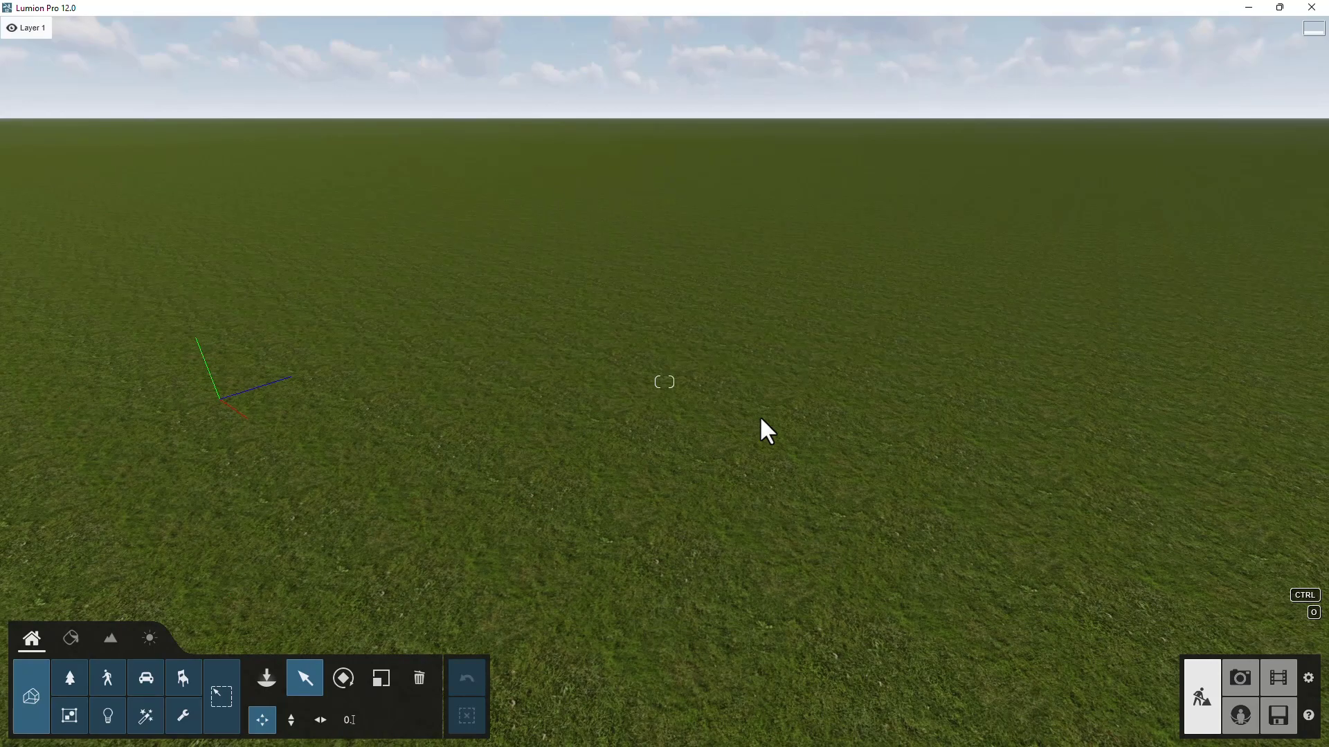
pyautogui.press('a')
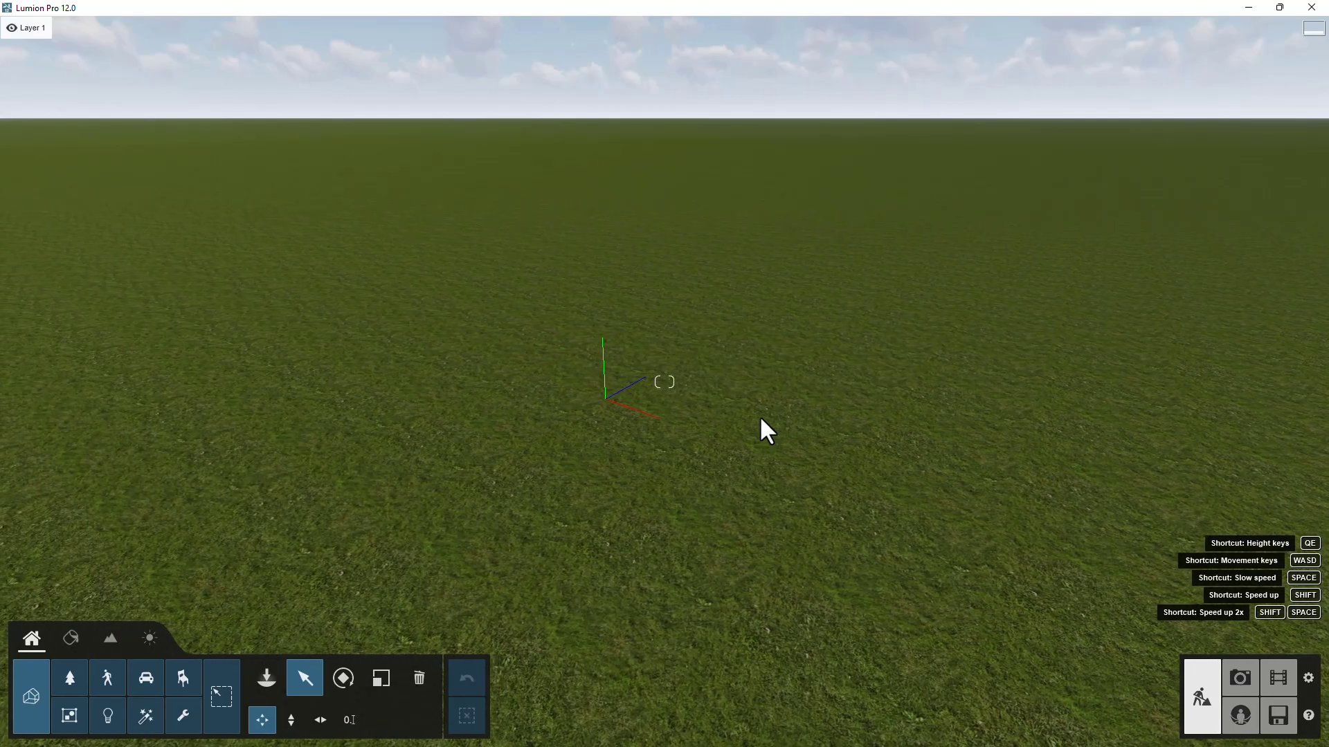
pyautogui.press('w')
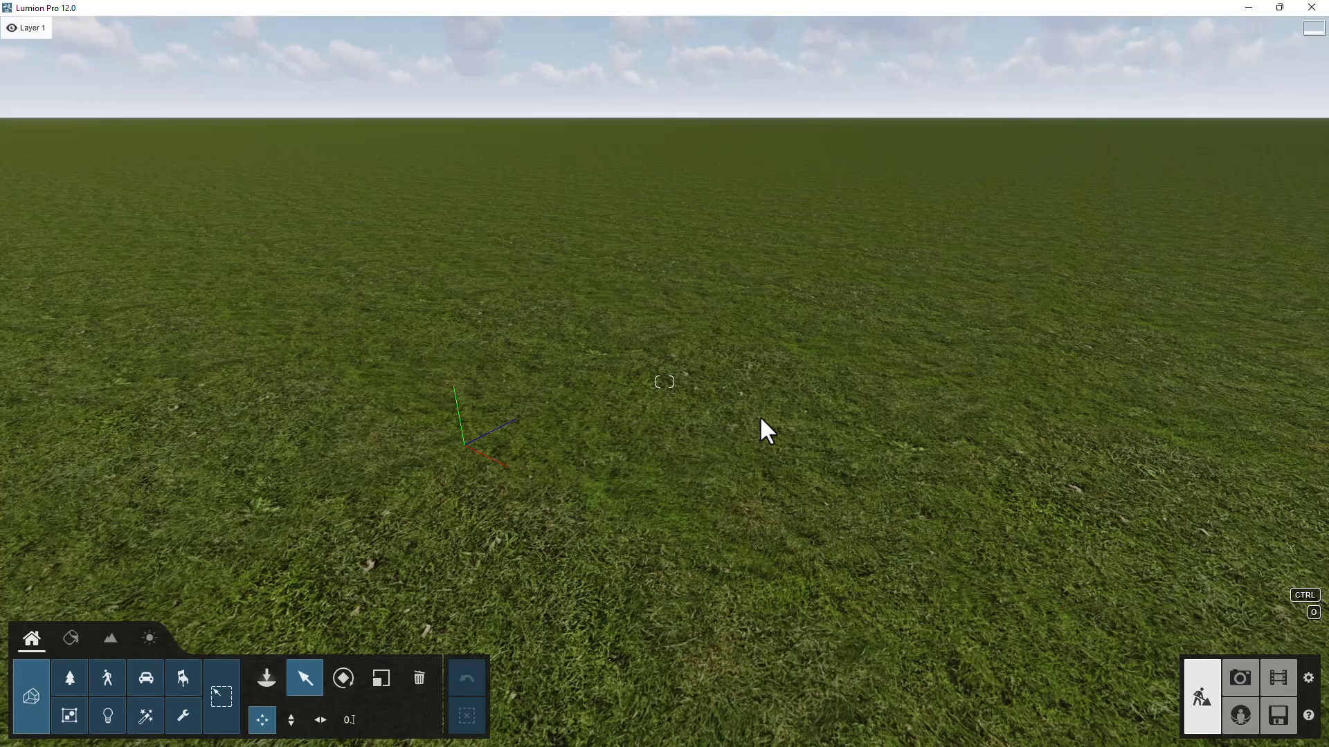
pyautogui.scroll(-3, 758, 416)
pyautogui.press('d')
pyautogui.press('a')
pyautogui.press('d')
pyautogui.press('s')
pyautogui.press('w')
pyautogui.press('s')
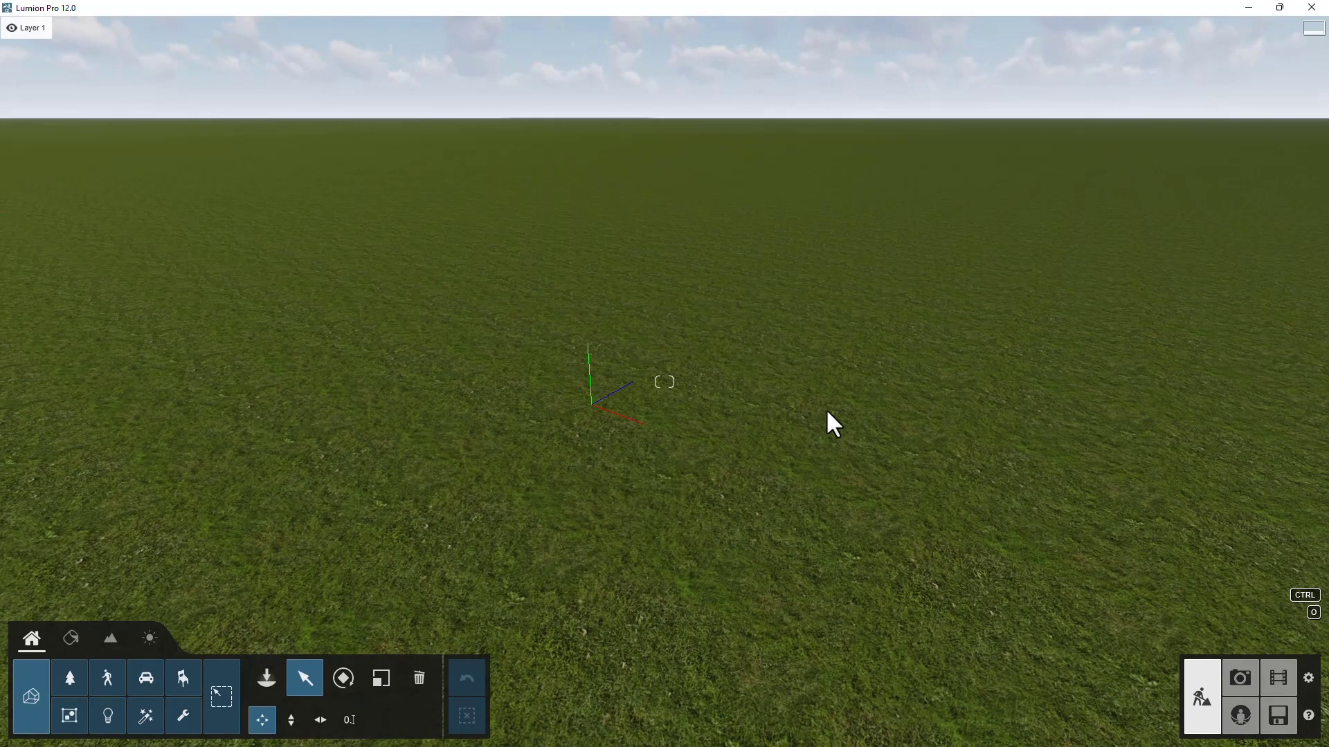
# Examine the grass field from different angles by rotating, panning and tilting the camera around the scene origin.
pyautogui.moveTo(919, 404); pyautogui.dragTo(1148, 408, button='right')
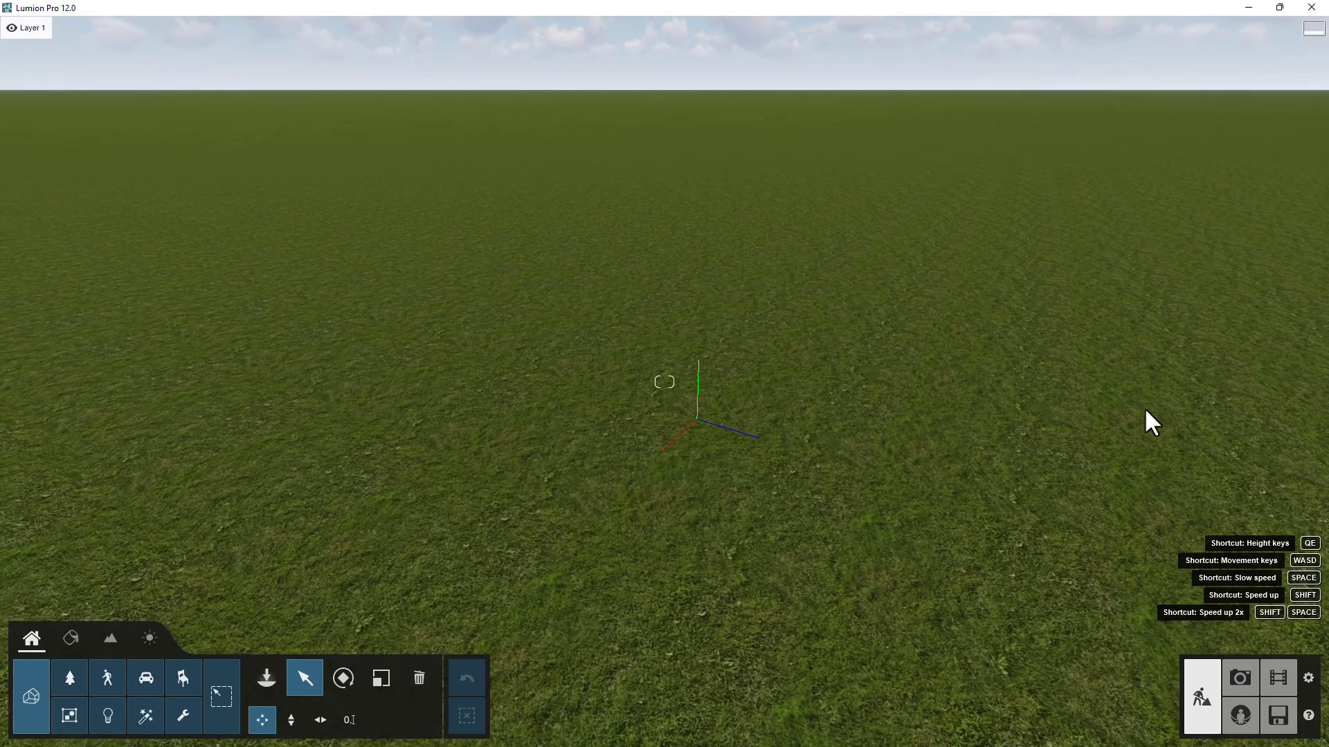
pyautogui.moveTo(780, 434); pyautogui.dragTo(799, 495, button='right')
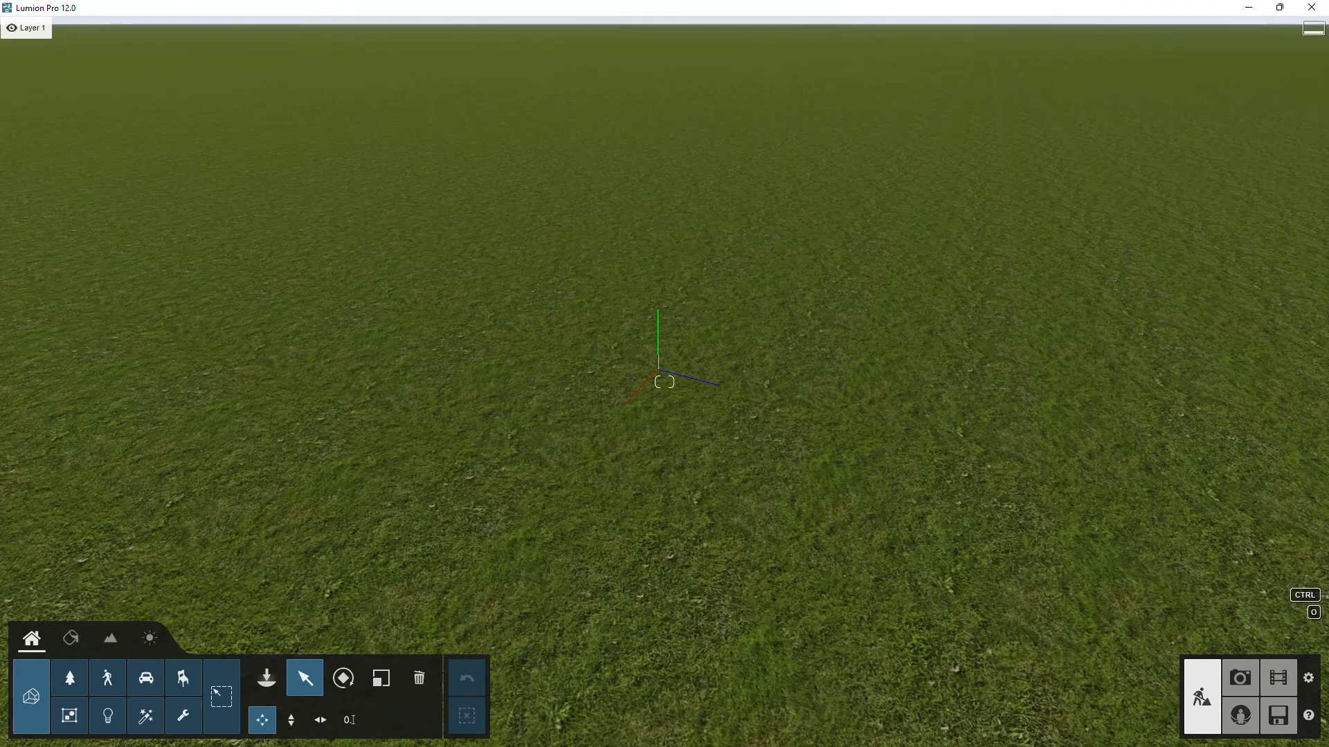
pyautogui.press('d')
pyautogui.moveTo(962, 429); pyautogui.dragTo(914, 415, button='right')
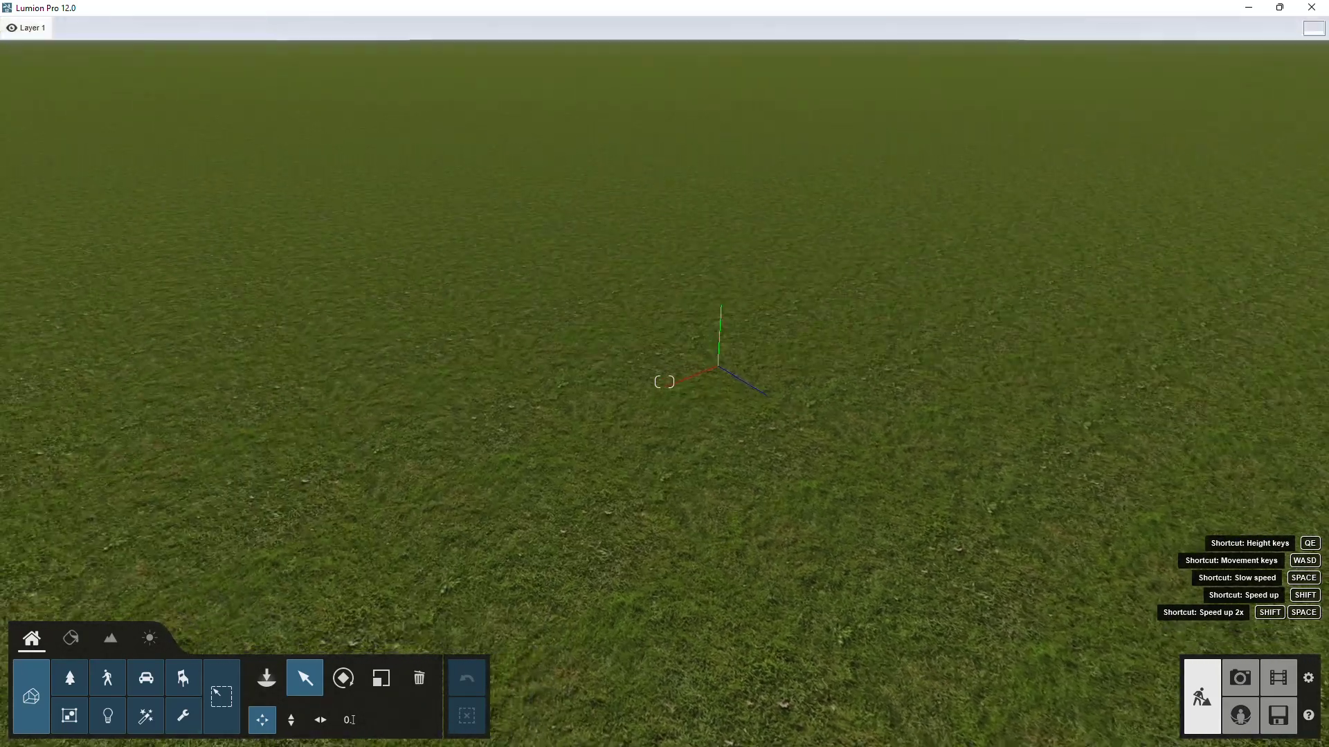
pyautogui.moveTo(908, 502); pyautogui.dragTo(825, 505, button='right')
pyautogui.moveTo(804, 460); pyautogui.dragTo(749, 523, button='middle')
pyautogui.moveTo(733, 433); pyautogui.dragTo(688, 437, button='middle')
pyautogui.moveTo(689, 440); pyautogui.dragTo(288, 409, button='right')
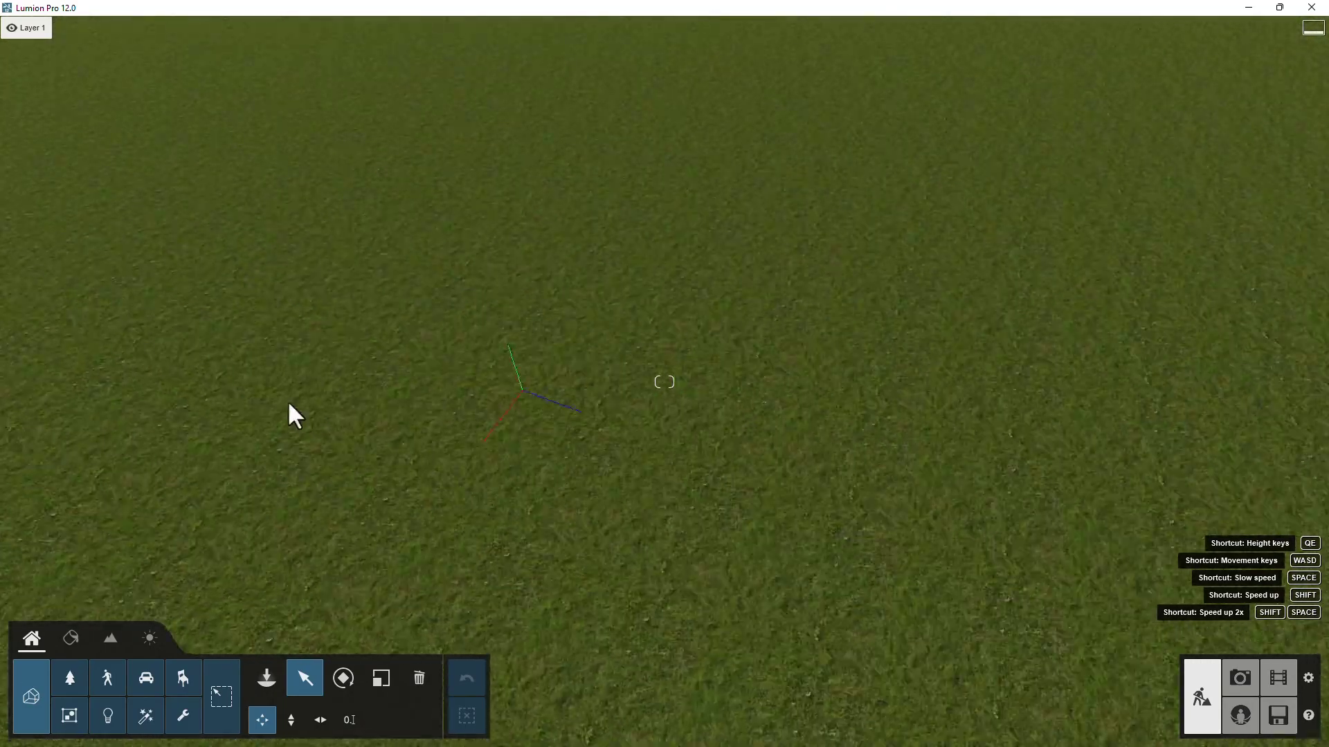
pyautogui.moveTo(501, 682); pyautogui.dragTo(371, 629, button='right')
pyautogui.press('s')
pyautogui.press('a')
pyautogui.press('w')
pyautogui.moveTo(780, 478); pyautogui.dragTo(958, 388, button='right')
pyautogui.press('ctrl')
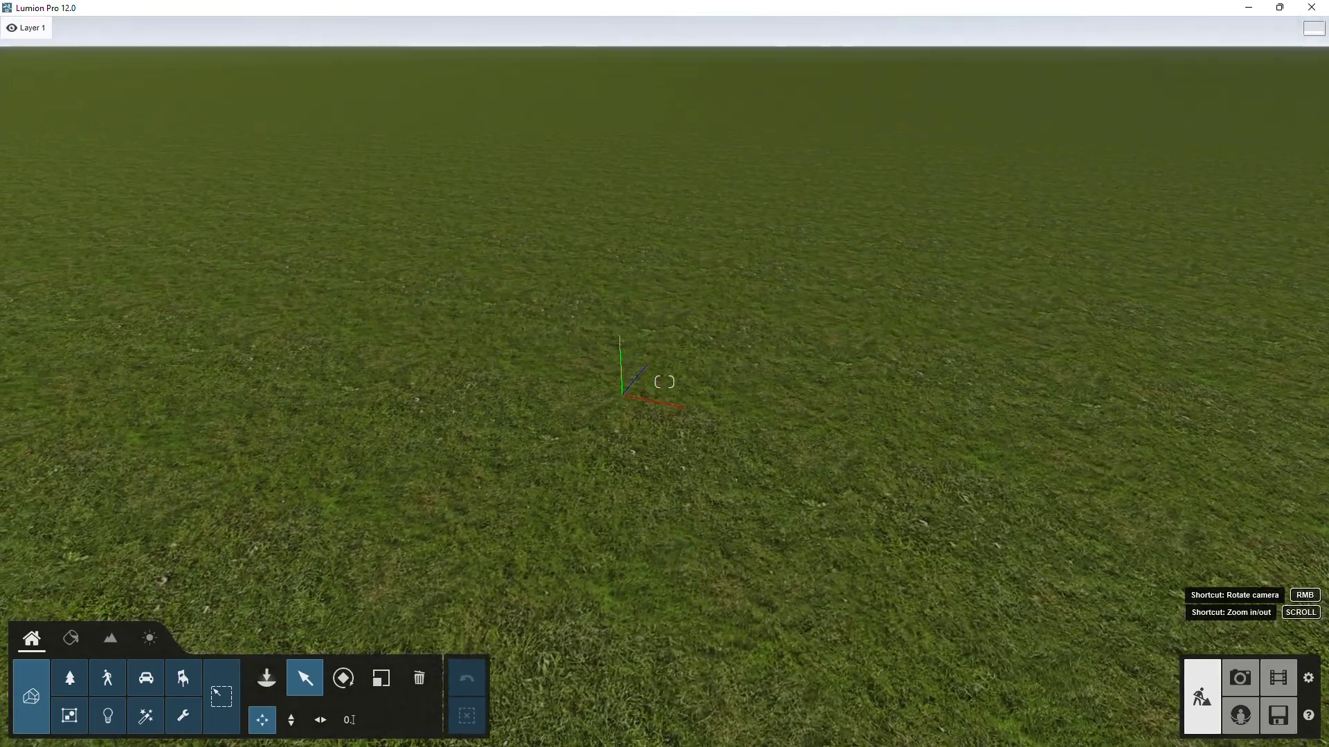
pyautogui.moveTo(1017, 388); pyautogui.dragTo(970, 346, button='right')
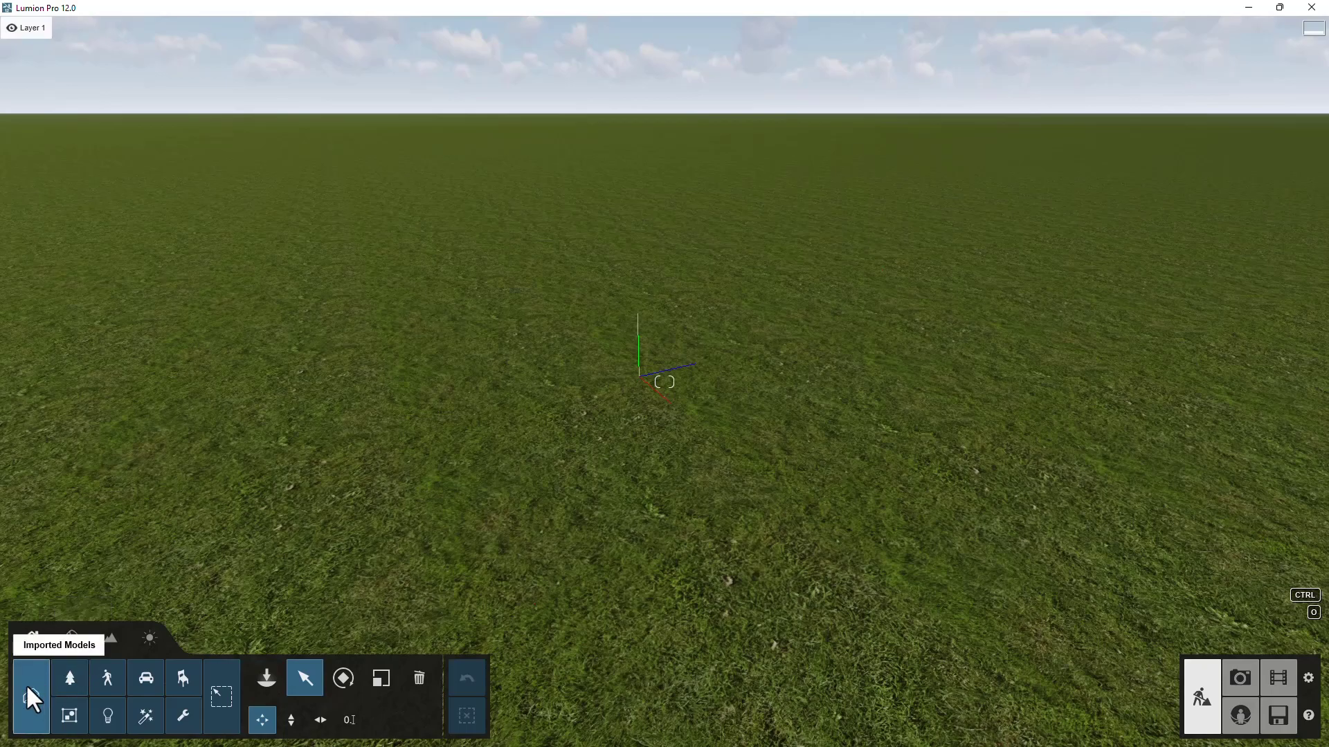
# Browse all six pages of broadleaf tree collections in the Nature library.
pyautogui.click(68, 674)
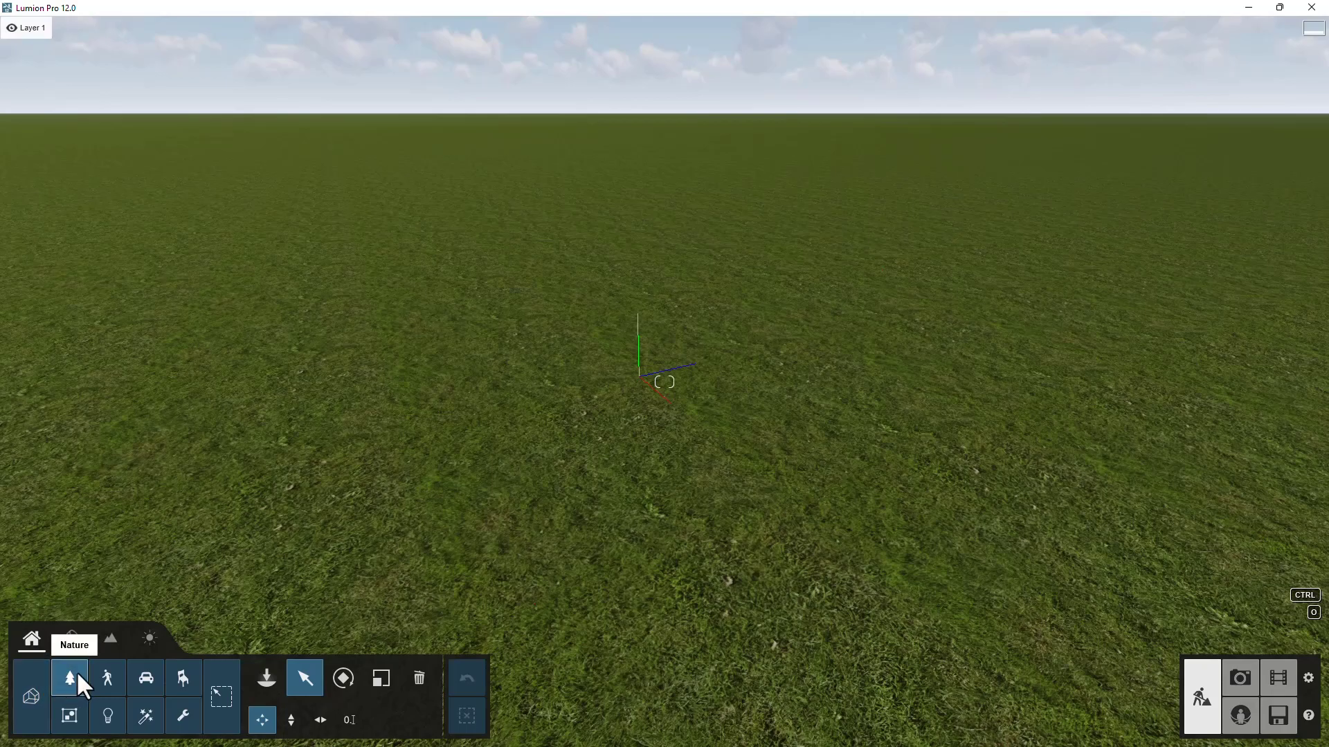
pyautogui.click(76, 672)
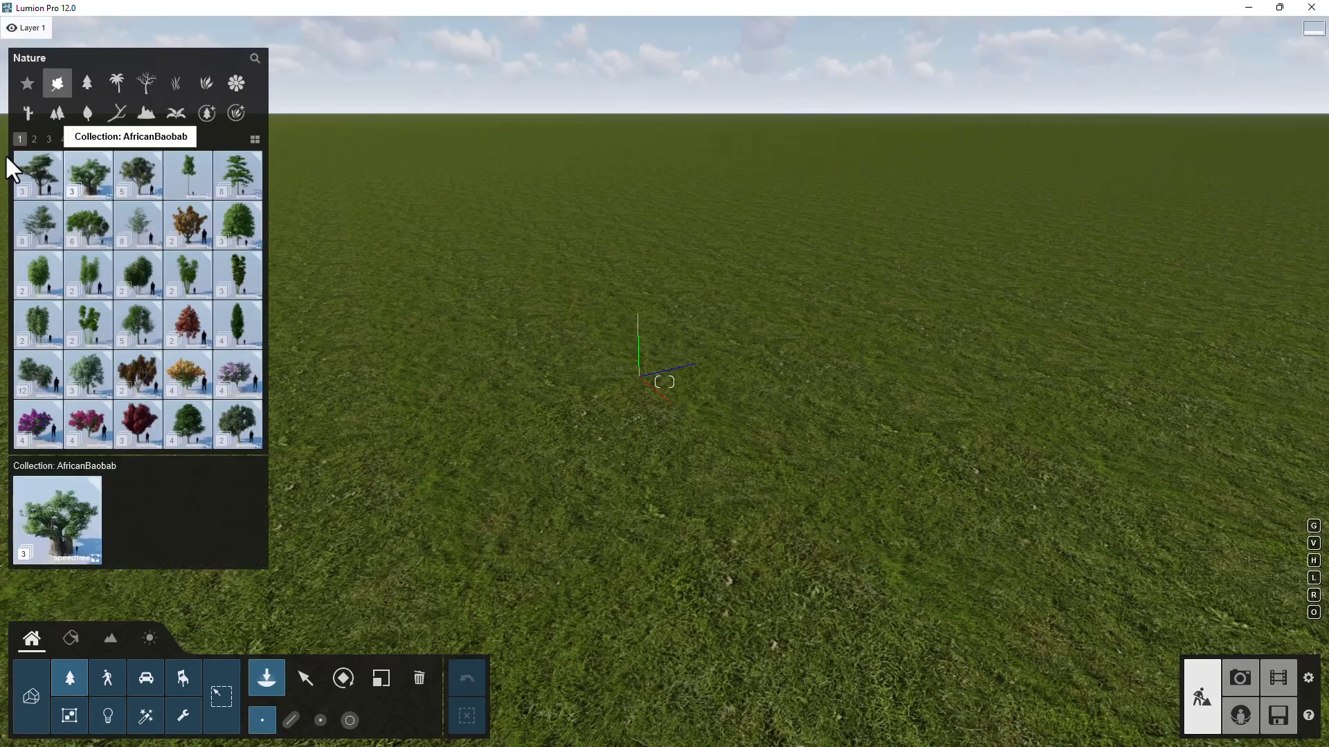
pyautogui.click(34, 139)
pyautogui.click(49, 138)
pyautogui.click(63, 138)
pyautogui.click(77, 139)
pyautogui.click(92, 139)
pyautogui.click(19, 139)
pyautogui.click(34, 139)
pyautogui.click(49, 138)
pyautogui.click(63, 138)
pyautogui.click(77, 138)
pyautogui.click(93, 139)
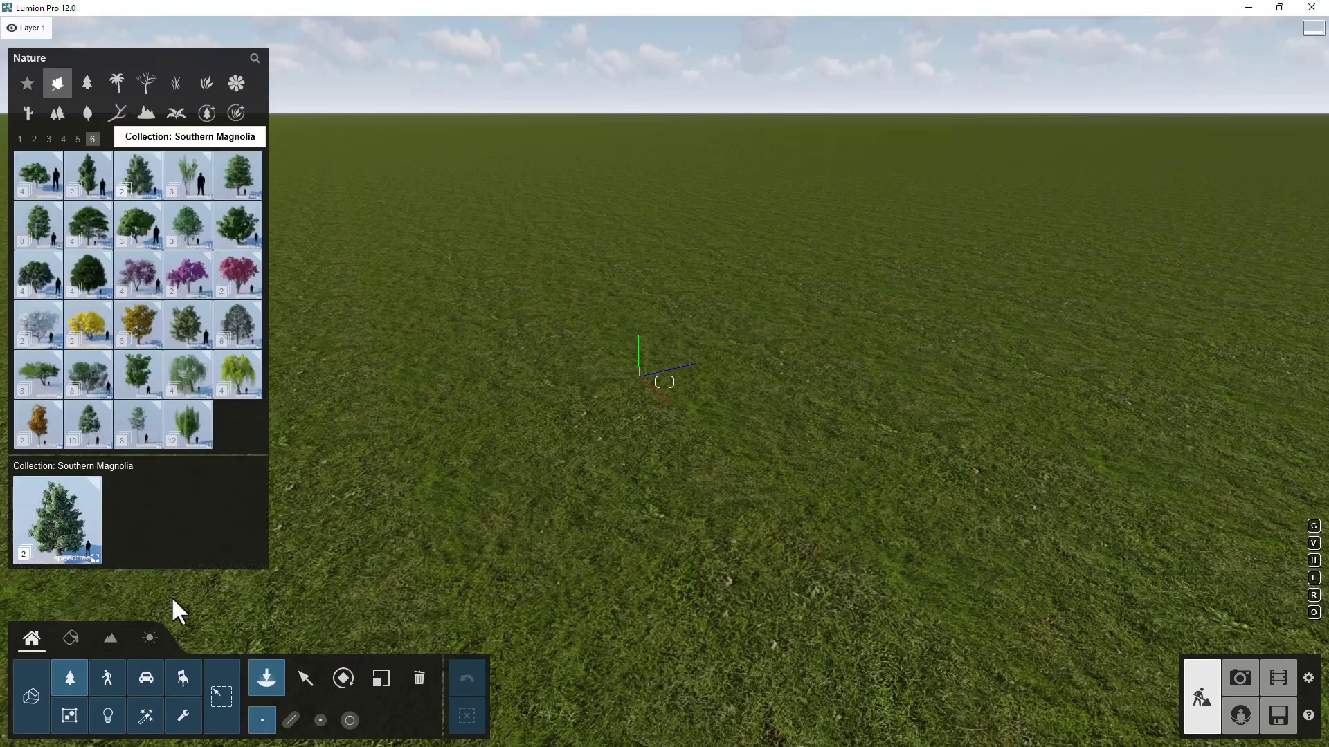
# Look through both pages of the Imported Models library.
pyautogui.click(31, 689)
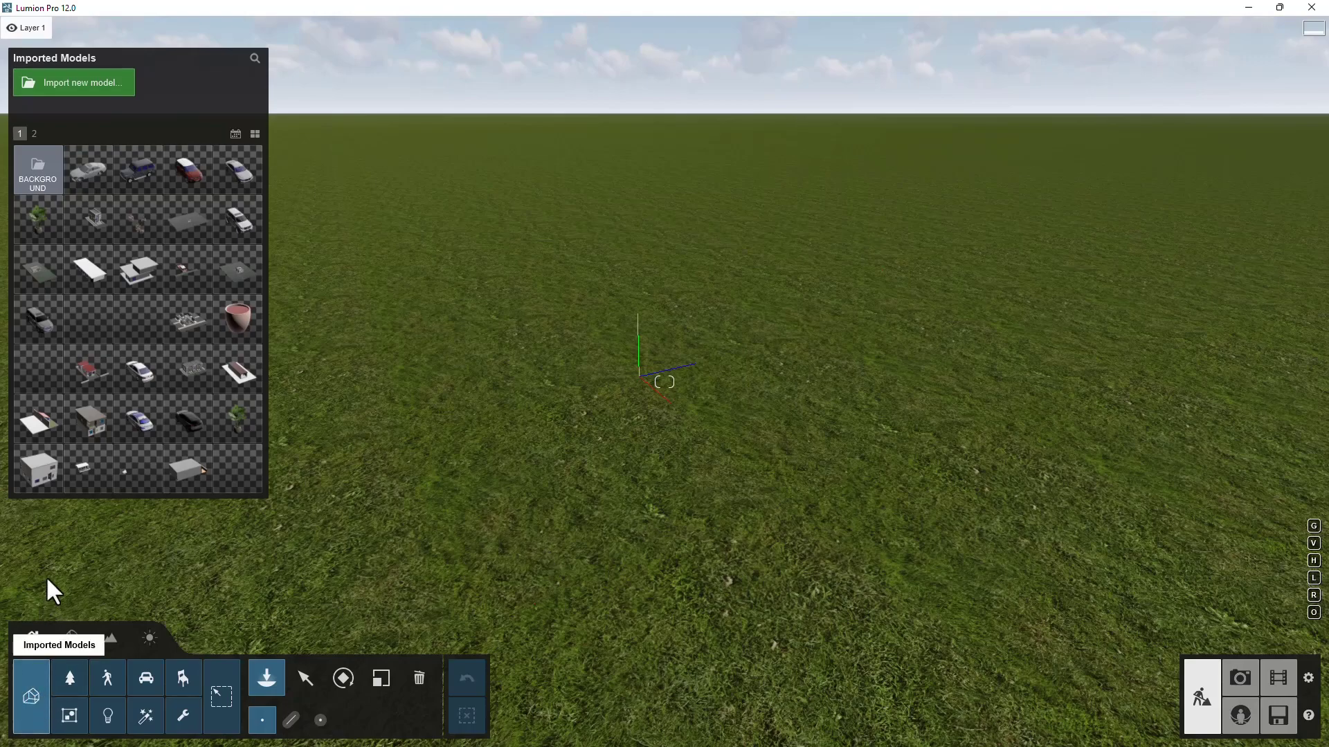
pyautogui.click(34, 133)
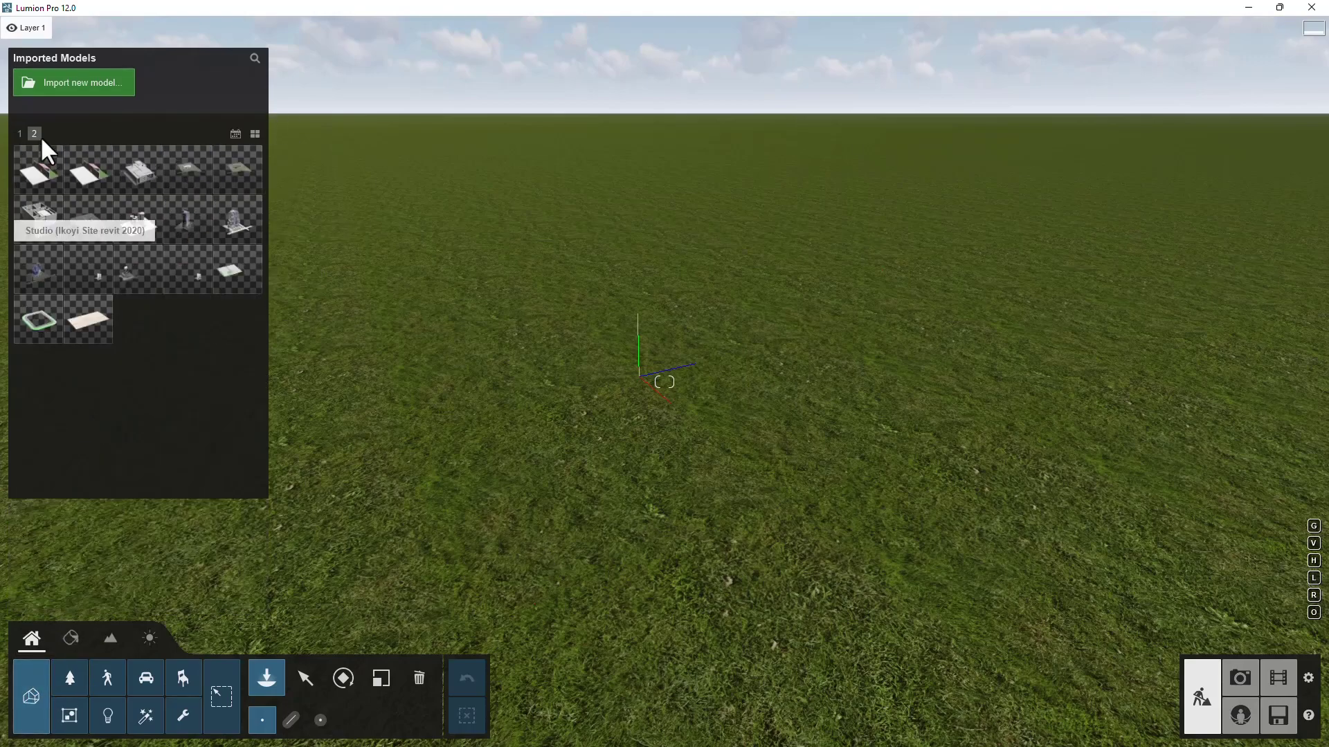
pyautogui.click(19, 133)
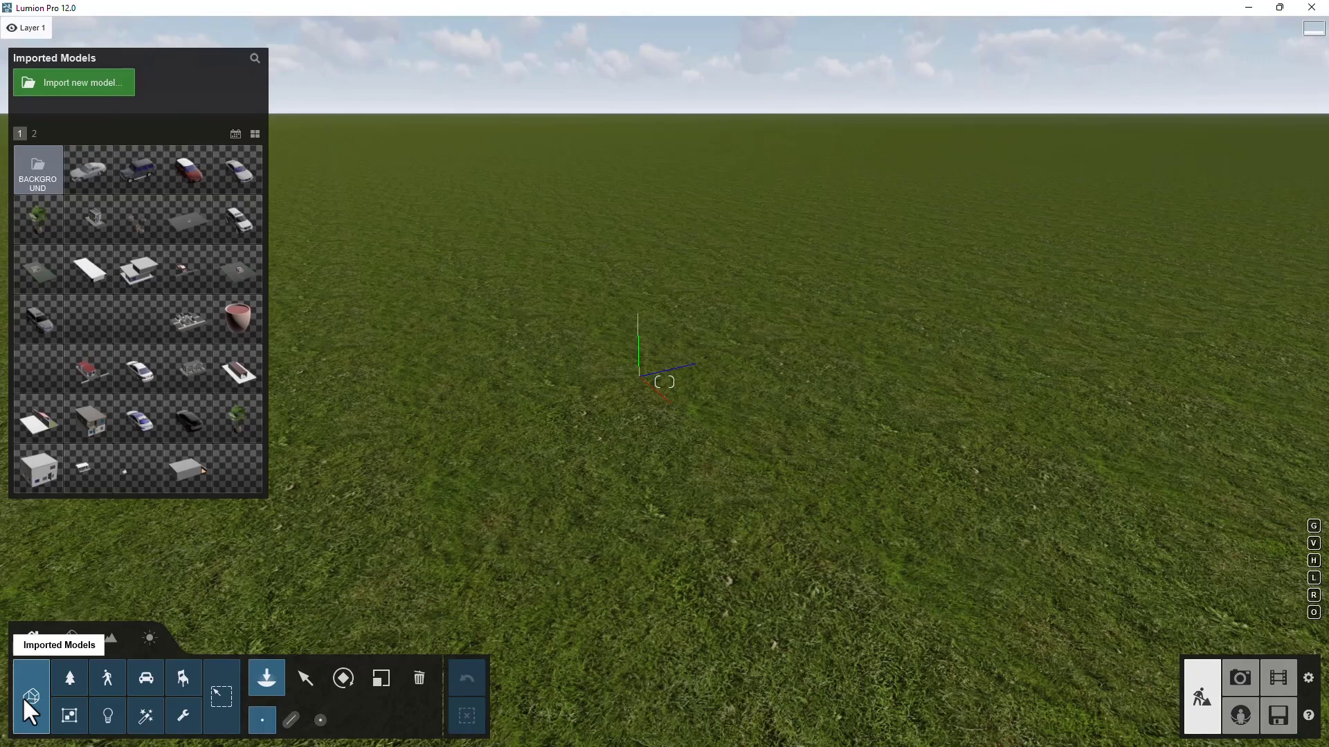
# Import the tutorial class DAE file from the Desktop's CHOSEN YOUTUBE CHANNEL > work file folder, with edges/lines import enabled.
pyautogui.click(95, 84)
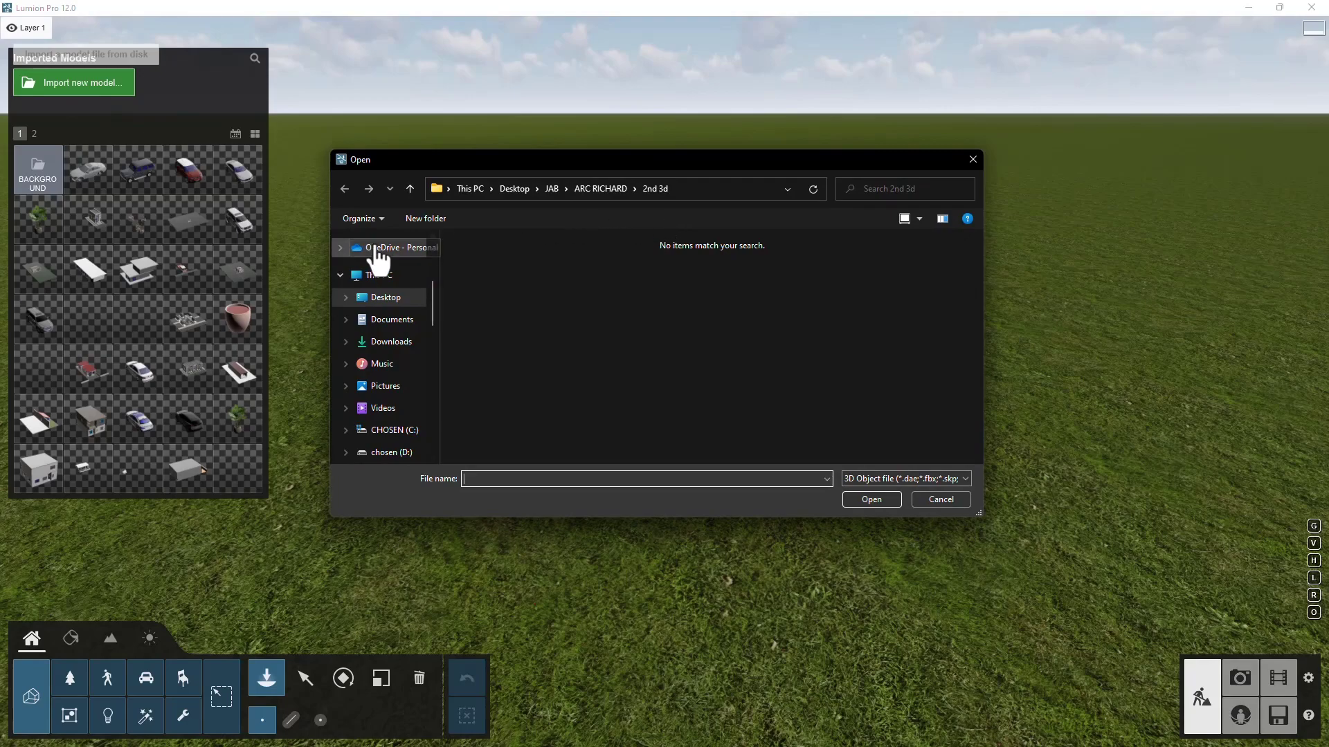
pyautogui.click(552, 188)
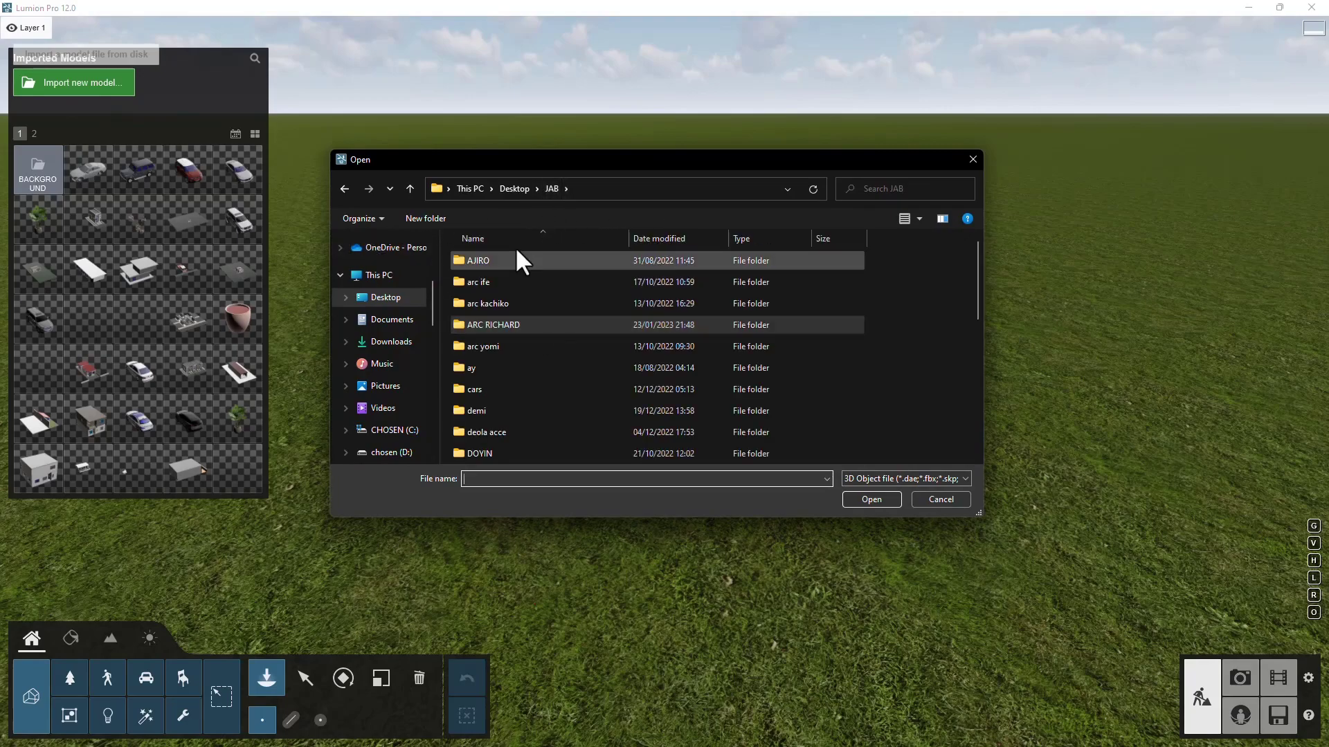
pyautogui.click(513, 189)
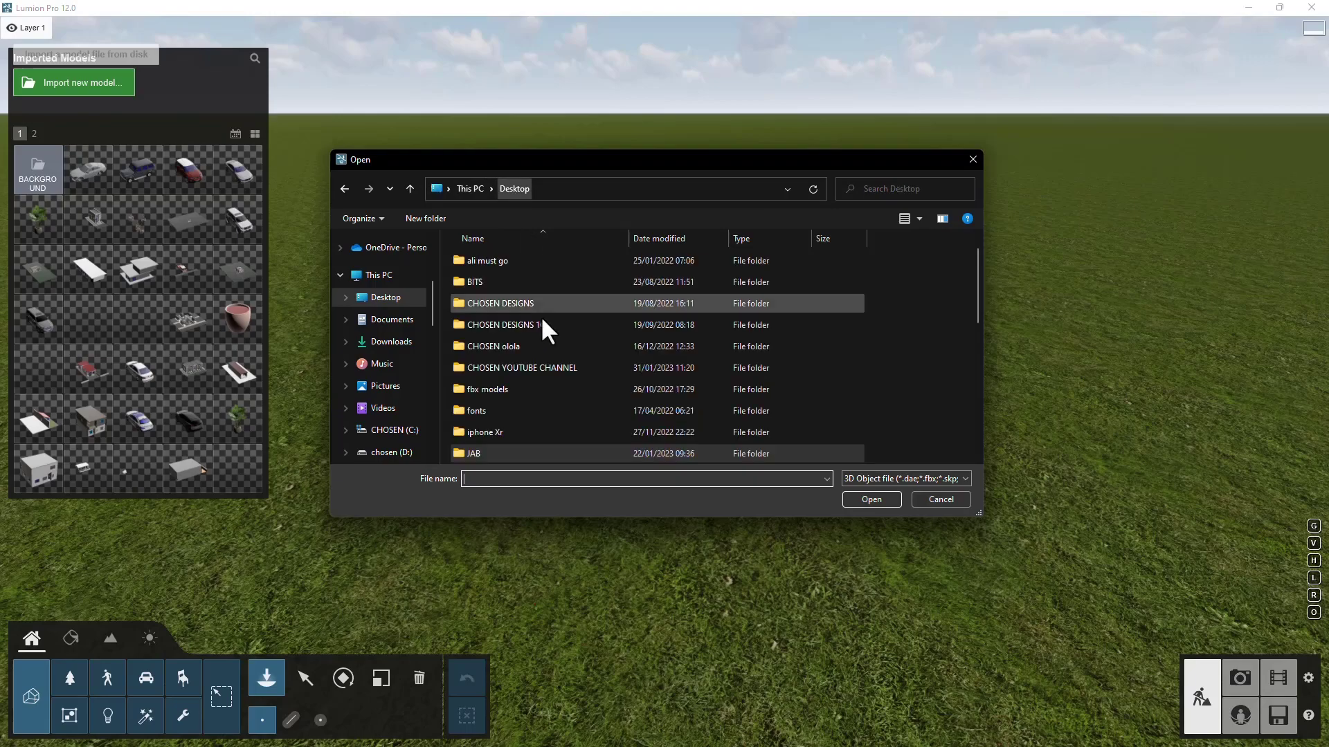
pyautogui.doubleClick(537, 368)
pyautogui.doubleClick(506, 303)
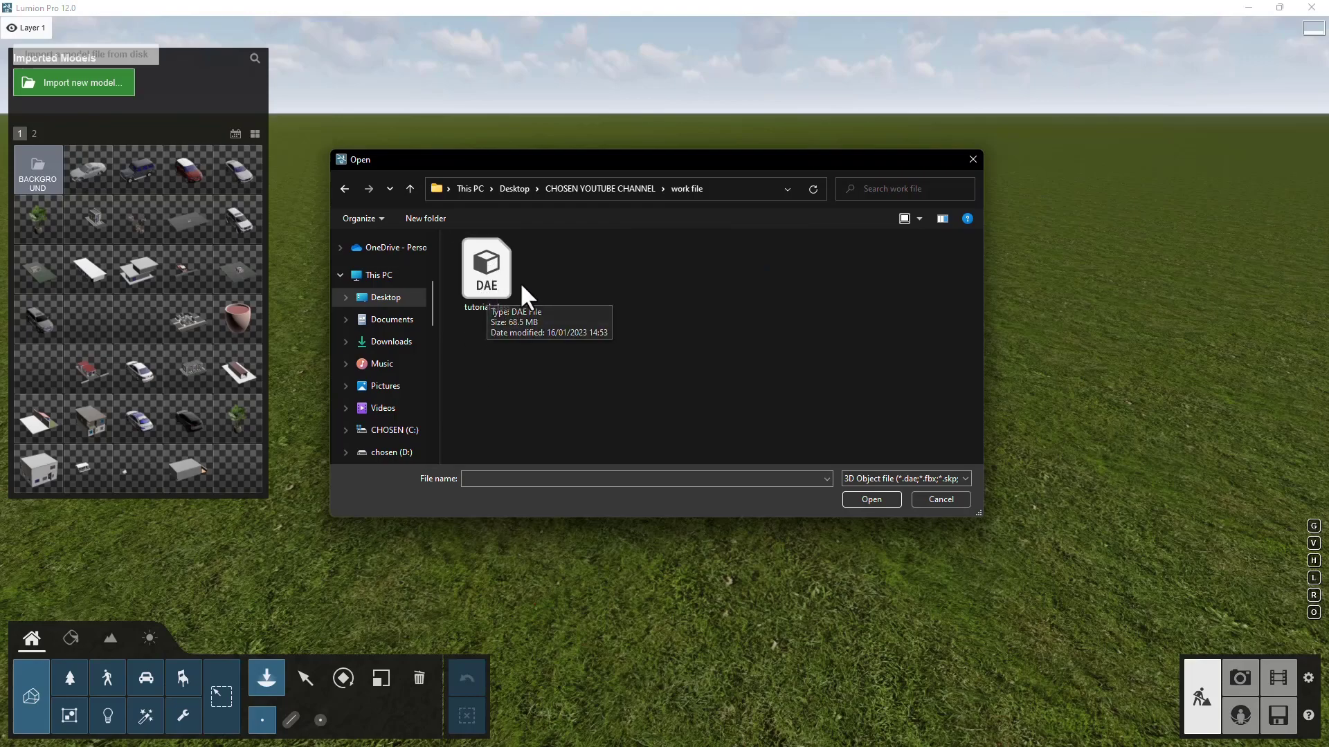
pyautogui.click(489, 291)
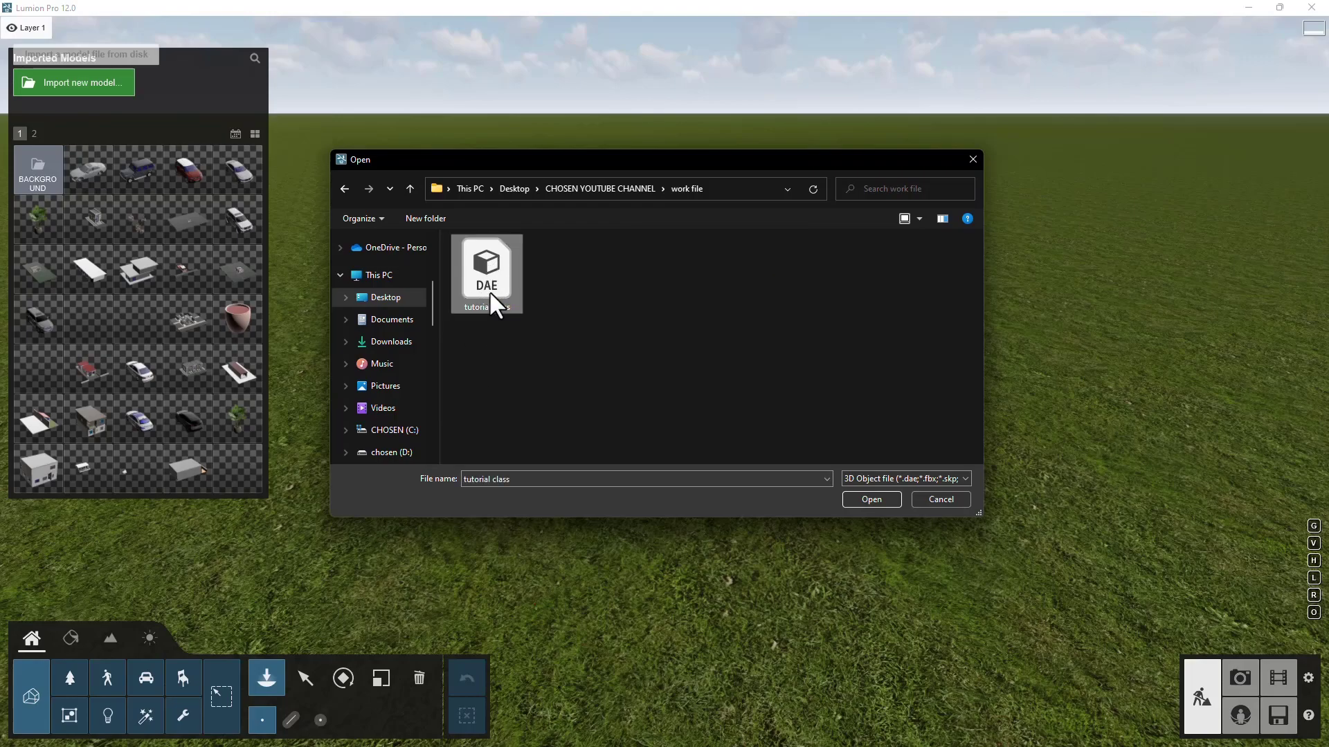
pyautogui.doubleClick(509, 297)
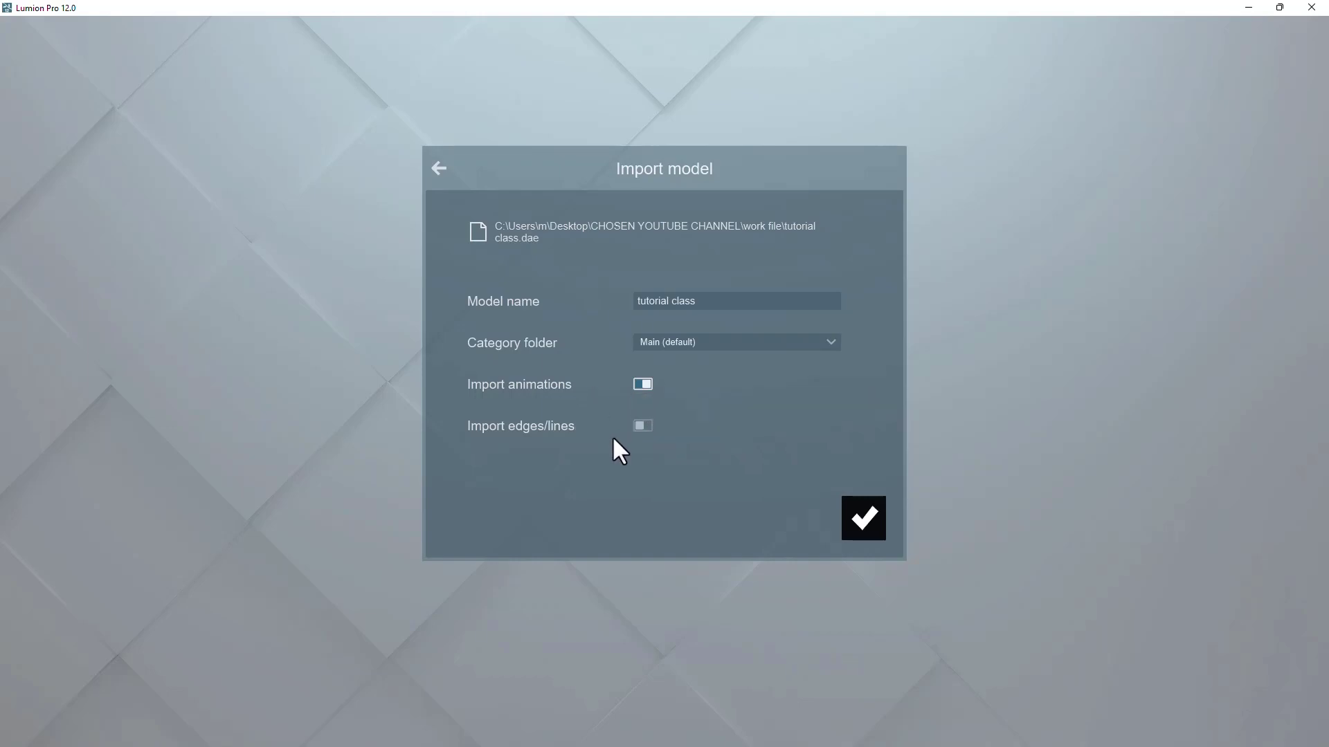
pyautogui.click(643, 426)
pyautogui.click(865, 520)
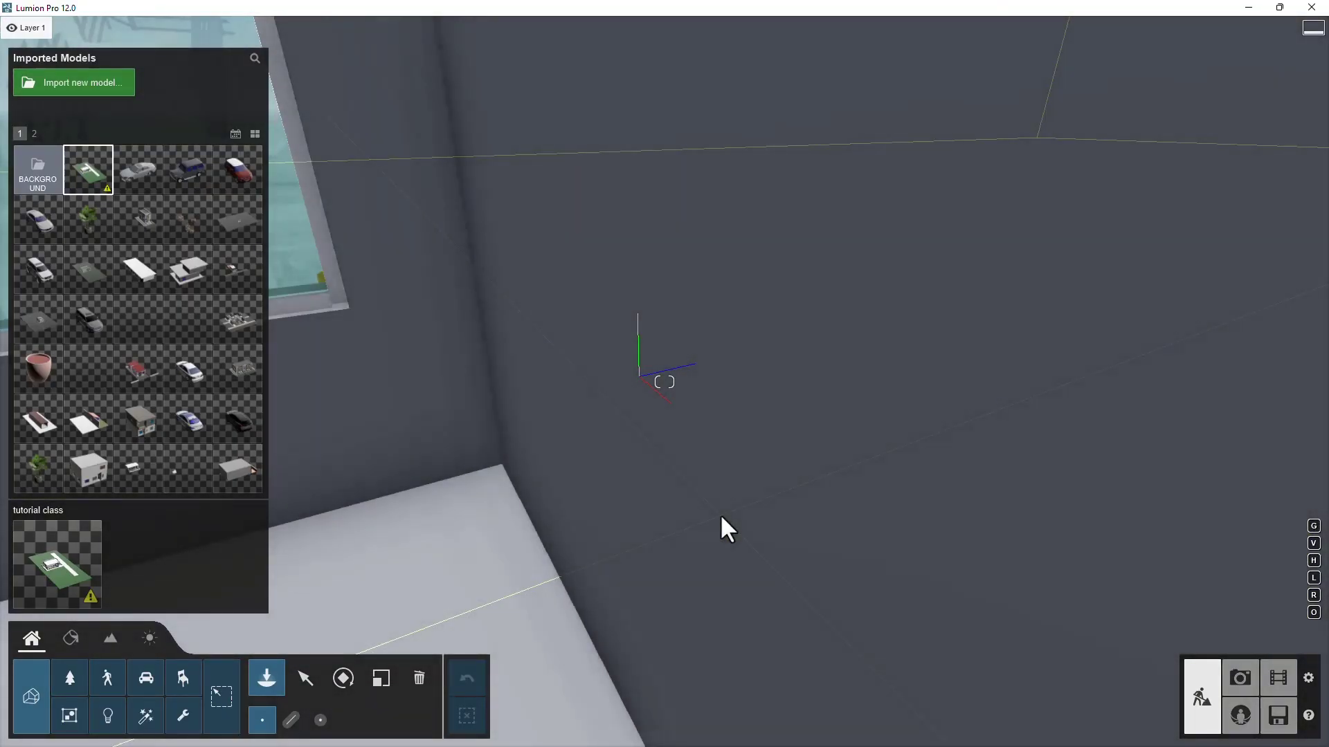
# Place the imported tutorial class house model on the grass near the scene origin and activate the Select tool.
pyautogui.scroll(-10, 671, 335)
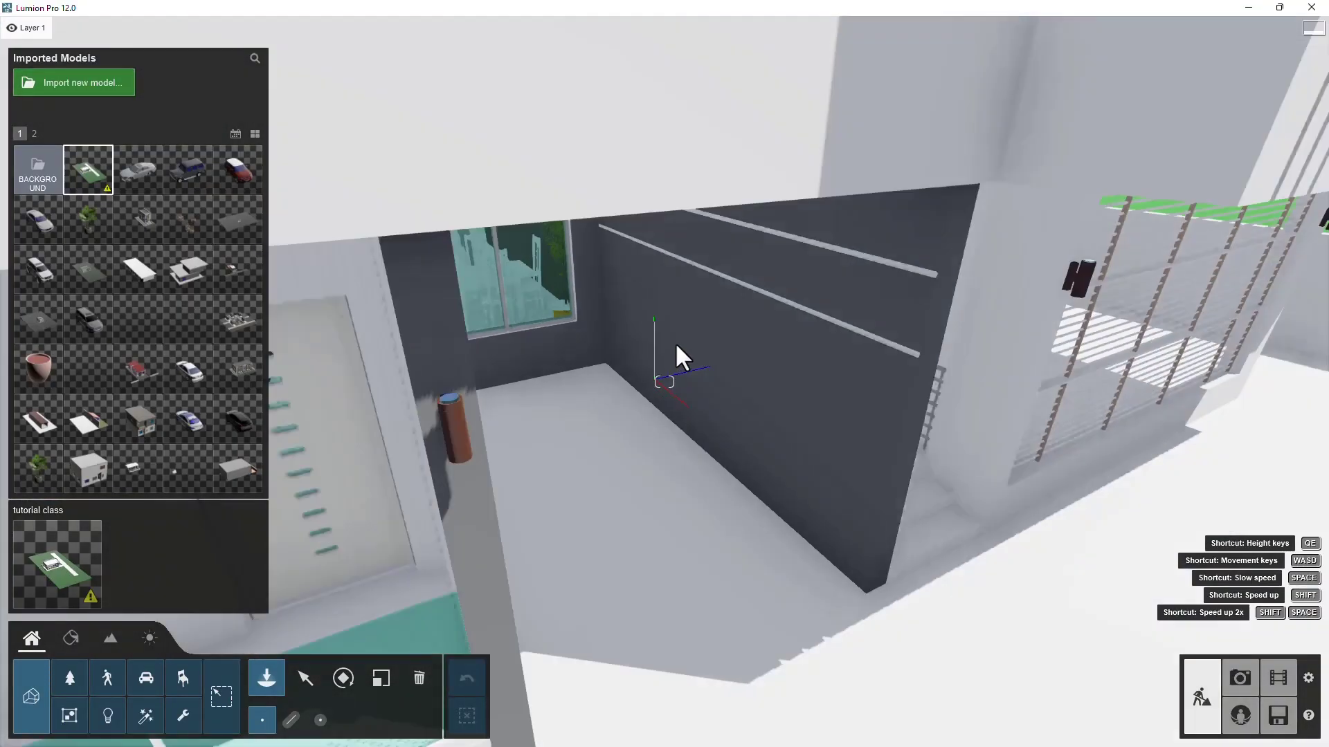
pyautogui.scroll(-5, 674, 350)
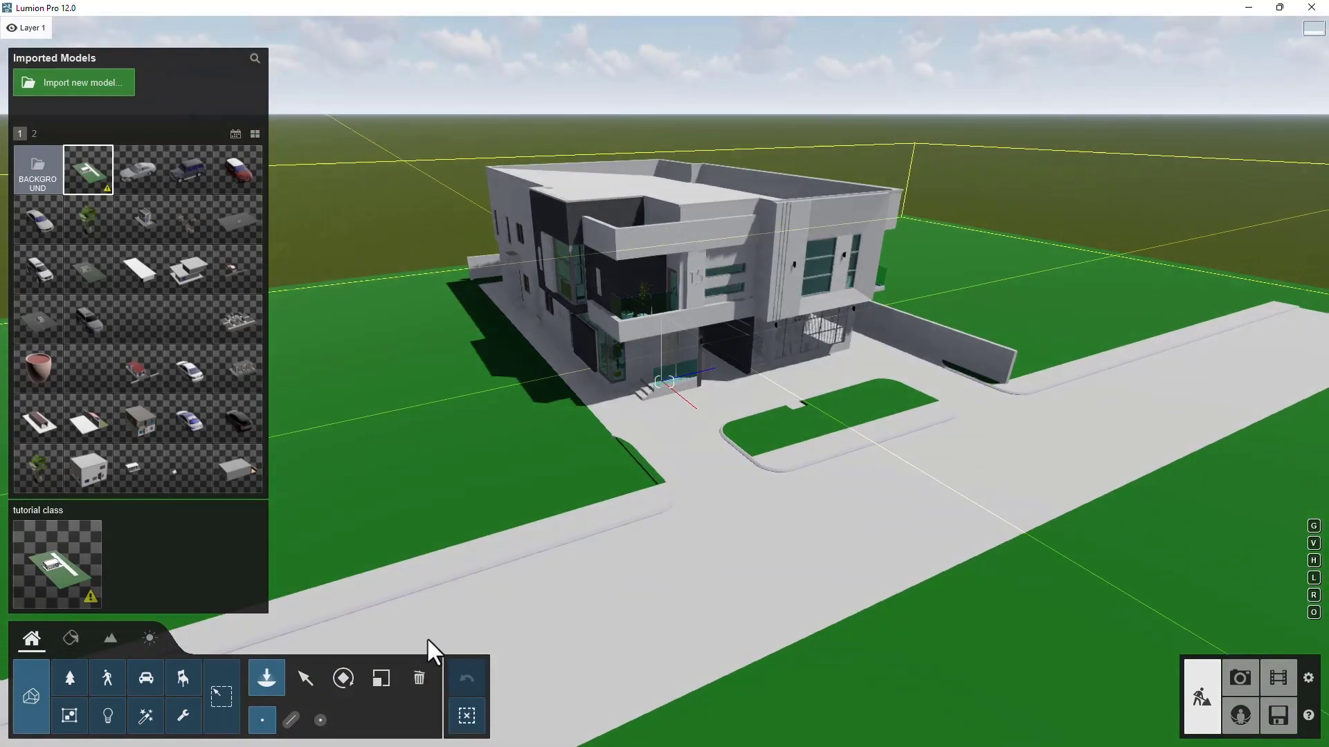
pyautogui.click(303, 678)
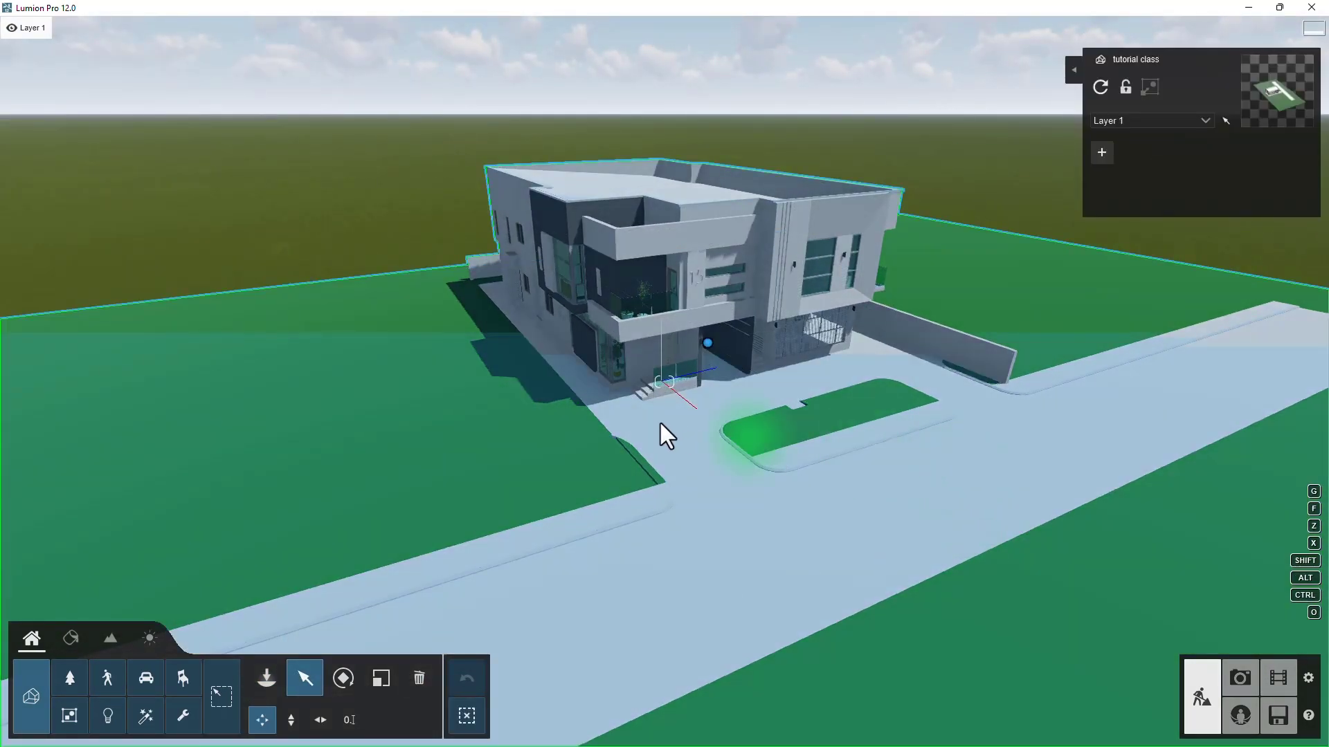
# Examine the placed house model from several distances and angles around its front and driveway.
pyautogui.click(661, 420)
pyautogui.scroll(6, 652, 432)
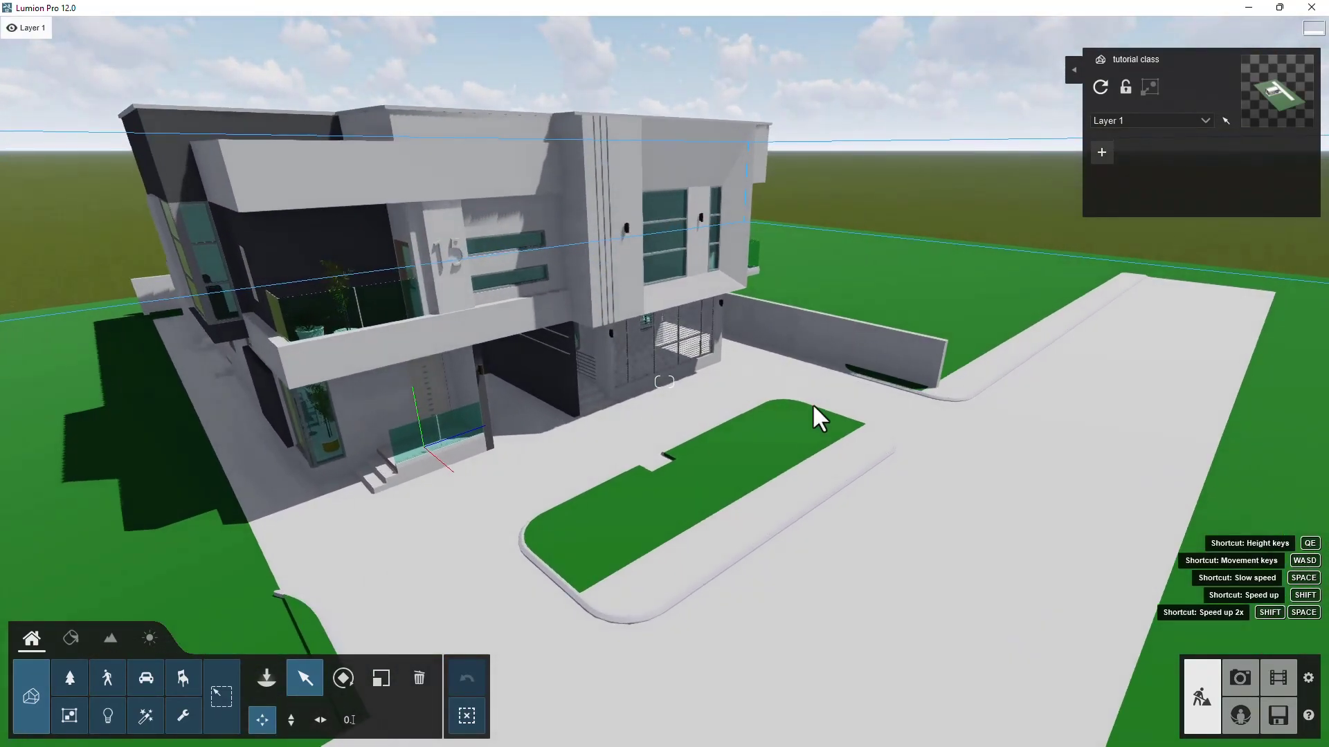
pyautogui.scroll(-5, 836, 407)
pyautogui.scroll(5, 706, 346)
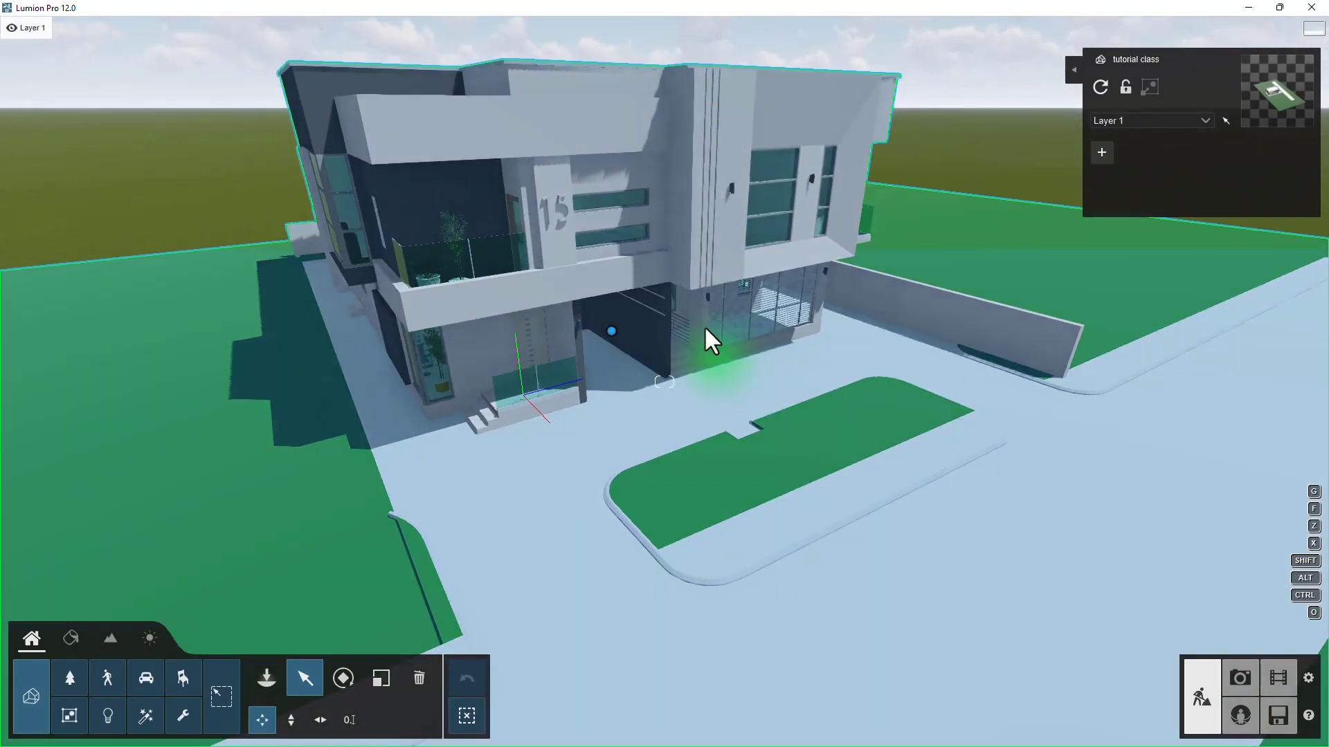
pyautogui.moveTo(707, 357); pyautogui.dragTo(716, 658, button='middle')
pyautogui.moveTo(721, 574); pyautogui.dragTo(698, 520, button='right')
pyautogui.click(687, 496)
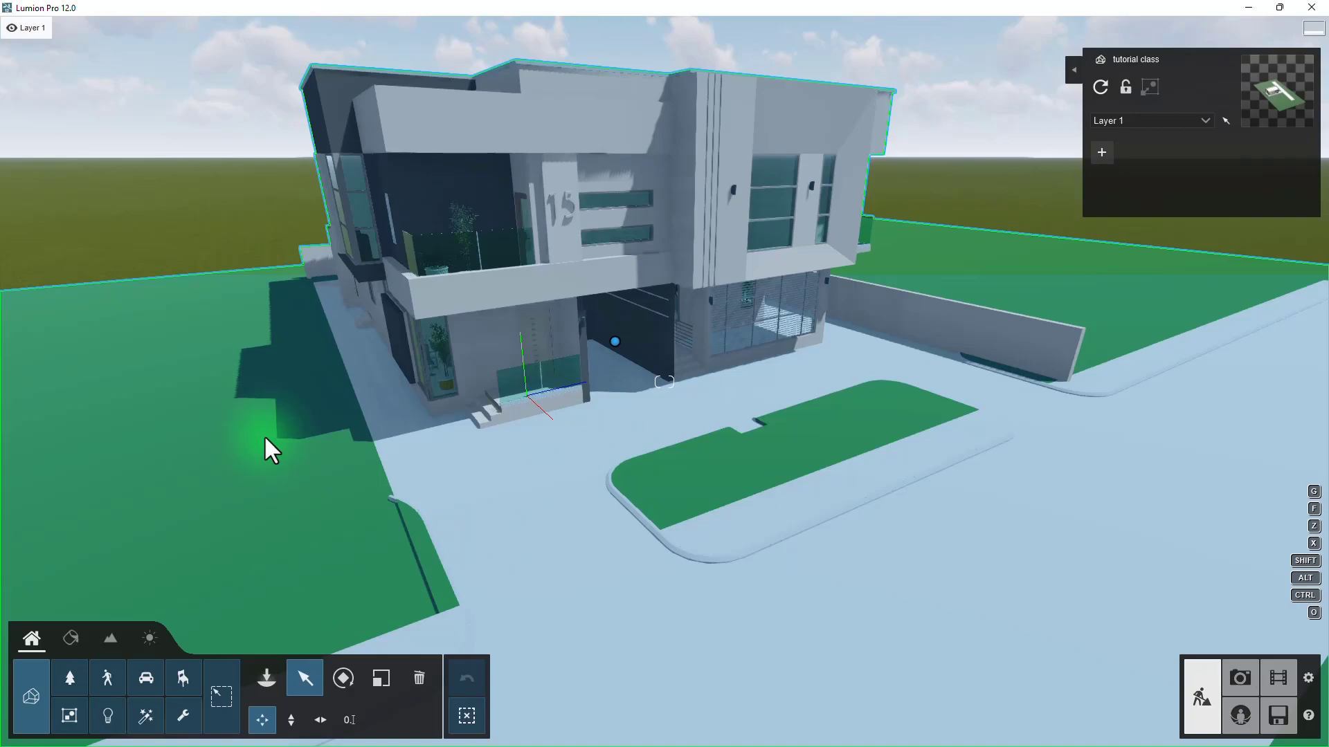
pyautogui.moveTo(692, 596); pyautogui.dragTo(574, 516, button='right')
pyautogui.press('d')
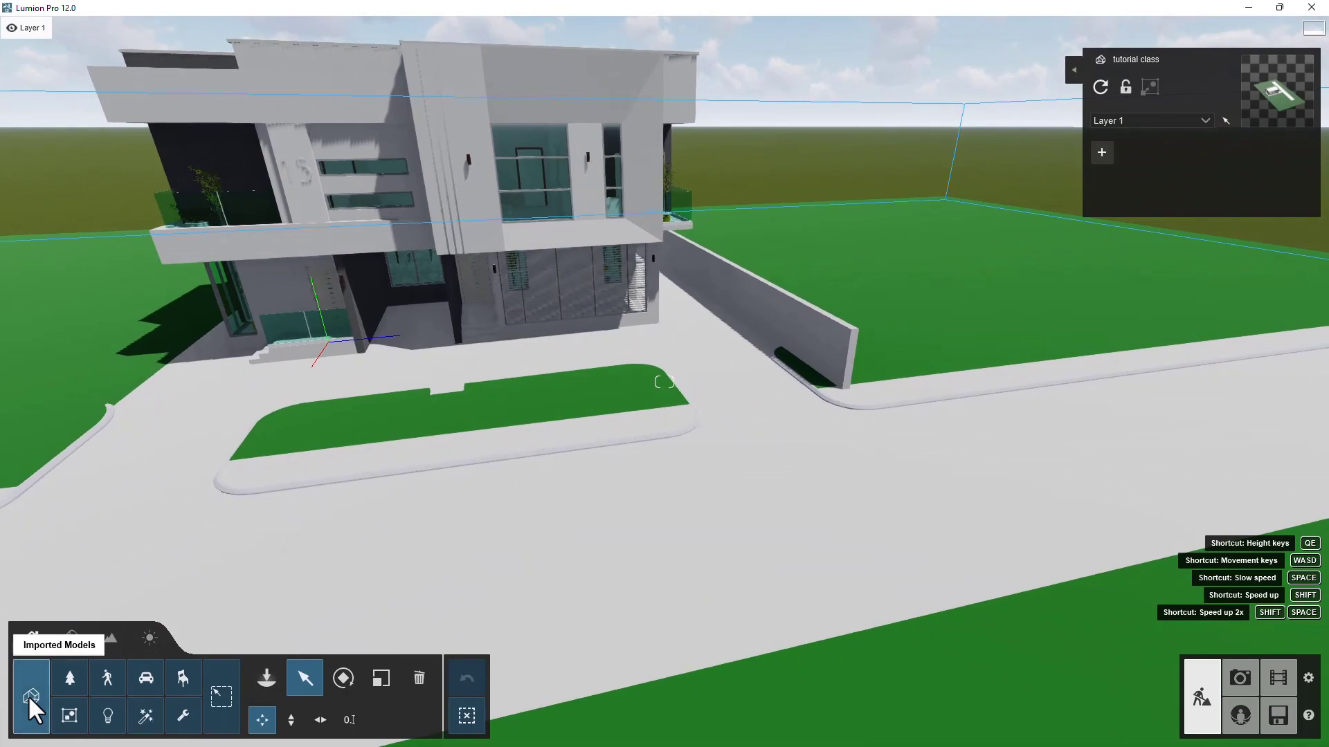
# Look over the Imported Models library again and open the Nature library.
pyautogui.click(31, 696)
pyautogui.click(15, 699)
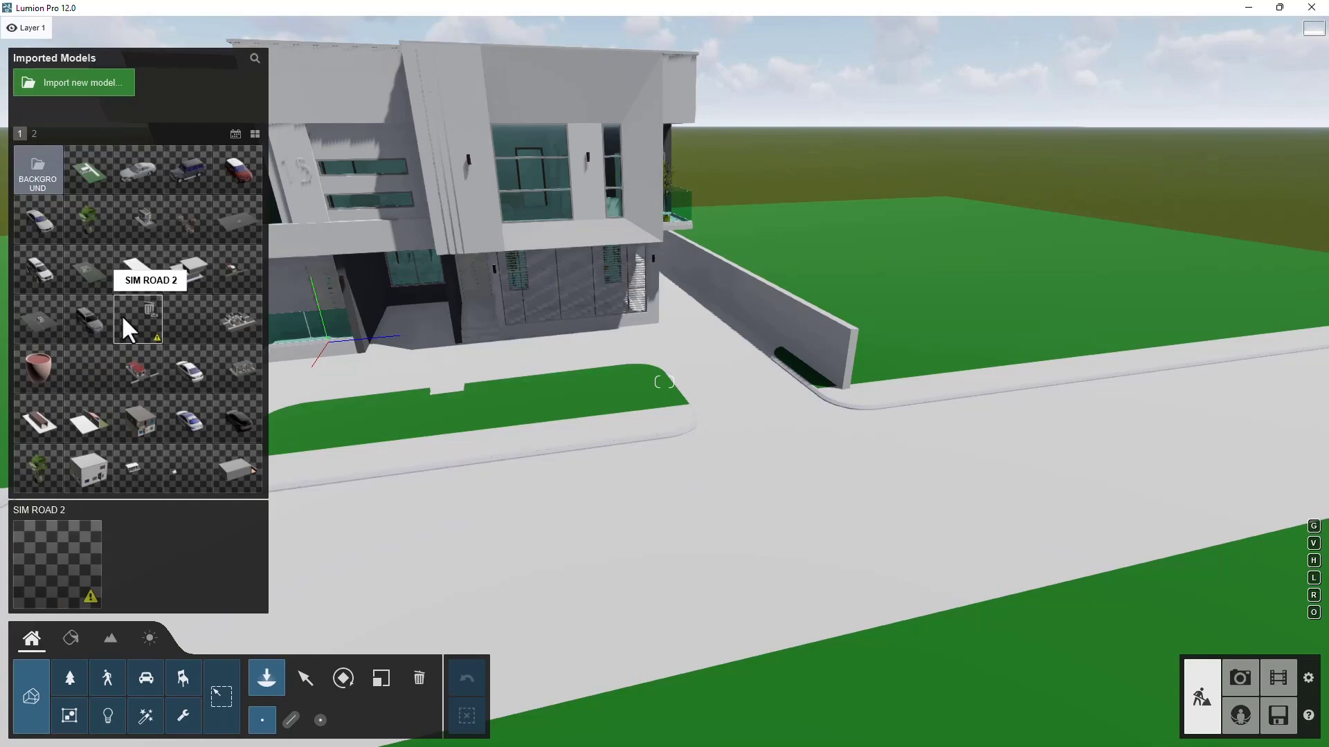
pyautogui.click(73, 682)
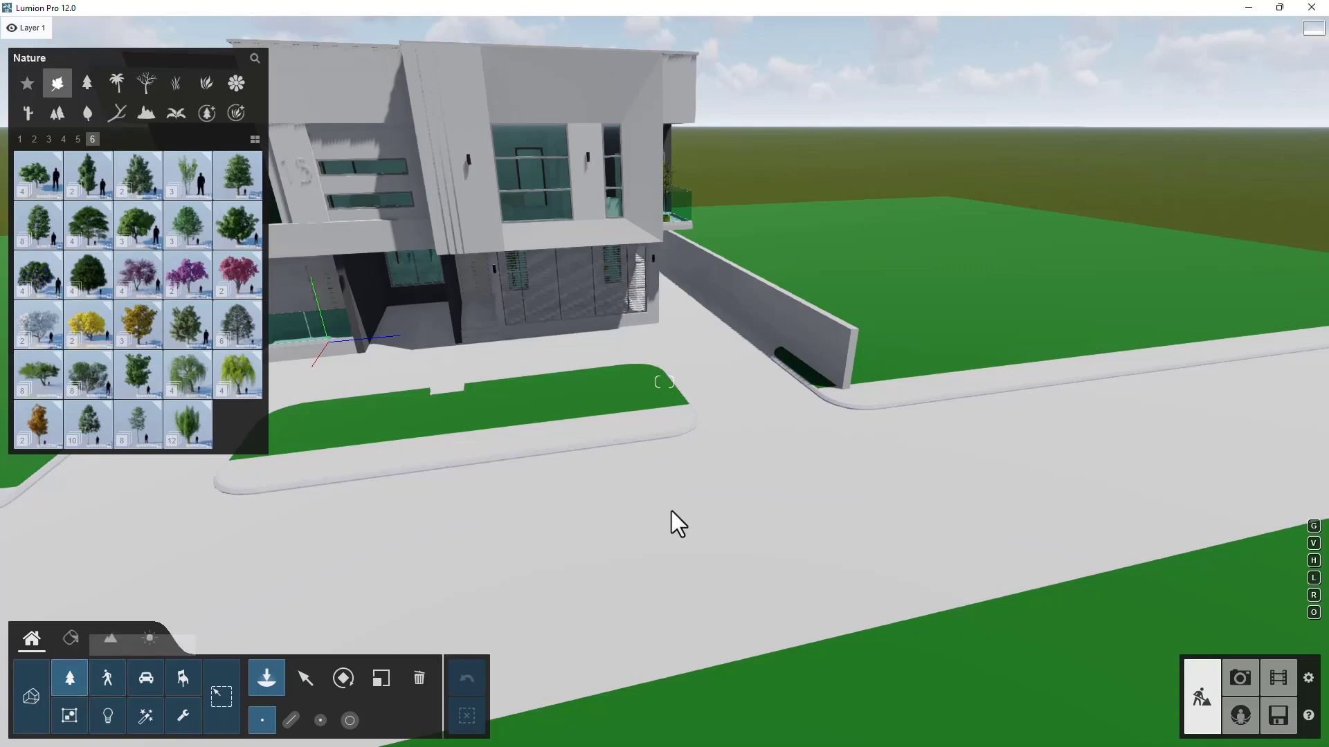
pyautogui.scroll(-5, 671, 526)
pyautogui.scroll(5, 738, 465)
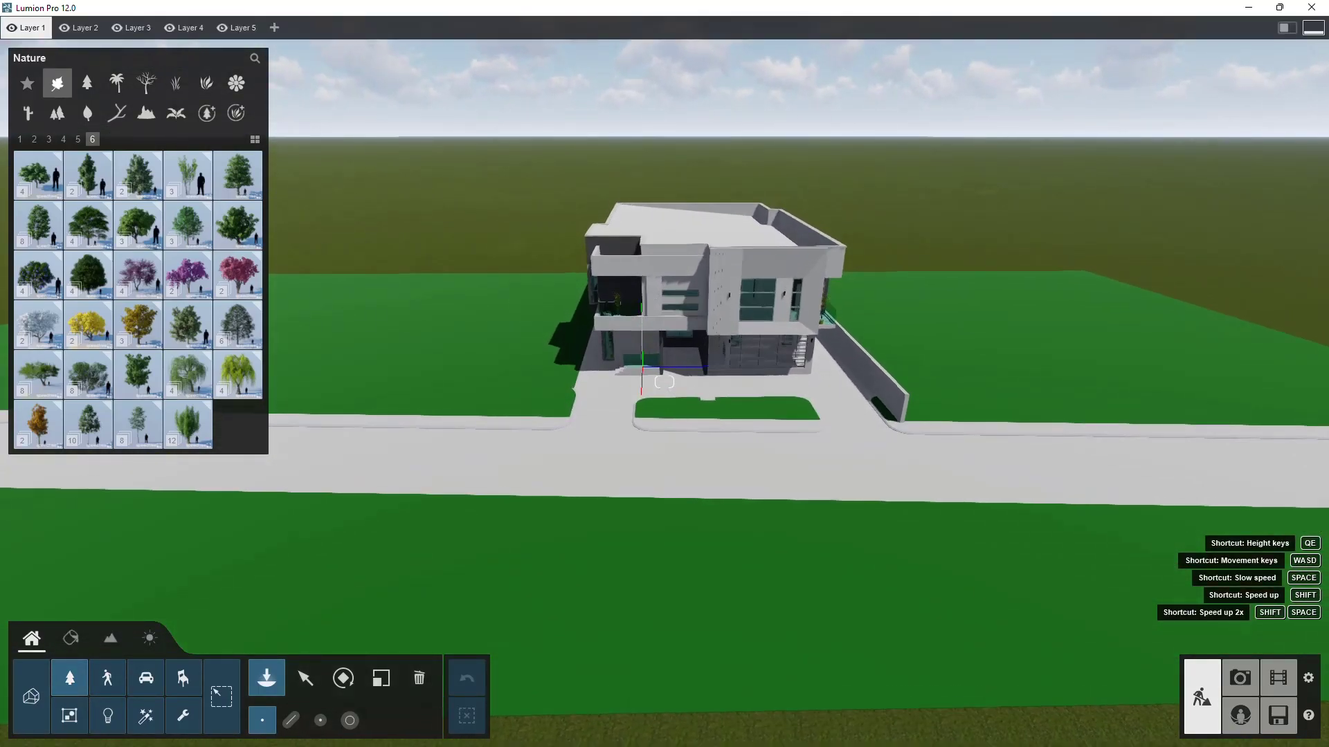
pyautogui.scroll(3, 625, 451)
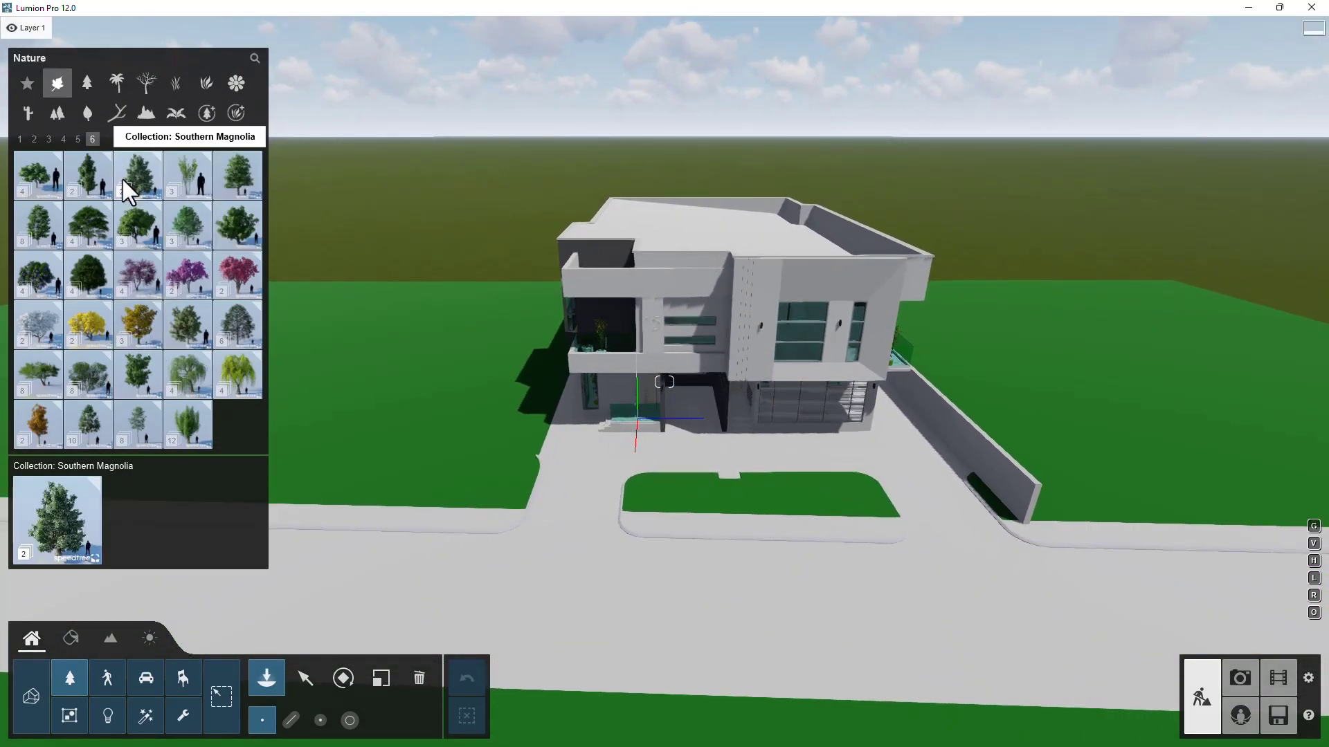
# Browse the conifer, palm, leafless tree, cluster and broadleaf categories of the Nature library.
pyautogui.click(87, 86)
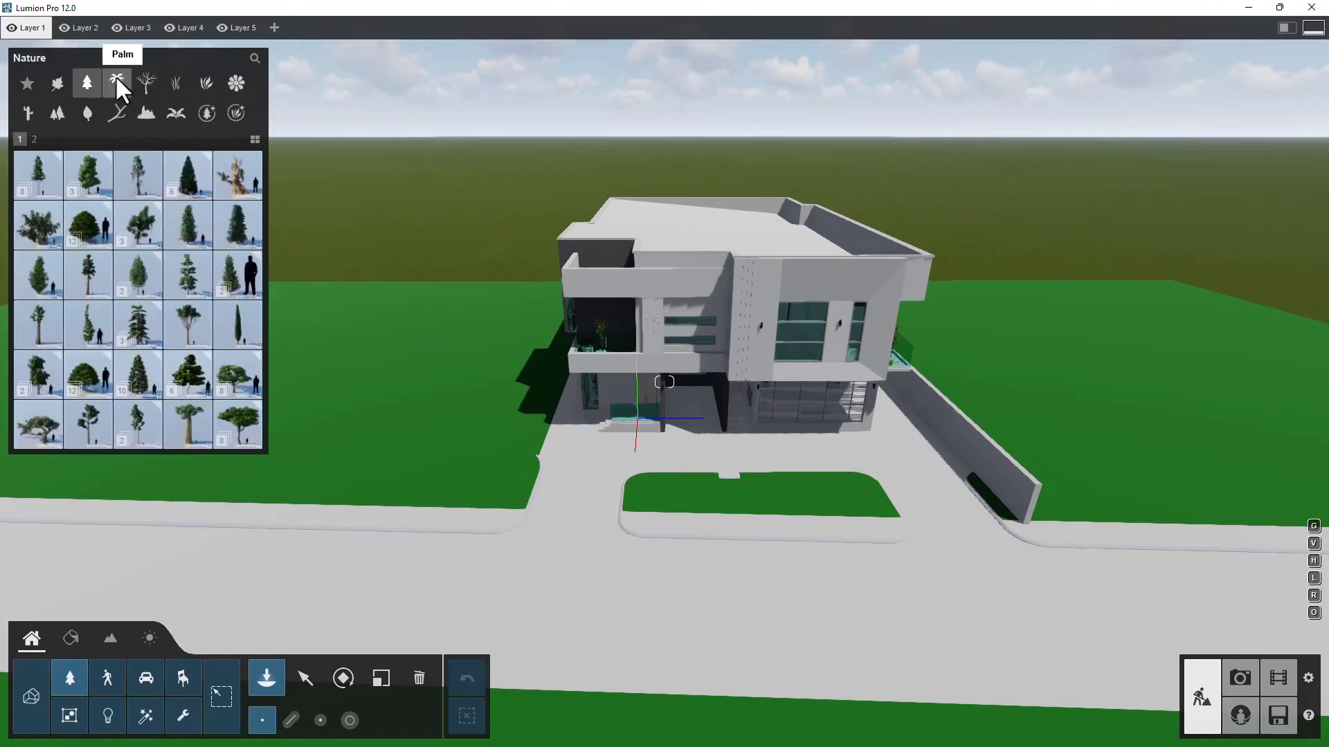
pyautogui.click(116, 80)
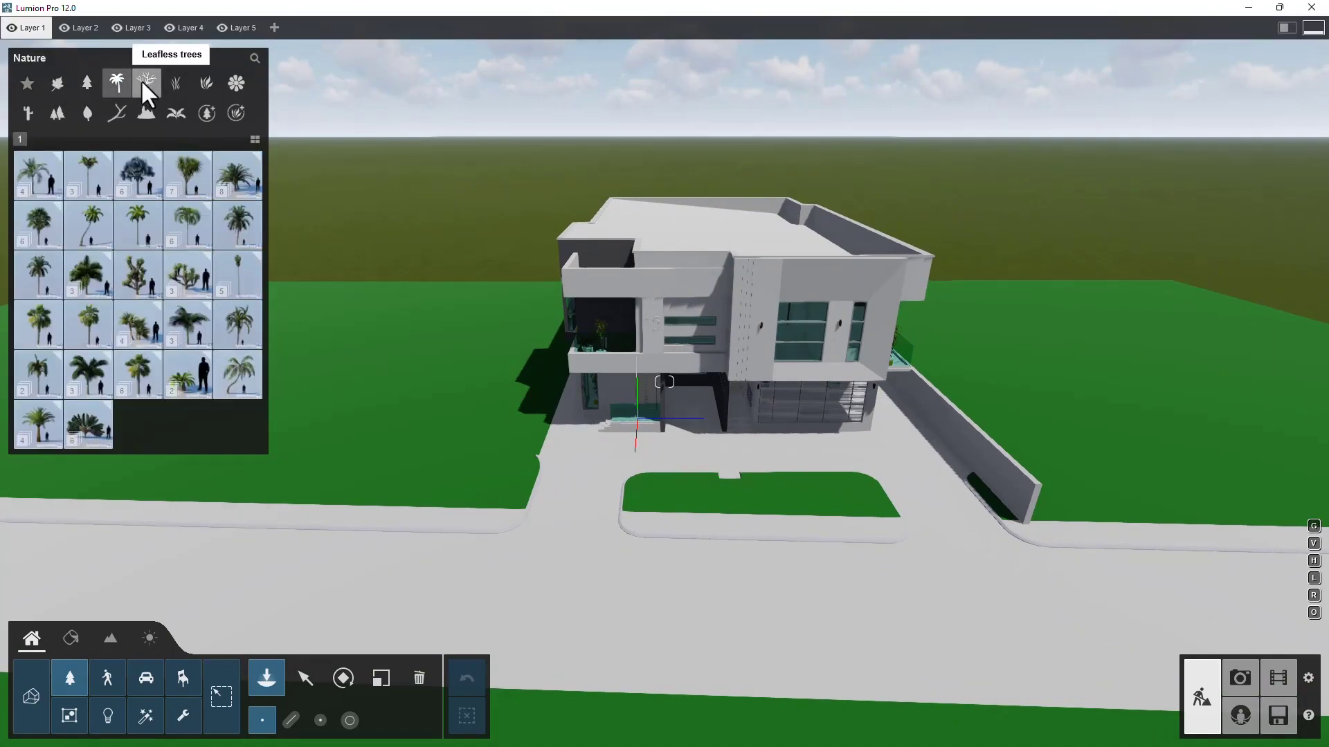
pyautogui.click(144, 82)
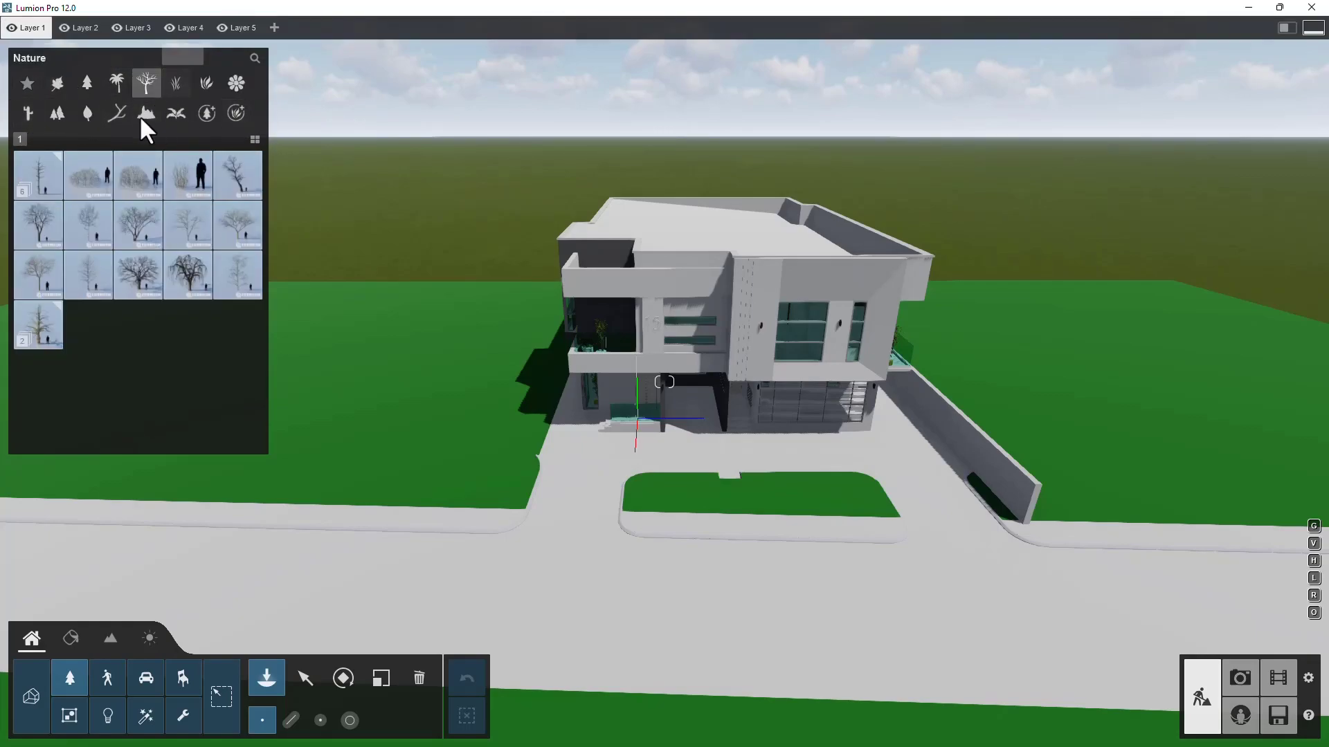
pyautogui.click(58, 113)
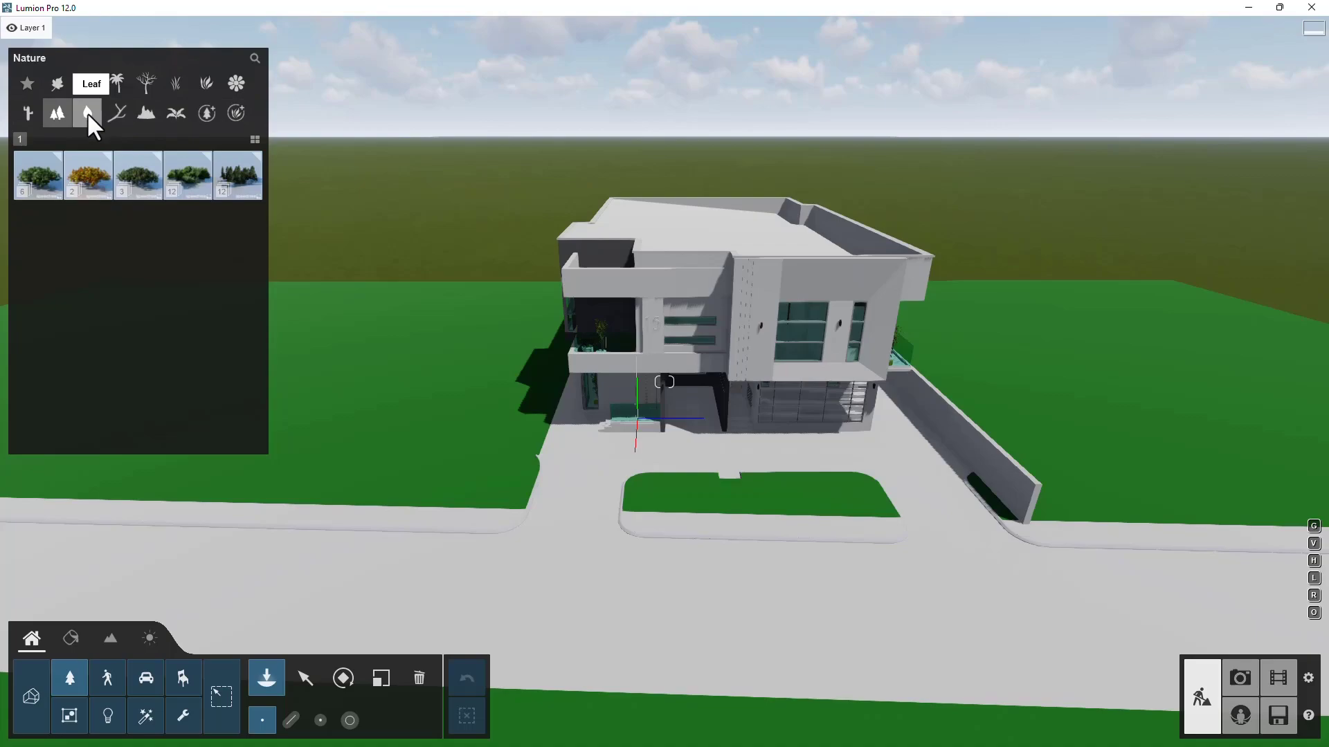
pyautogui.click(55, 82)
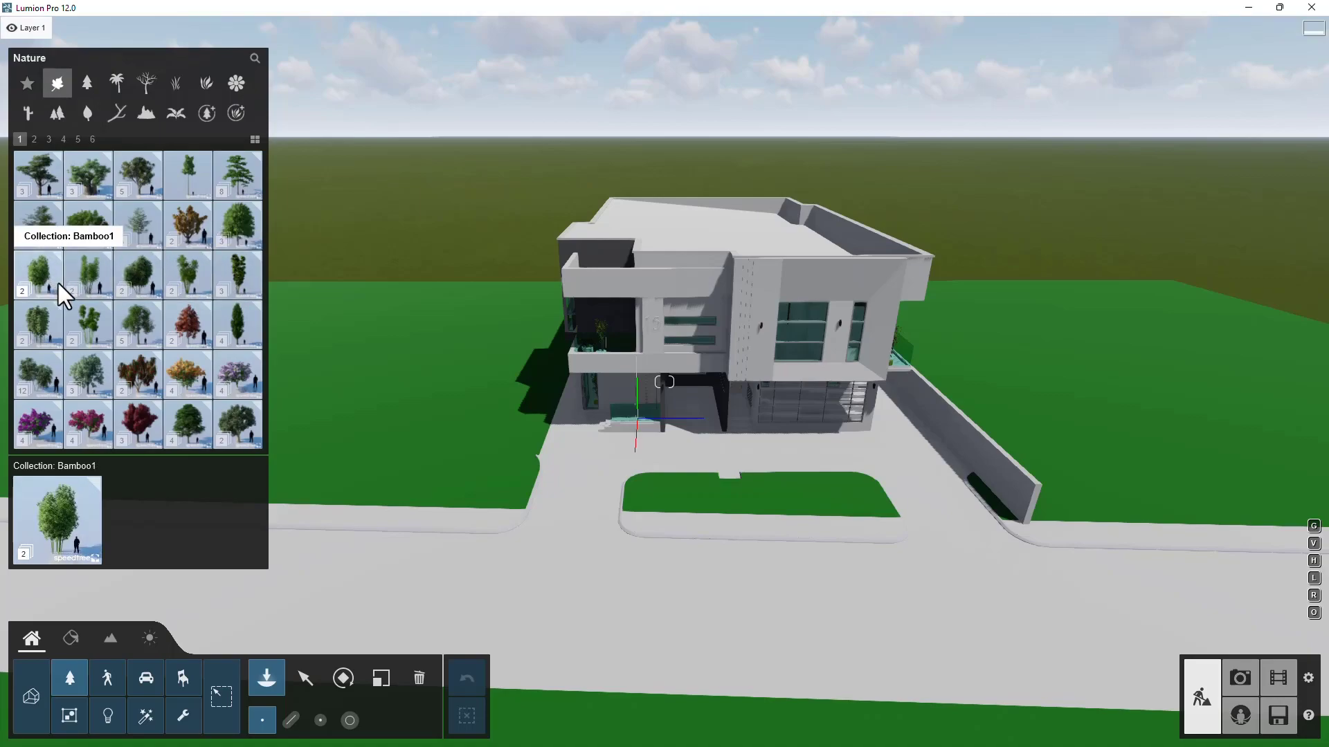
pyautogui.click(90, 84)
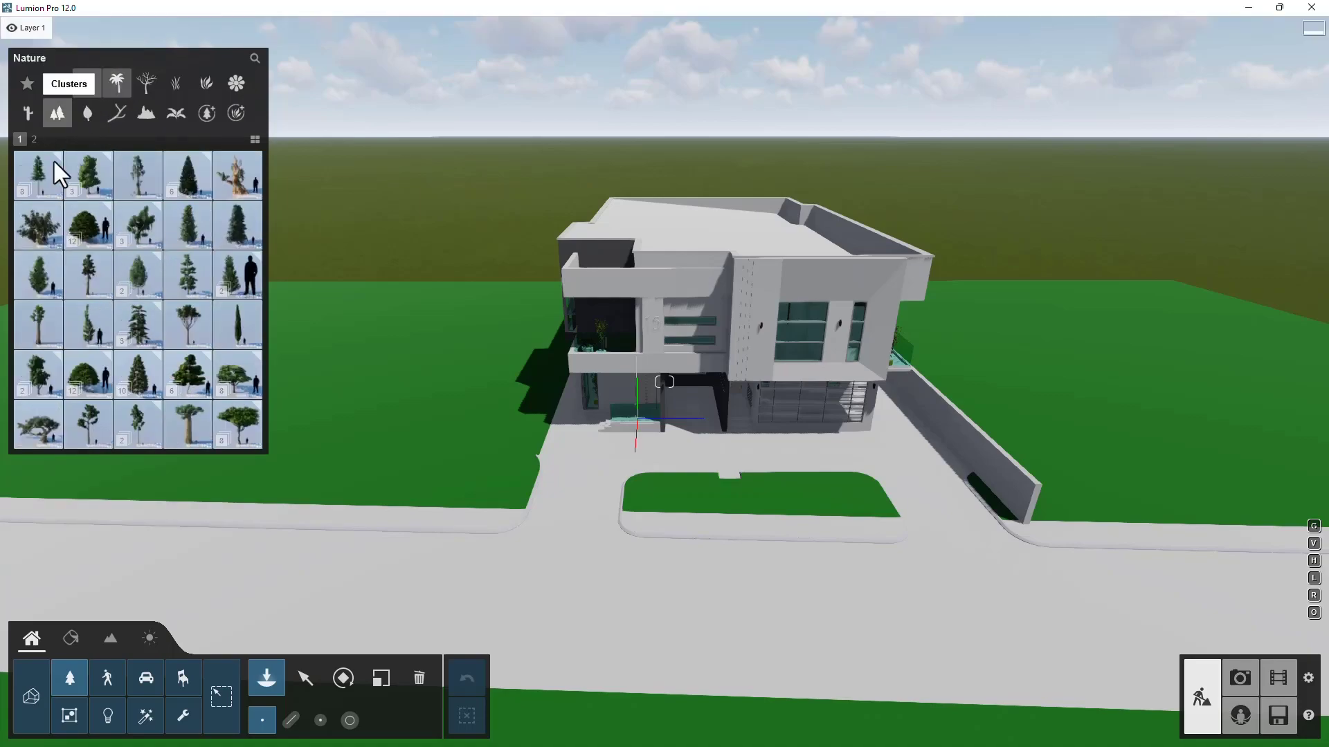
pyautogui.click(61, 87)
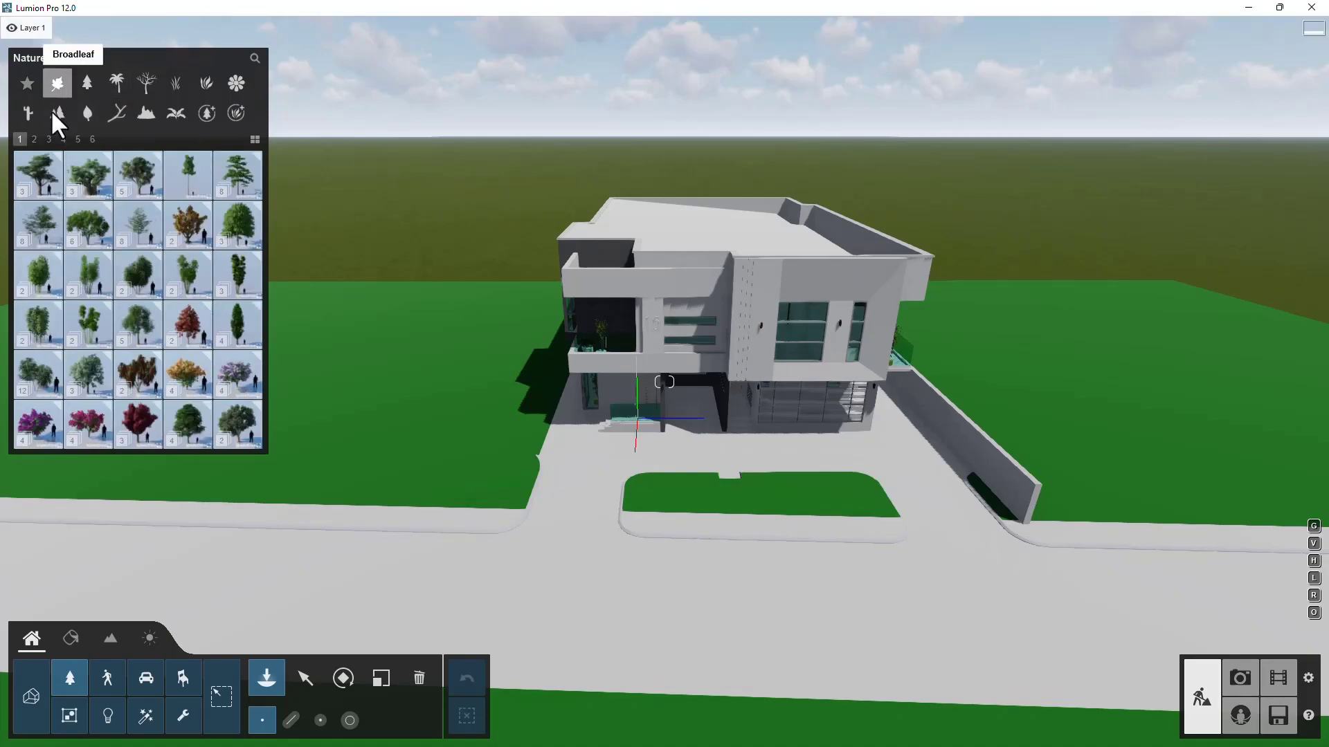
# Place an Acacia RT broadleaf tree on the lawn beside the house's balcony side.
pyautogui.click(48, 166)
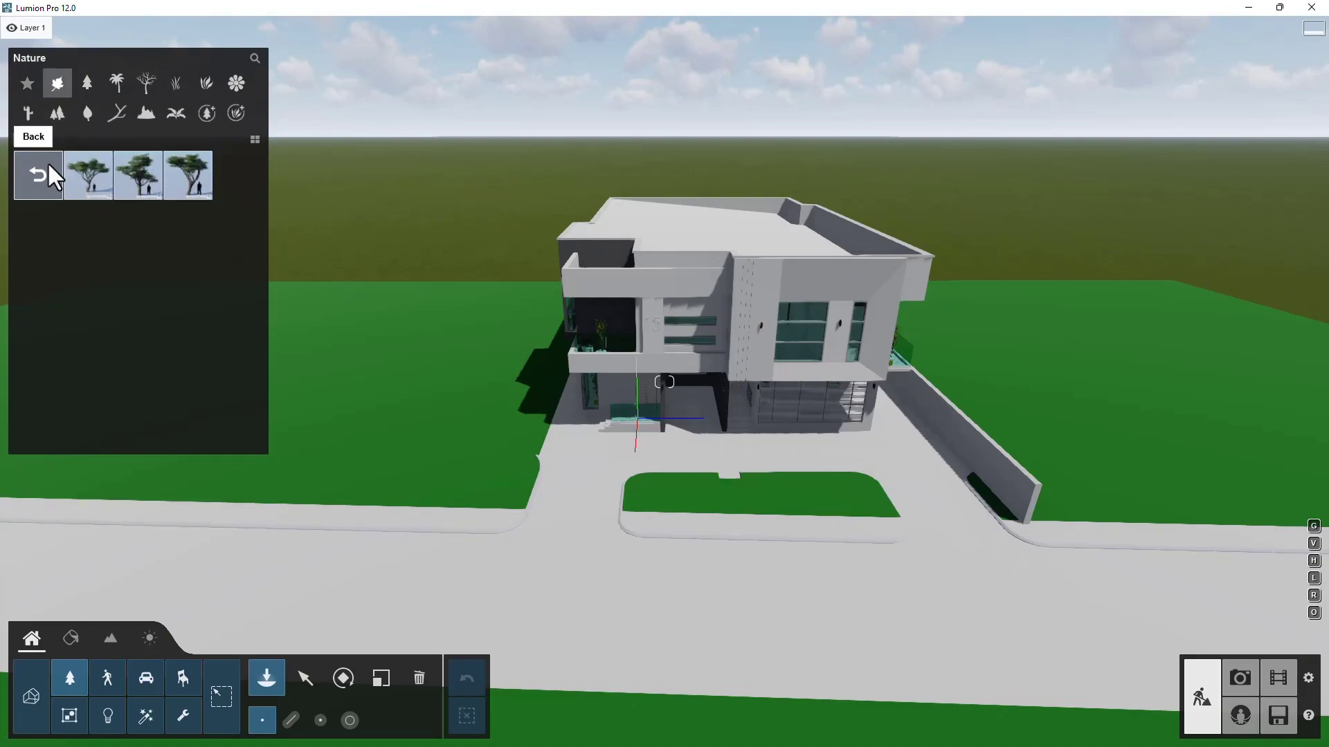
pyautogui.click(57, 83)
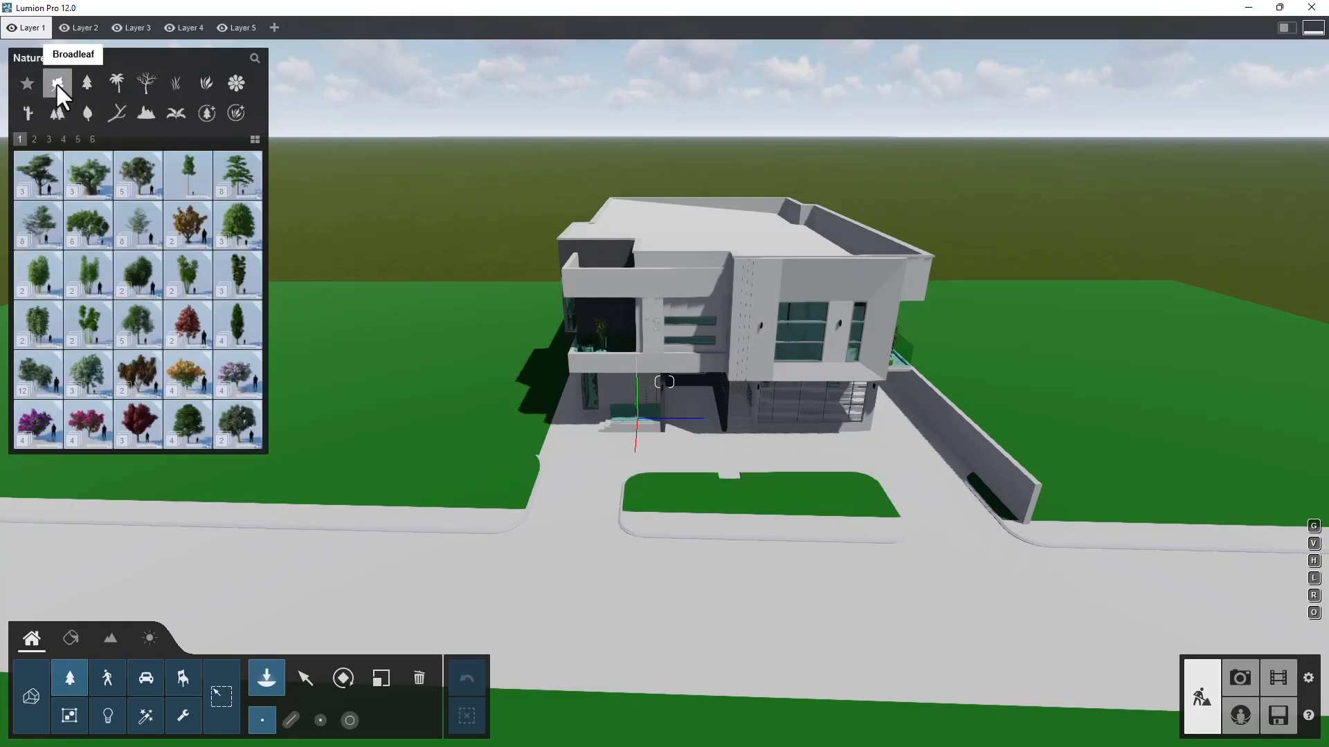
pyautogui.click(44, 161)
pyautogui.click(100, 176)
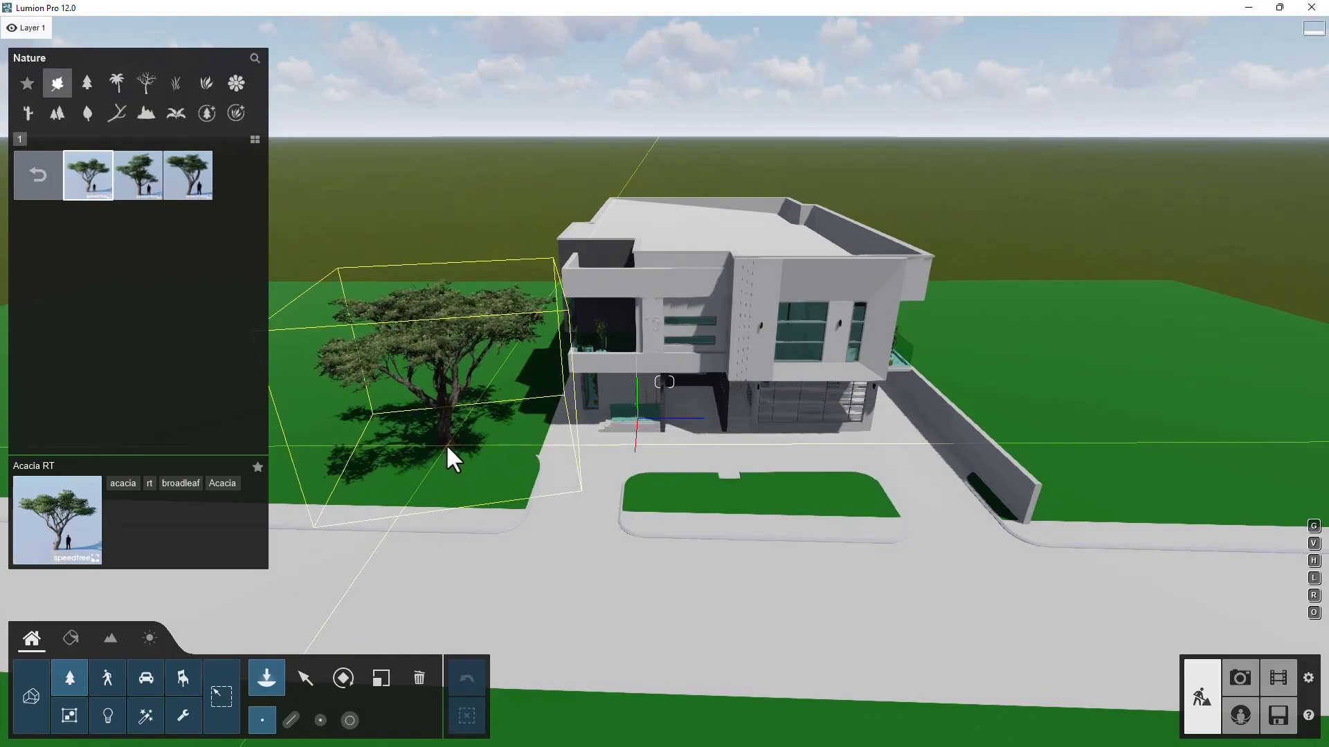
pyautogui.click(455, 429)
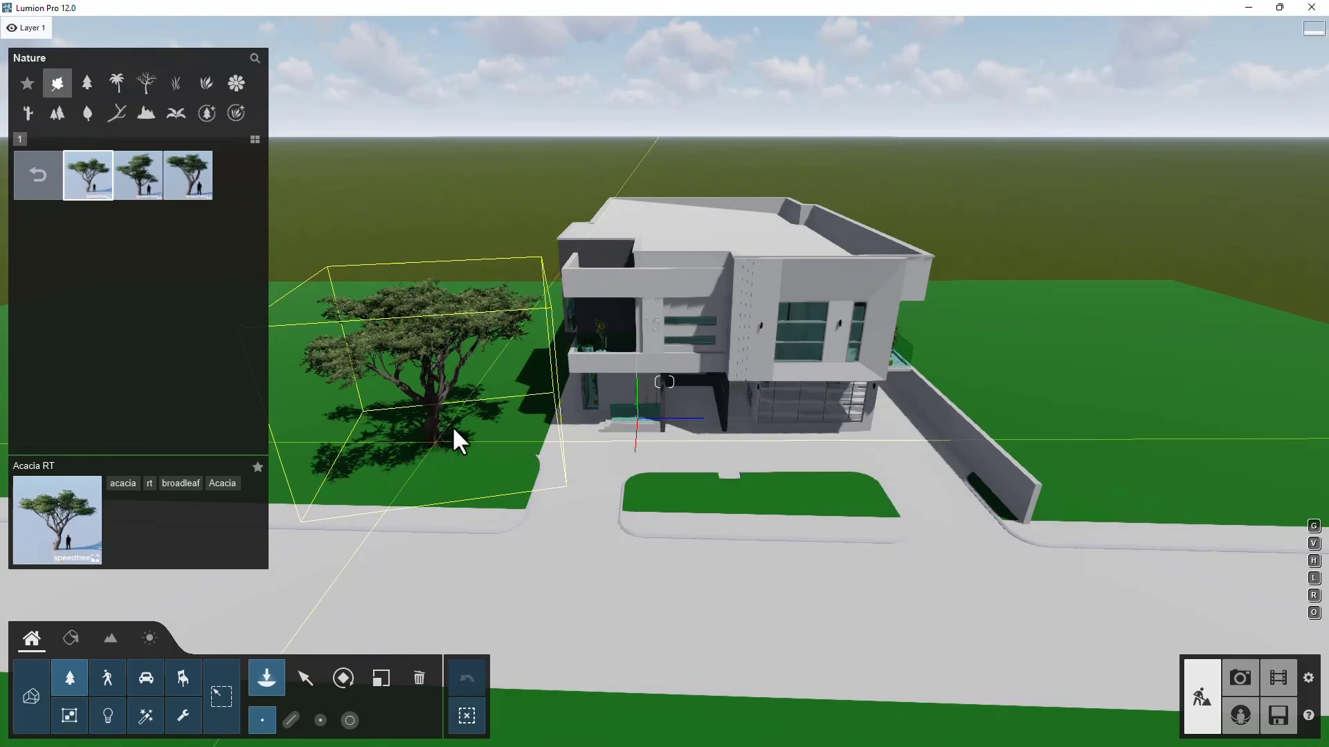
# Place an ArecaPalm 003 from the ArecaPalm collection on the grass island in front of the house.
pyautogui.click(116, 81)
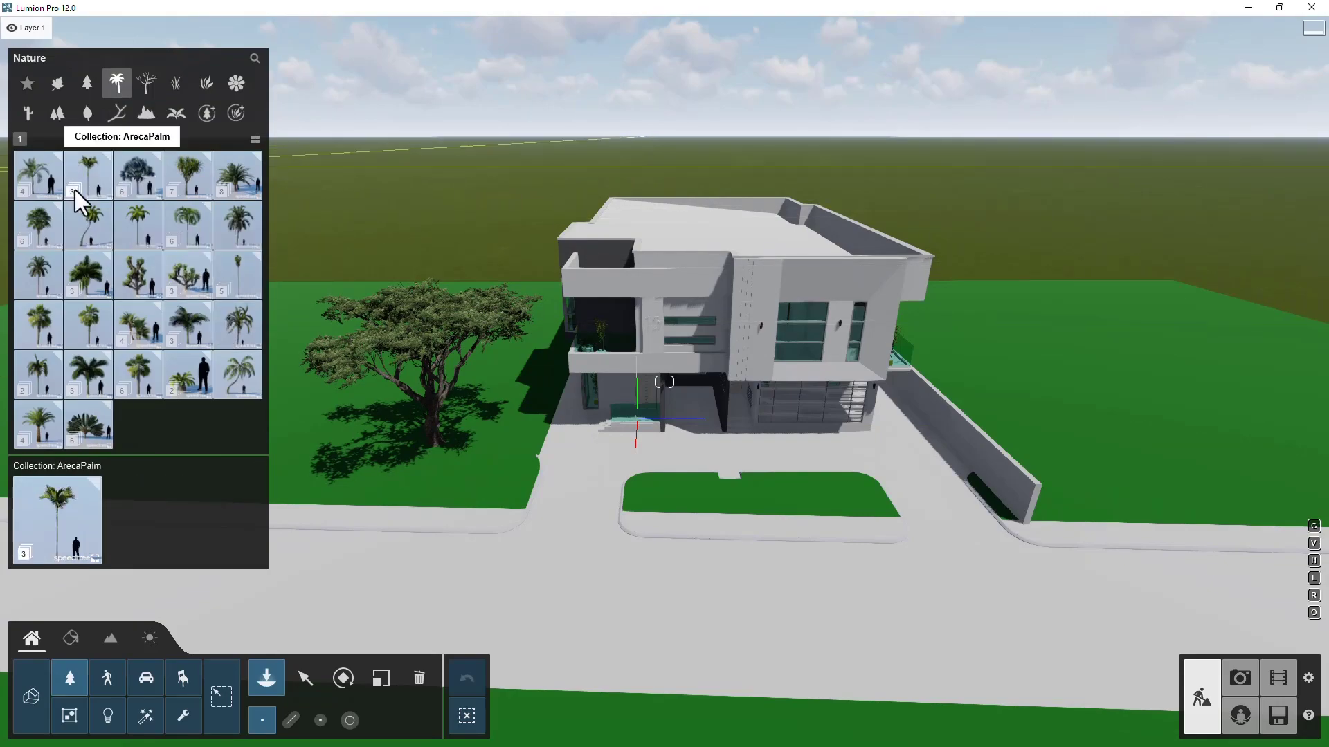
pyautogui.click(101, 173)
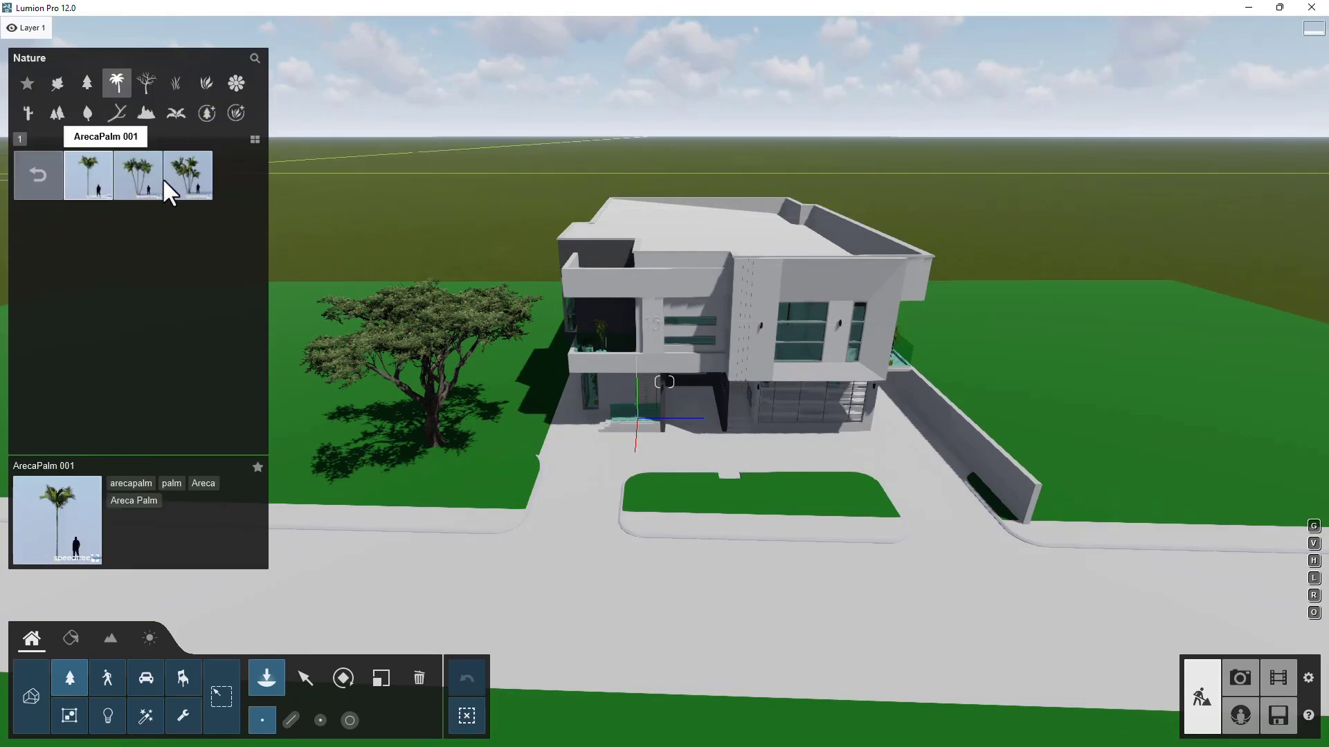
pyautogui.click(188, 175)
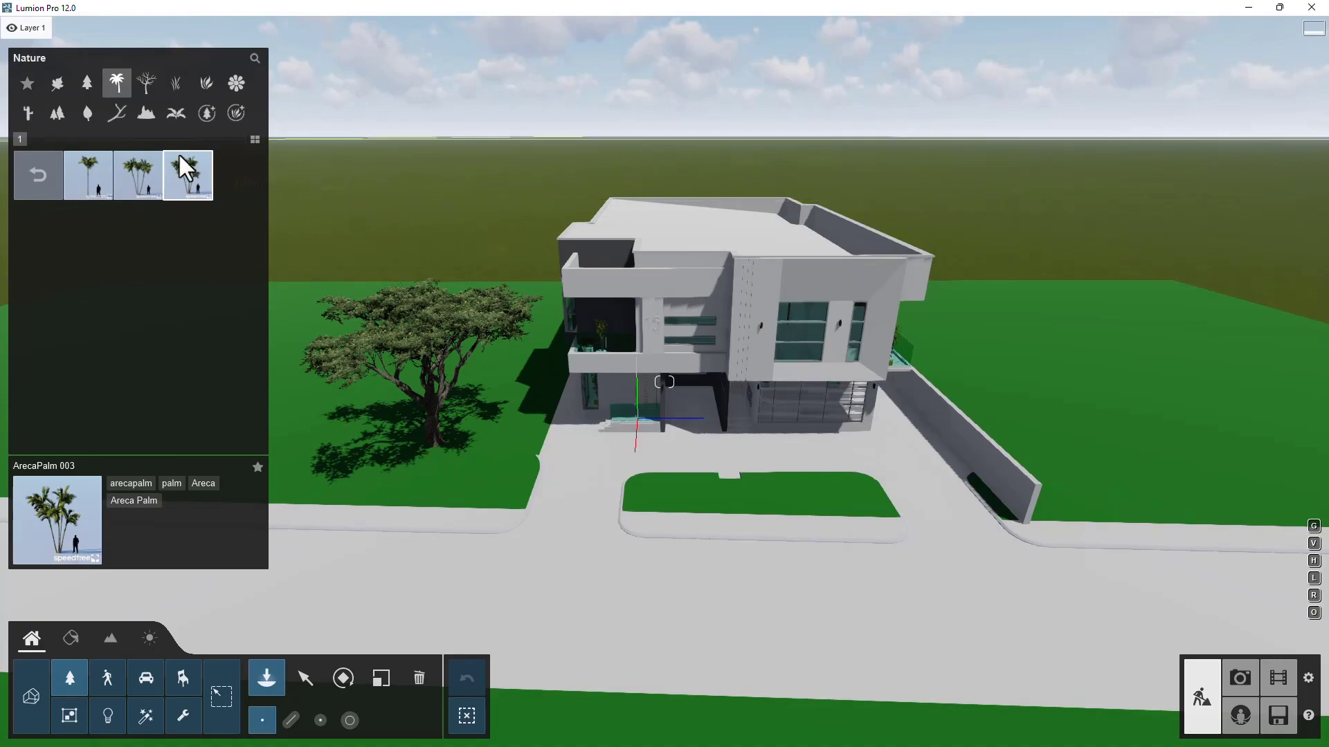
pyautogui.click(671, 493)
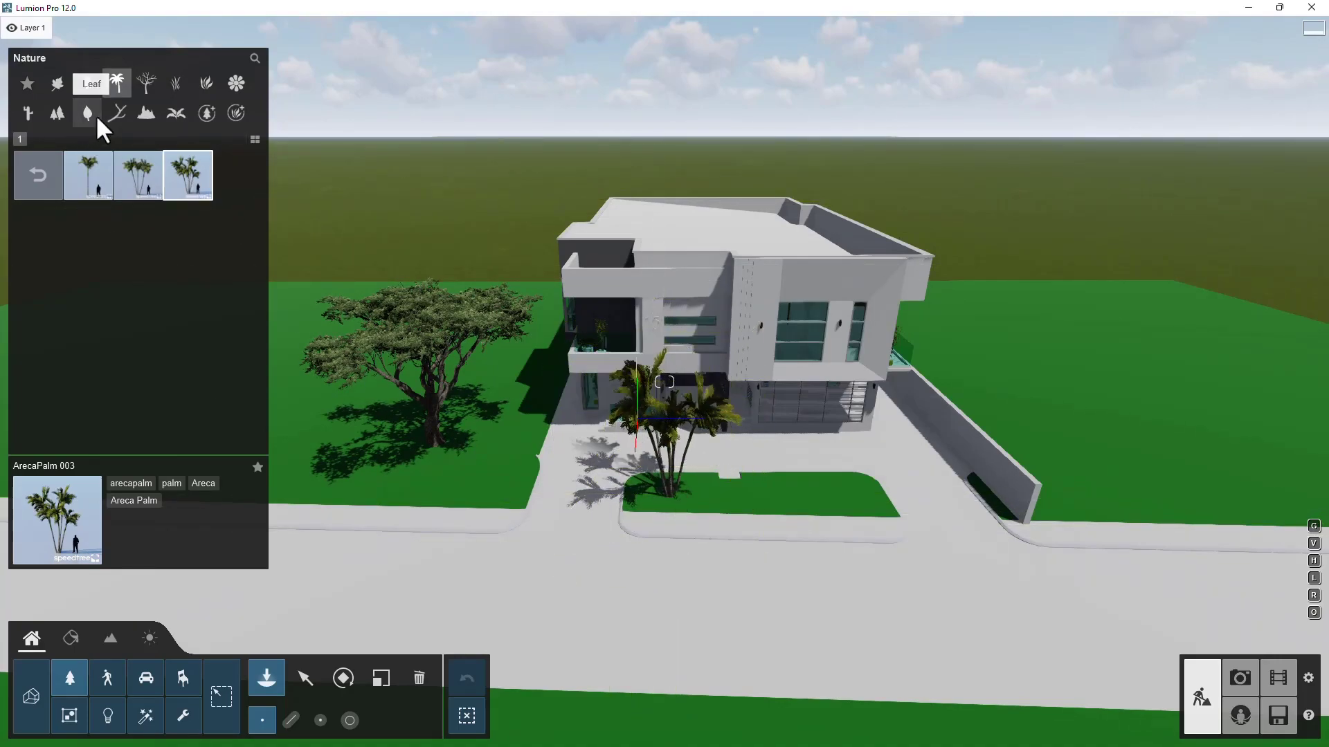
# Place an AlmondTree L1 RT broadleaf tree on the lawn beyond the boundary wall.
pyautogui.click(87, 85)
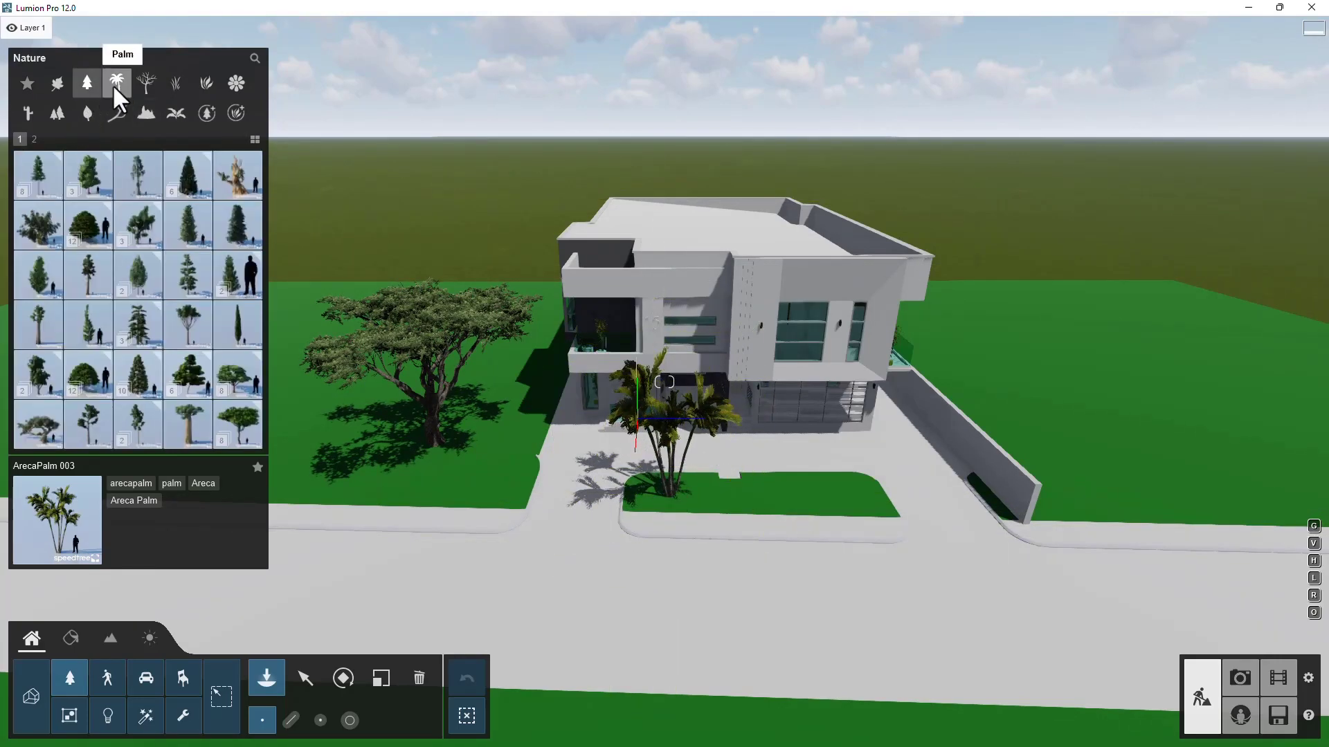
pyautogui.click(175, 84)
pyautogui.click(59, 83)
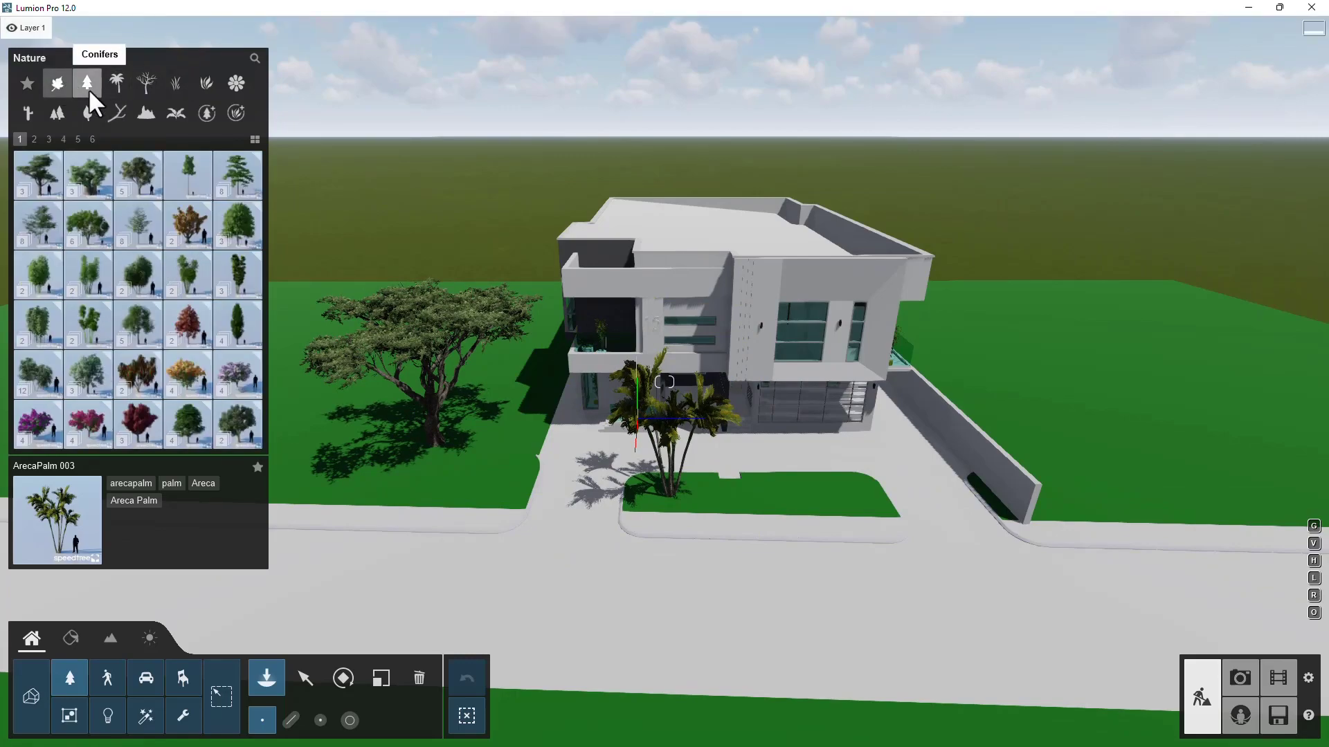
pyautogui.click(247, 169)
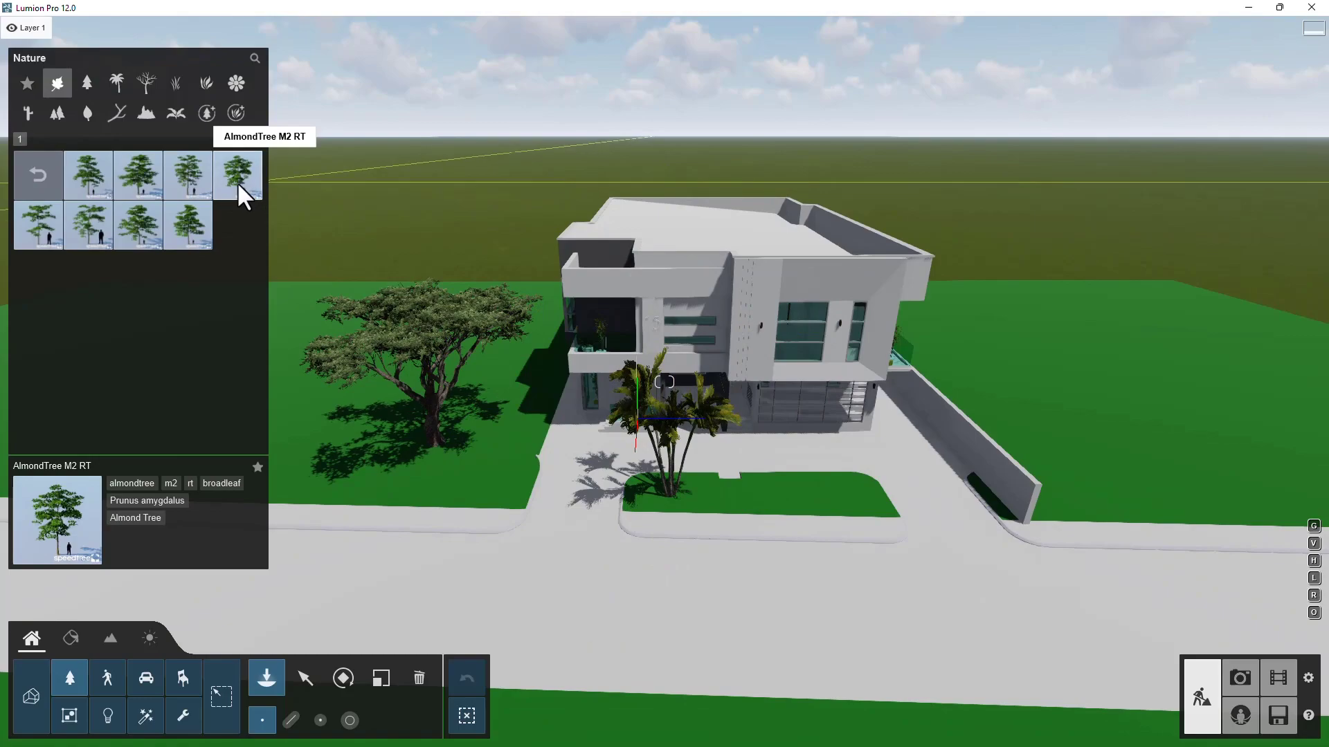
pyautogui.click(94, 177)
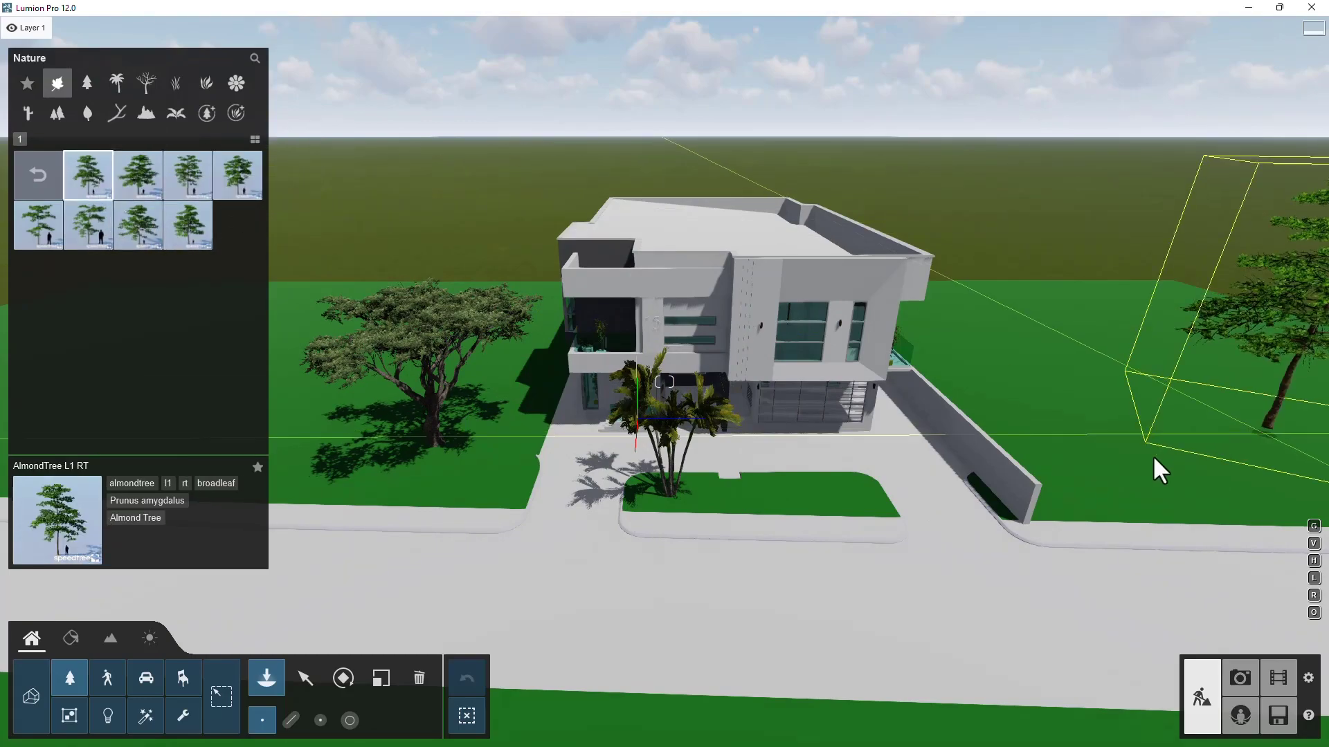
pyautogui.click(1114, 453)
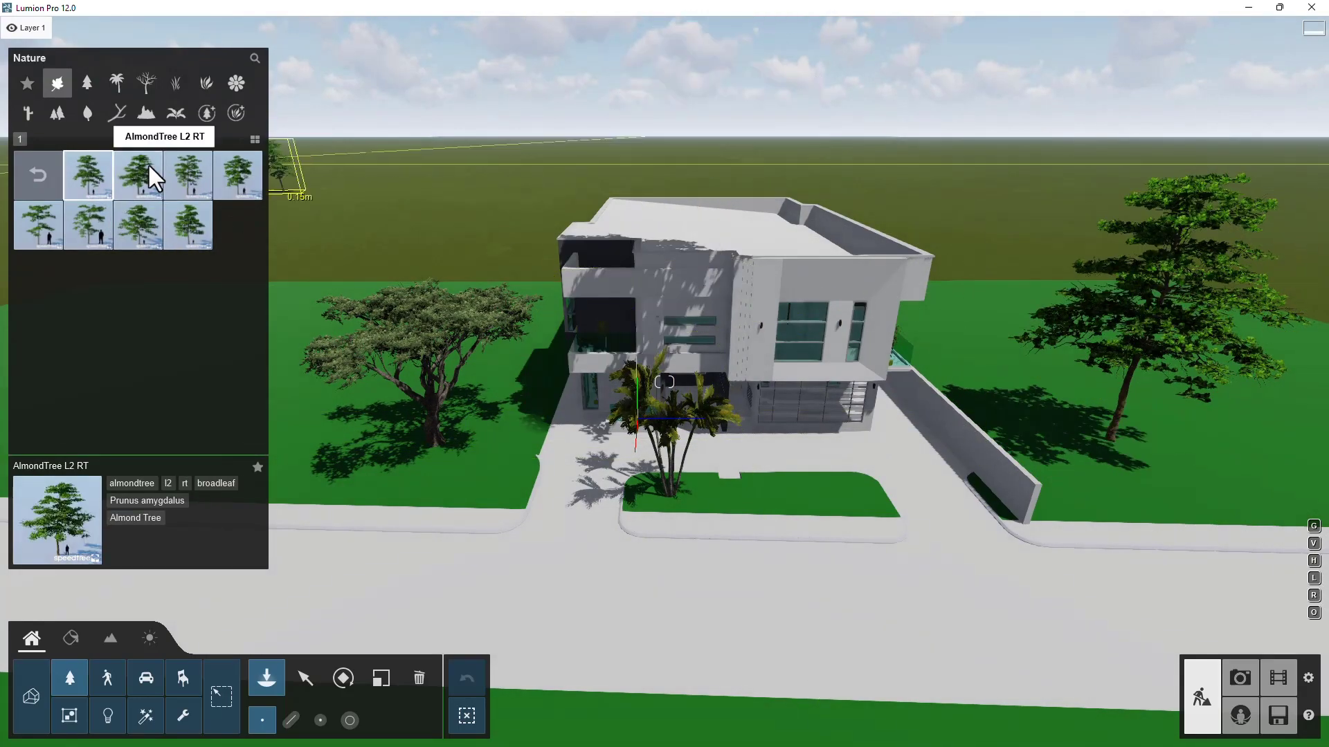
# Look through the rocks, weeds, cactus and cluster categories of the Nature library.
pyautogui.click(152, 113)
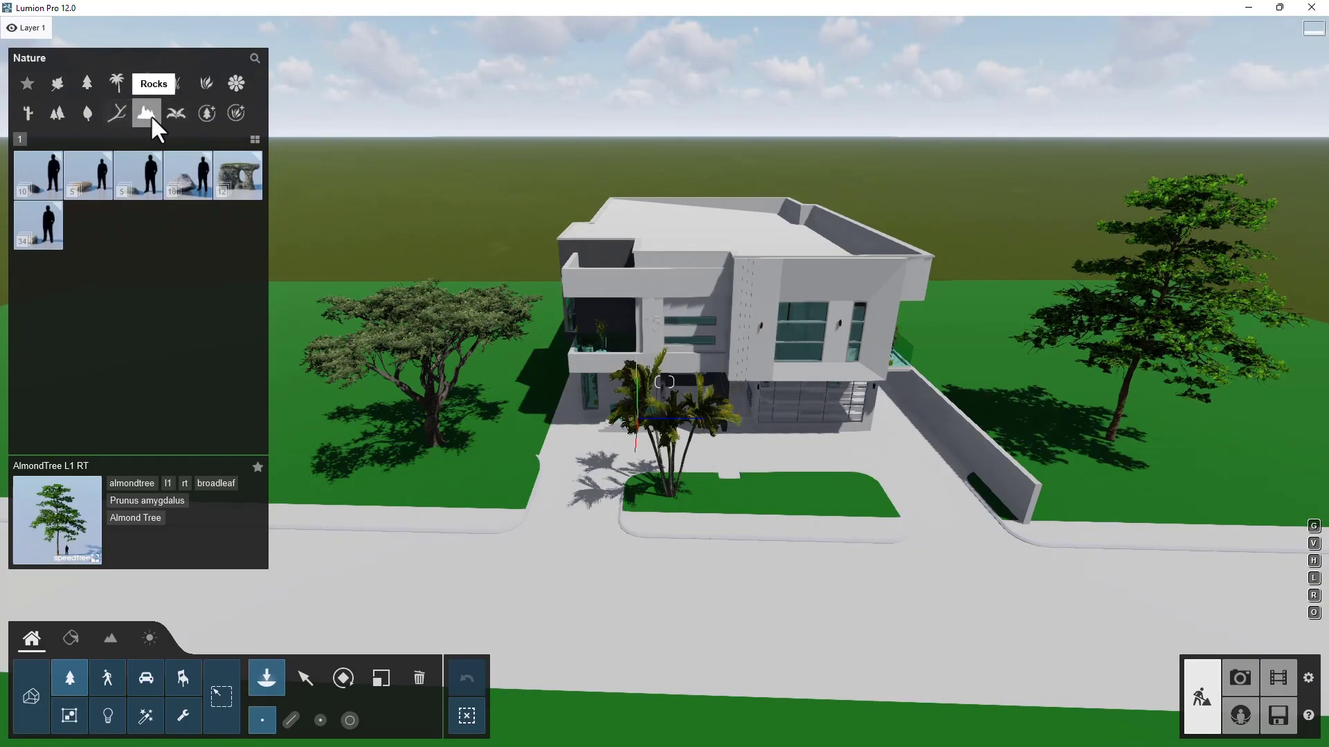
pyautogui.click(113, 115)
pyautogui.click(181, 114)
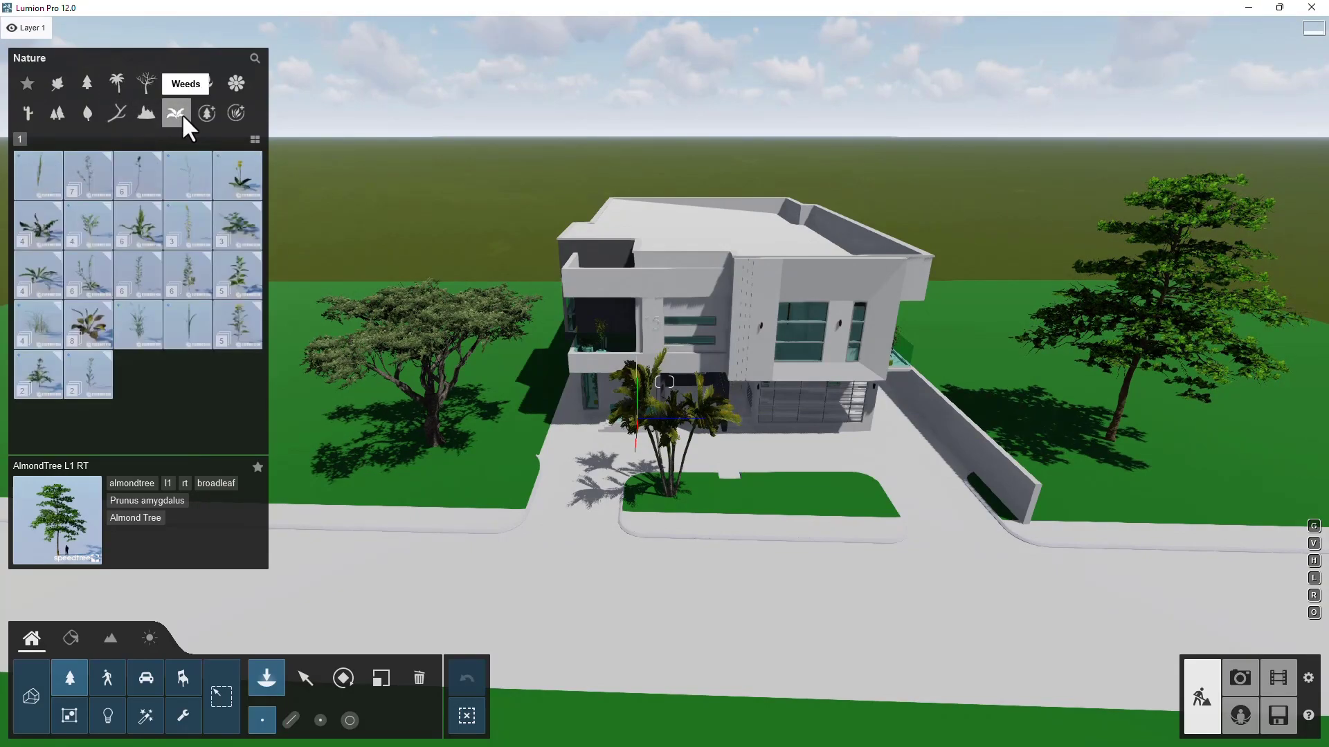
pyautogui.click(30, 115)
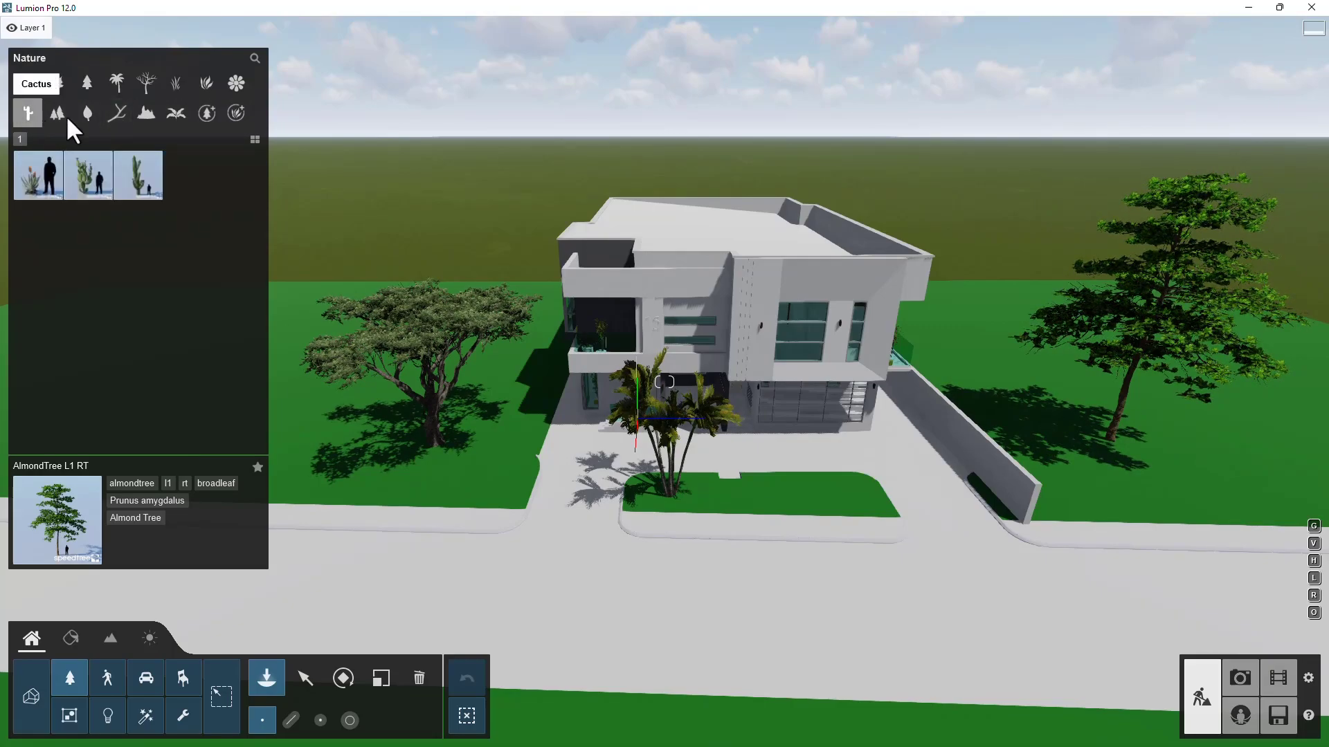
pyautogui.click(67, 114)
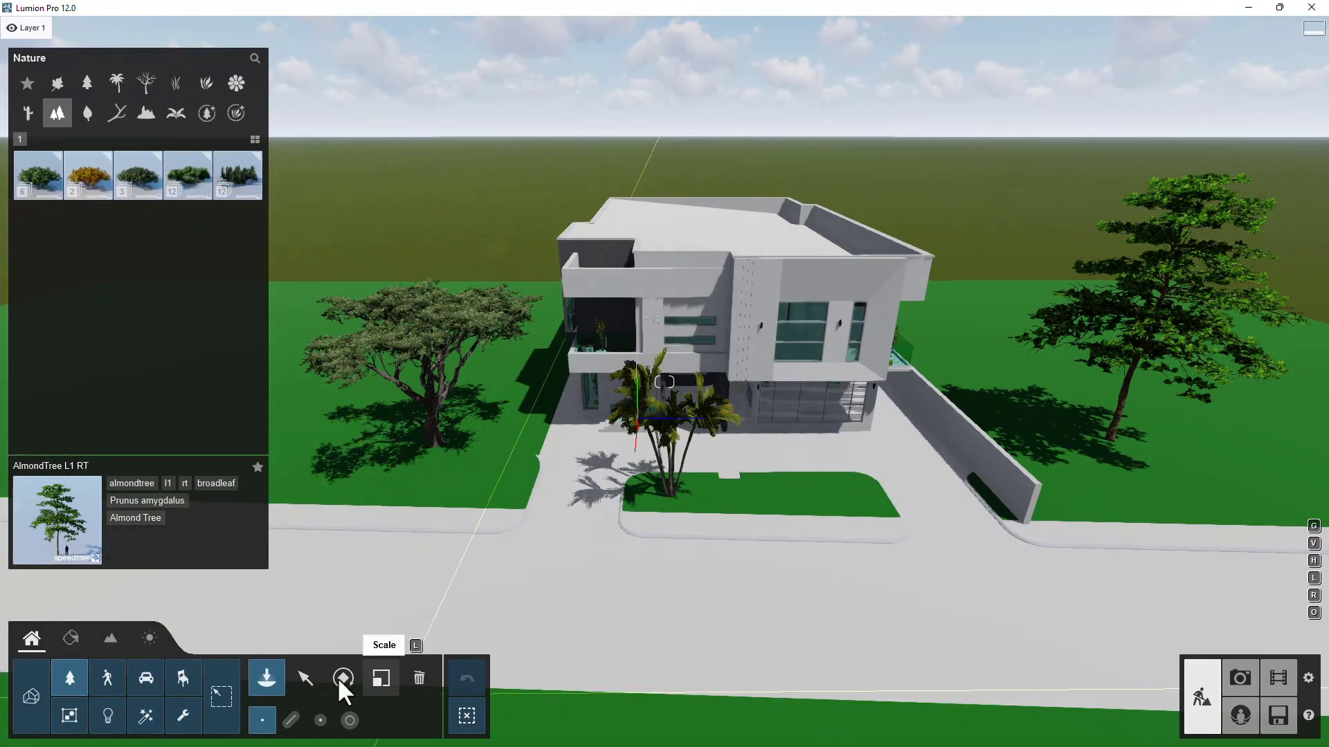
# Check the placed trees with the Select tool and open the People and Animals library.
pyautogui.click(308, 676)
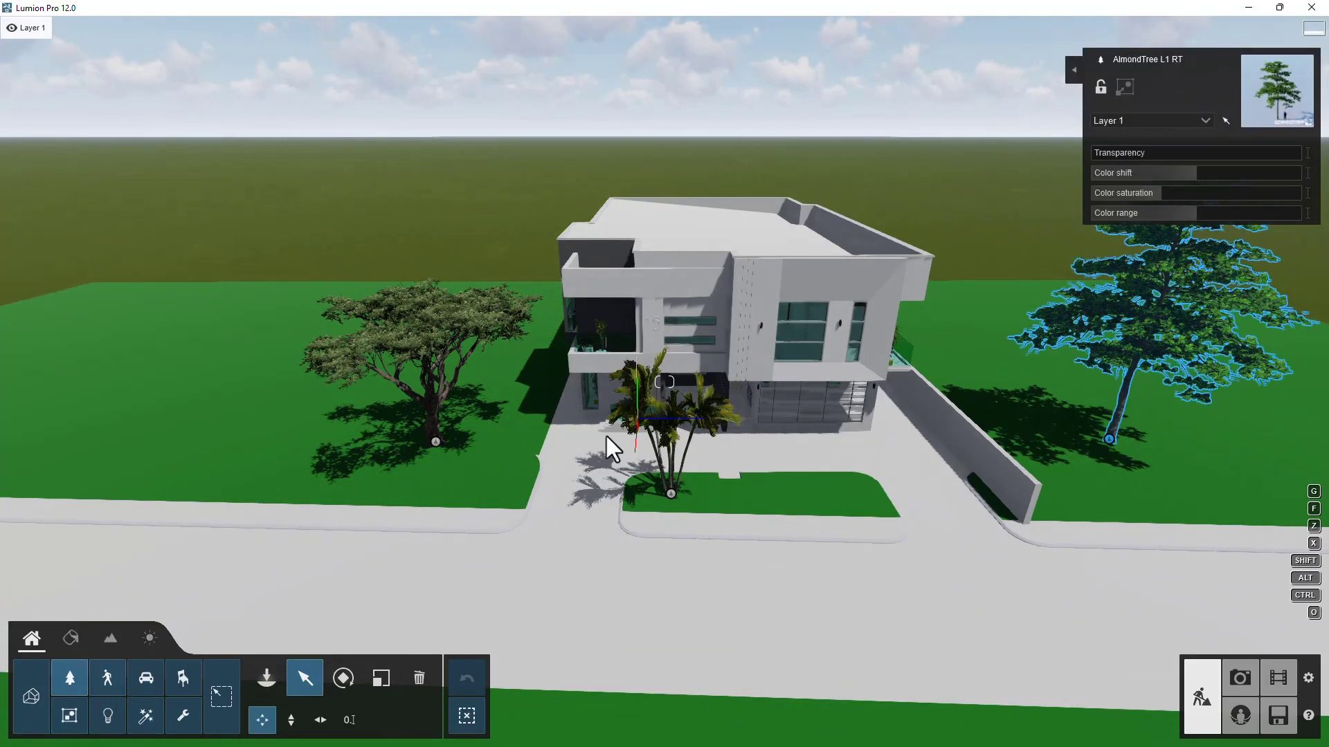
pyautogui.scroll(-3, 595, 447)
pyautogui.click(69, 679)
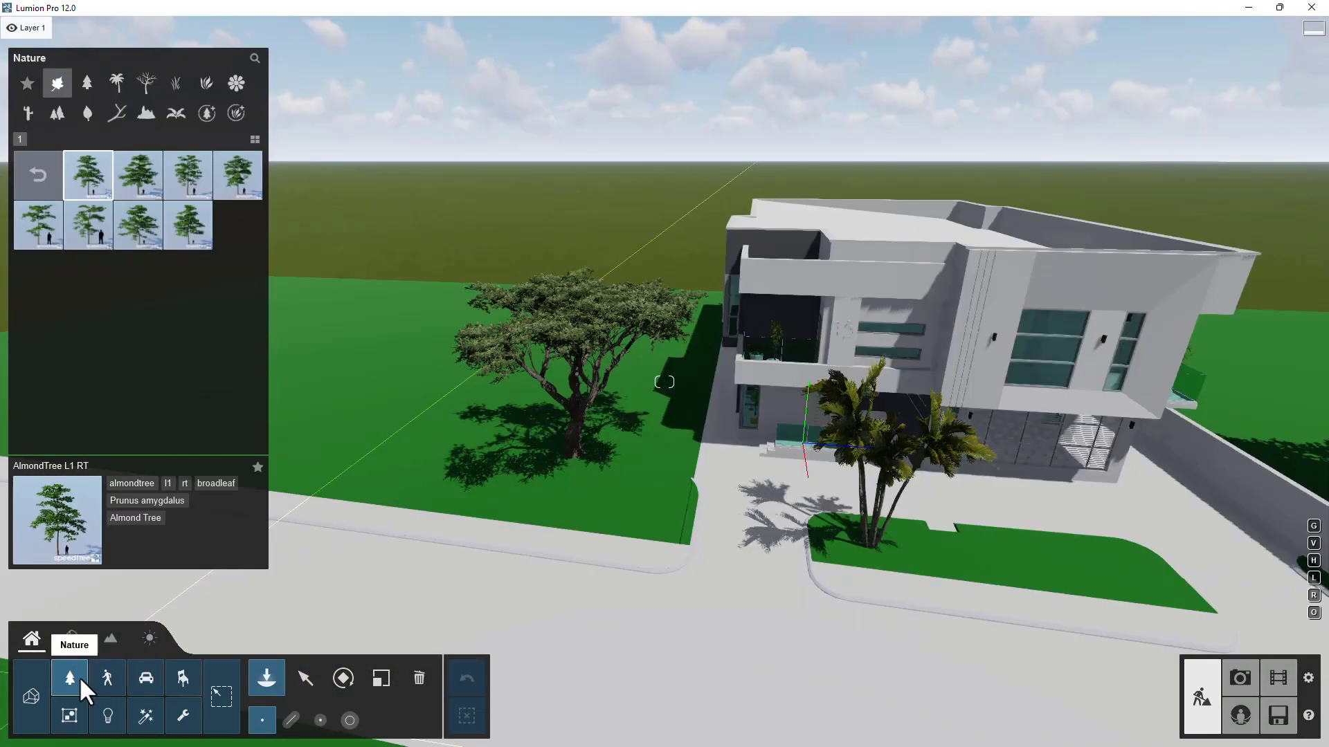
pyautogui.click(106, 678)
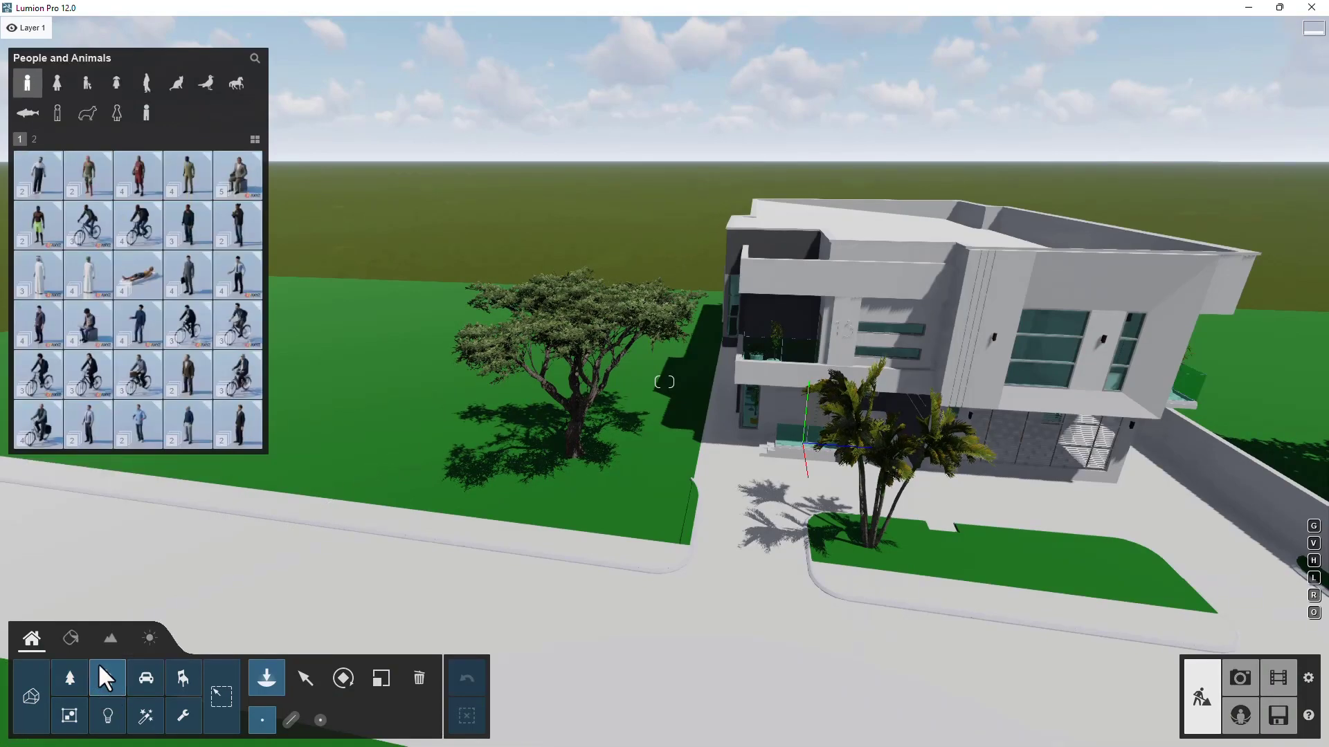
# Place a Man African 0001 Idle figure from the Man African 0001 collection on the road in front of the house.
pyautogui.scroll(-2, 376, 409)
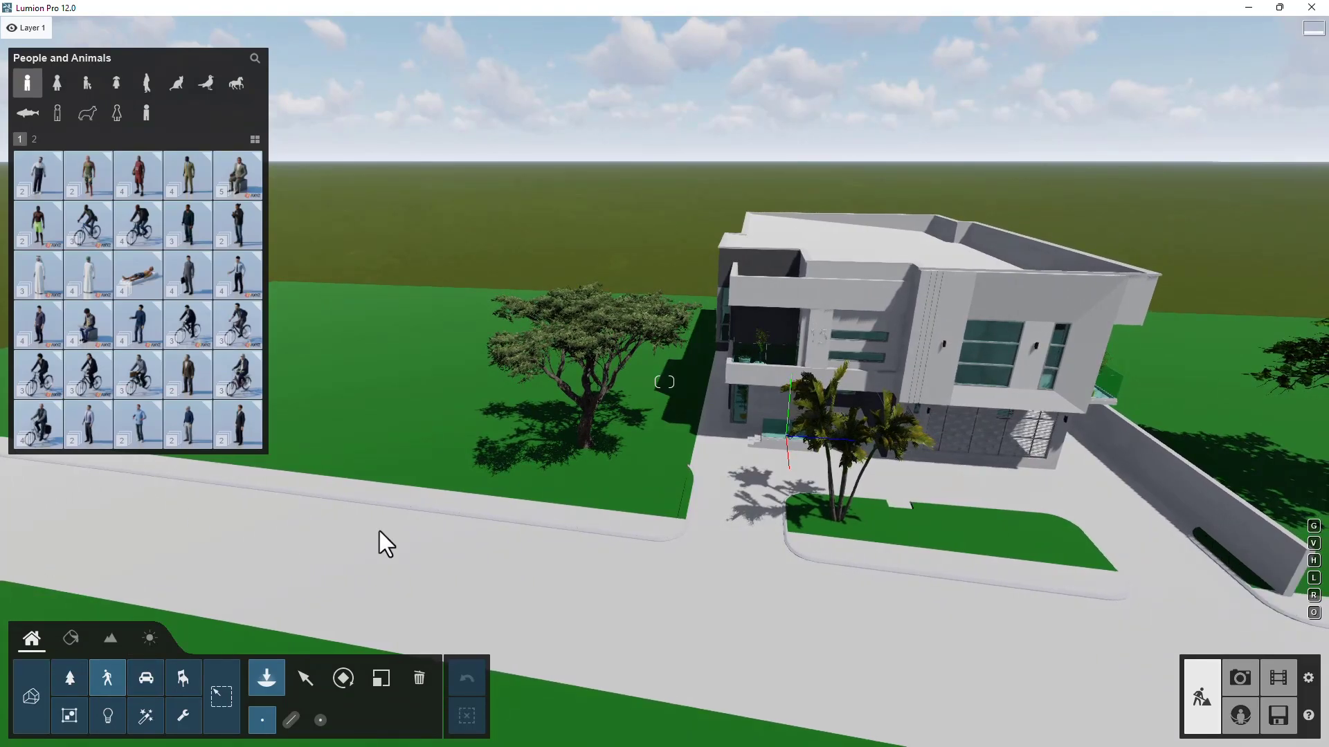
pyautogui.scroll(-2, 360, 512)
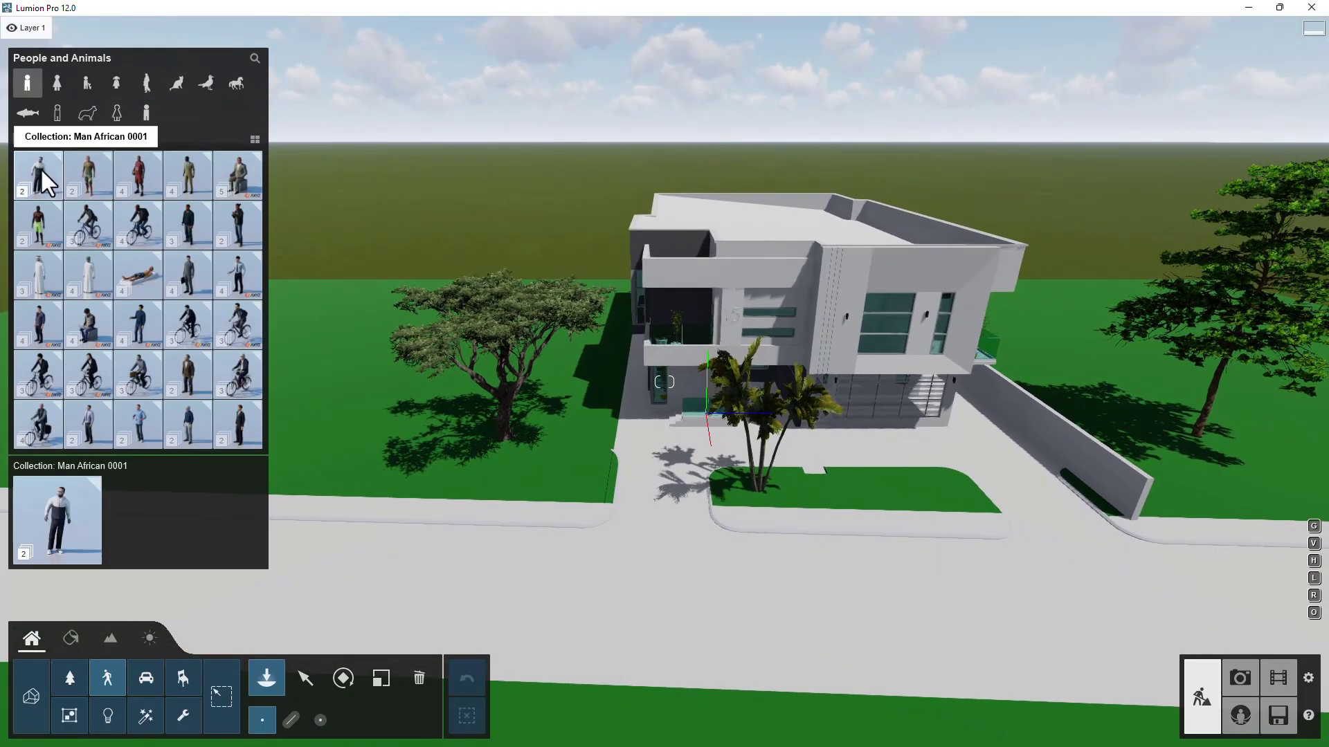
pyautogui.click(40, 168)
pyautogui.click(104, 177)
pyautogui.click(658, 592)
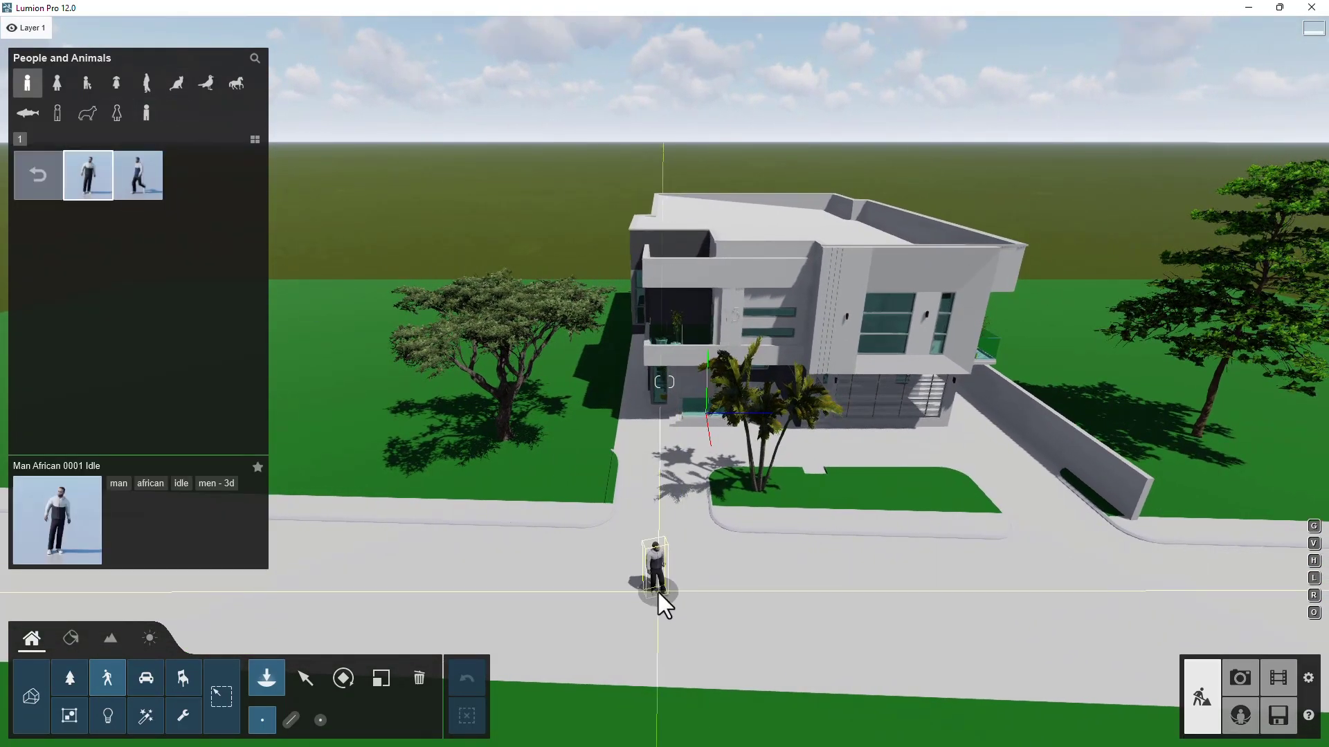
pyautogui.scroll(5, 709, 591)
pyautogui.click(664, 609)
pyautogui.moveTo(688, 694); pyautogui.dragTo(430, 513, button='middle')
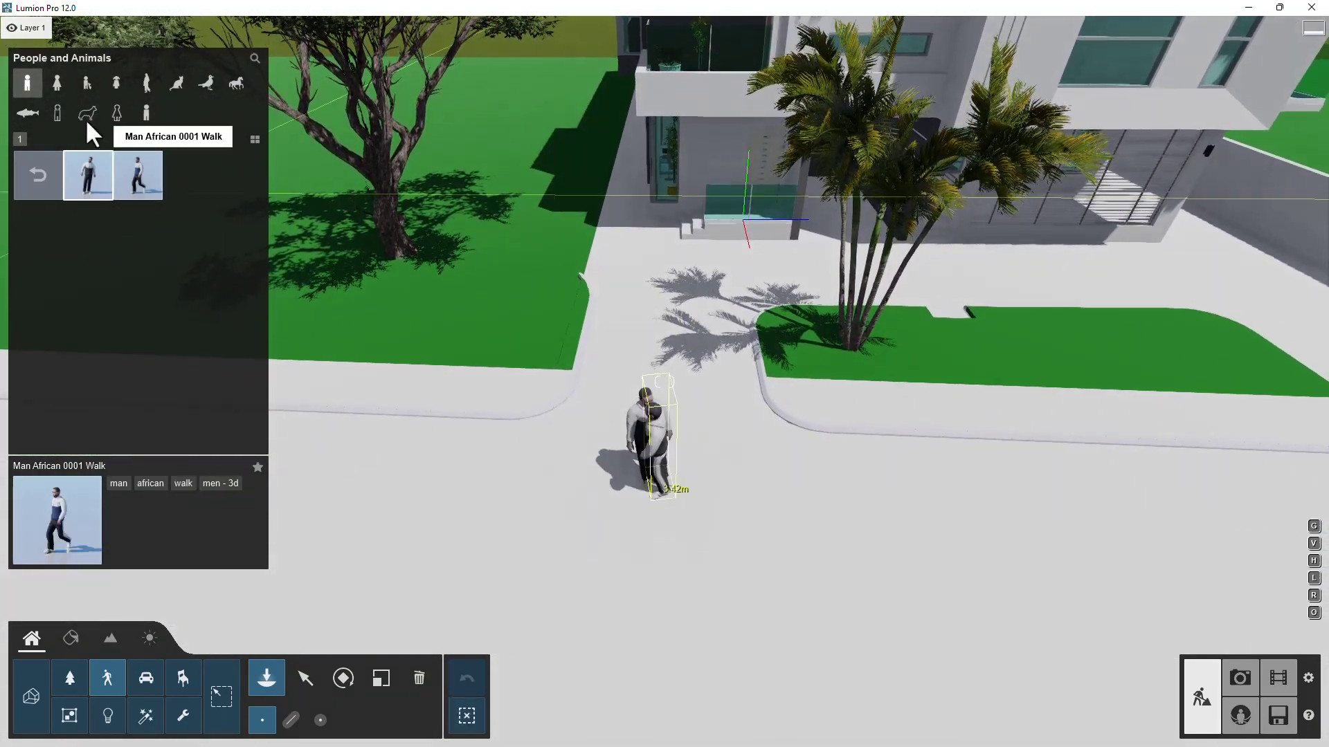
# Place a Woman African 0003 Folder figure on the road beside the standing man.
pyautogui.click(58, 81)
pyautogui.click(141, 181)
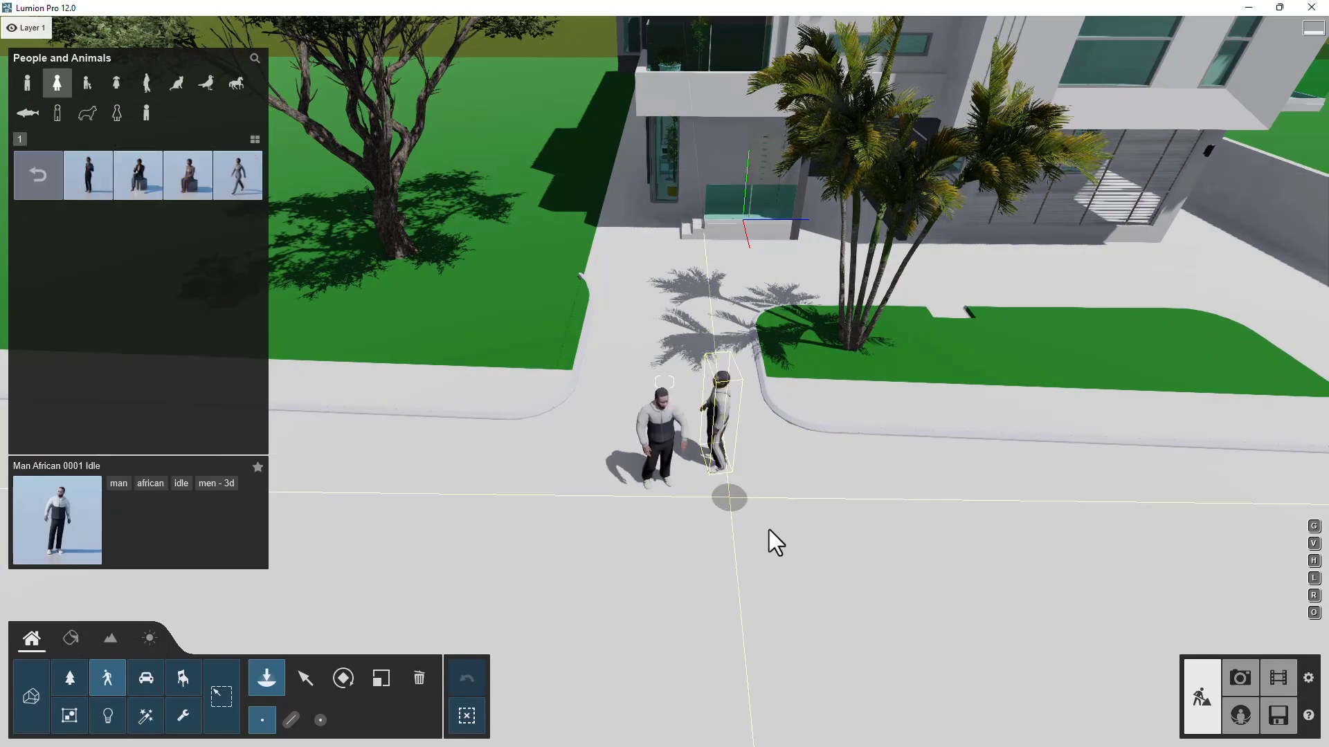
pyautogui.click(100, 185)
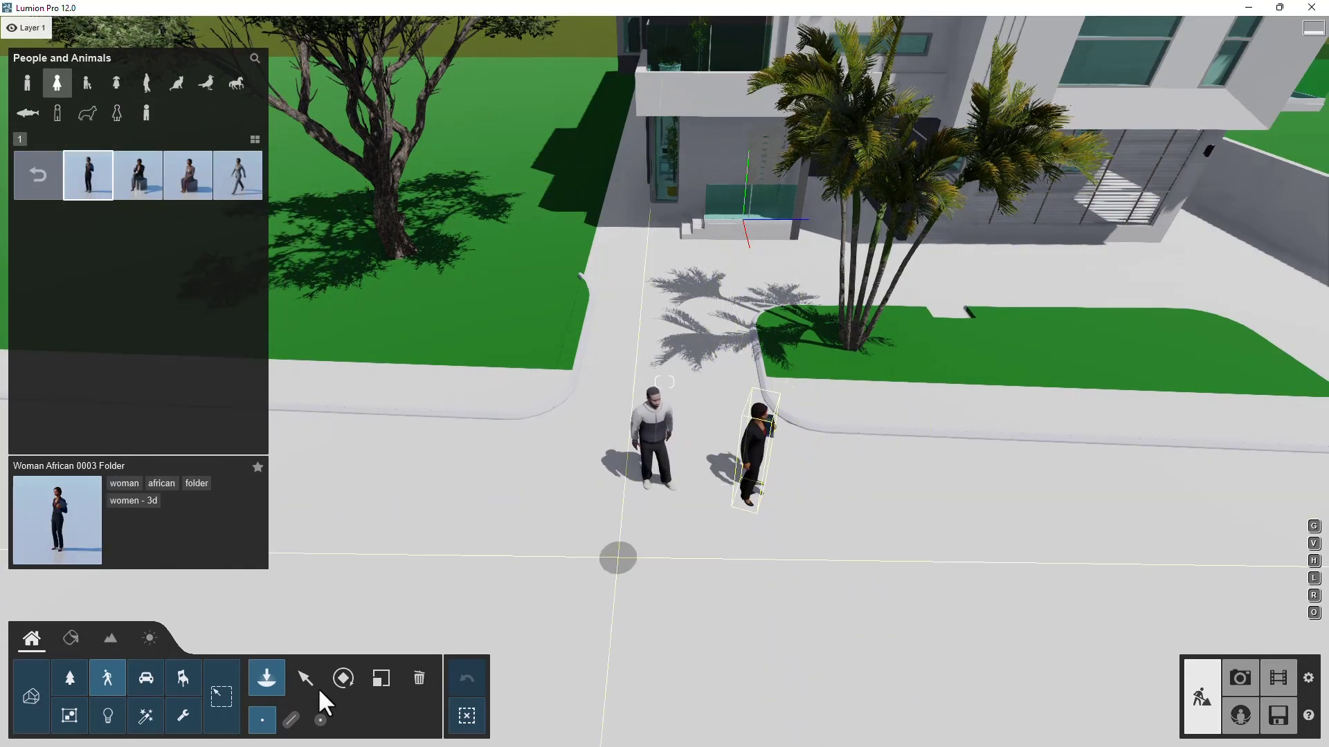
pyautogui.click(786, 496)
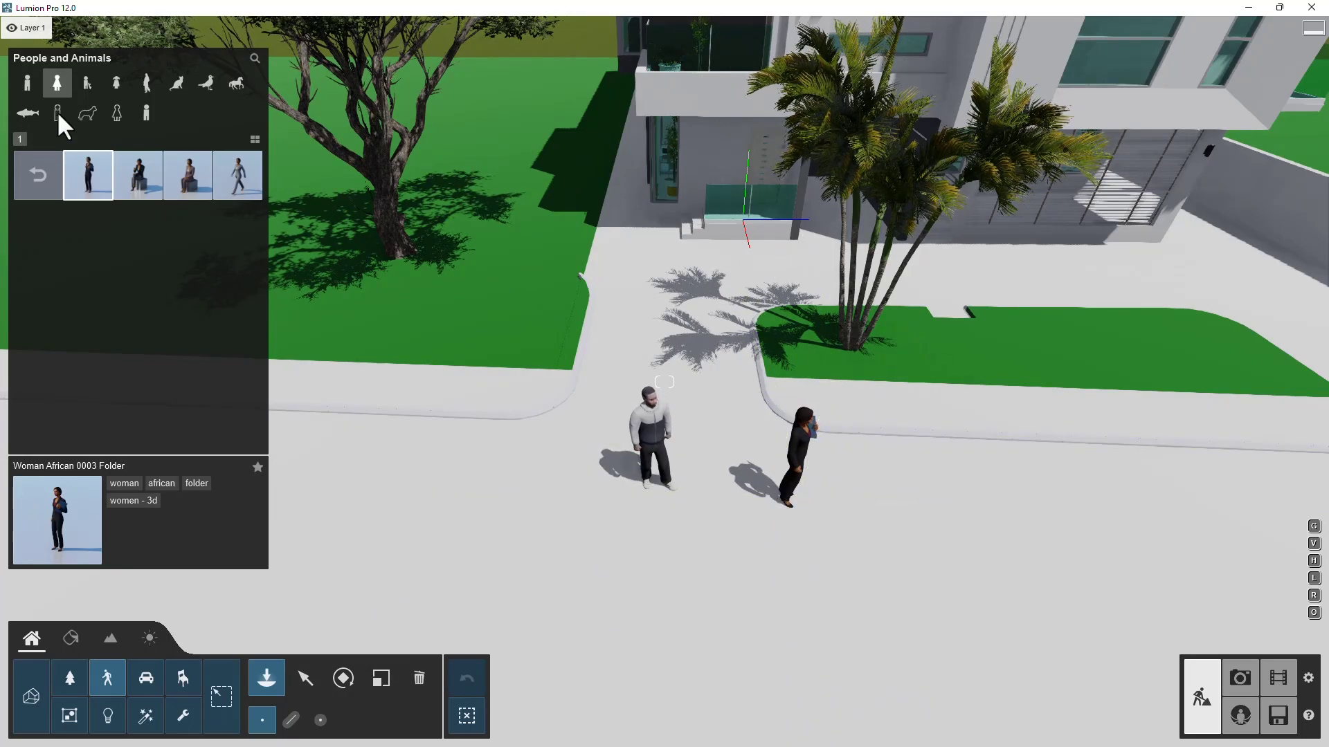
# Place a Woman African 0004 Bicycle figure on the road in front of the grass island.
pyautogui.click(87, 83)
pyautogui.click(55, 84)
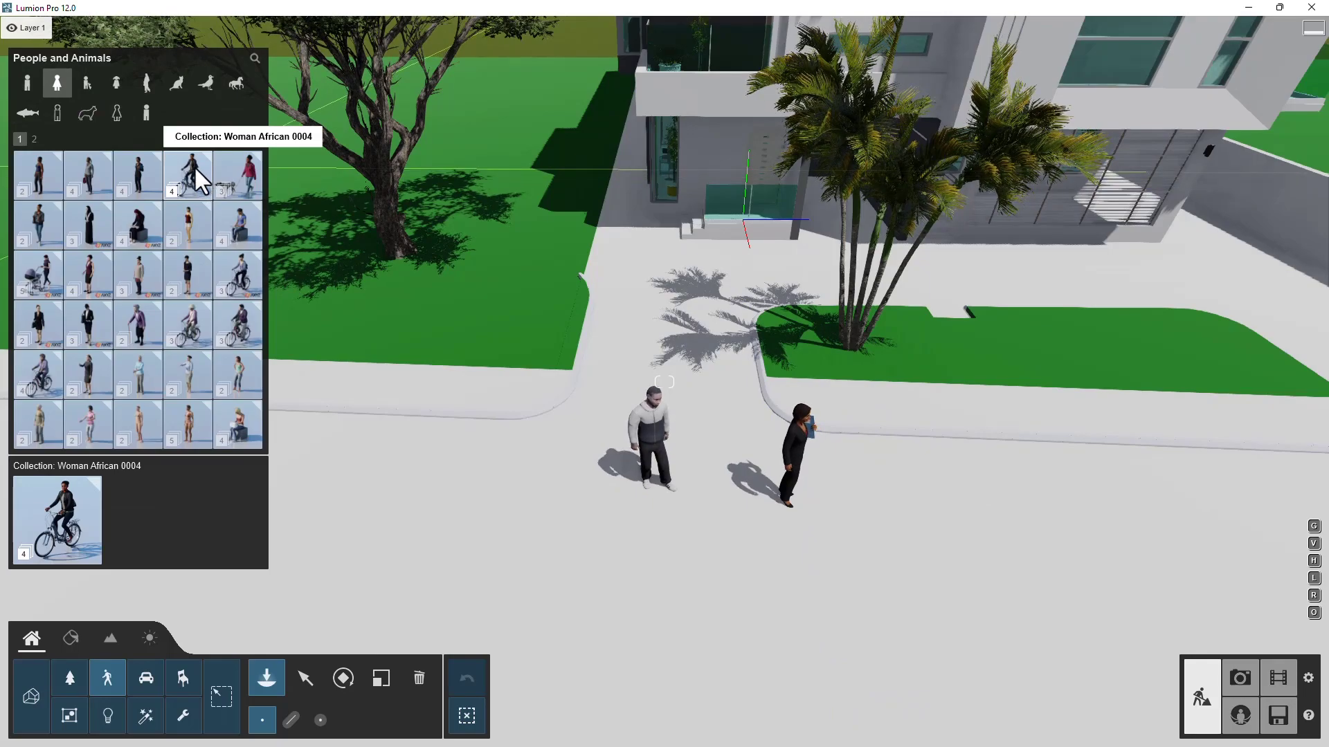
pyautogui.click(199, 173)
pyautogui.click(87, 170)
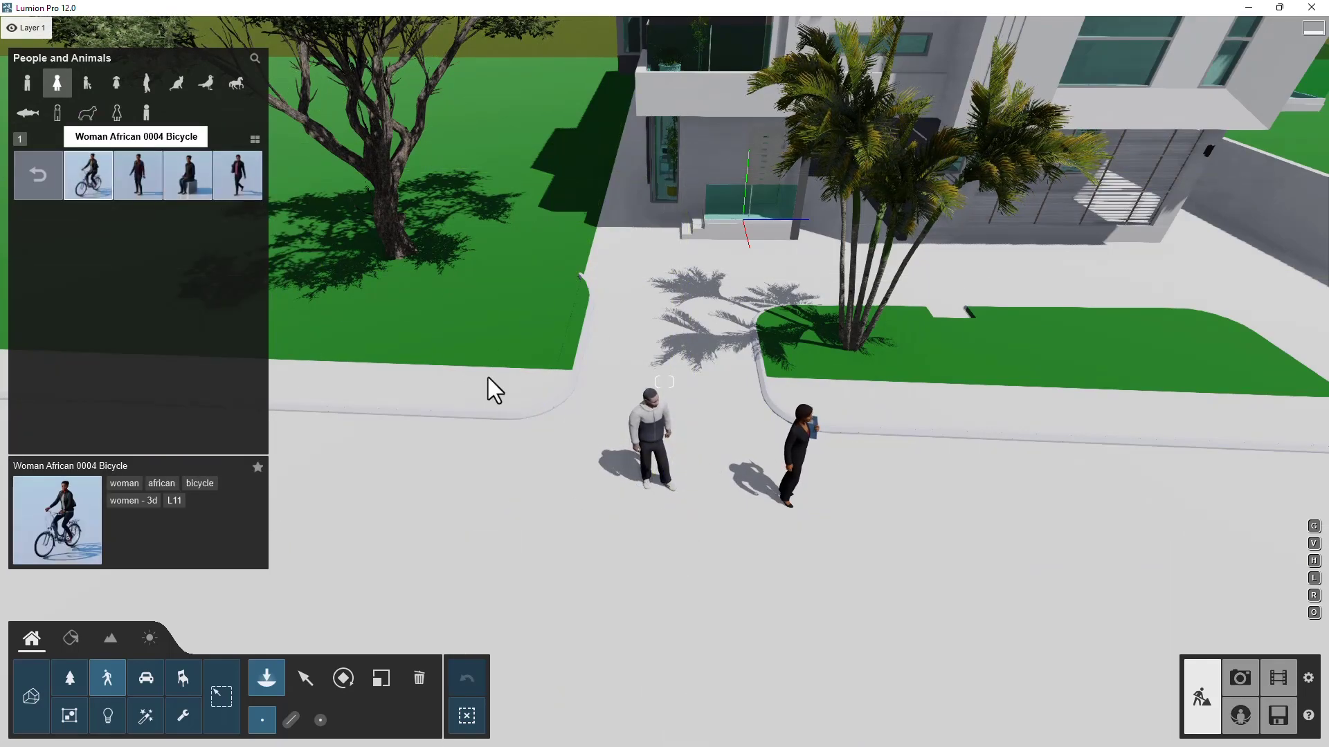
pyautogui.click(979, 526)
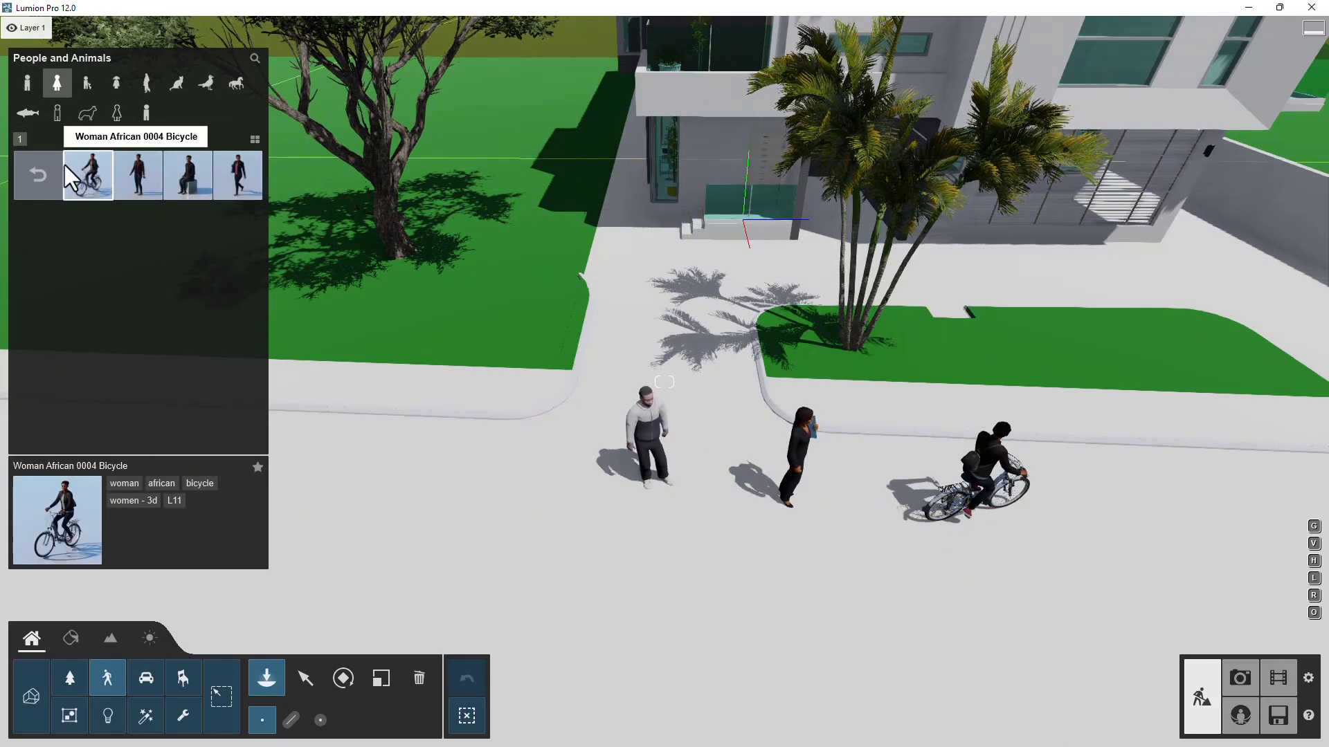
# Place a Woman African 0005 Dog figure on the road between the man and the woman with the folder.
pyautogui.click(54, 84)
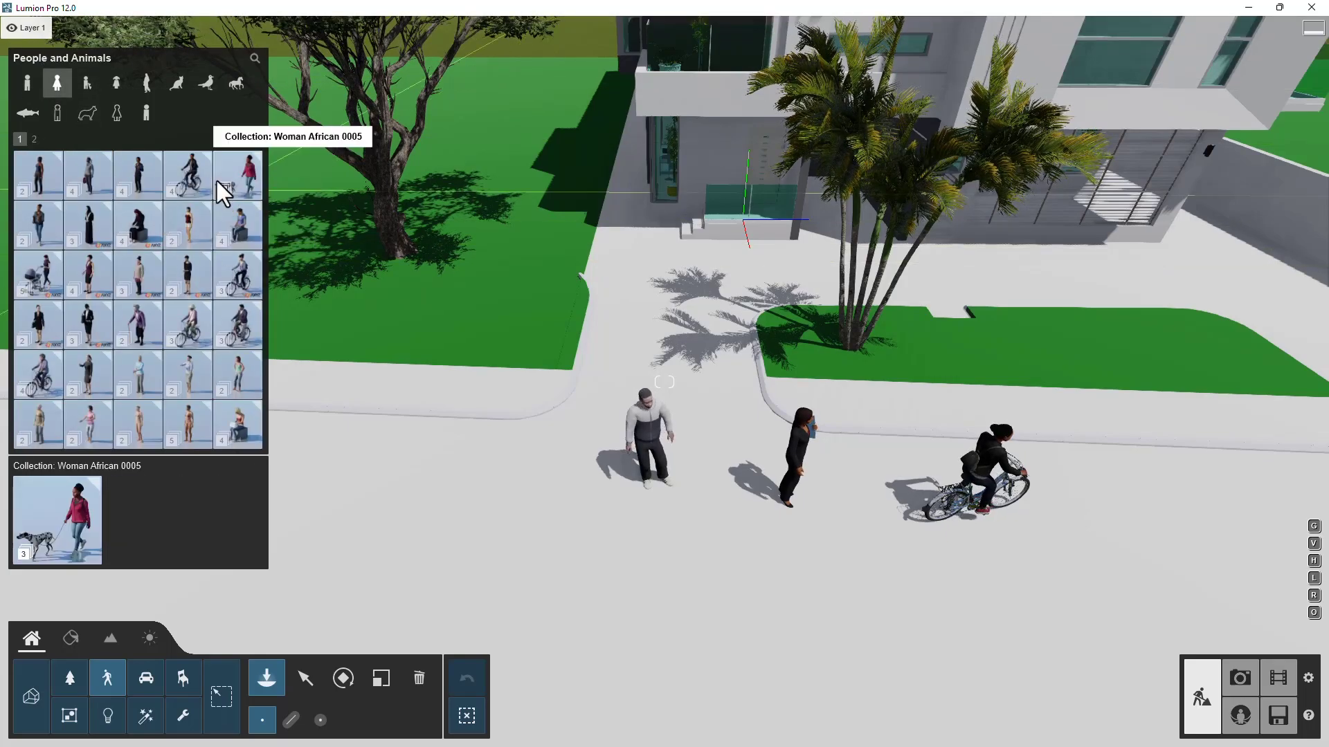
pyautogui.click(237, 176)
pyautogui.scroll(-3, 837, 588)
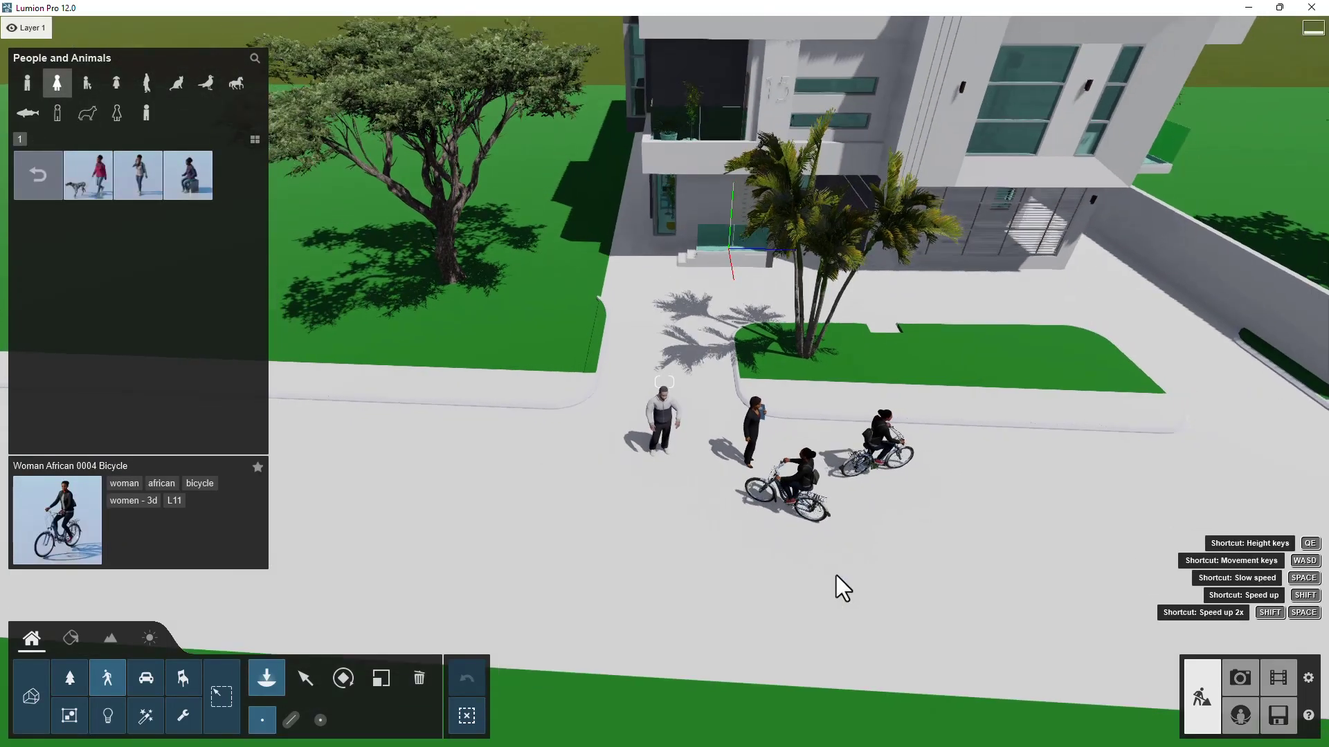
pyautogui.click(98, 182)
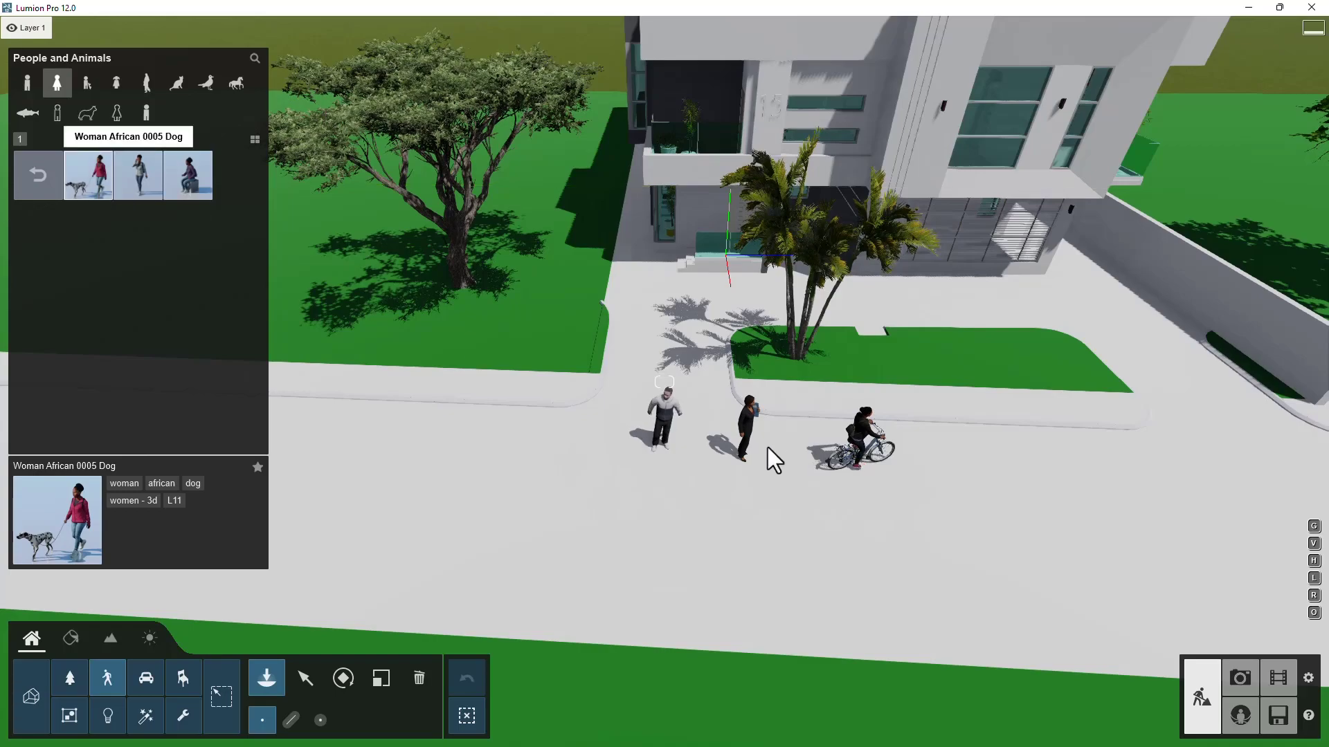
pyautogui.click(706, 471)
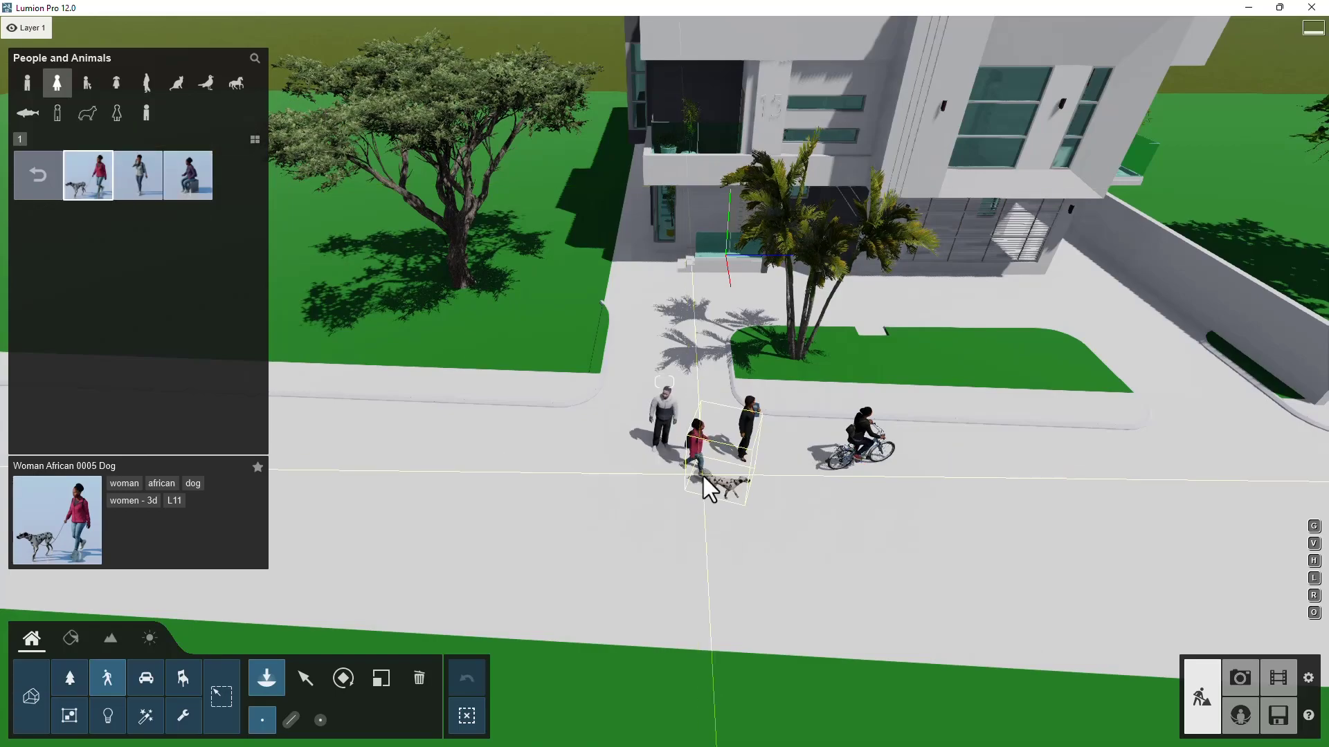
pyautogui.click(47, 172)
# Examine the placed people up close and in an overall view of the house and street.
pyautogui.scroll(3, 900, 609)
pyautogui.scroll(10, 908, 343)
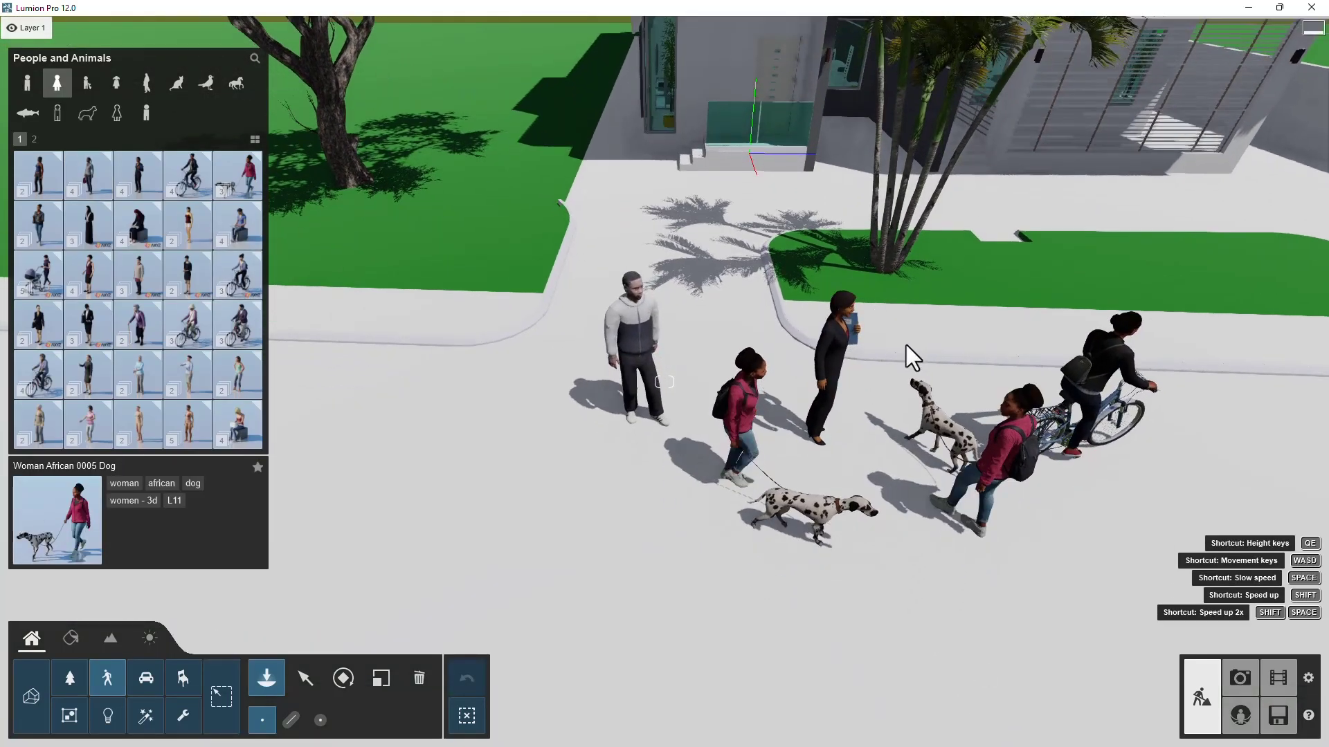
pyautogui.scroll(8, 670, 272)
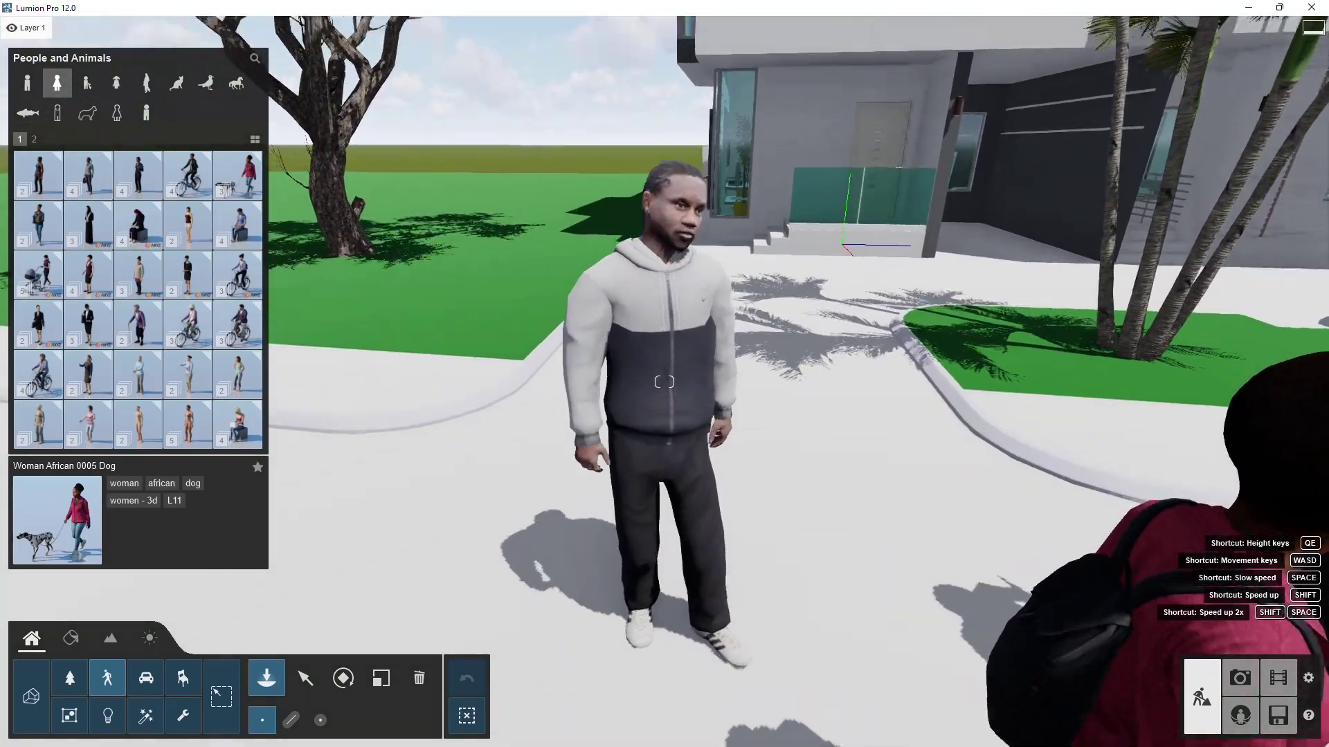
pyautogui.scroll(-10, 699, 209)
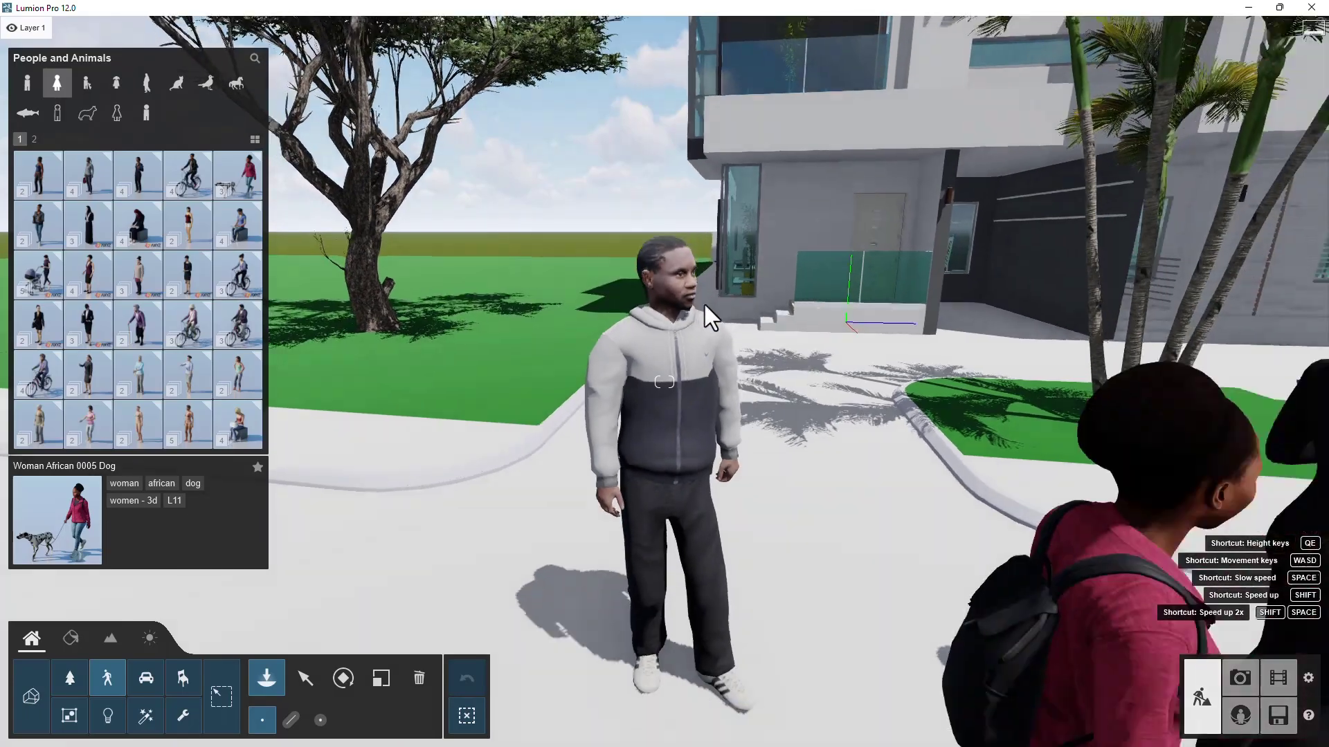
pyautogui.scroll(10, 1022, 360)
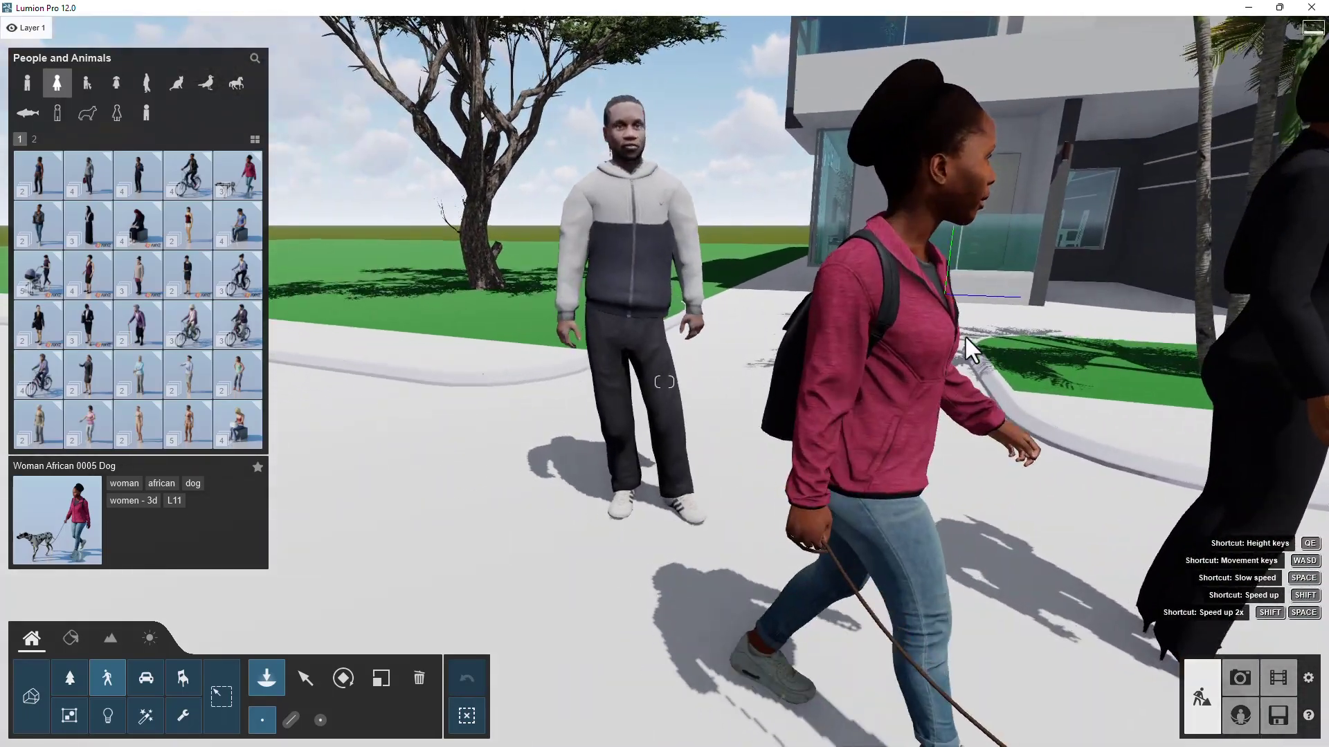
pyautogui.scroll(-10, 717, 380)
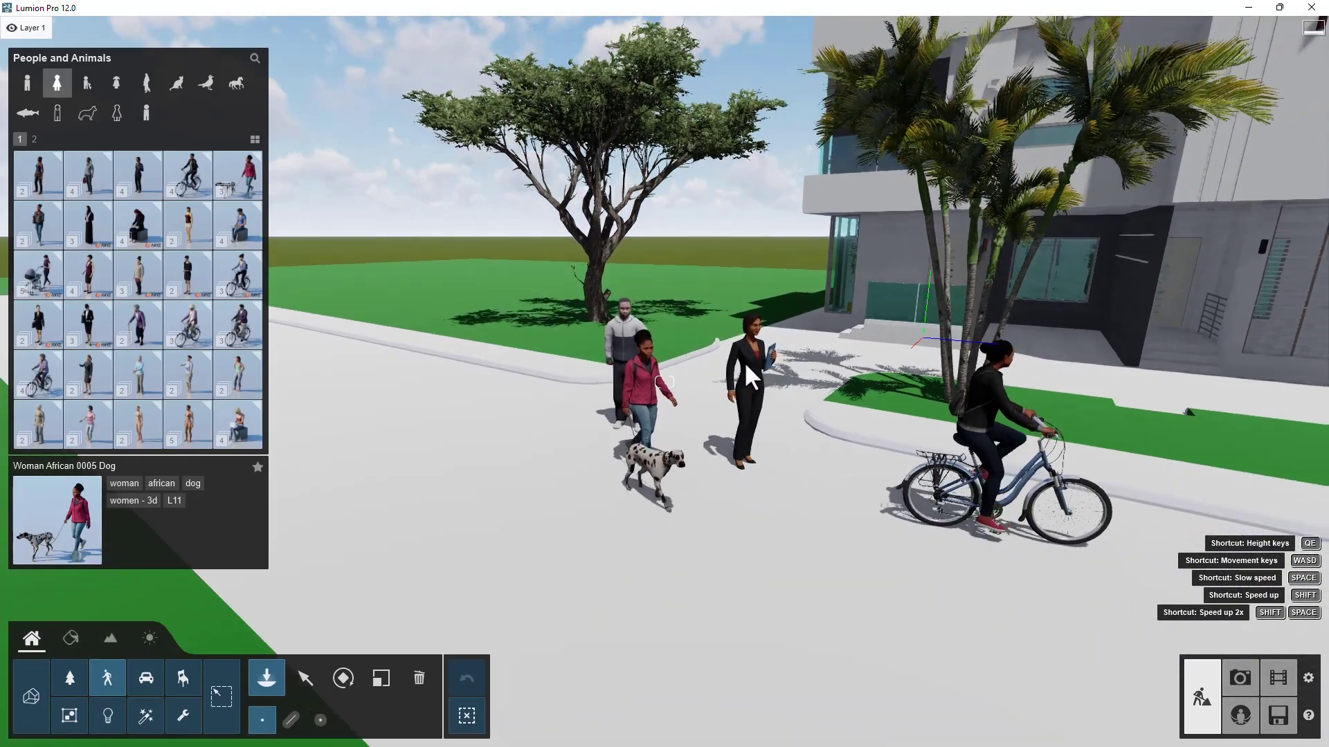
pyautogui.scroll(-5, 745, 367)
pyautogui.moveTo(549, 417); pyautogui.dragTo(762, 320, button='right')
pyautogui.scroll(-10, 766, 334)
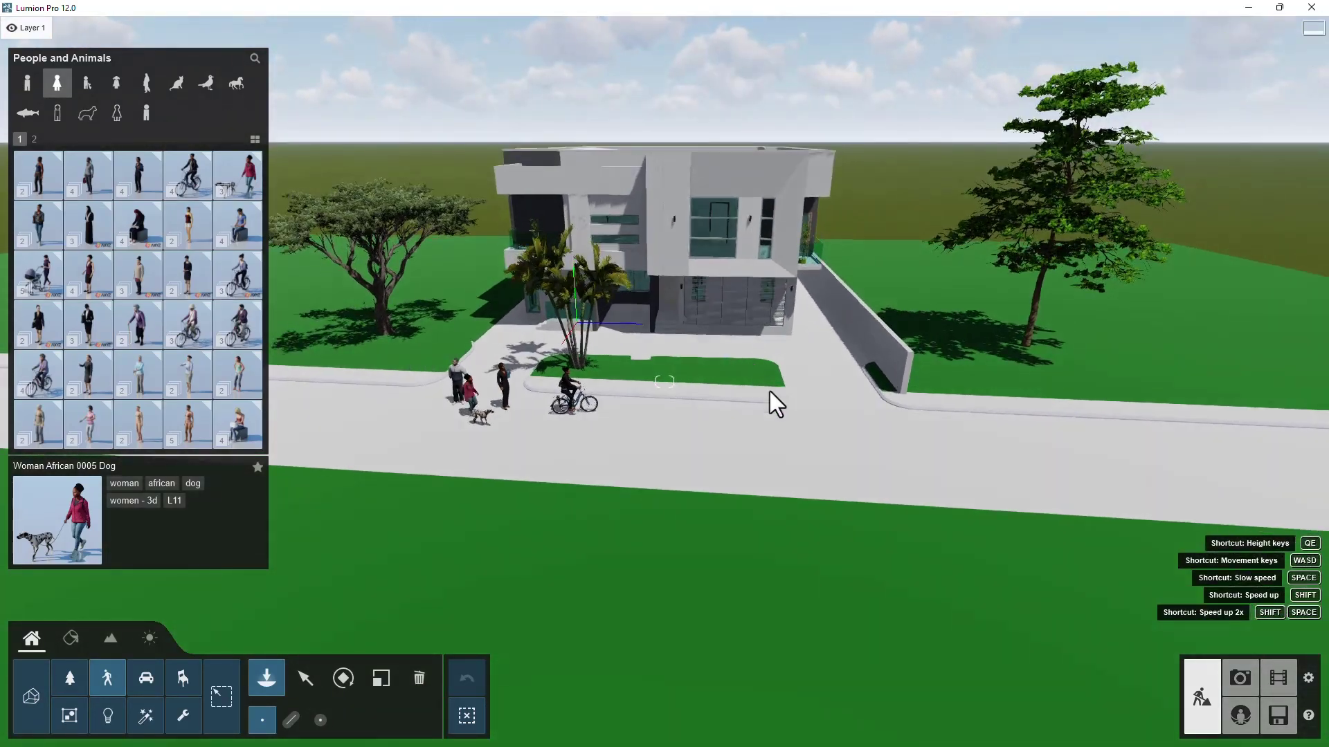
pyautogui.scroll(-5, 514, 166)
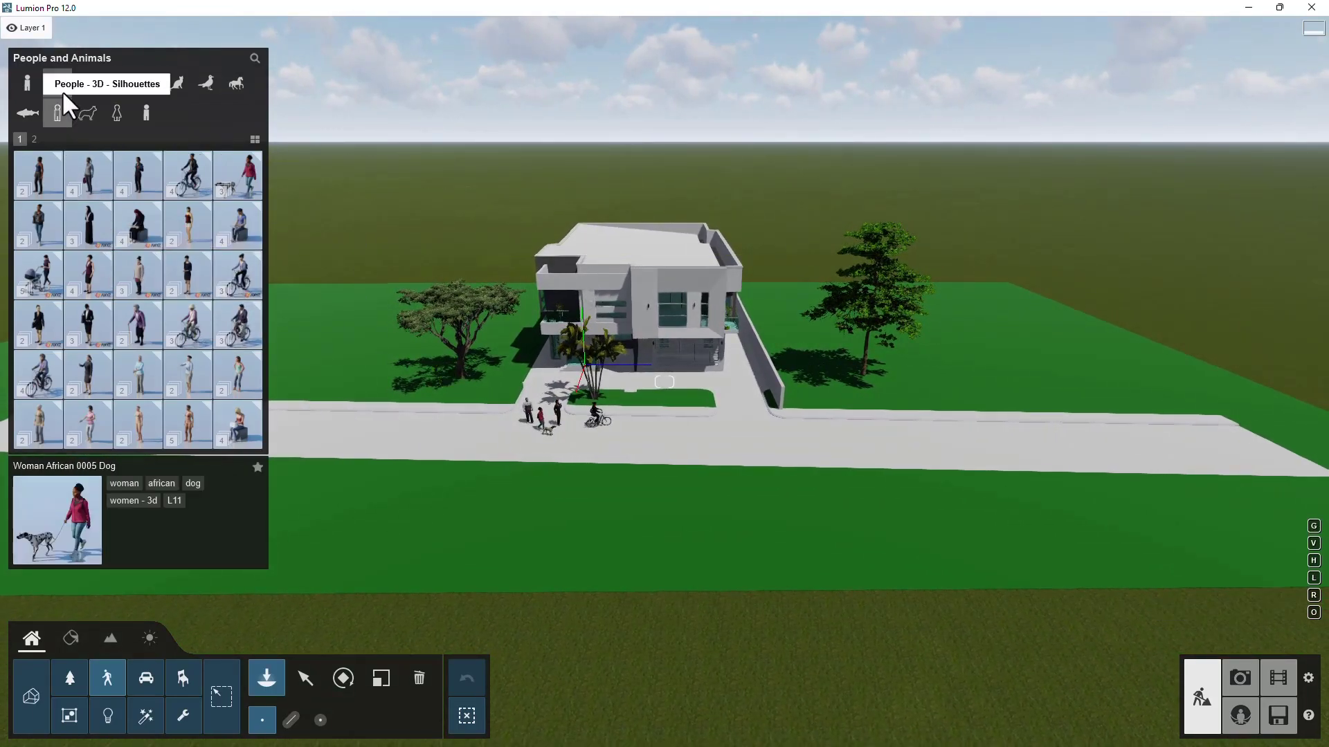
# Try to place a Boy Caucasian 003 Idle figure on the road in front of the house.
pyautogui.click(87, 84)
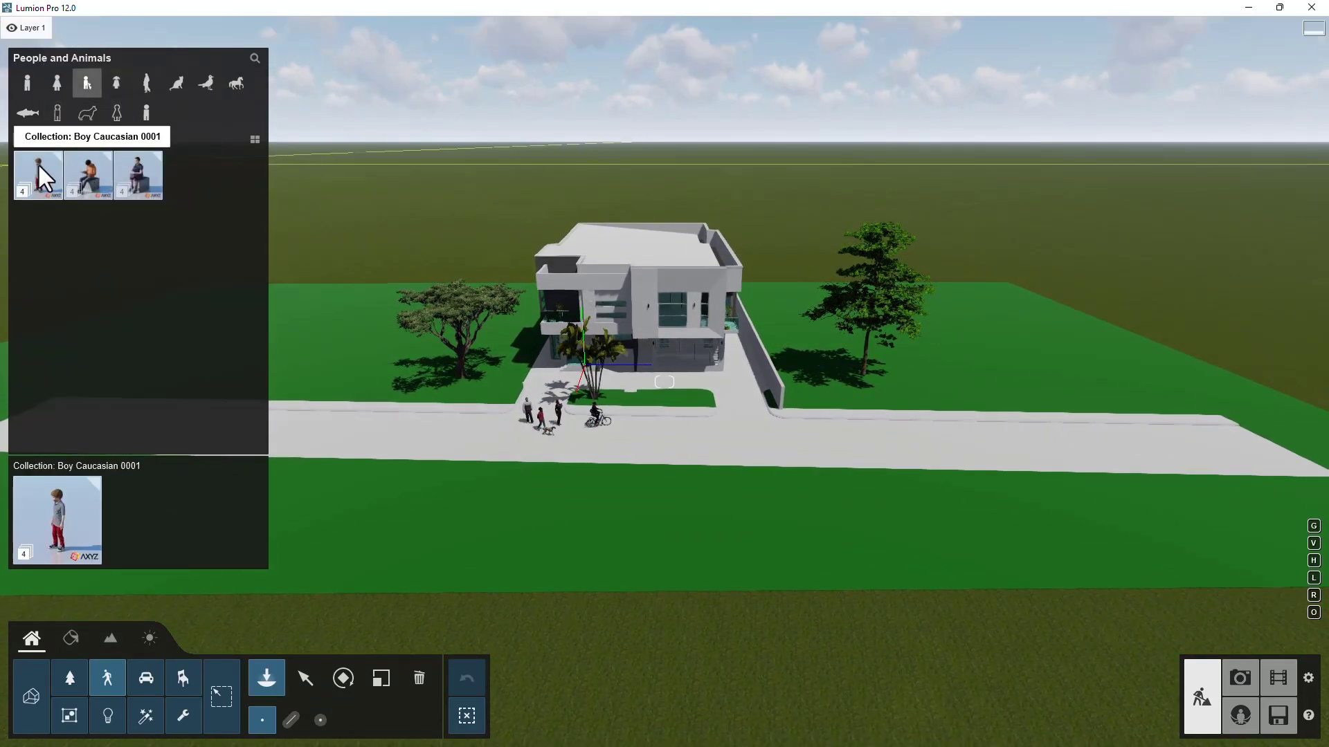
pyautogui.click(137, 169)
pyautogui.scroll(5, 611, 489)
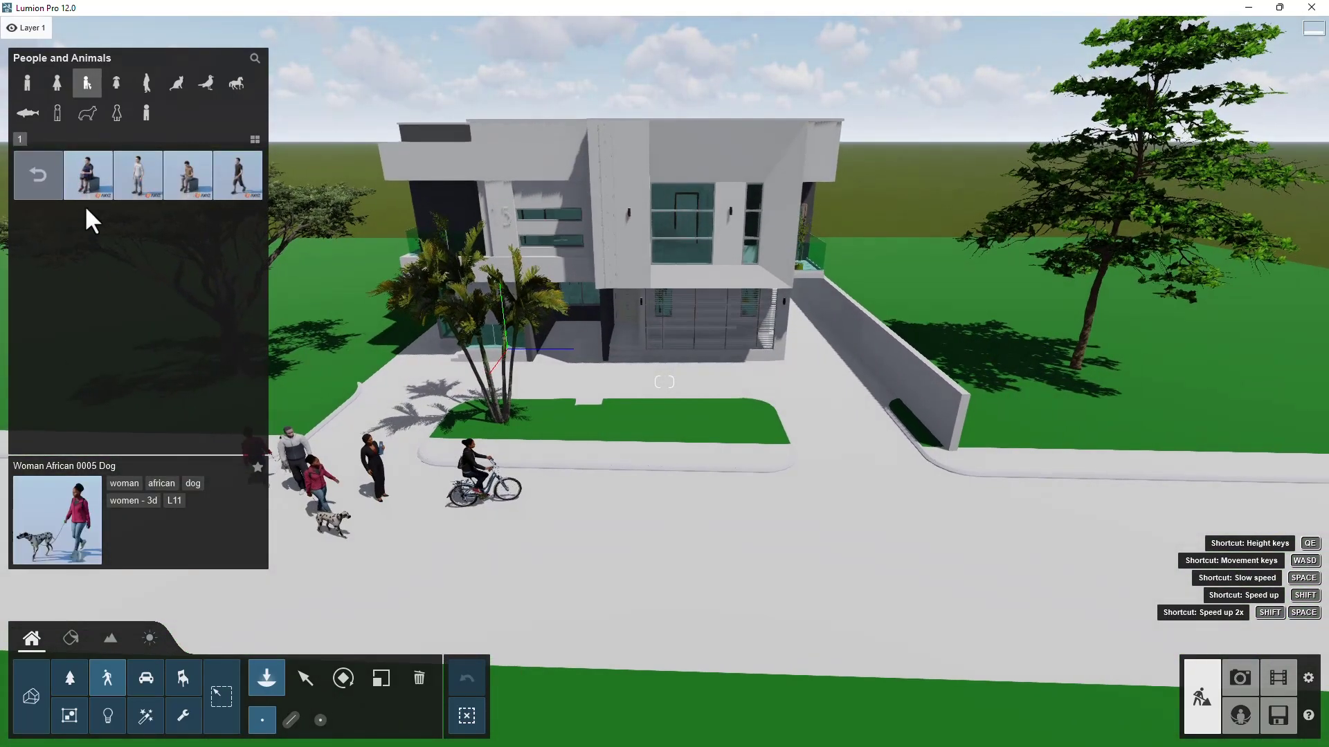
pyautogui.click(139, 182)
pyautogui.click(597, 557)
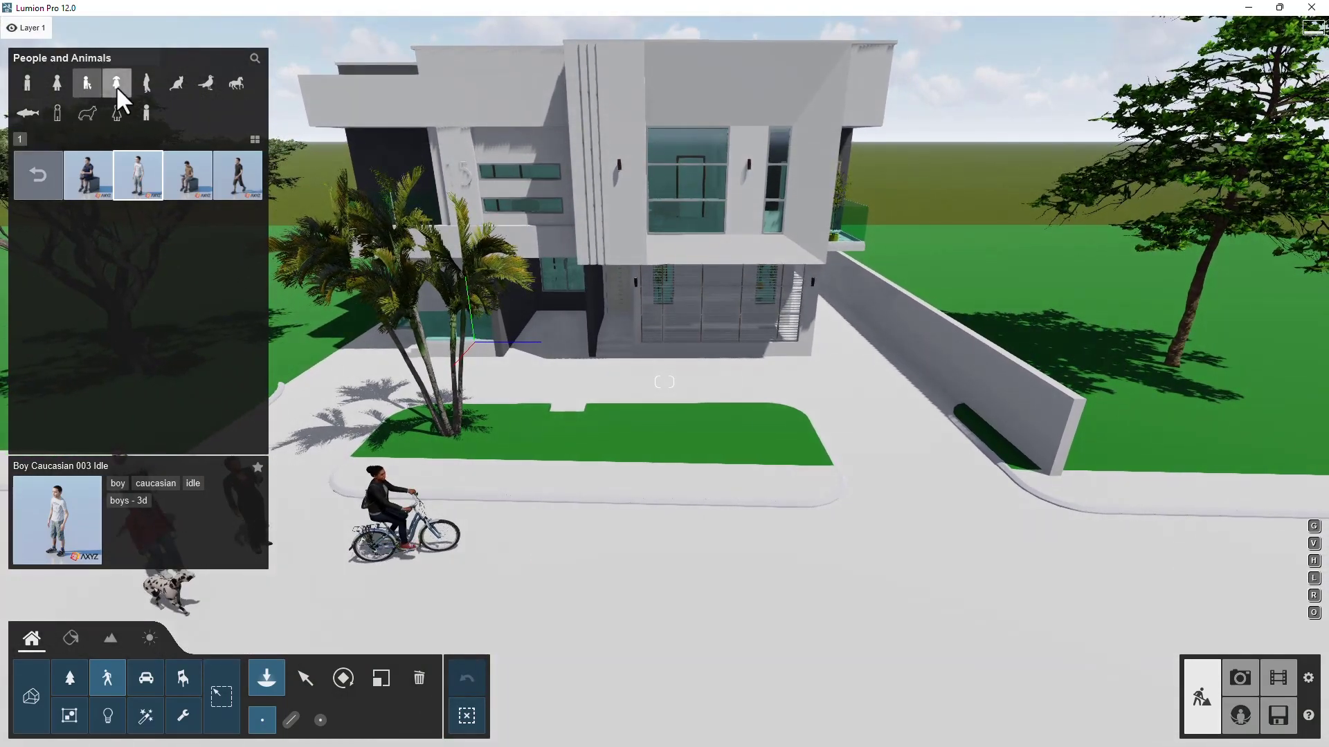
# Look through the girls, mixed people, 3D and 2D silhouettes, People - 2D and Marine Life categories of the People and Animals library.
pyautogui.click(116, 85)
pyautogui.click(151, 84)
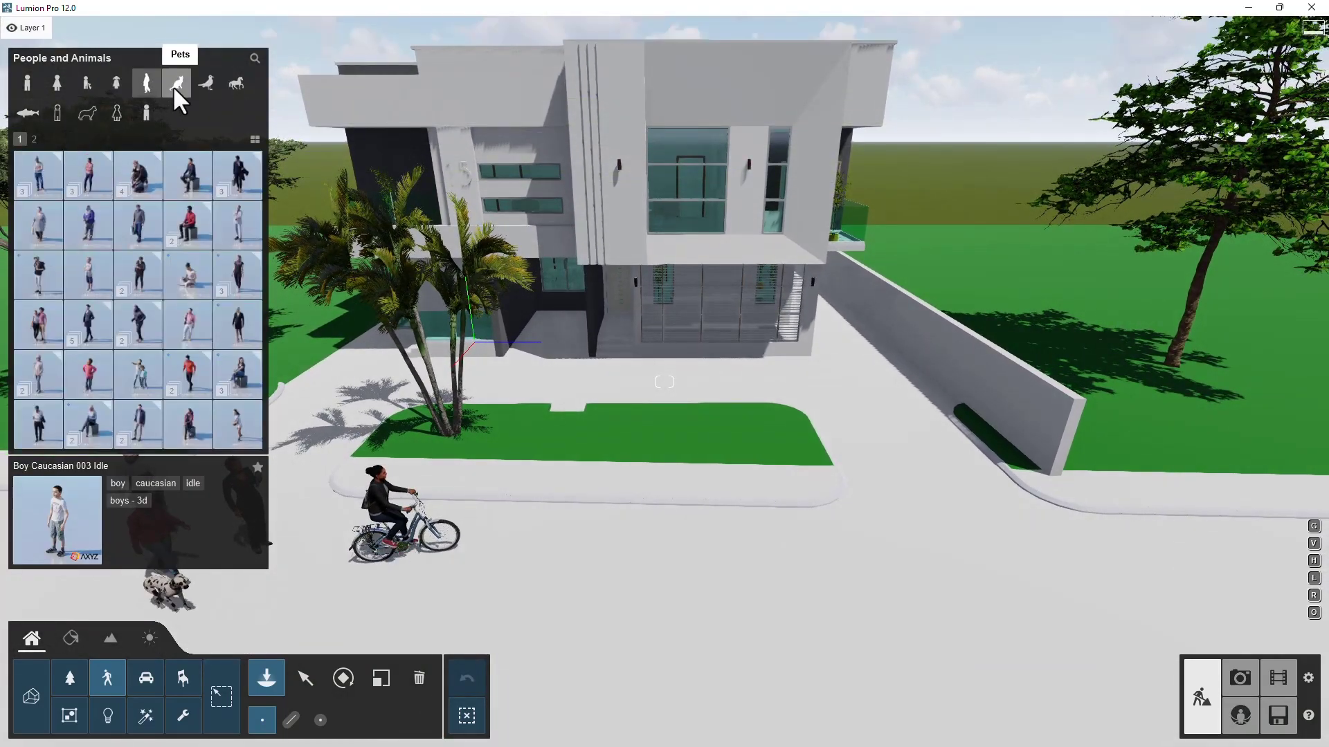
pyautogui.click(88, 84)
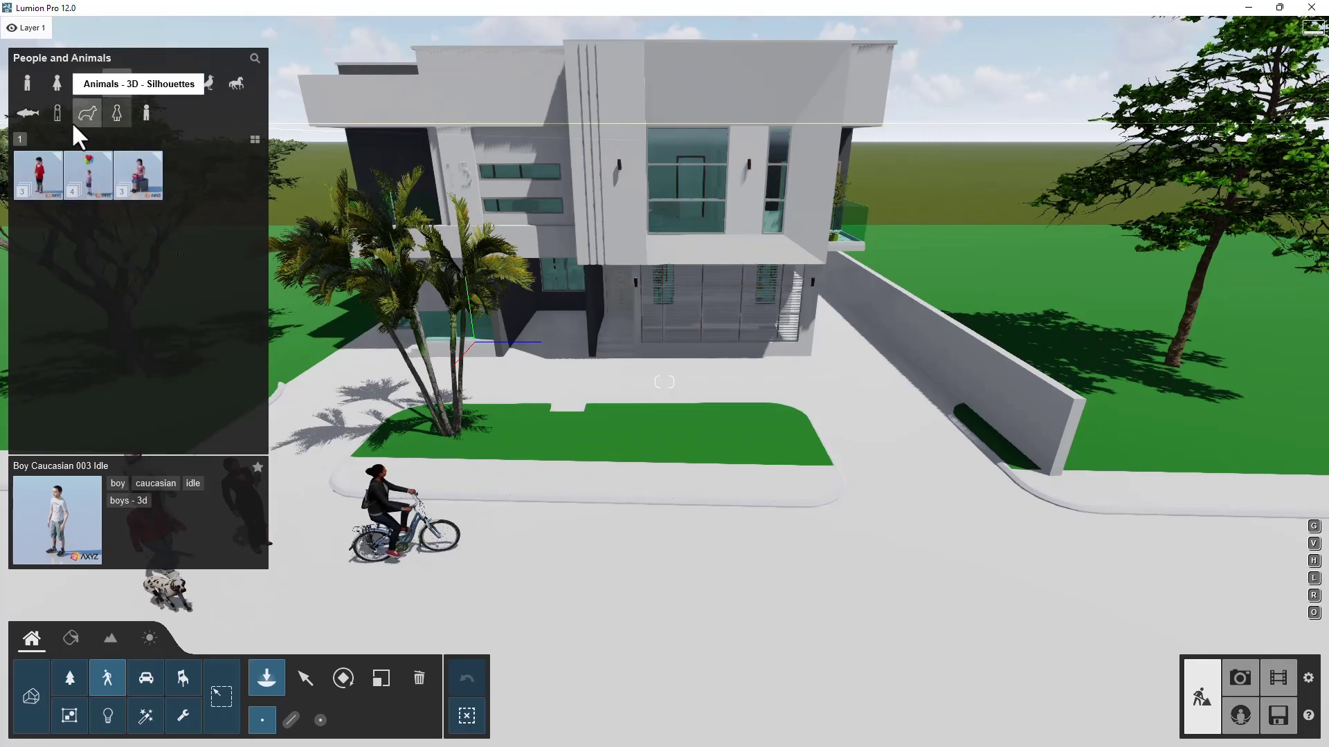
pyautogui.click(87, 113)
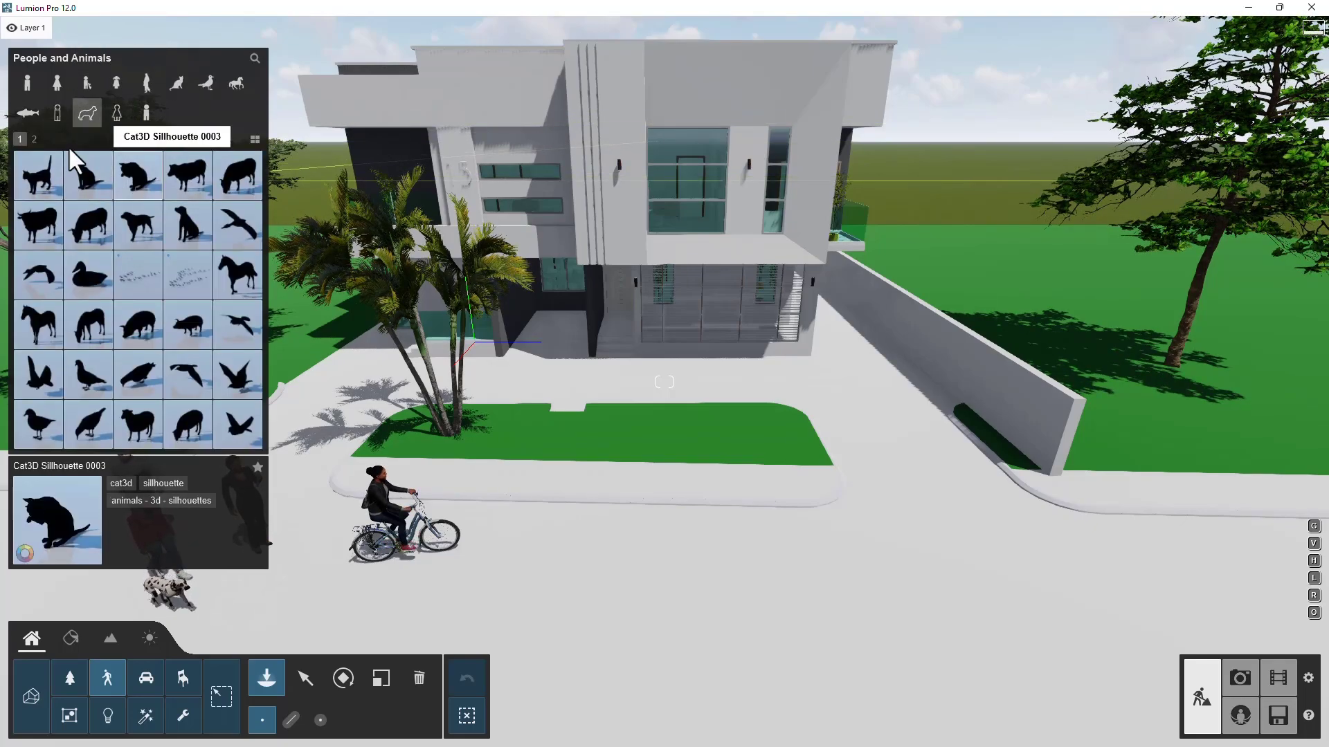
pyautogui.click(63, 113)
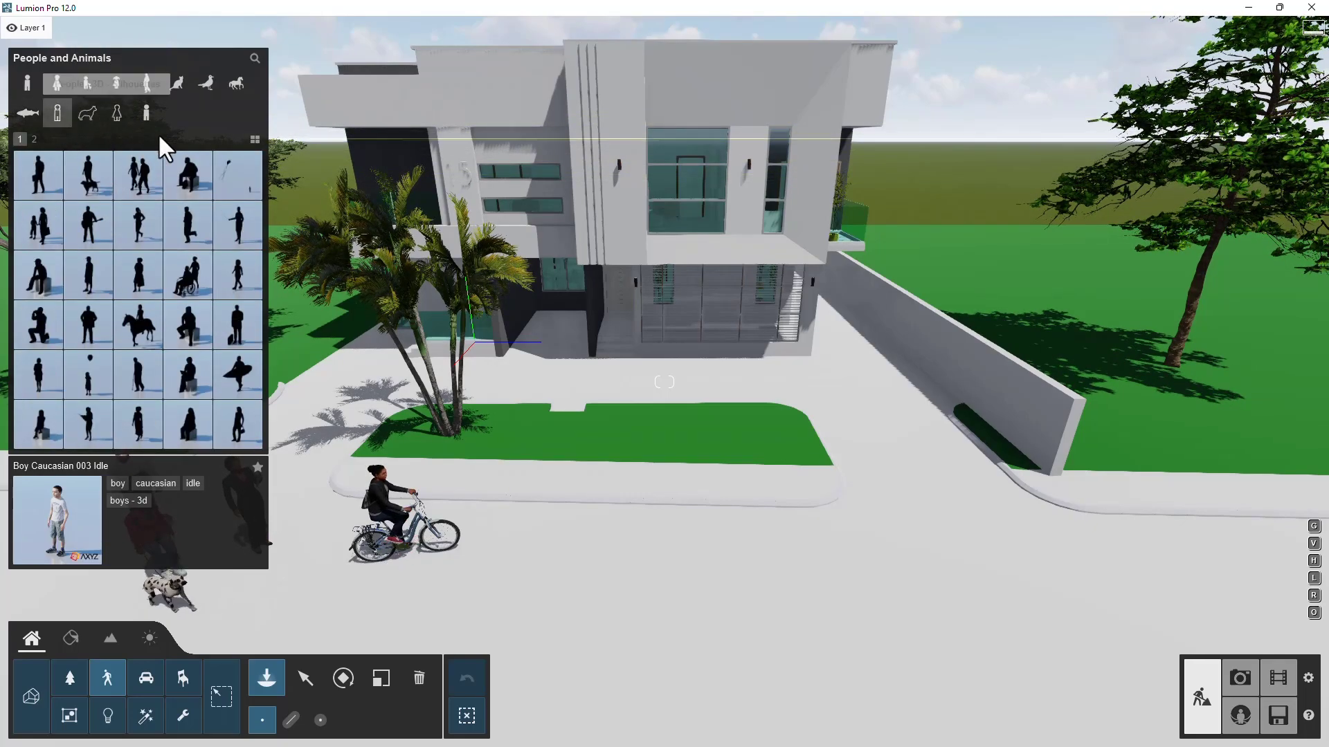
pyautogui.click(116, 119)
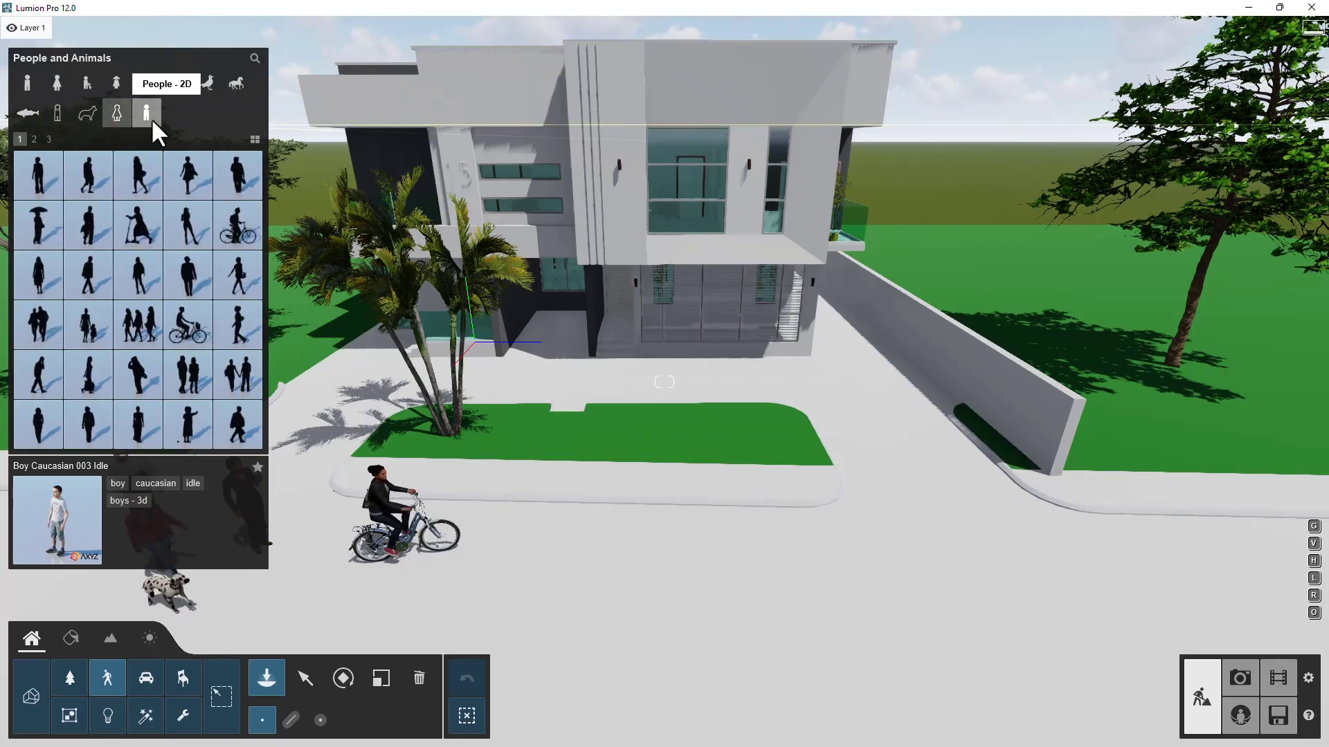
pyautogui.click(149, 116)
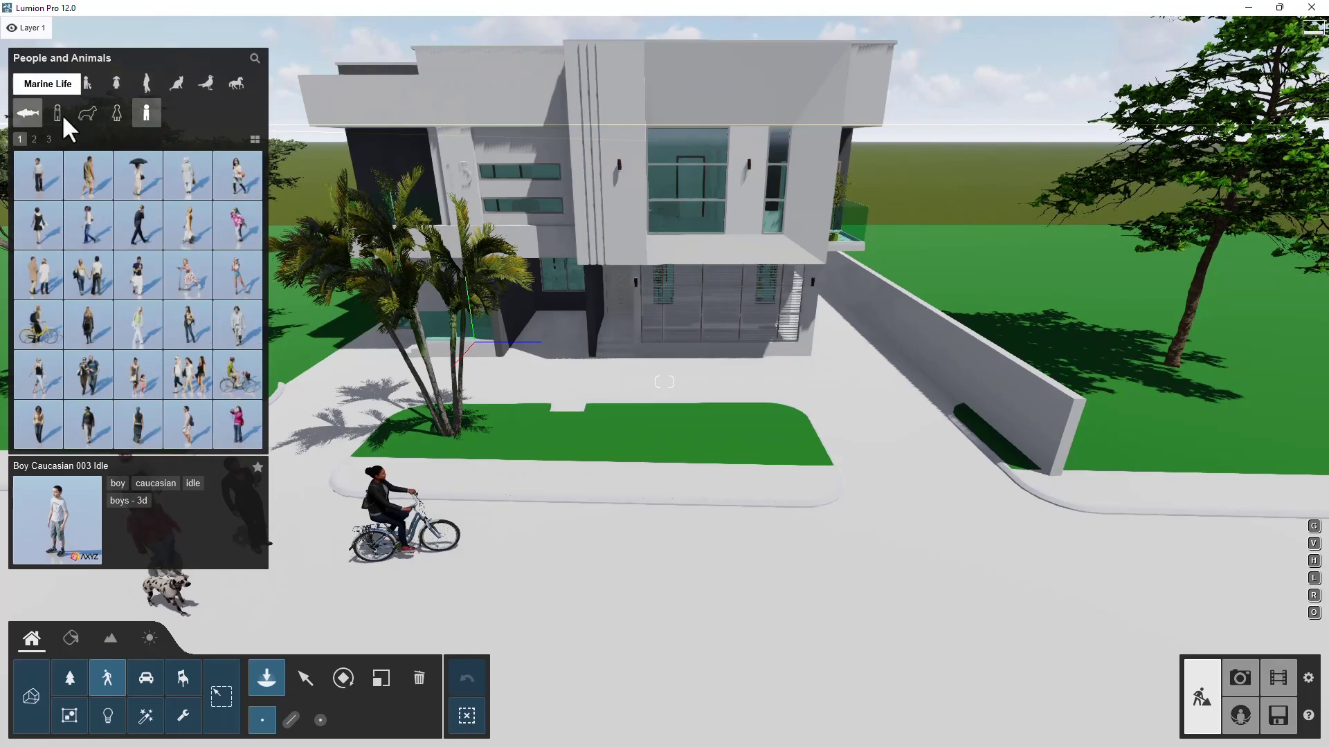
pyautogui.click(27, 114)
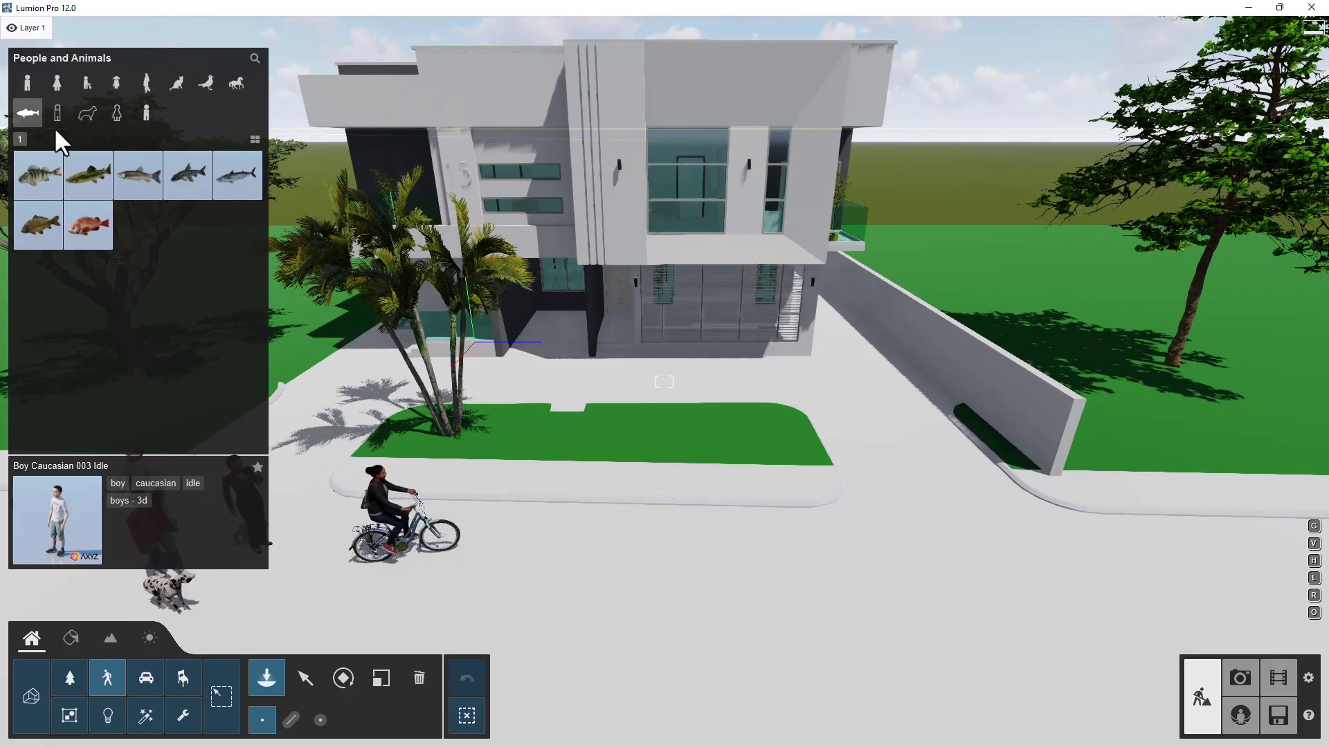
pyautogui.click(117, 185)
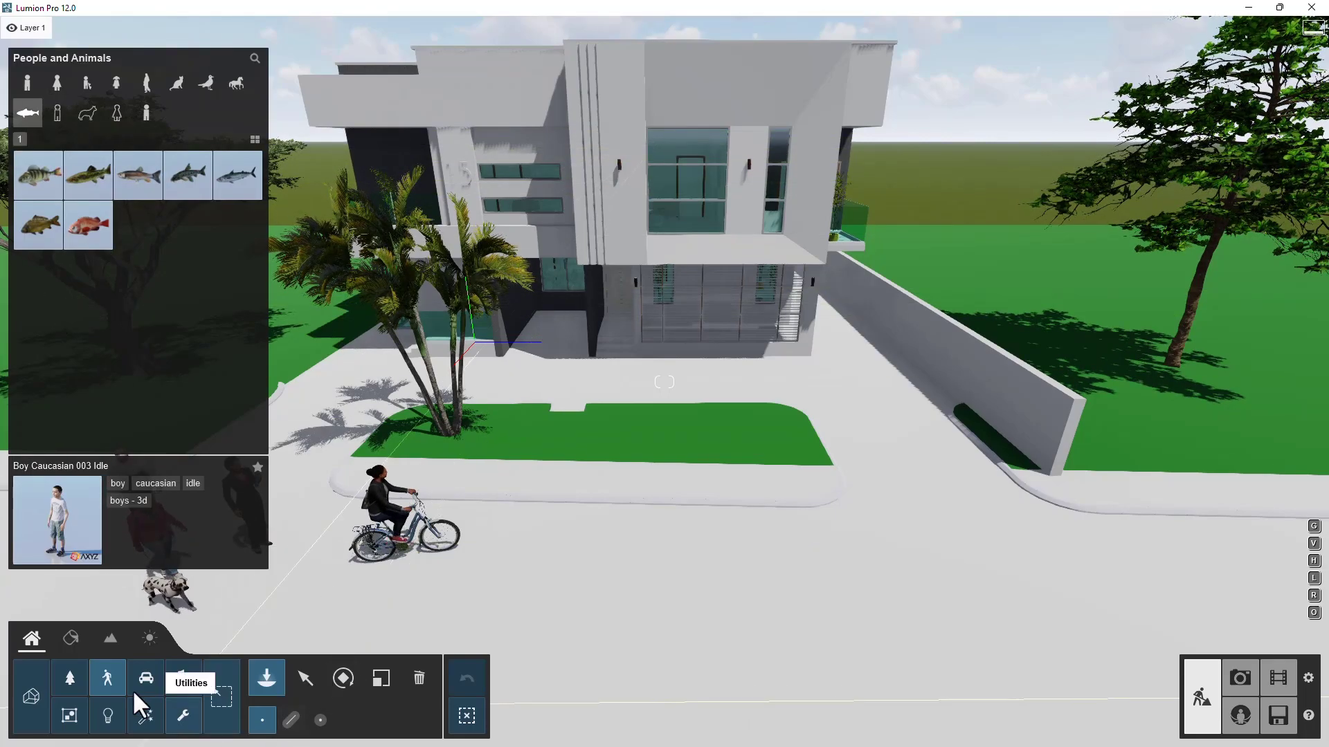
# Place a Car 016 from the Transport library on the road in front of the house and open the sports car category.
pyautogui.click(147, 675)
pyautogui.press('s')
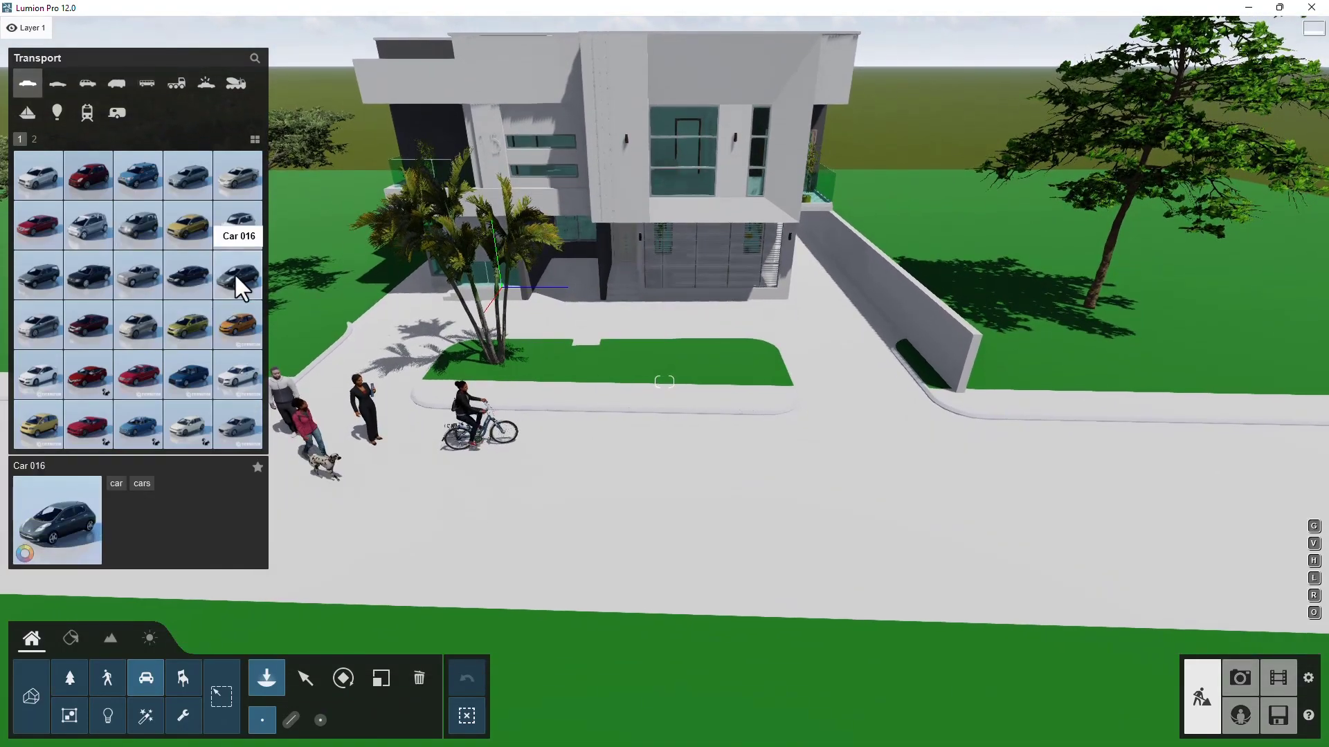
pyautogui.click(233, 273)
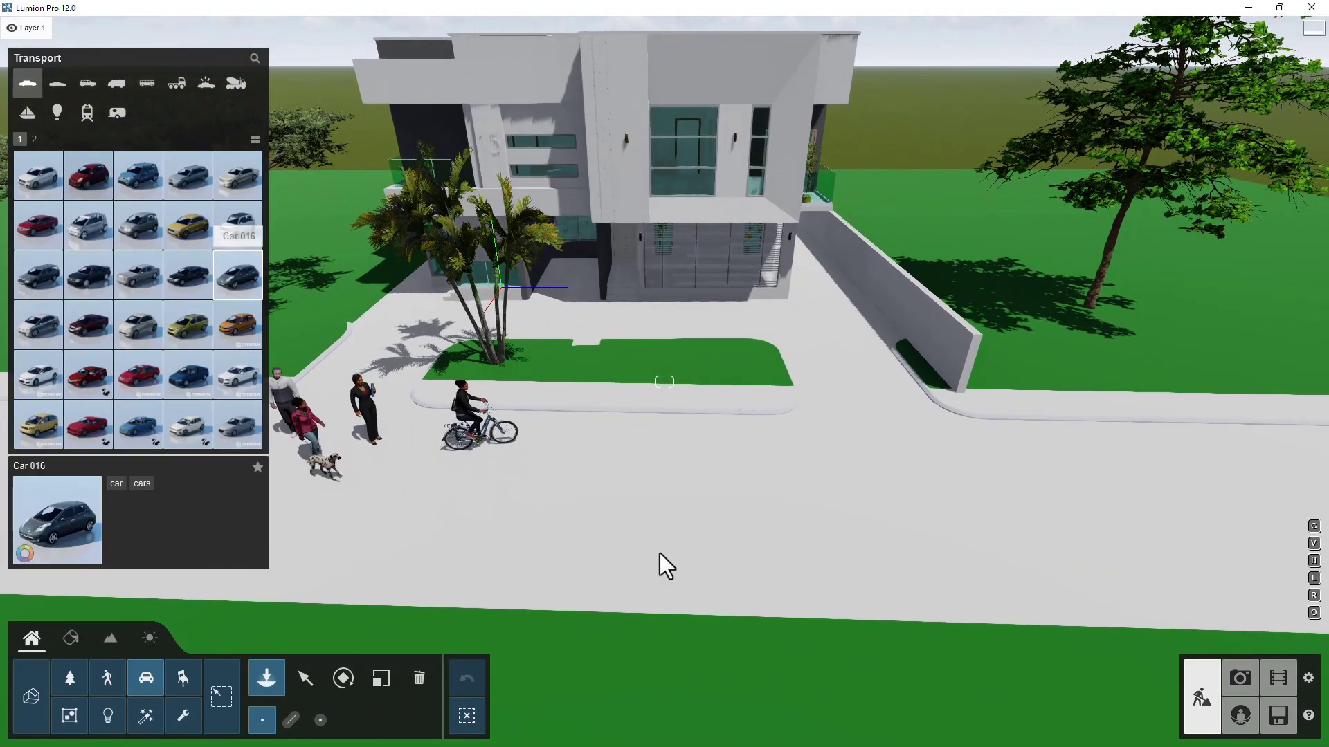
pyautogui.click(659, 554)
pyautogui.click(66, 83)
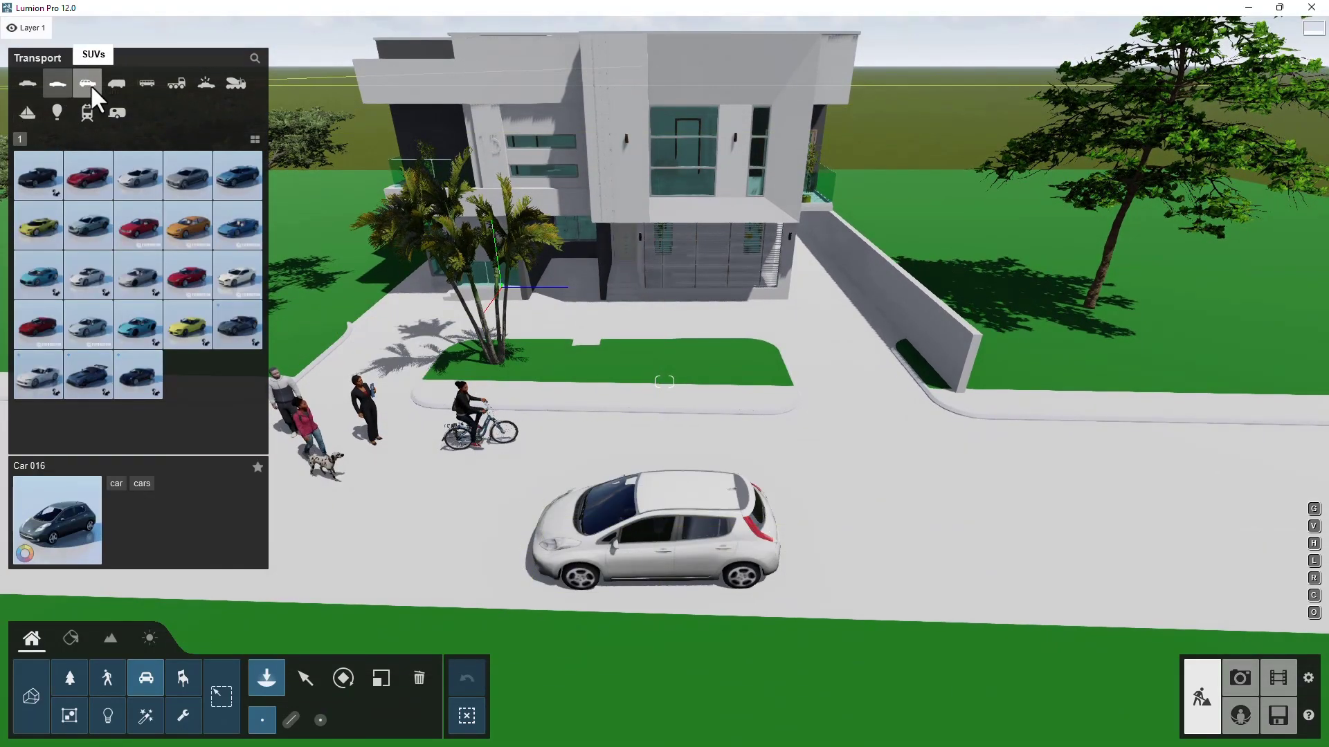
# Look through further vehicle categories of the Transport library, including SUVs.
pyautogui.click(88, 83)
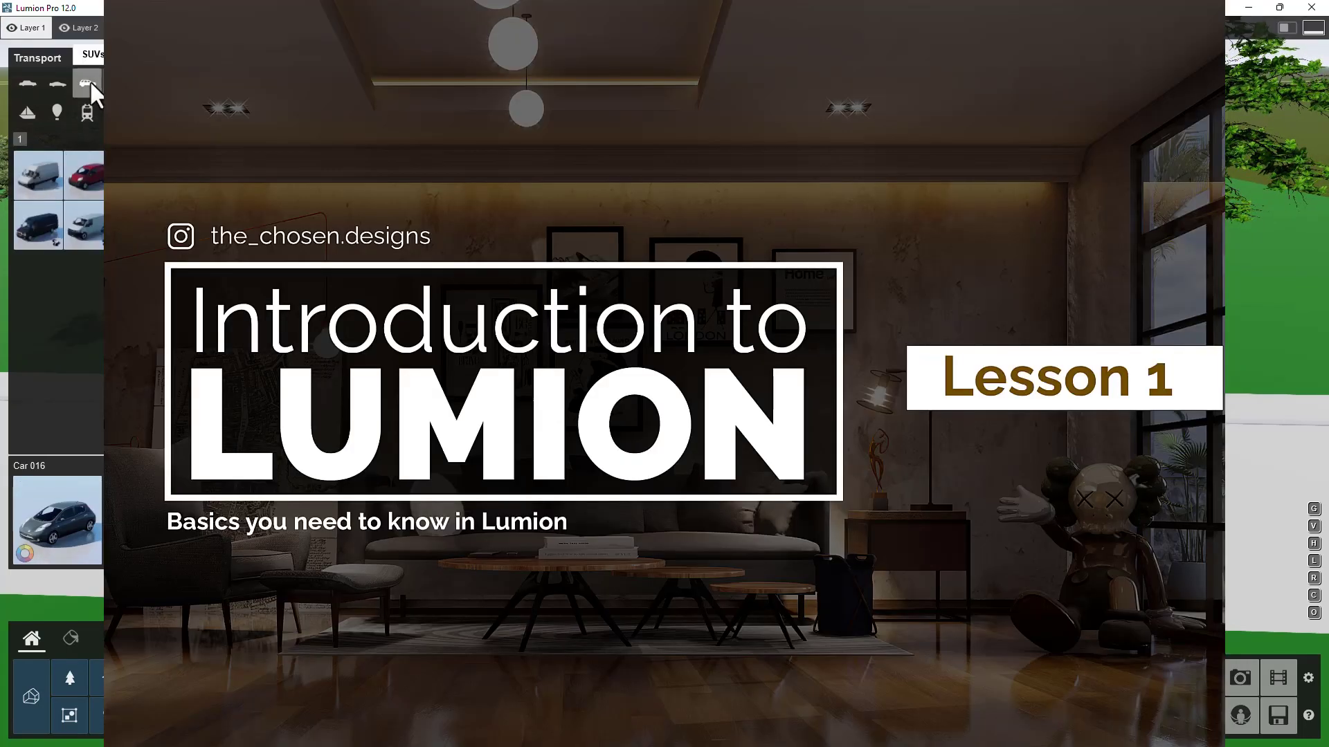
pyautogui.click(57, 83)
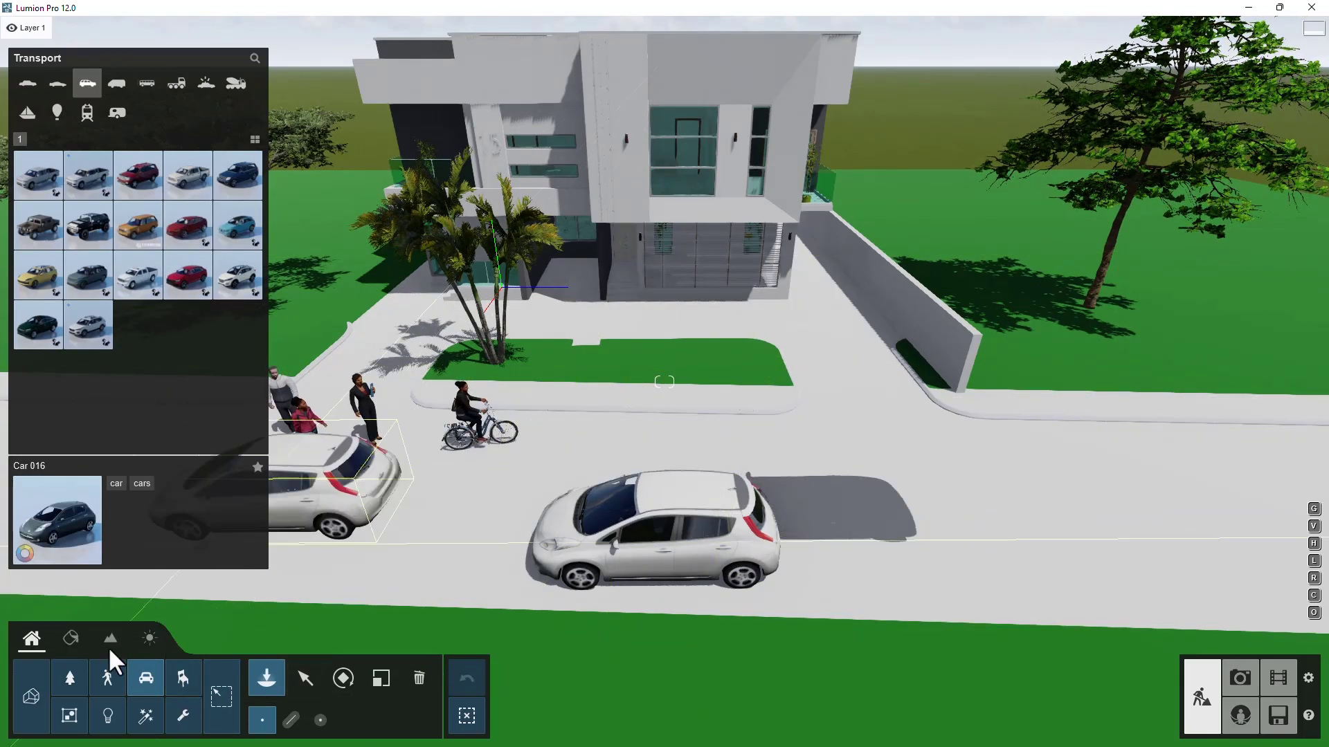
# Look through the Objects library categories from Seating through Storage, Food and drink and Assorted to Outdoor.
pyautogui.click(184, 676)
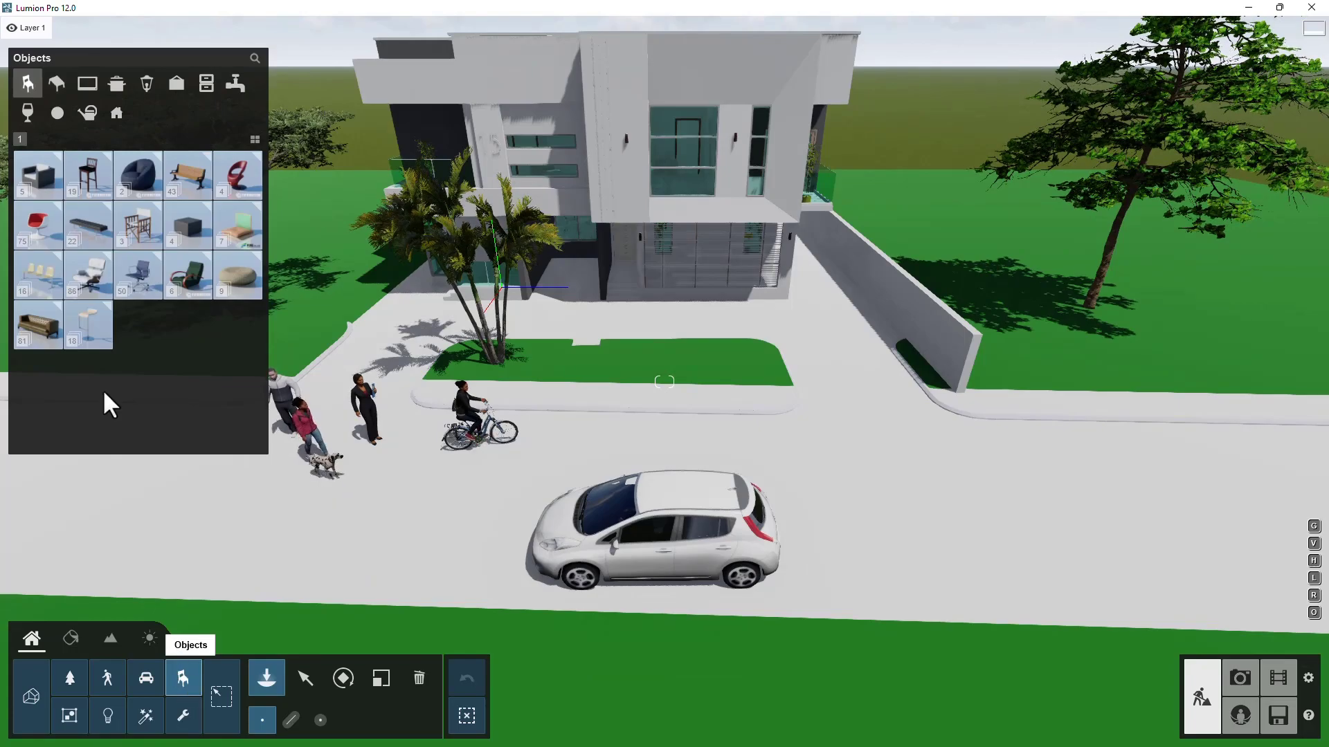
pyautogui.moveTo(69, 75)
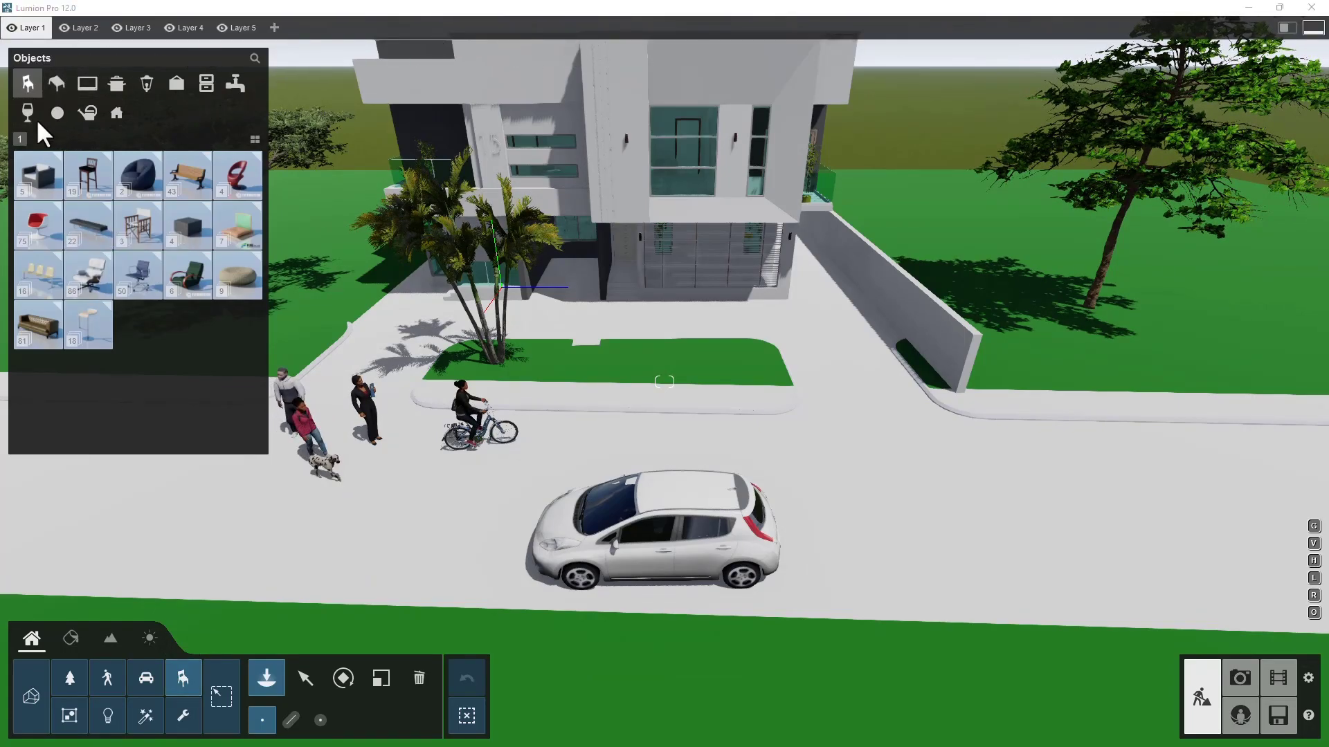
pyautogui.click(57, 77)
pyautogui.click(111, 85)
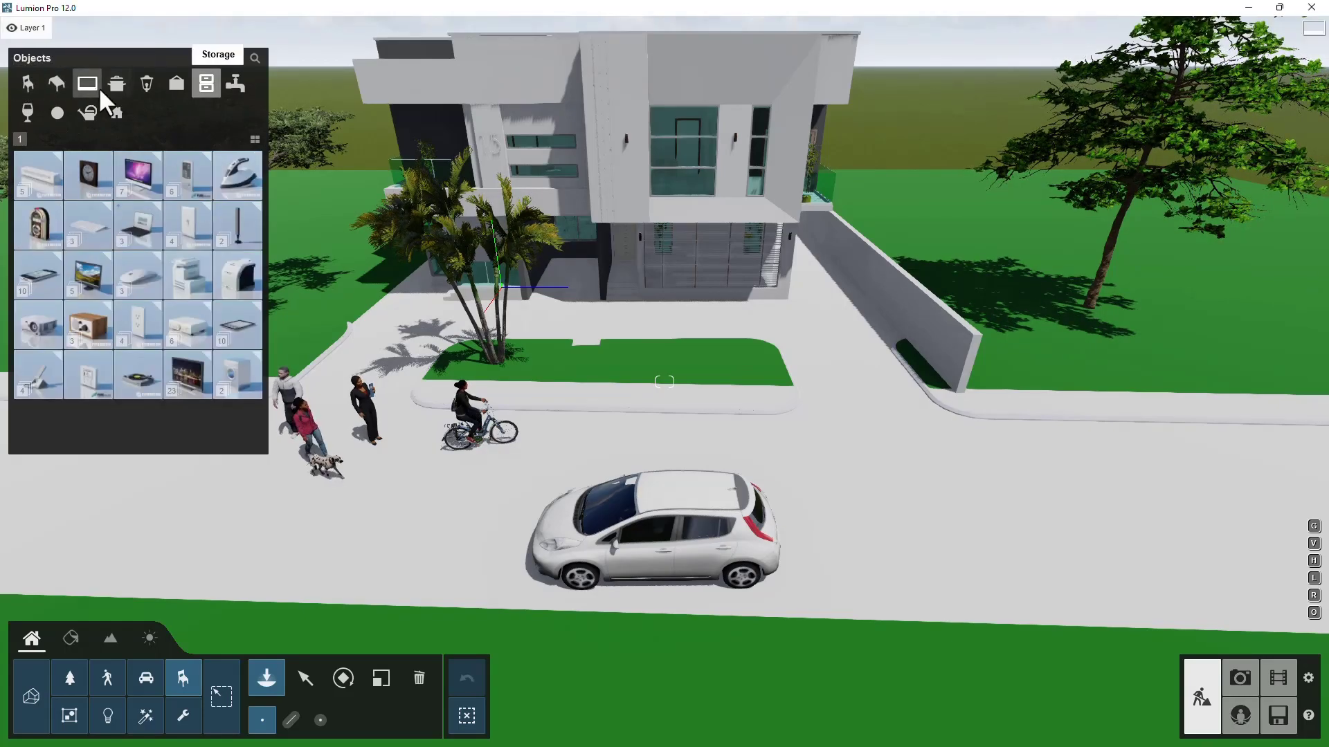
pyautogui.click(146, 84)
pyautogui.click(177, 84)
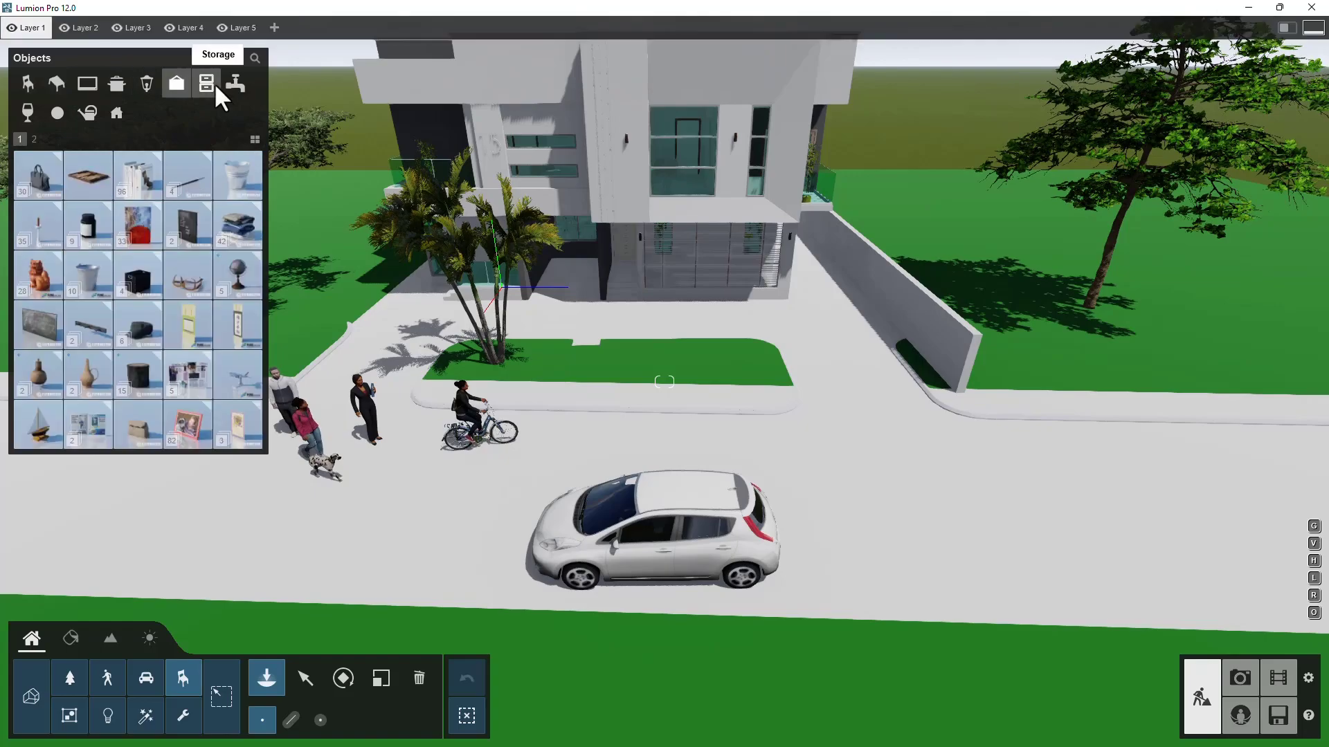
pyautogui.click(207, 83)
pyautogui.click(235, 83)
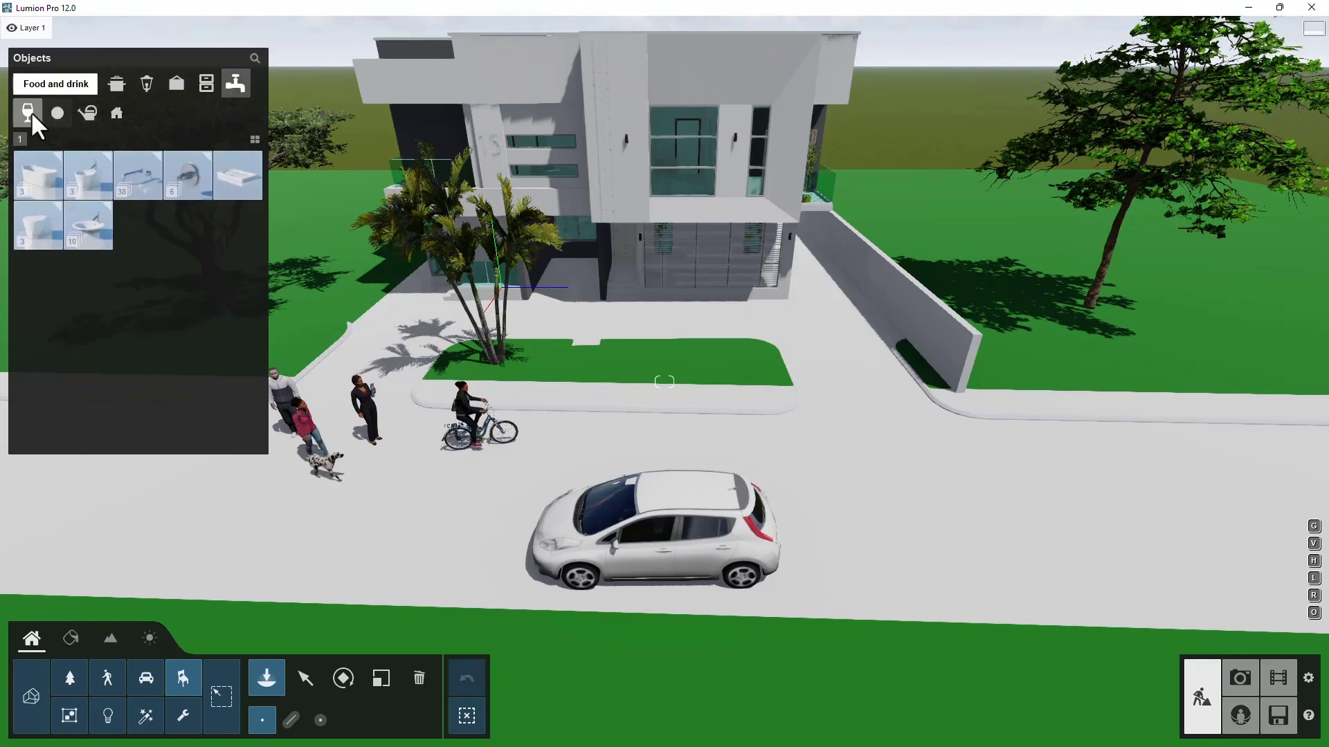
pyautogui.click(29, 112)
pyautogui.click(58, 109)
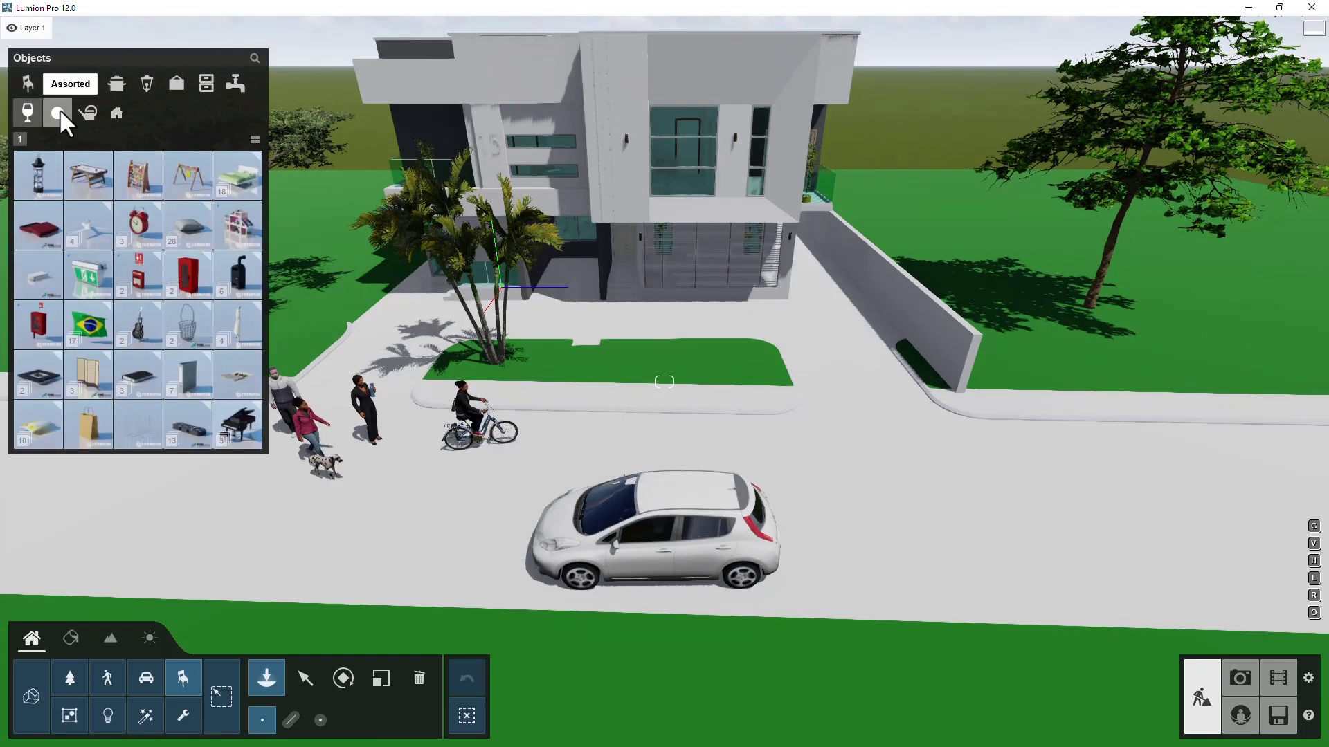
pyautogui.click(89, 111)
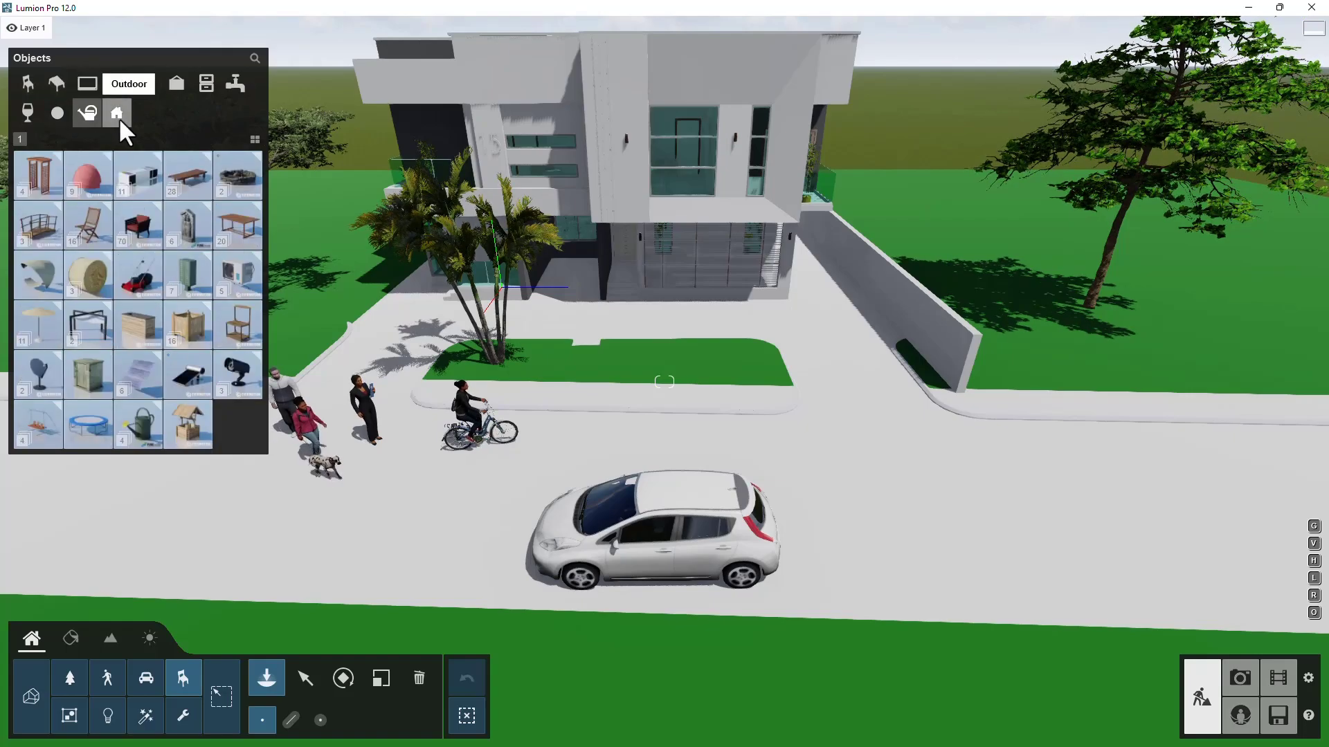
pyautogui.click(119, 116)
# Revisit the garden, Outdoor, Food and drink, electronics and Kitchen categories of the Objects library.
pyautogui.moveTo(212, 164)
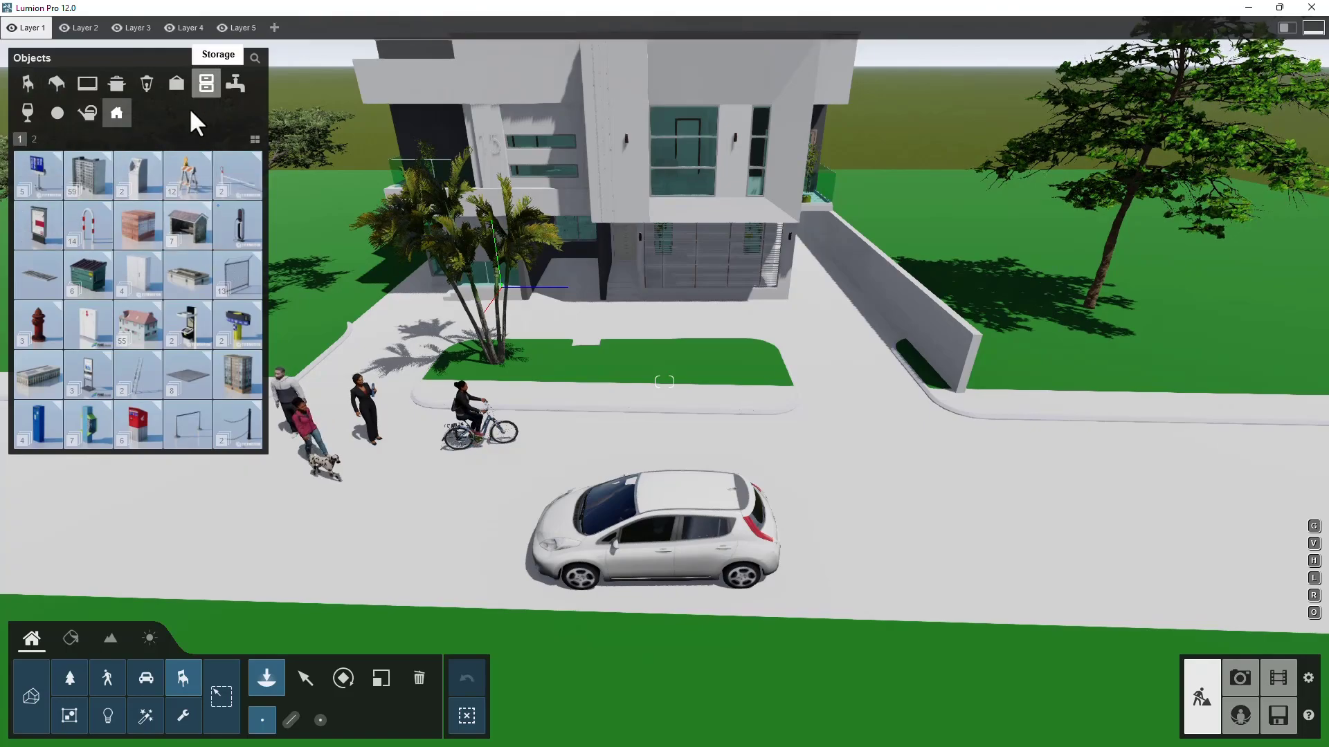
pyautogui.click(91, 114)
pyautogui.click(118, 115)
pyautogui.click(92, 114)
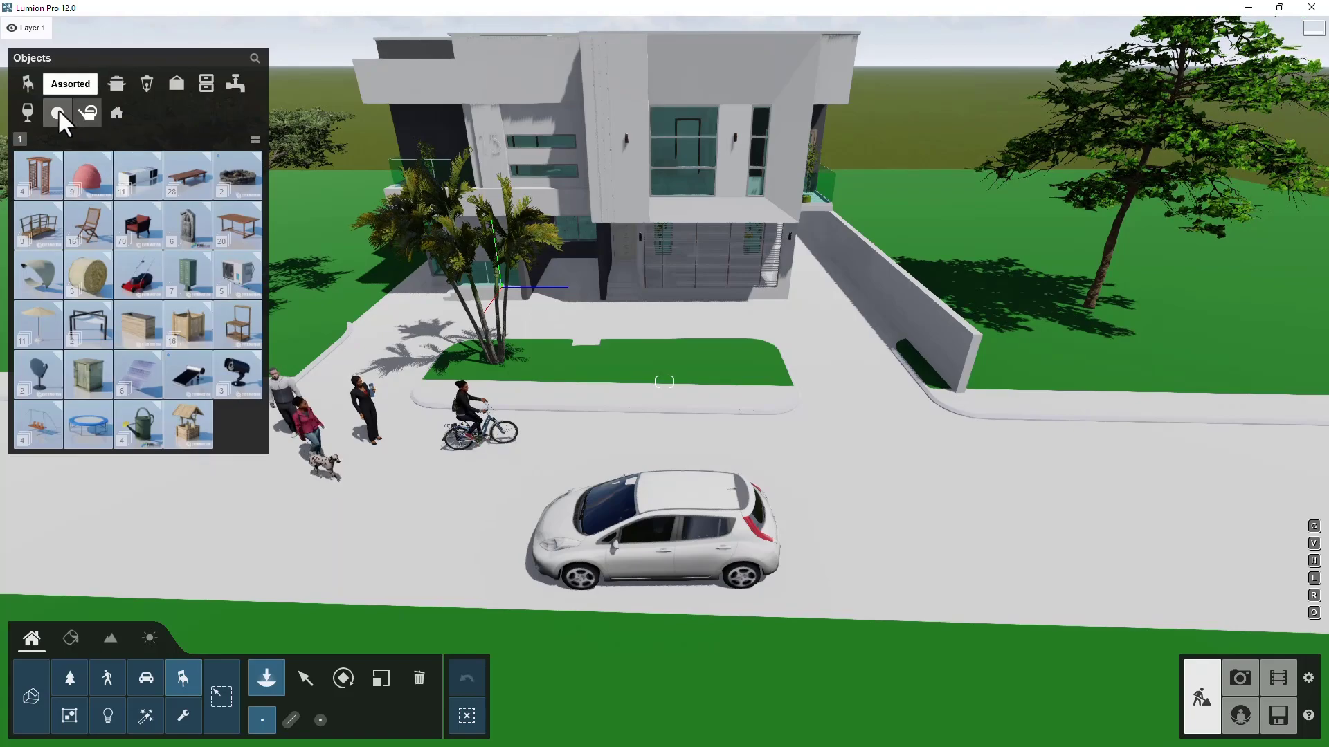
pyautogui.click(34, 111)
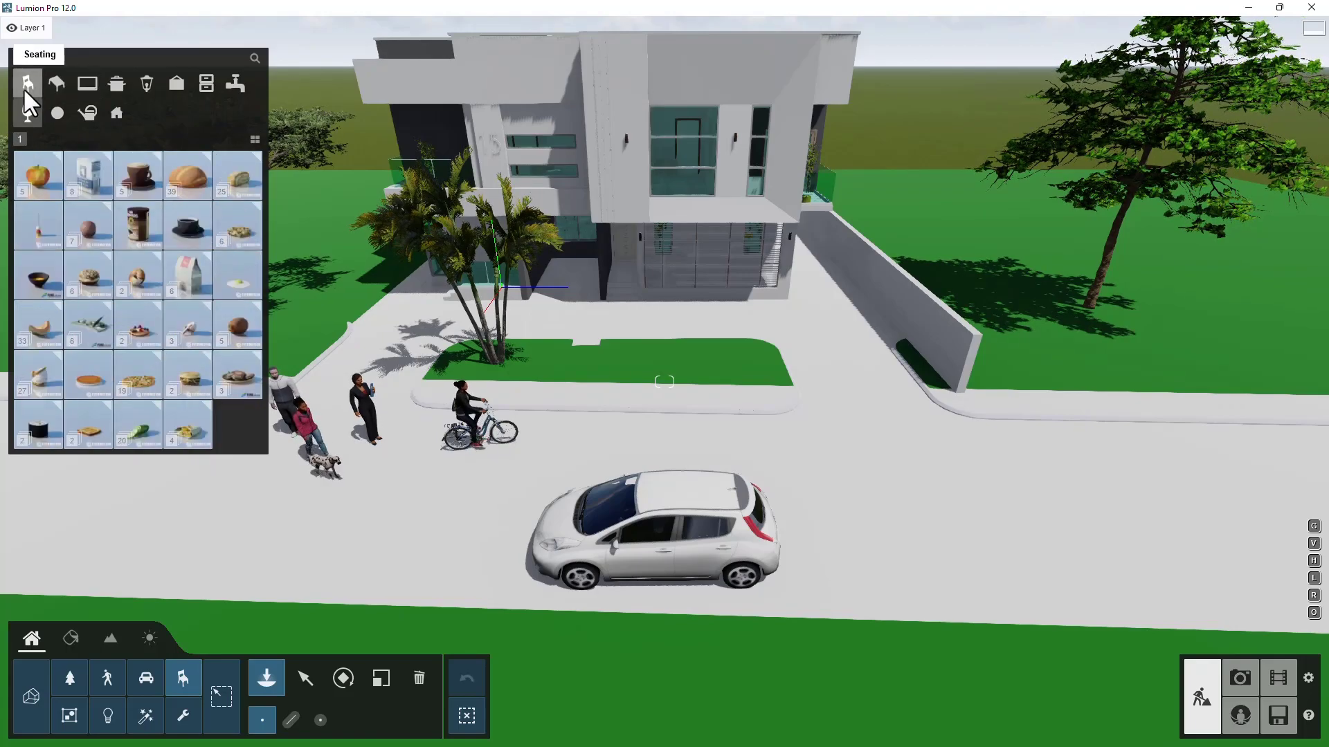
pyautogui.click(57, 82)
pyautogui.click(96, 82)
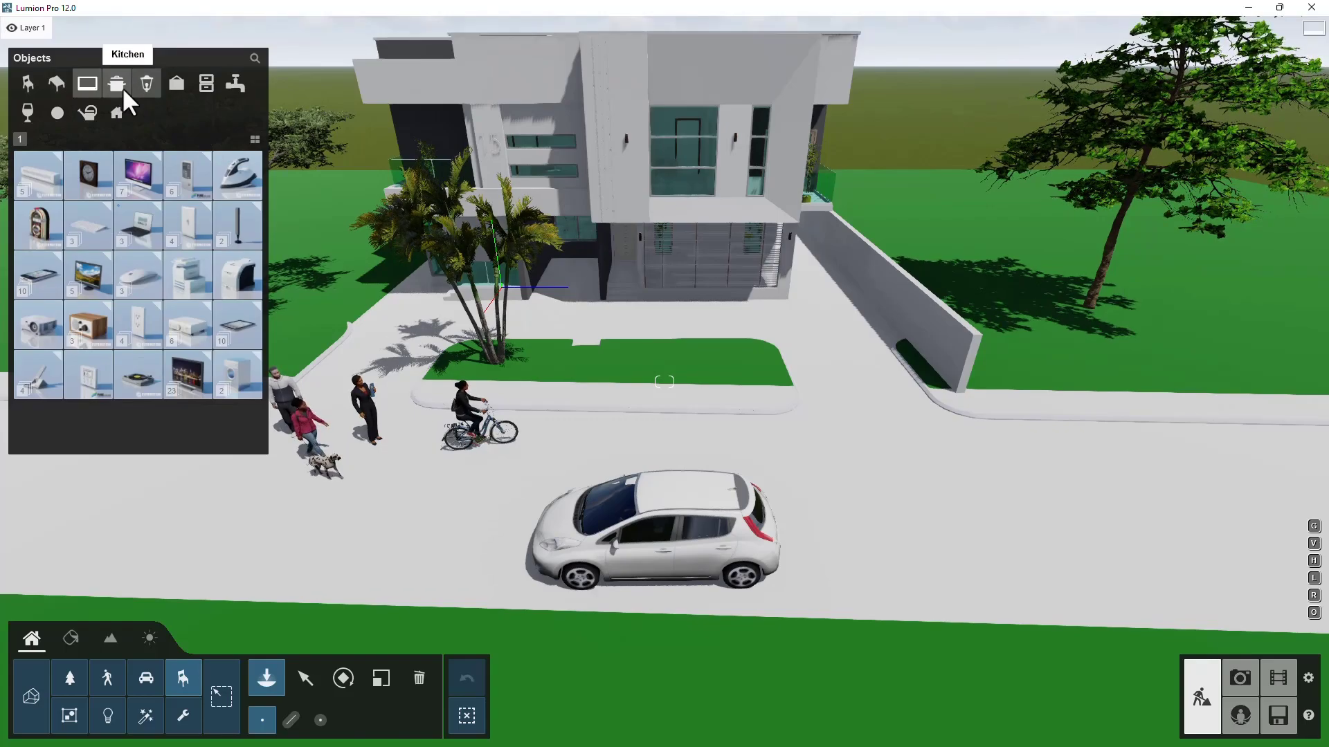
pyautogui.click(117, 84)
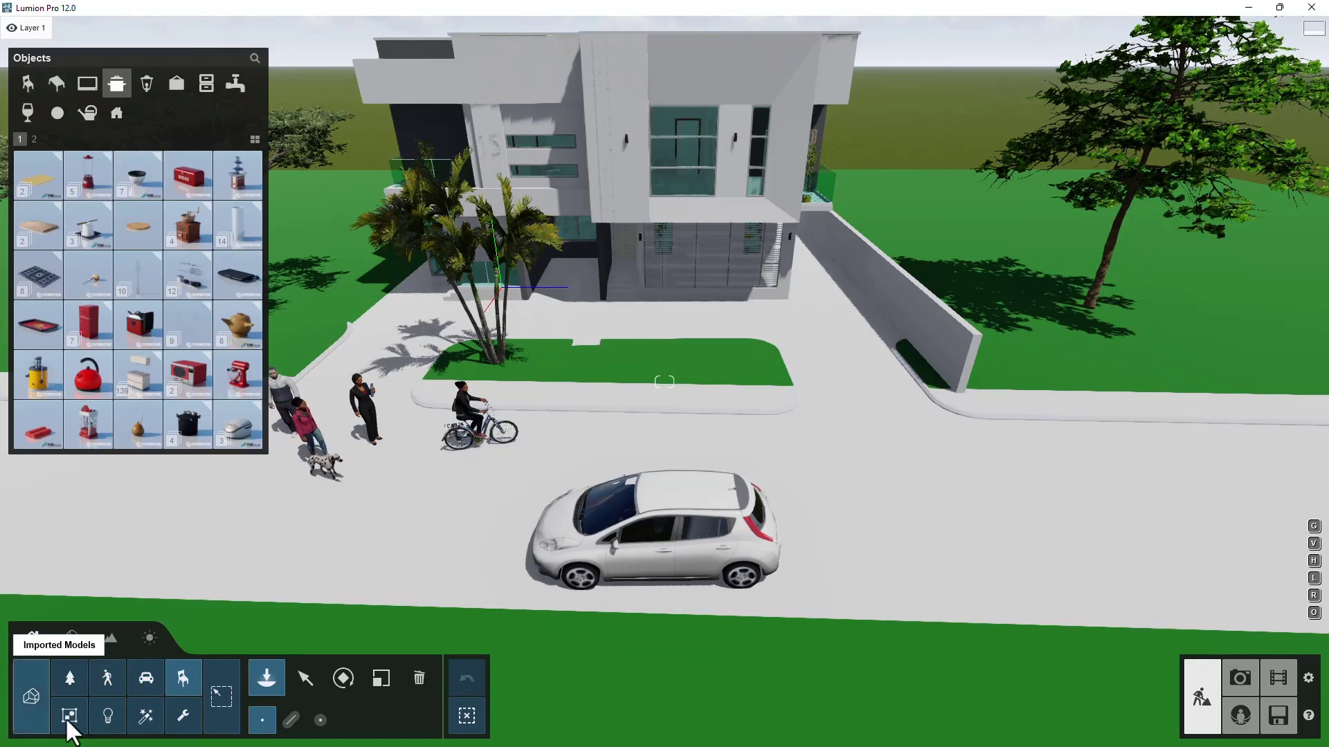
# Place Lamp02 spotlights from the Lights library under the overhang above the slatted screen at the front of the house.
pyautogui.click(109, 712)
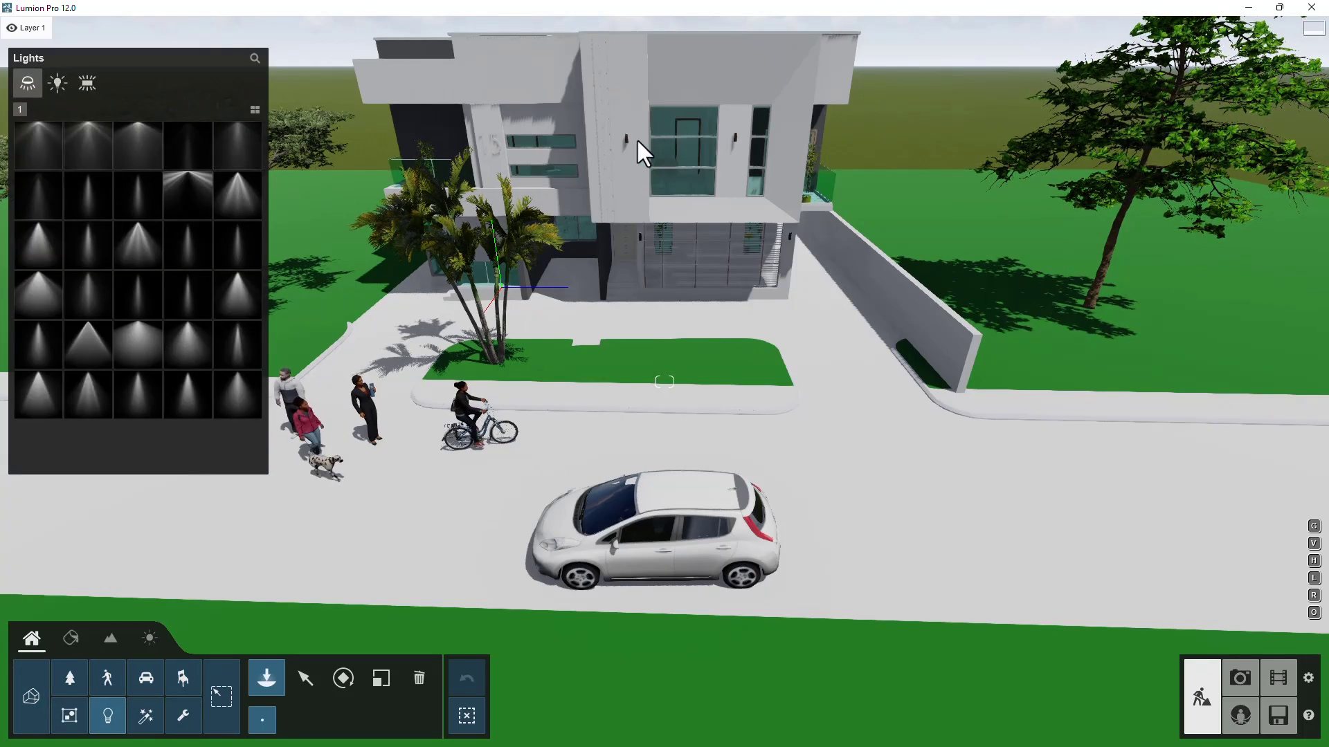
pyautogui.press('w')
pyautogui.moveTo(692, 477); pyautogui.dragTo(724, 314, button='right')
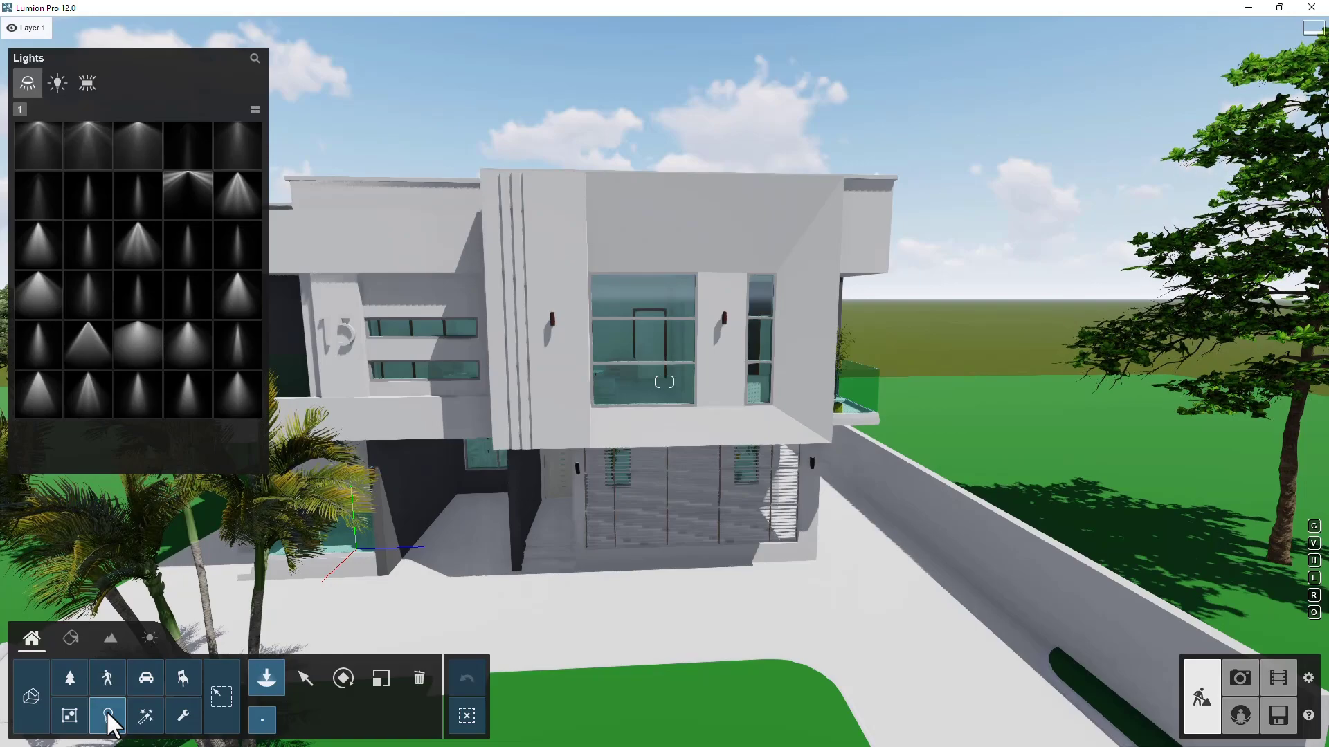
pyautogui.moveTo(98, 142)
pyautogui.click(98, 141)
pyautogui.scroll(5, 637, 425)
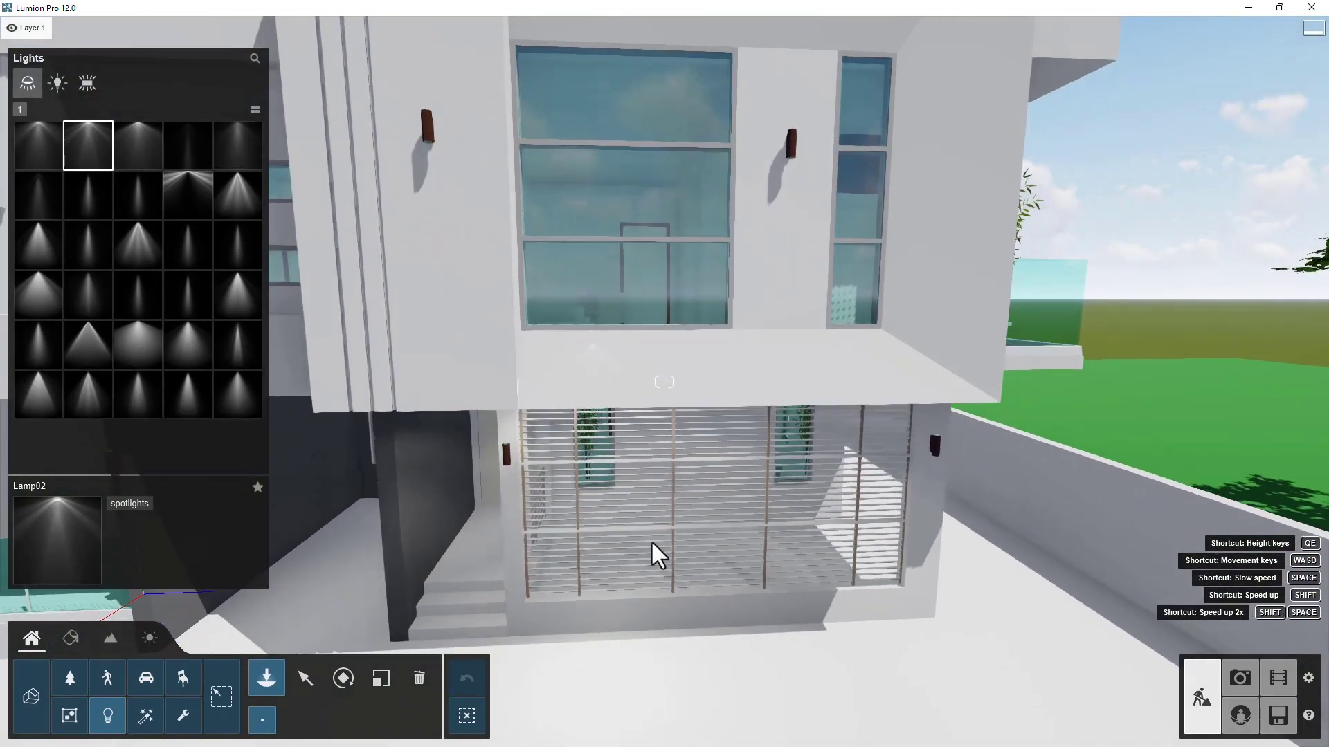
pyautogui.scroll(5, 648, 551)
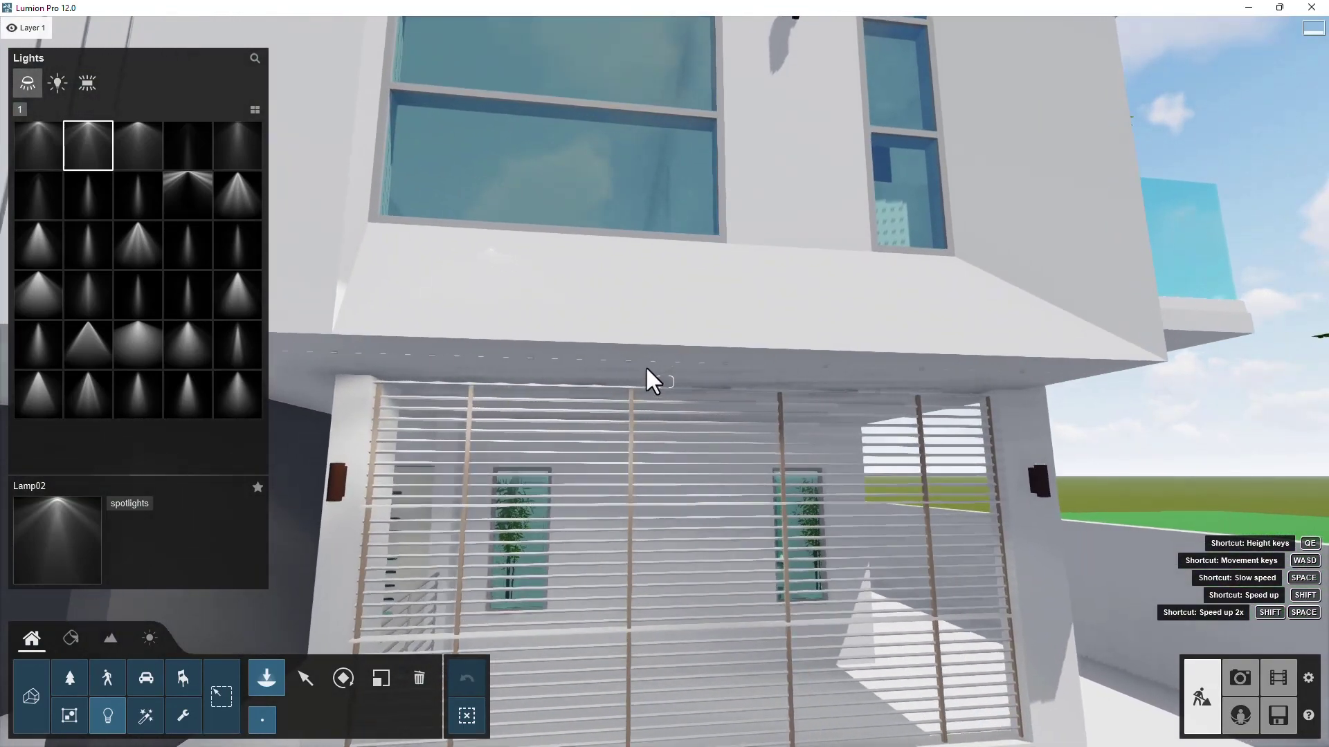
pyautogui.click(648, 368)
pyautogui.click(973, 363)
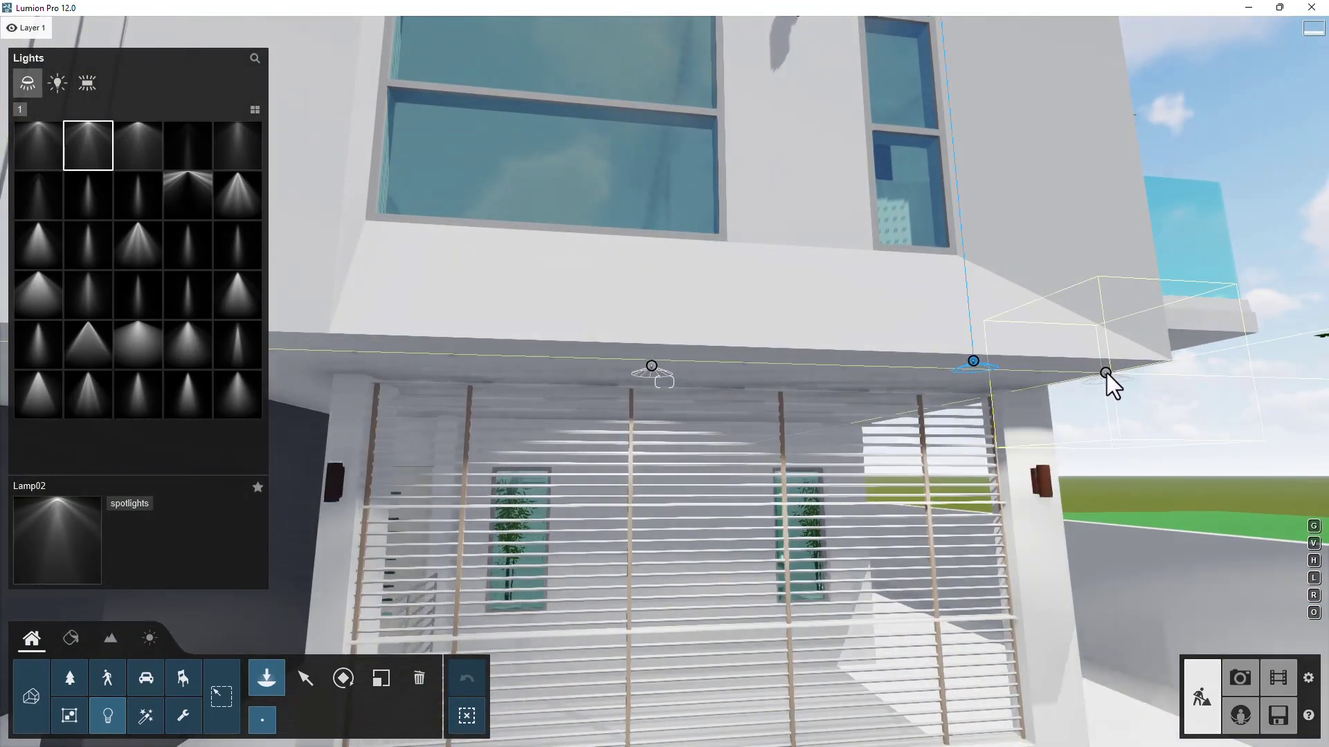
# Place a Lamp20 spotlight on the underside of the overhang in front of the entrance steps.
pyautogui.press('a')
pyautogui.click(222, 295)
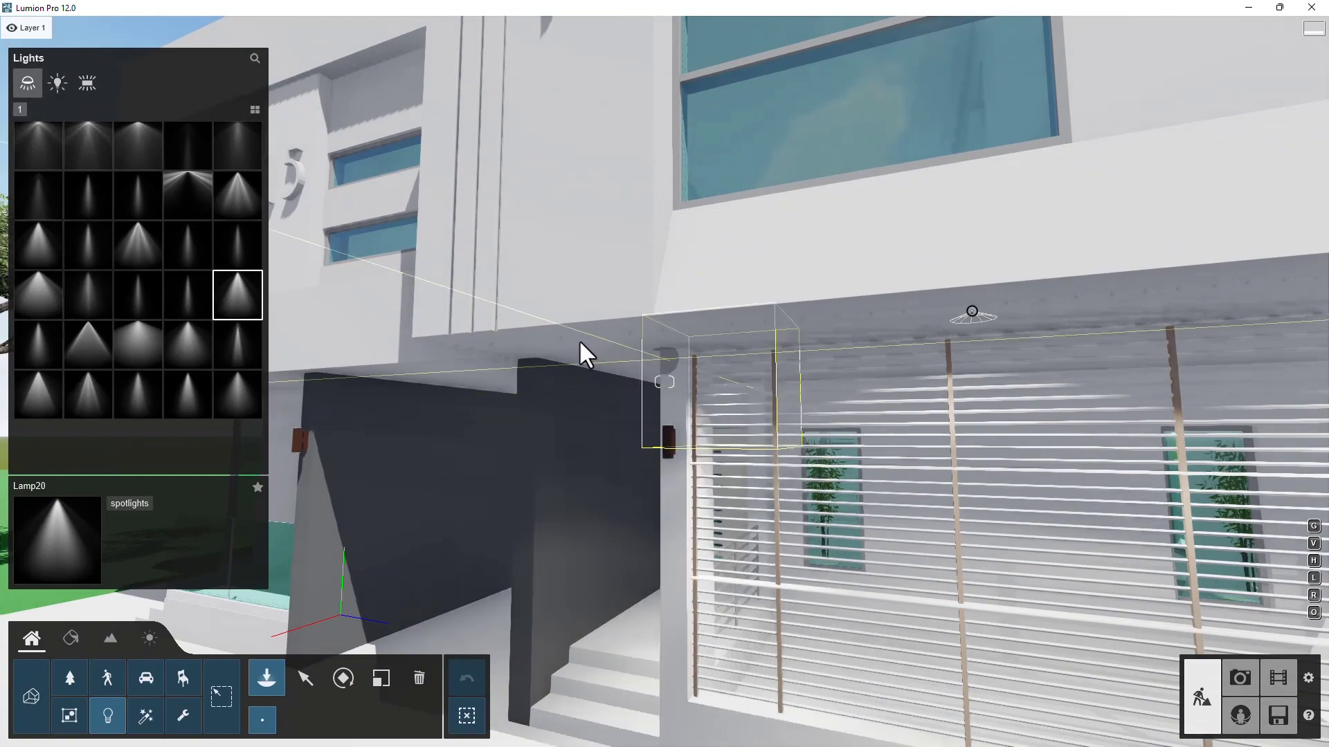
pyautogui.click(580, 344)
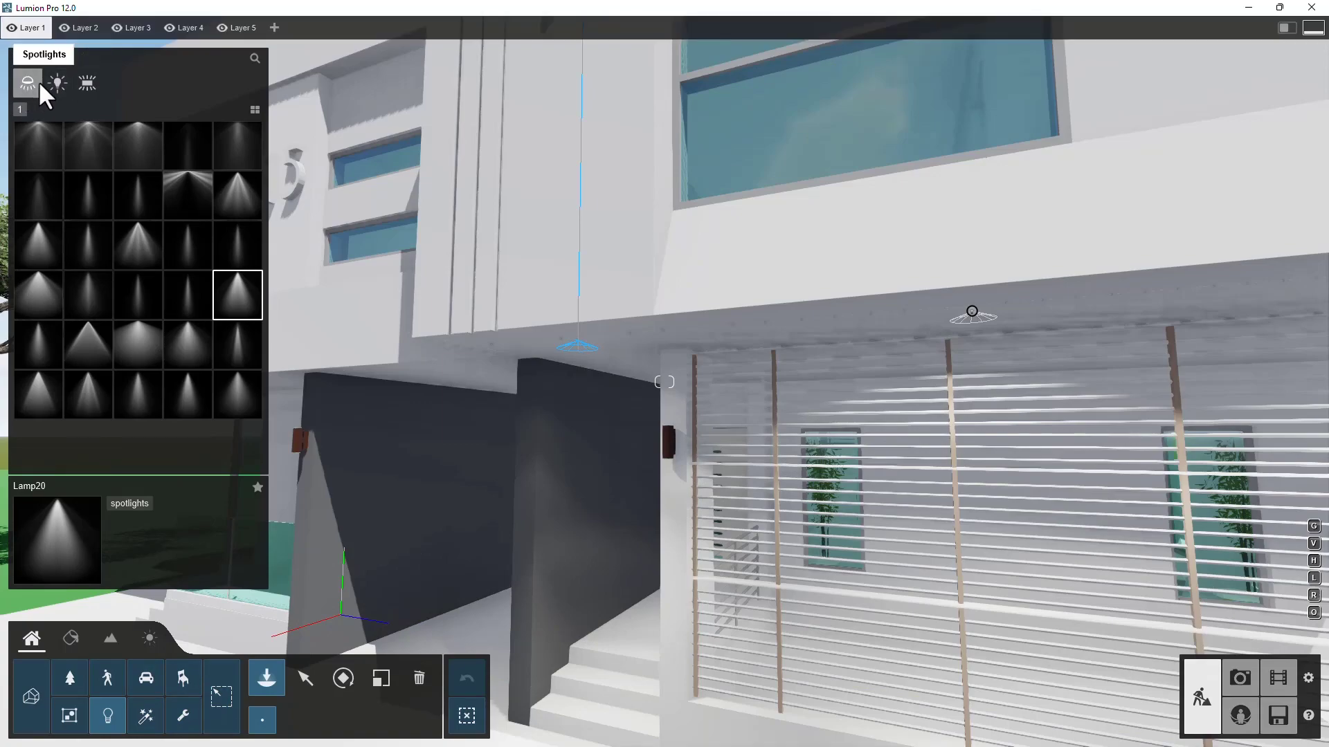
# Place Light Fill omni lights on the floor and near the ceiling of the dark-walled recess beside the entrance steps.
pyautogui.click(58, 81)
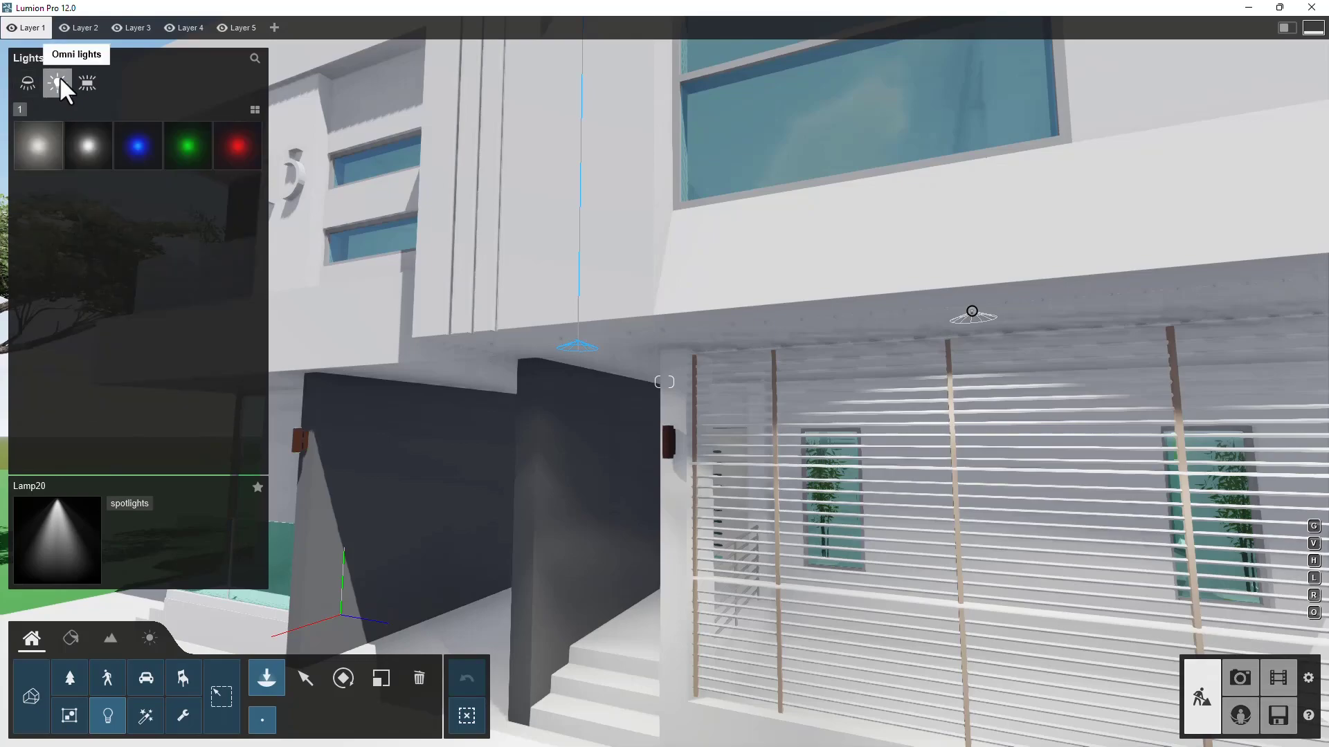
pyautogui.moveTo(748, 561); pyautogui.dragTo(475, 243, button='middle')
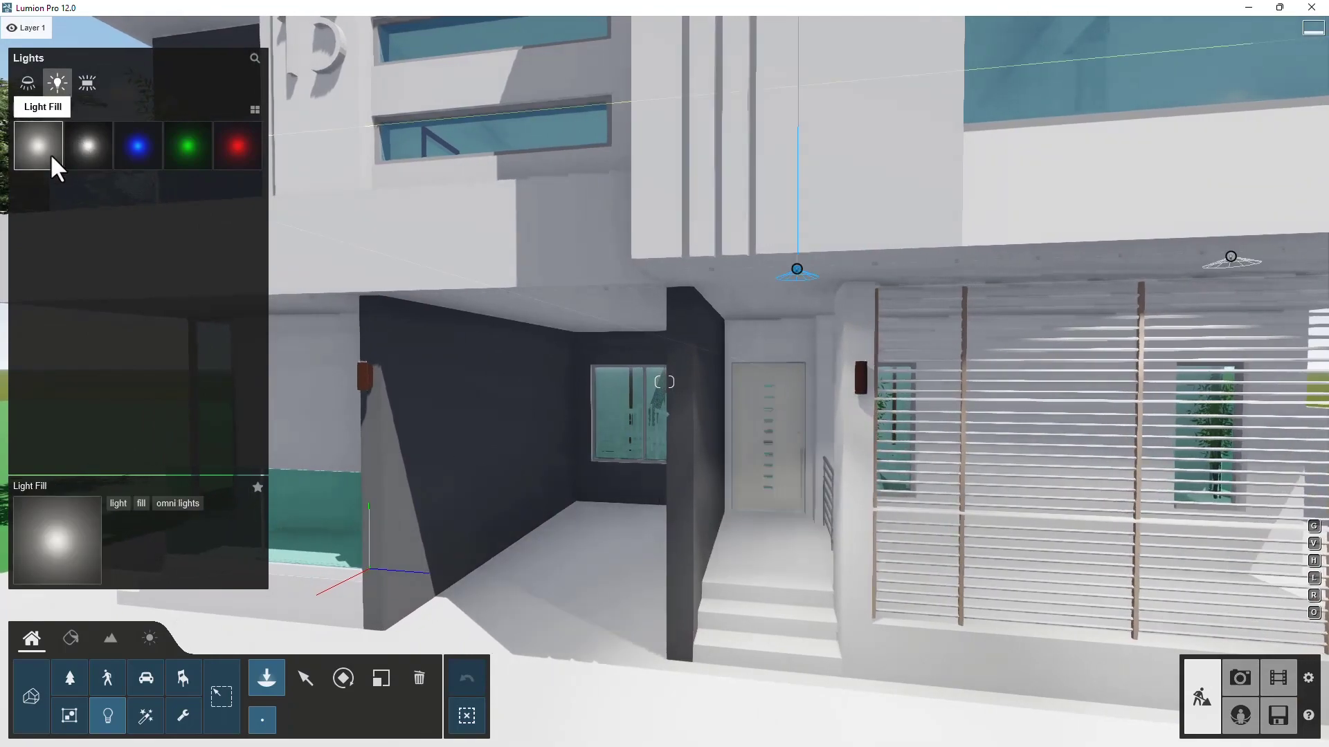
pyautogui.click(50, 153)
pyautogui.scroll(5, 582, 537)
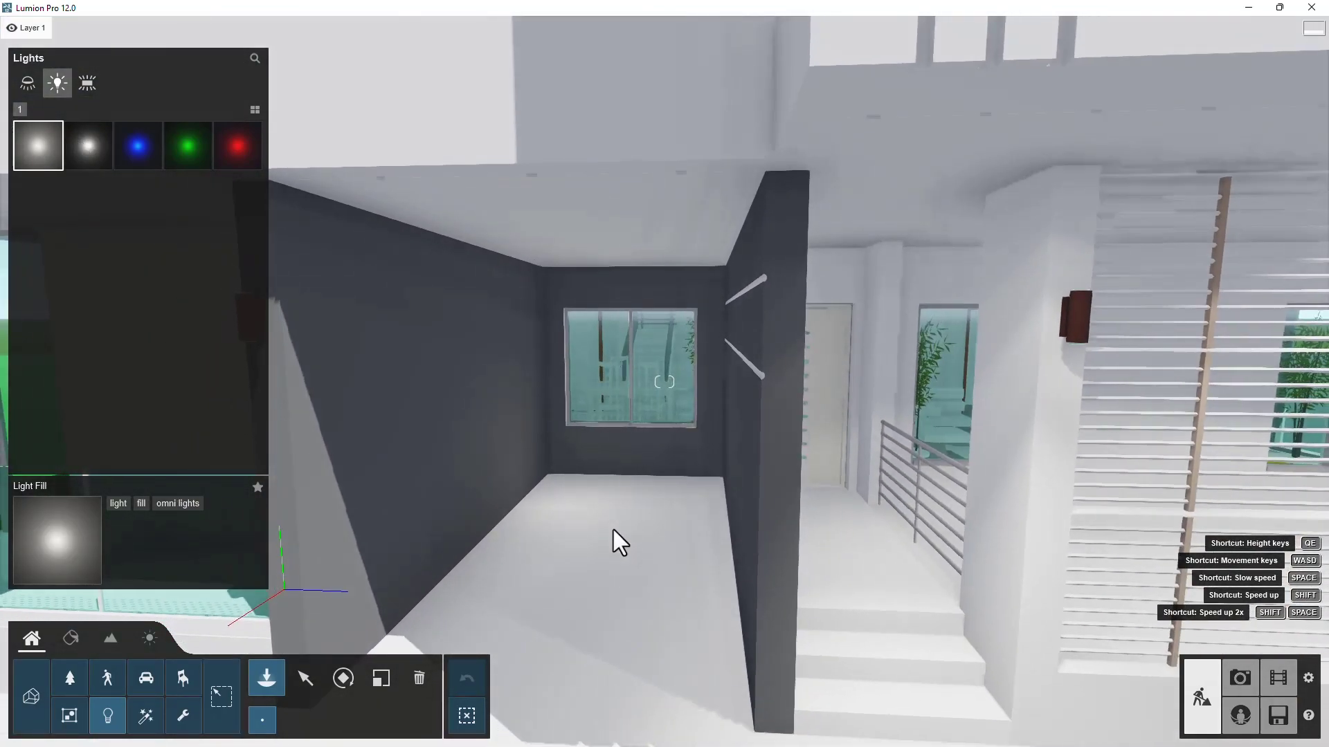
pyautogui.click(628, 525)
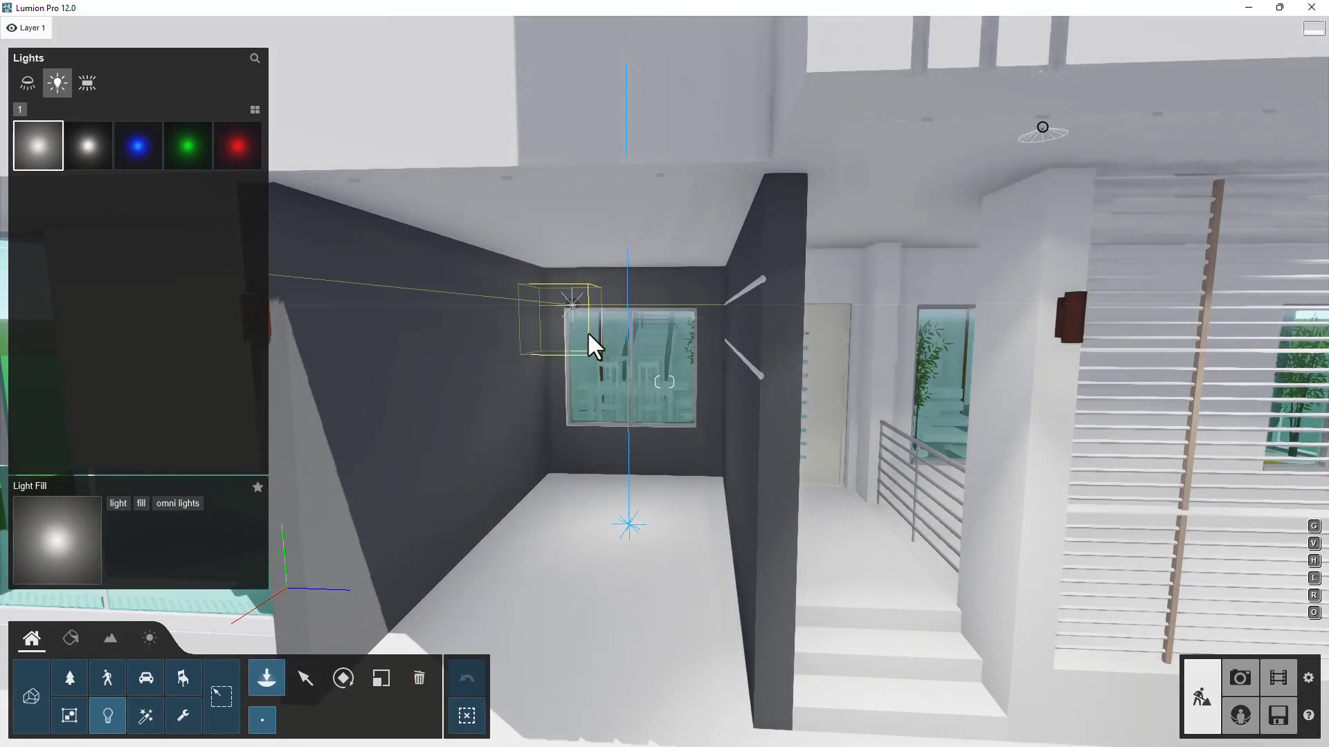
pyautogui.scroll(-3, 682, 443)
pyautogui.scroll(-4, 698, 492)
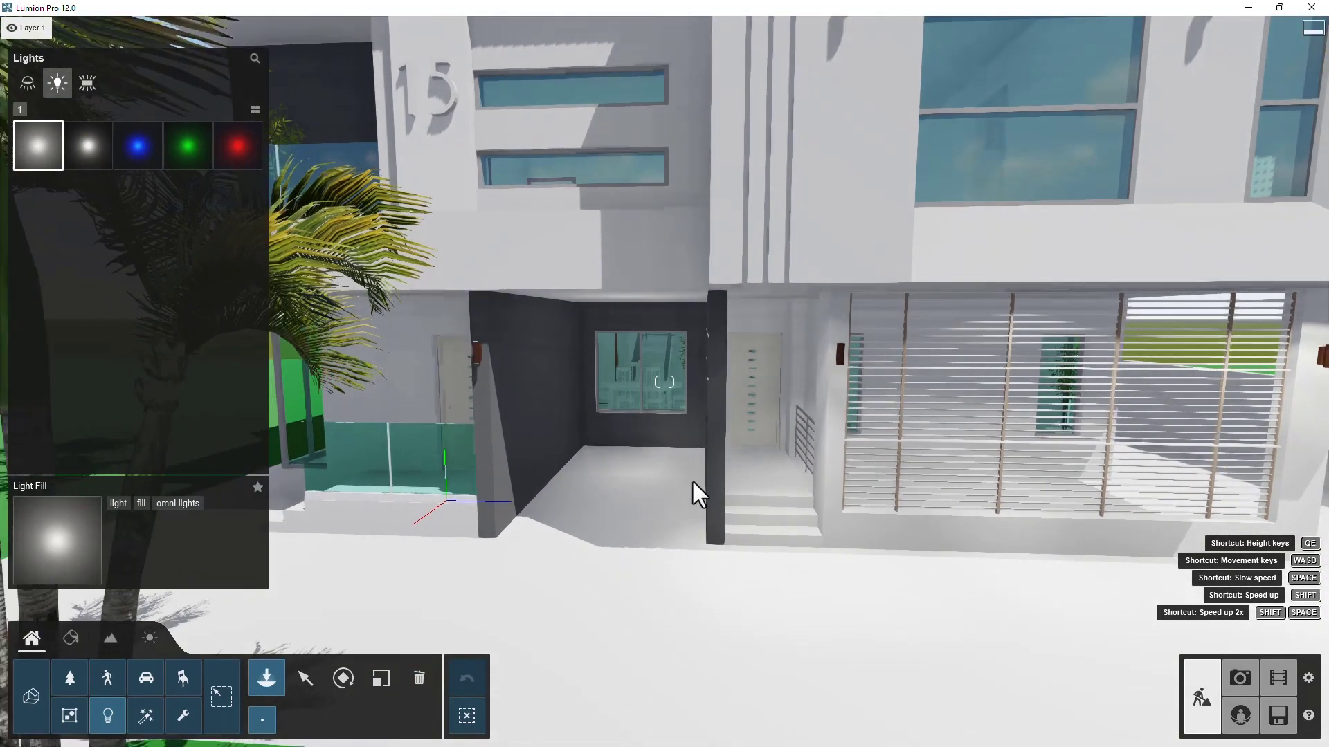
pyautogui.scroll(5, 650, 416)
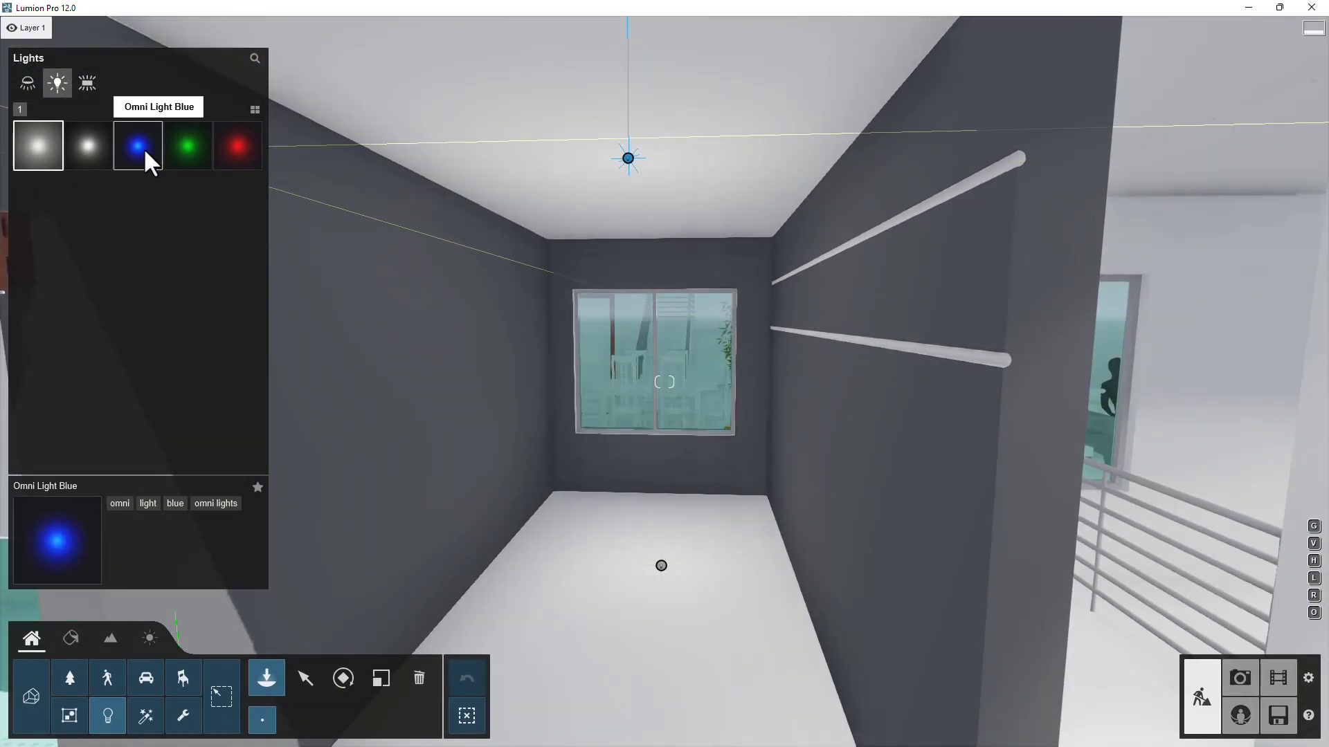
# Preview the blue, green and red omni lights inside the dark-walled recess.
pyautogui.click(143, 147)
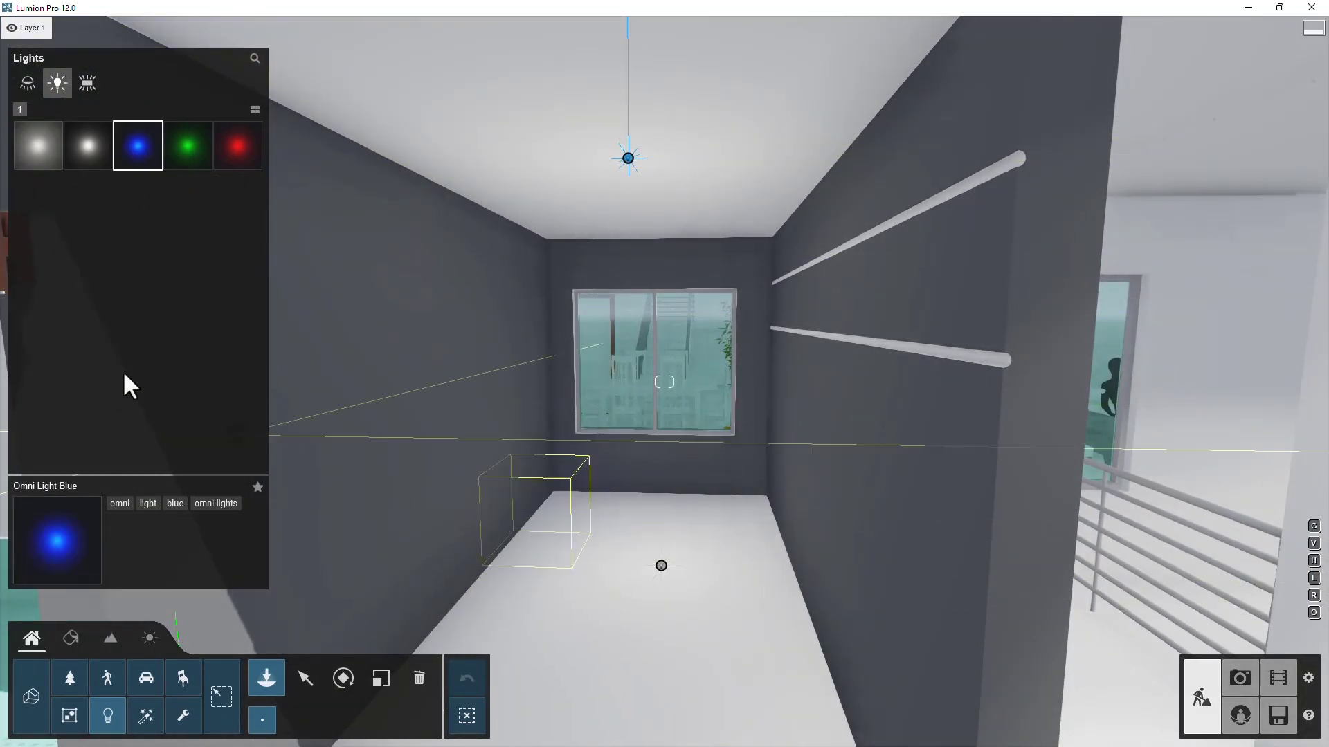
pyautogui.click(191, 155)
pyautogui.click(236, 149)
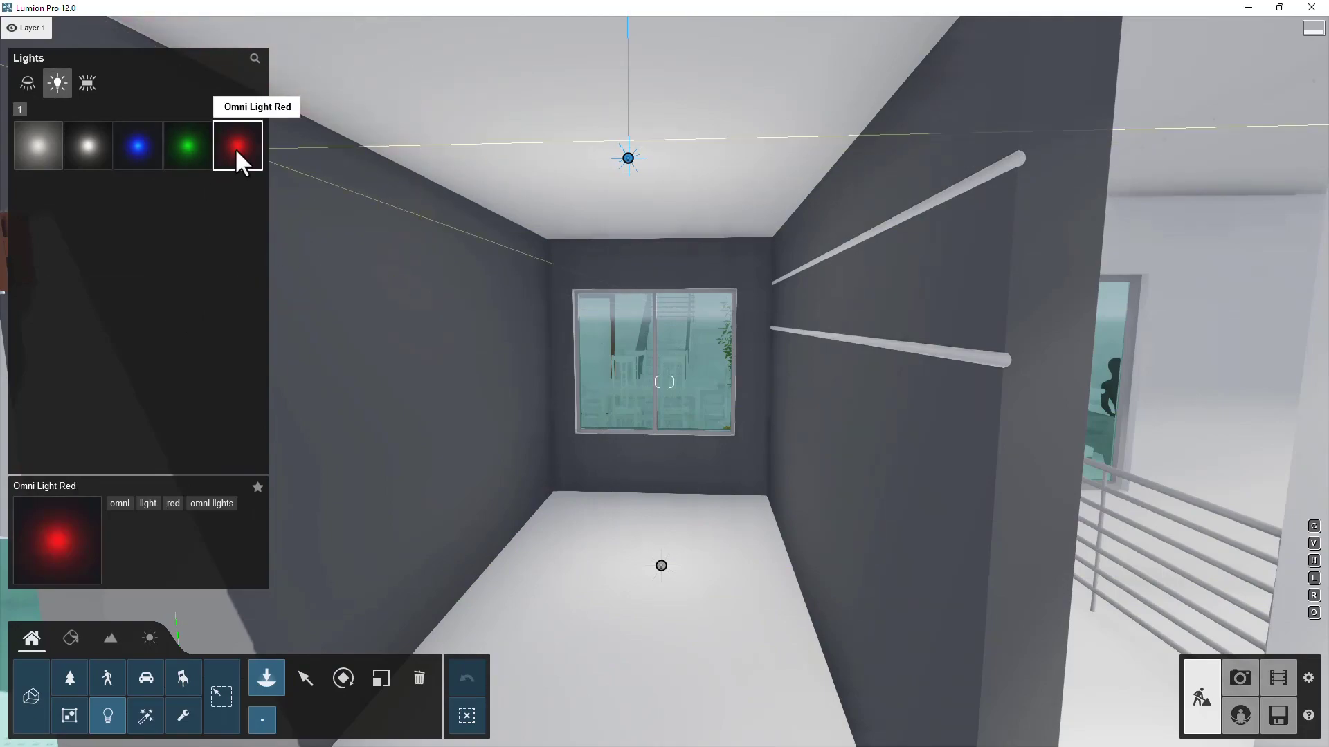
# Place Area Lights on the ceiling of the dark-walled recess.
pyautogui.click(95, 85)
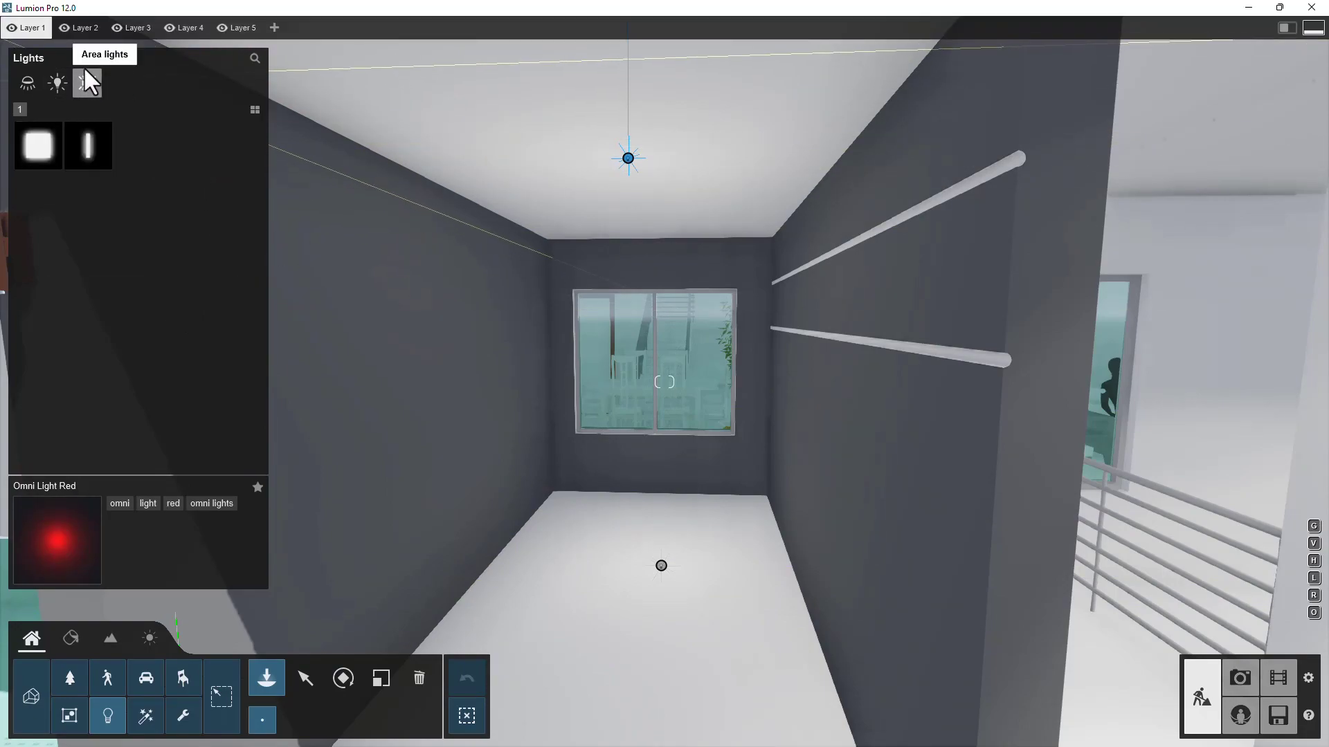
pyautogui.click(48, 145)
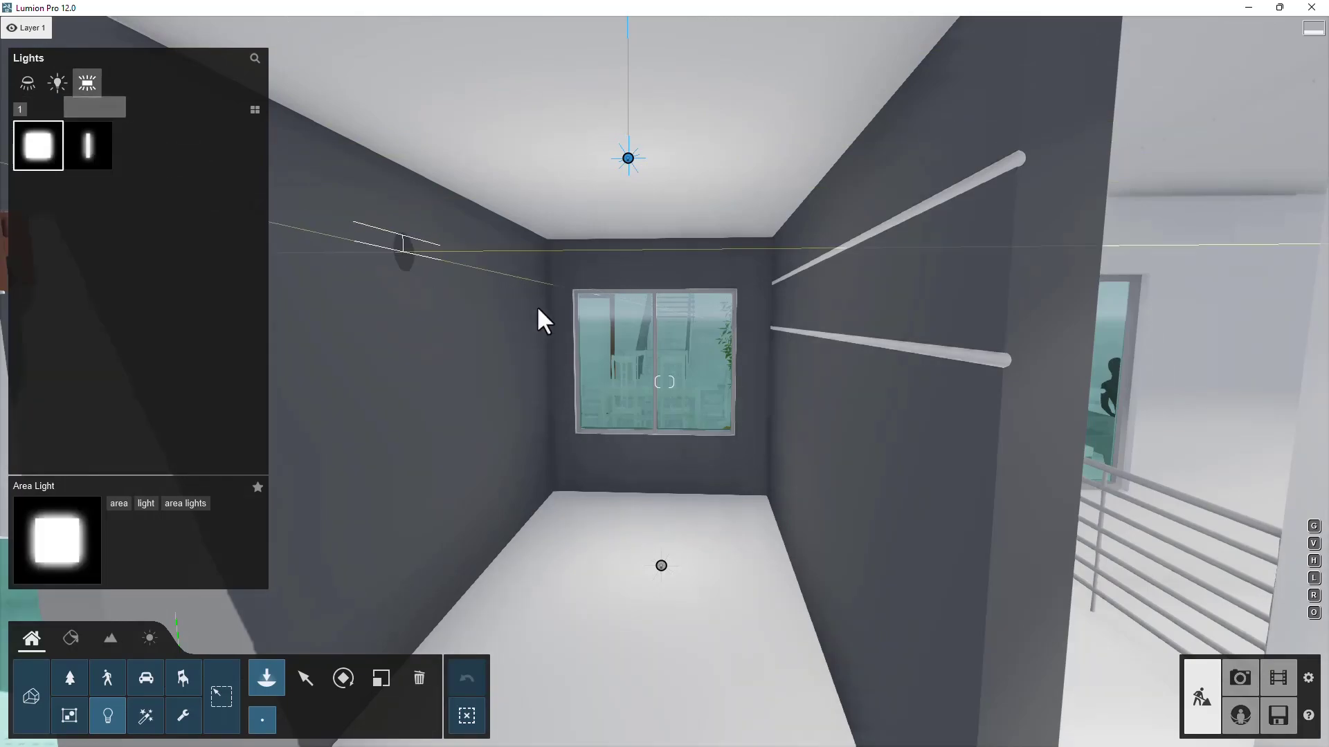
pyautogui.moveTo(533, 318); pyautogui.dragTo(533, 277, button='right')
pyautogui.moveTo(604, 318); pyautogui.dragTo(605, 291, button='right')
pyautogui.scroll(-3, 605, 290)
pyautogui.moveTo(616, 373); pyautogui.dragTo(629, 342, button='right')
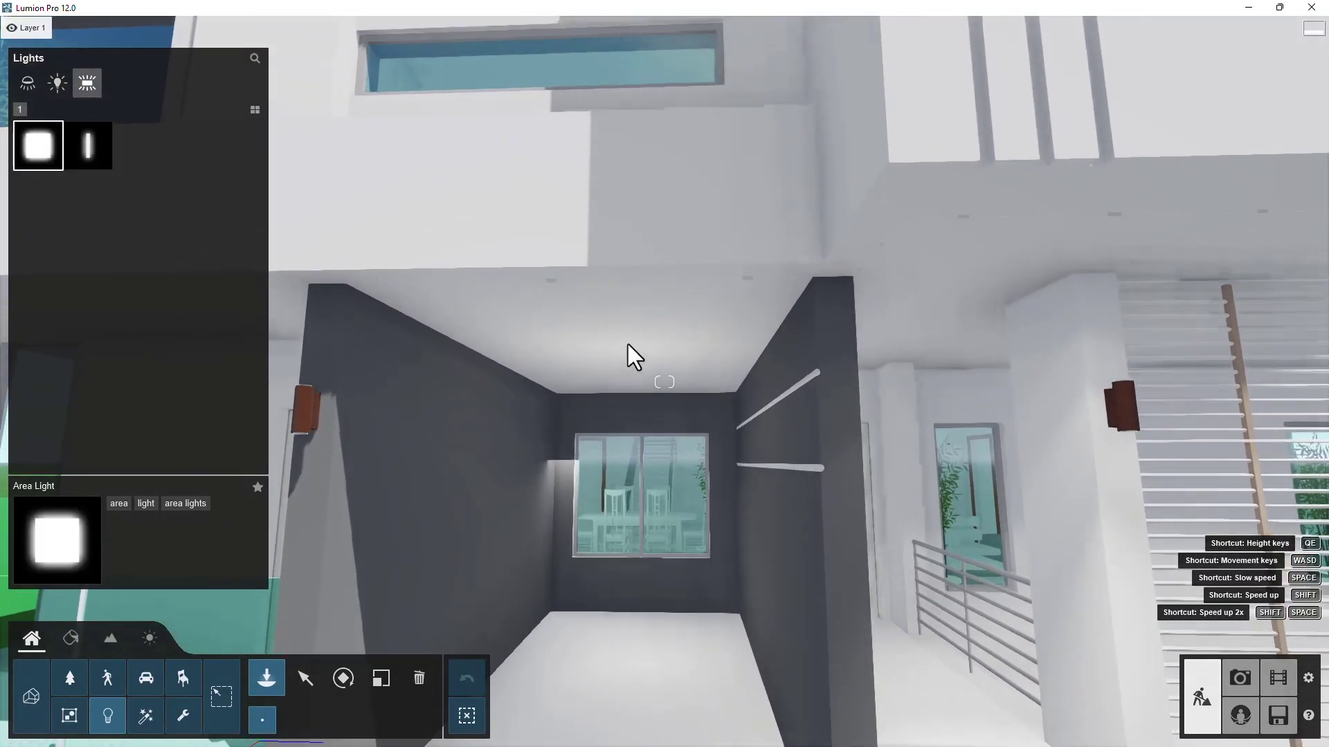
pyautogui.click(620, 347)
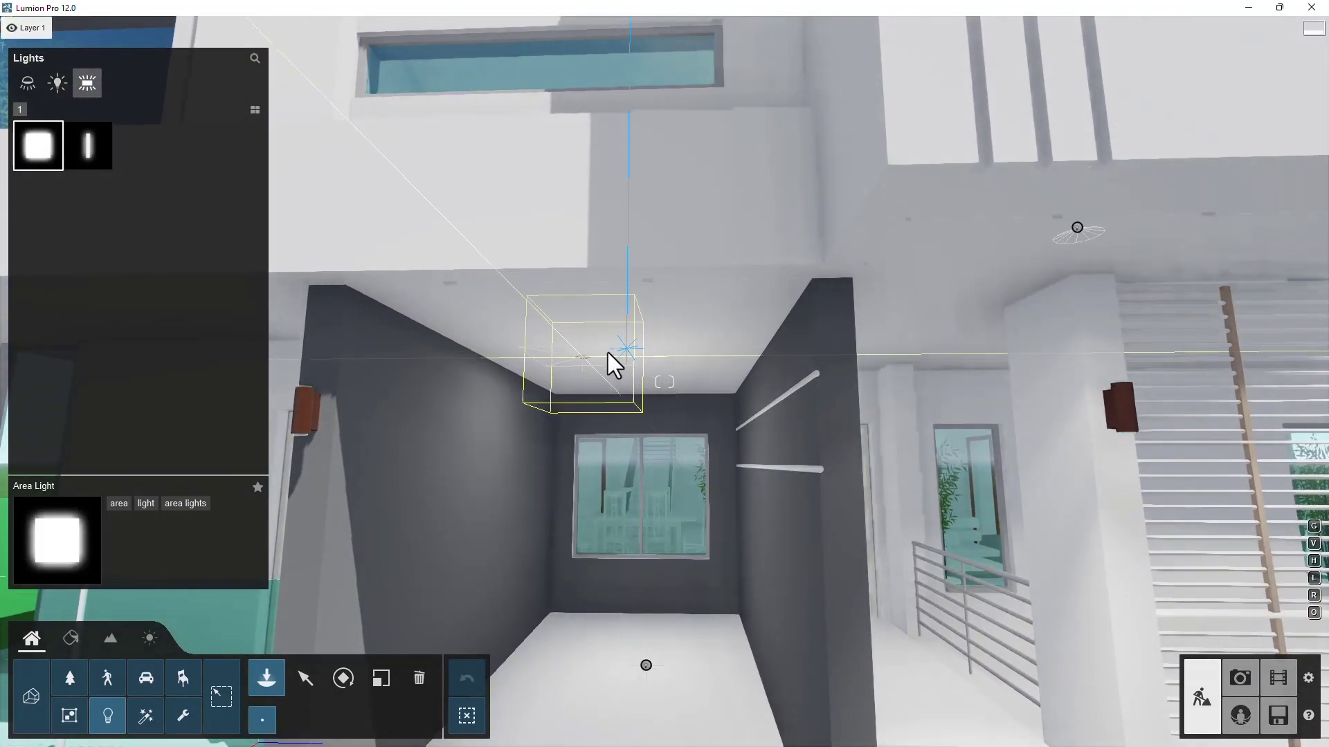
pyautogui.click(668, 321)
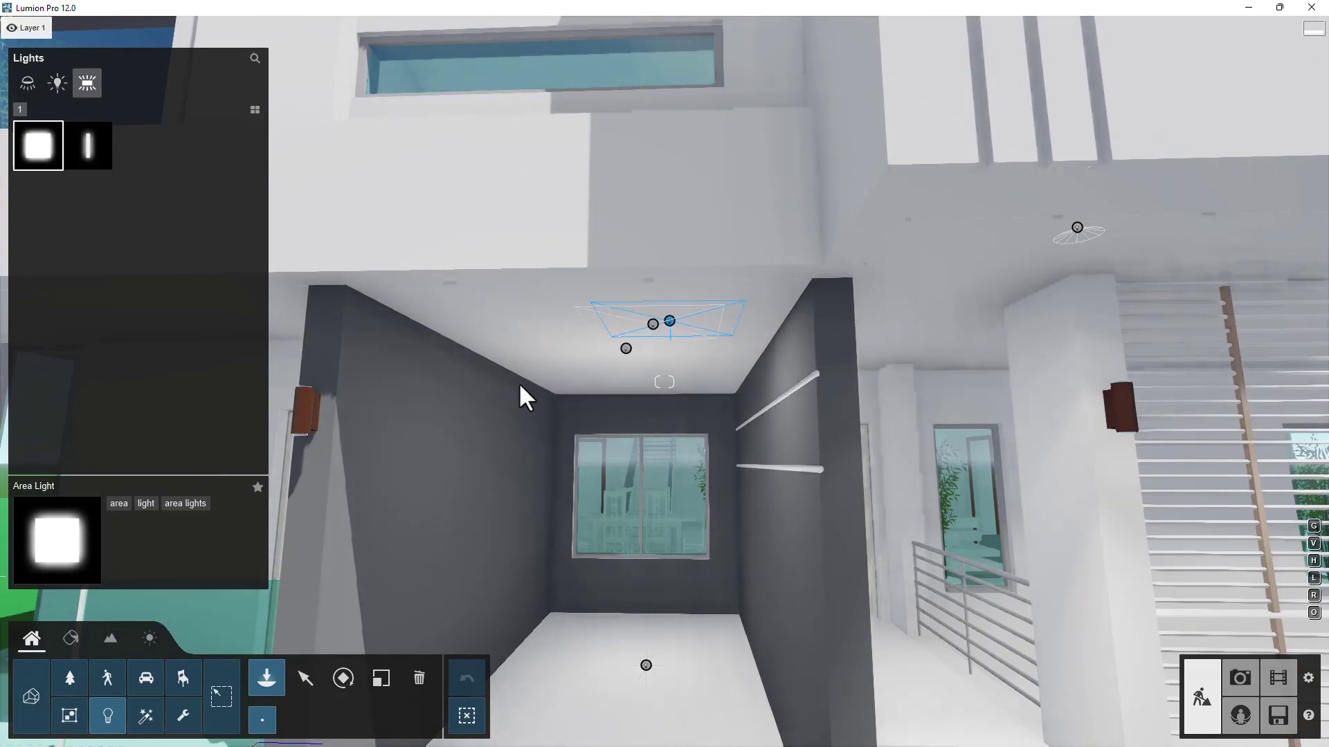
pyautogui.click(585, 362)
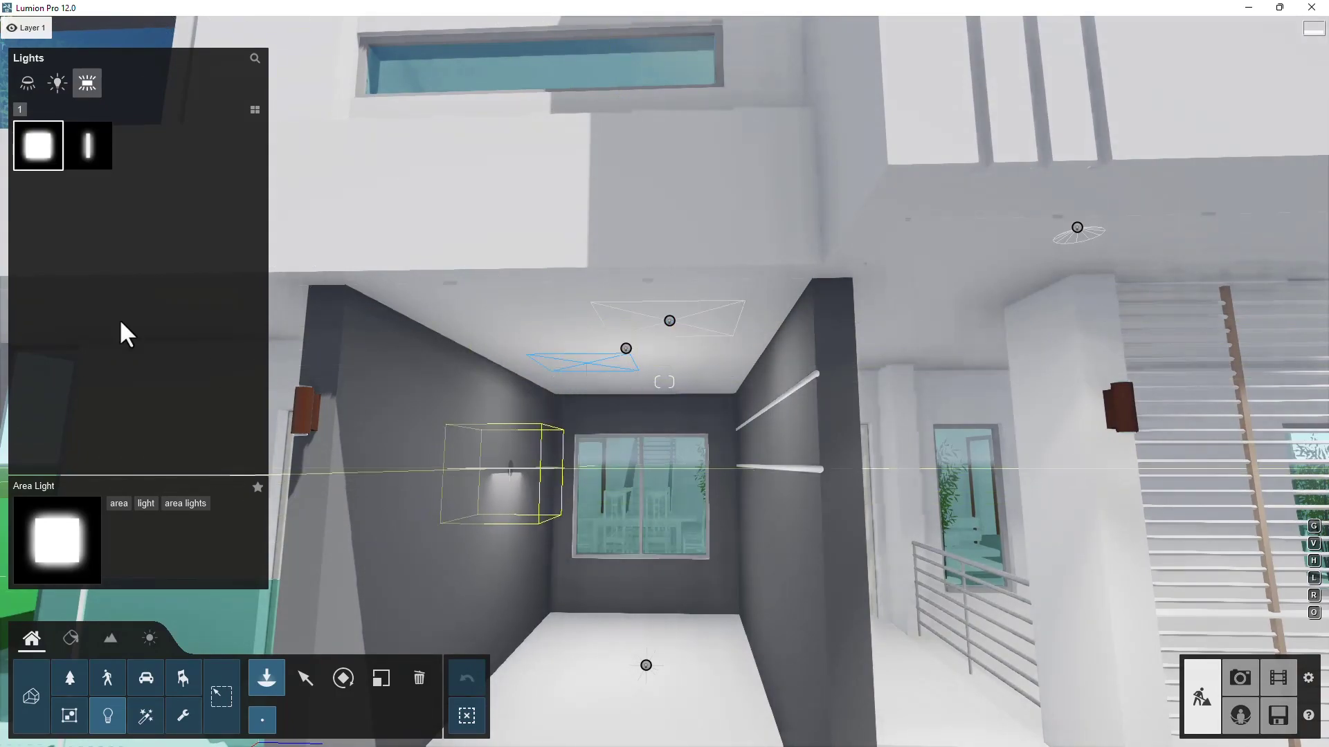
# Place a Line Light along the ceiling edge of the dark recess's wall opposite the railings and set its width to 3.5 m.
pyautogui.click(88, 146)
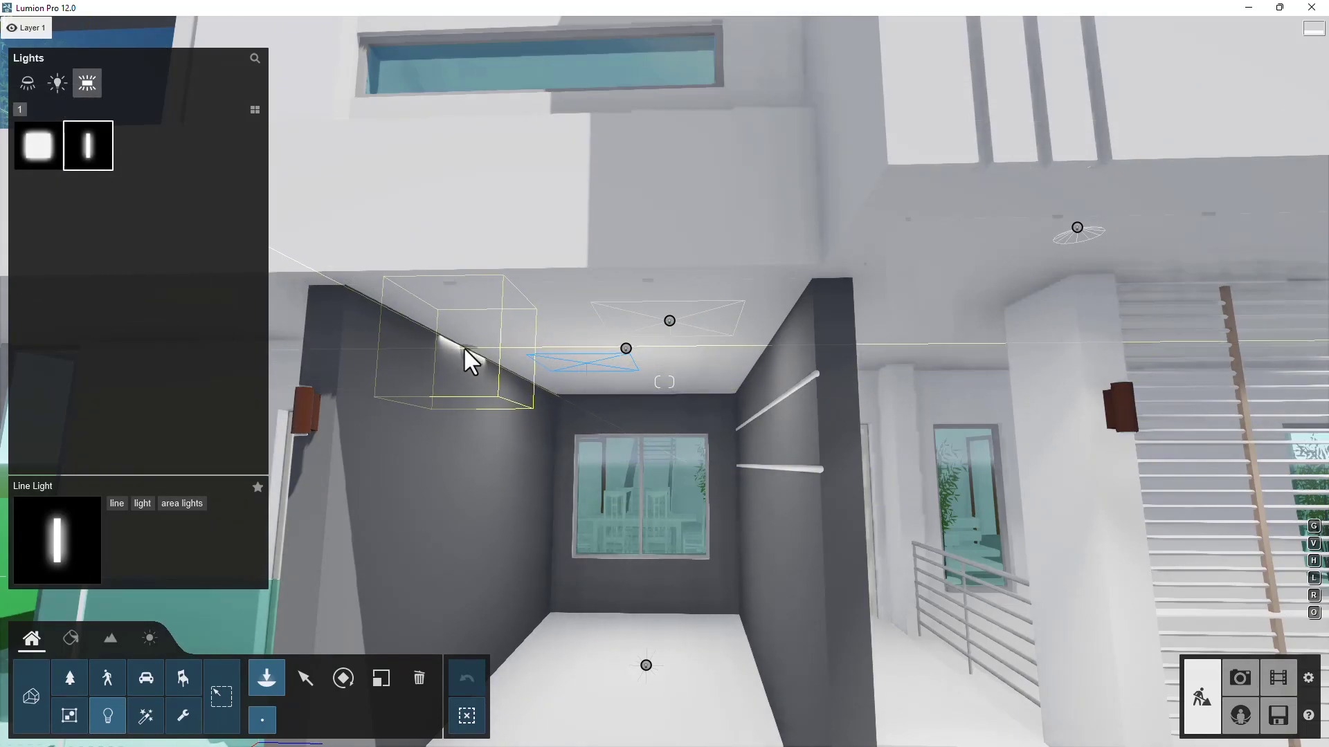
pyautogui.click(464, 346)
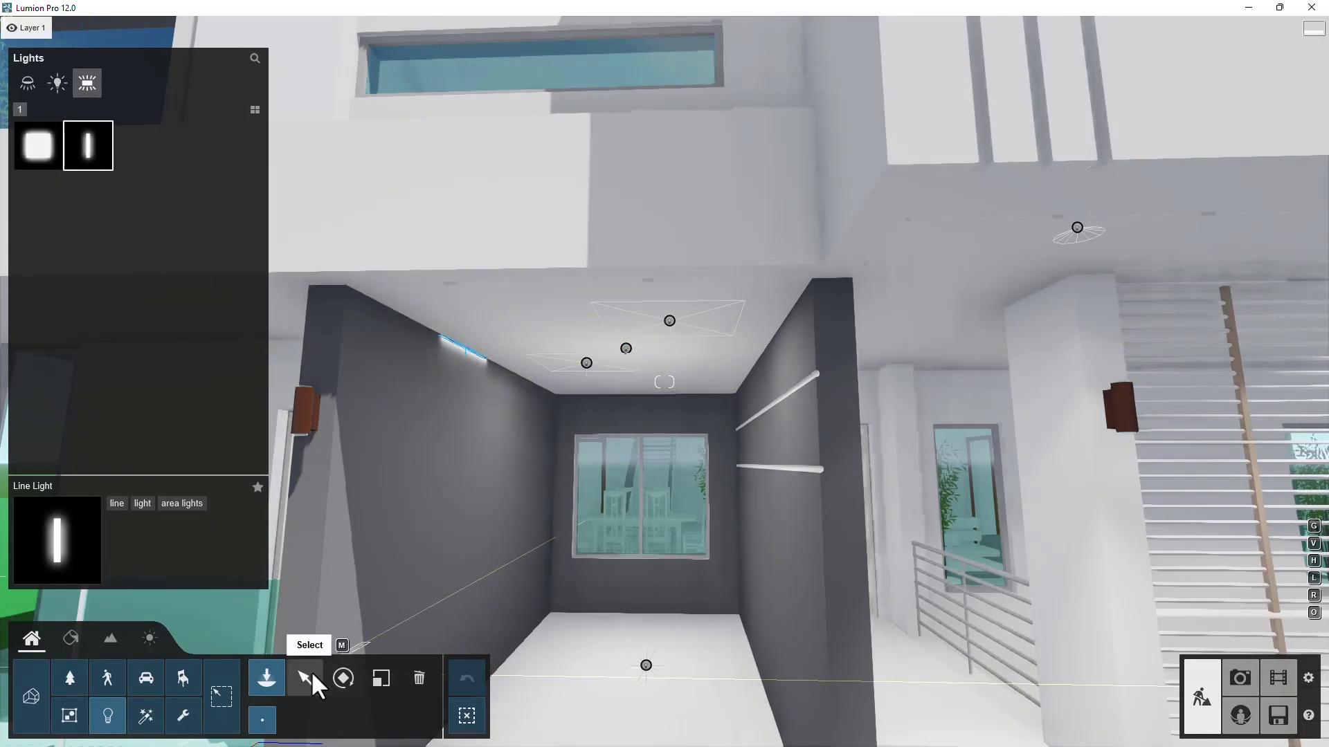
pyautogui.click(305, 678)
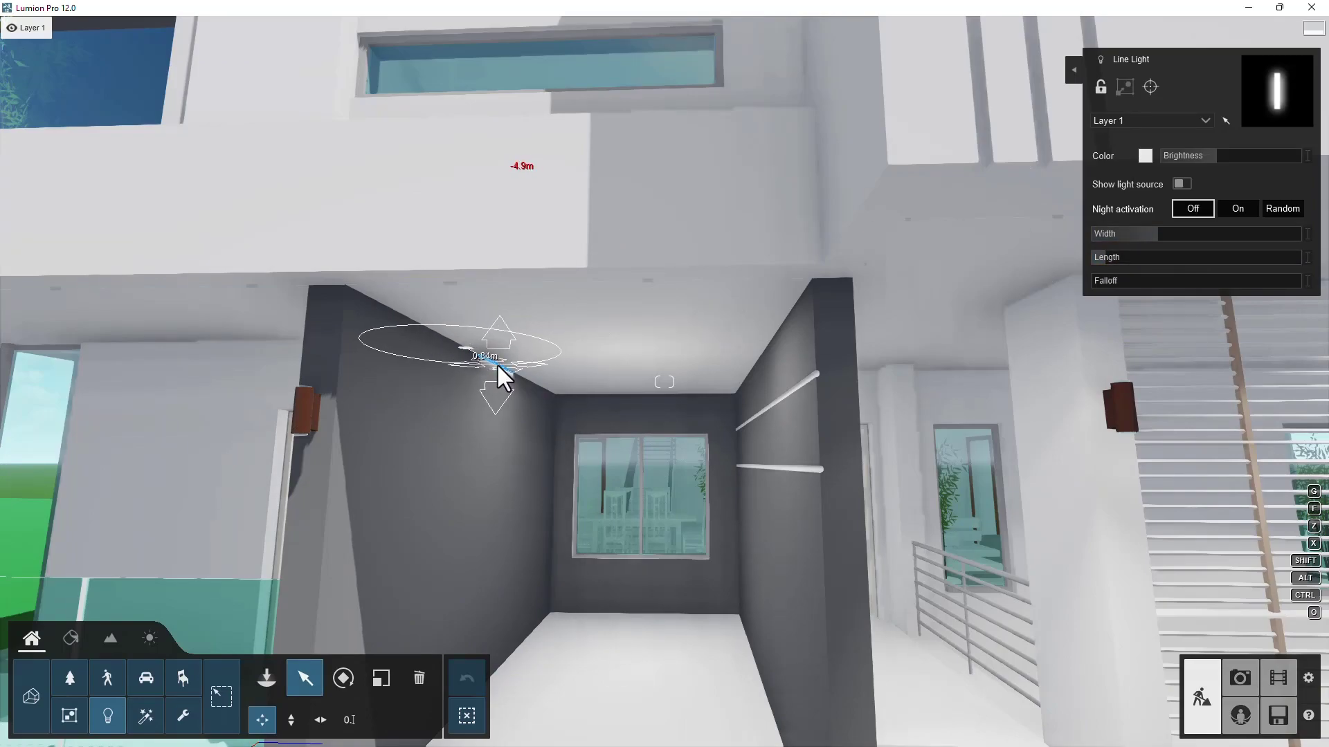
pyautogui.scroll(5, 492, 359)
pyautogui.scroll(-8, 441, 352)
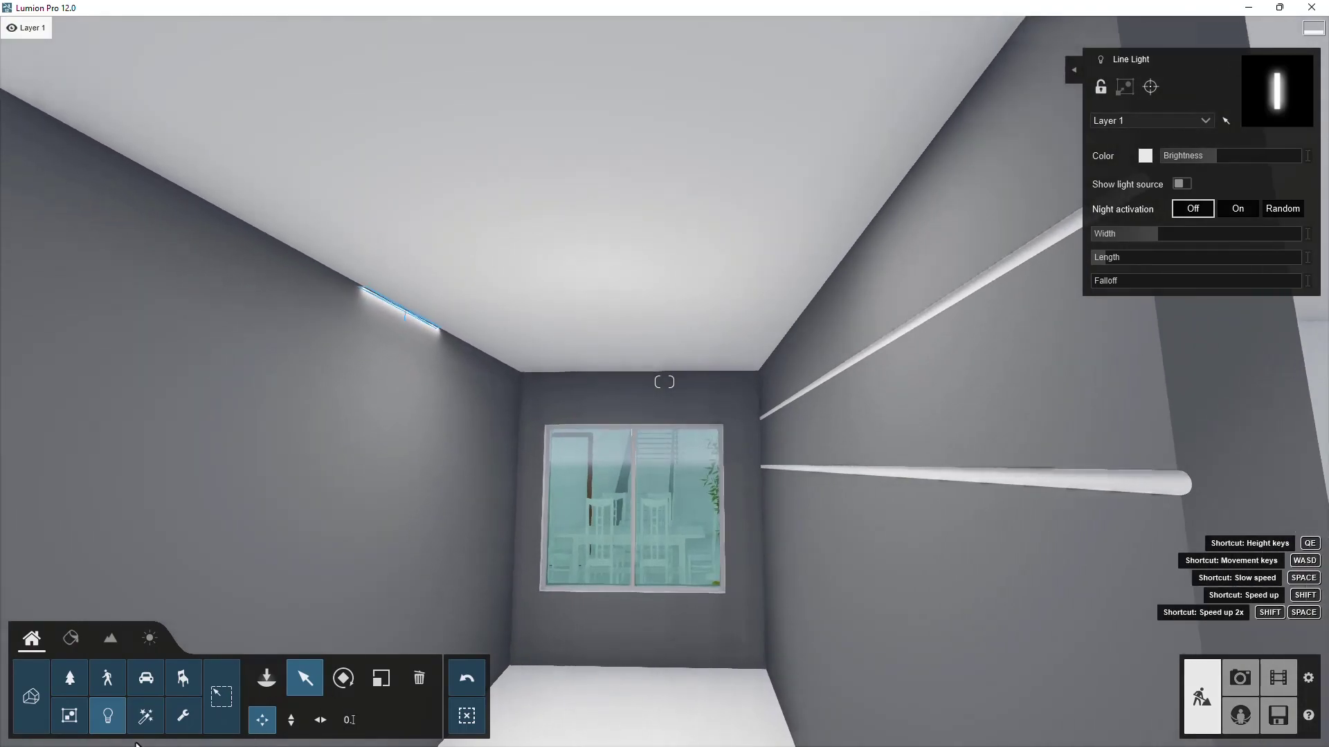
pyautogui.scroll(5, 561, 328)
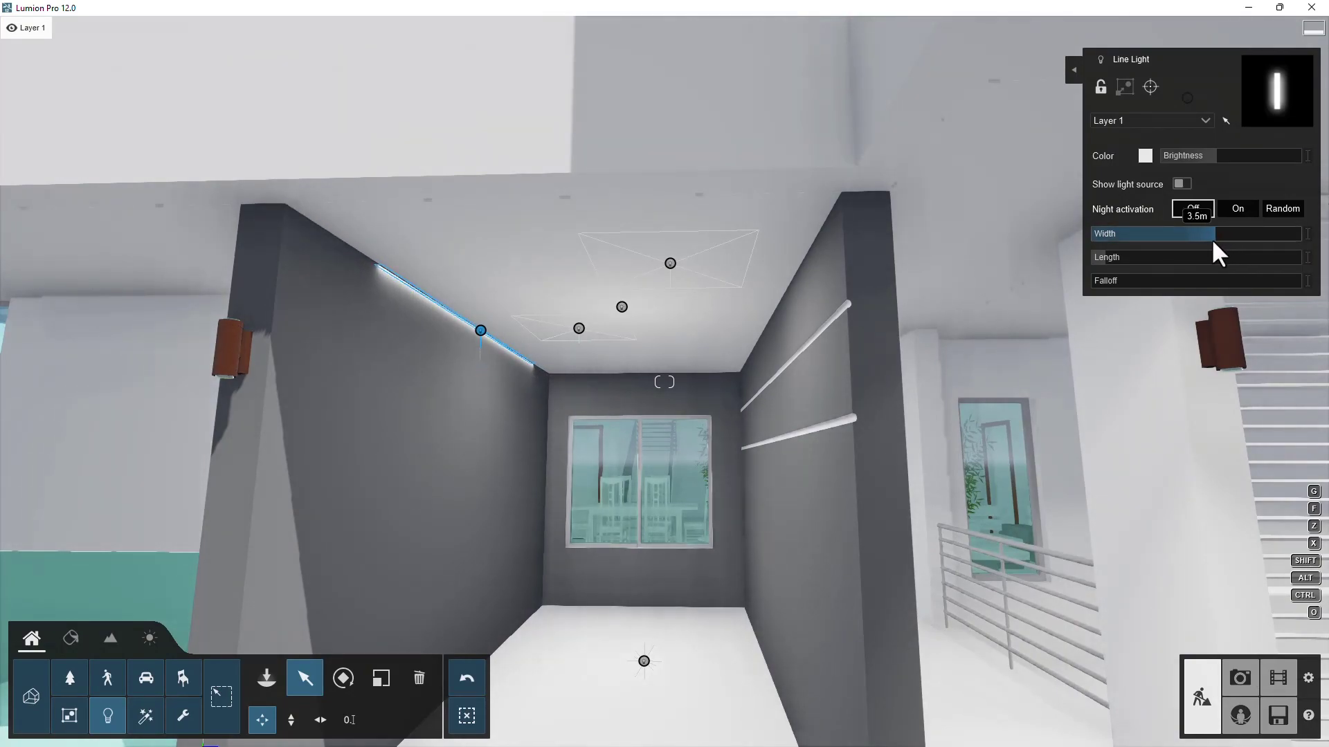
# Place a Fountain002 effect in front of the dark recess and a tall single-jet fountain on the lawn beside it.
pyautogui.click(109, 711)
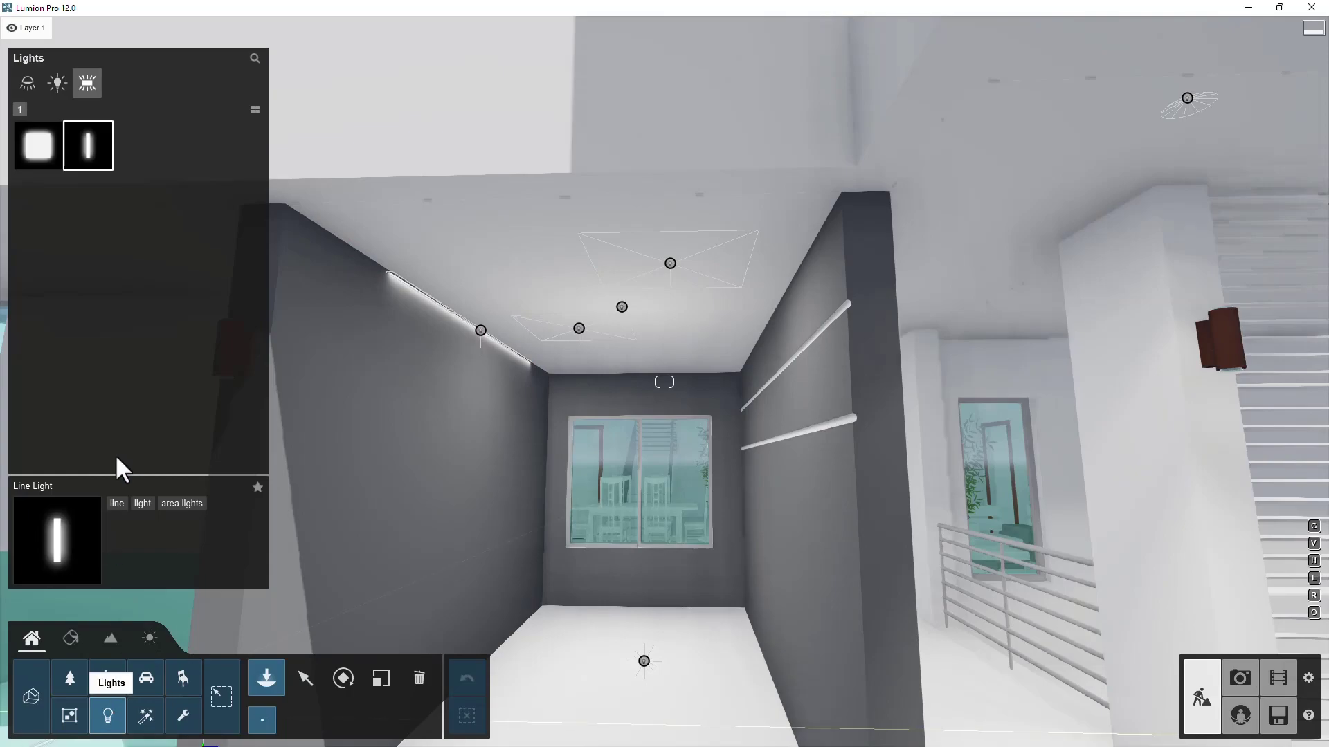
pyautogui.click(147, 720)
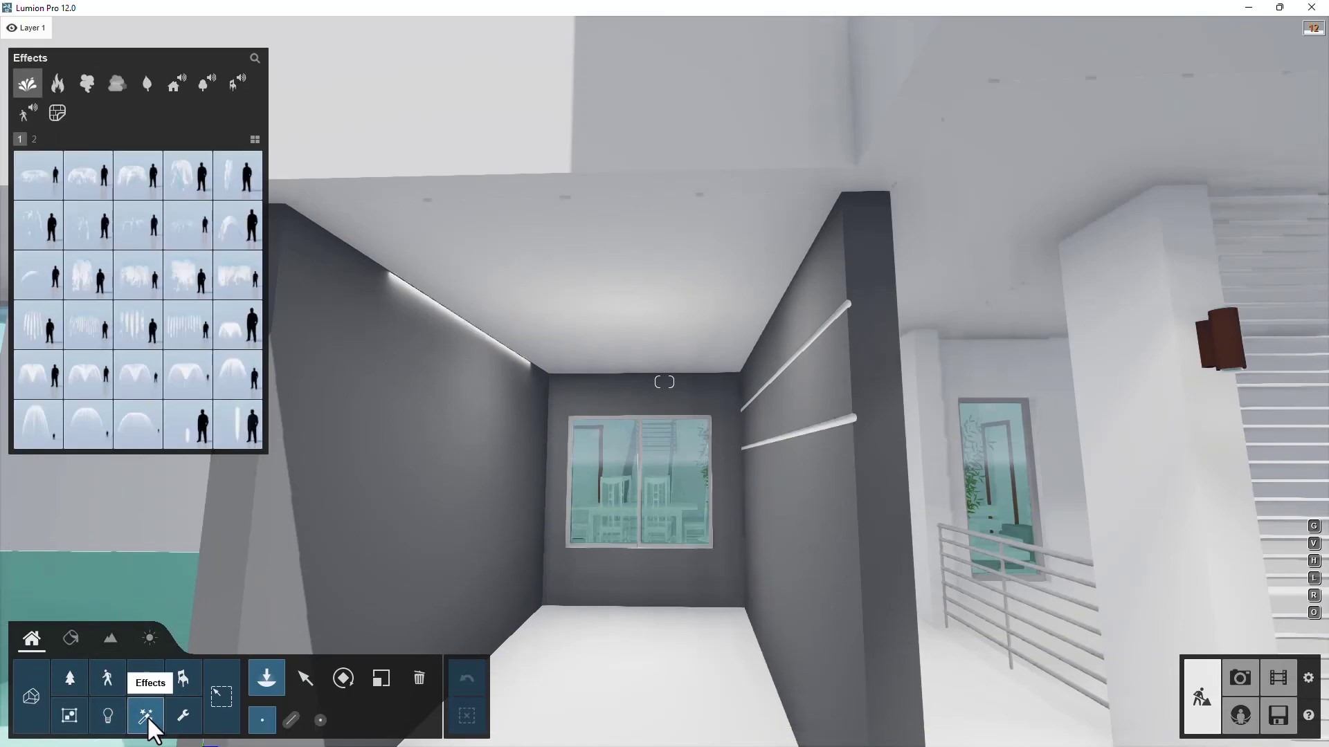
pyautogui.press('s')
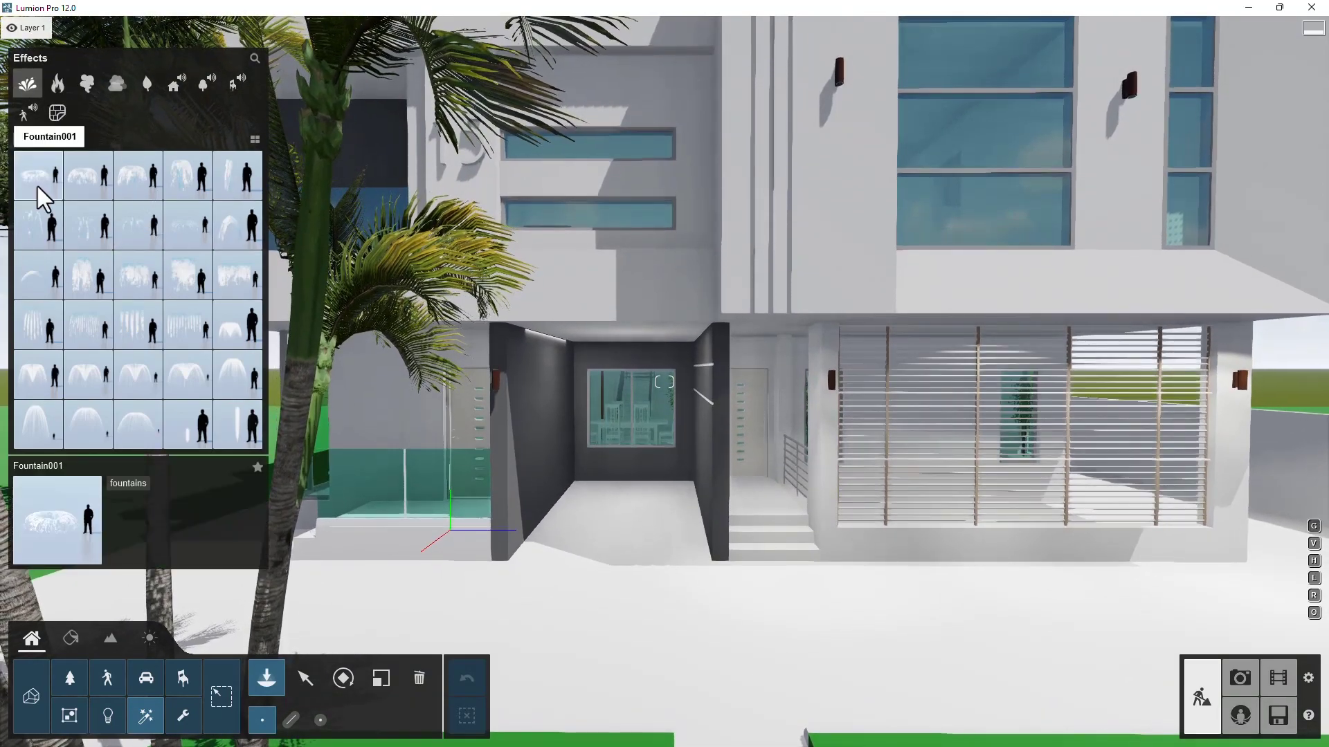
pyautogui.click(685, 672)
pyautogui.click(76, 173)
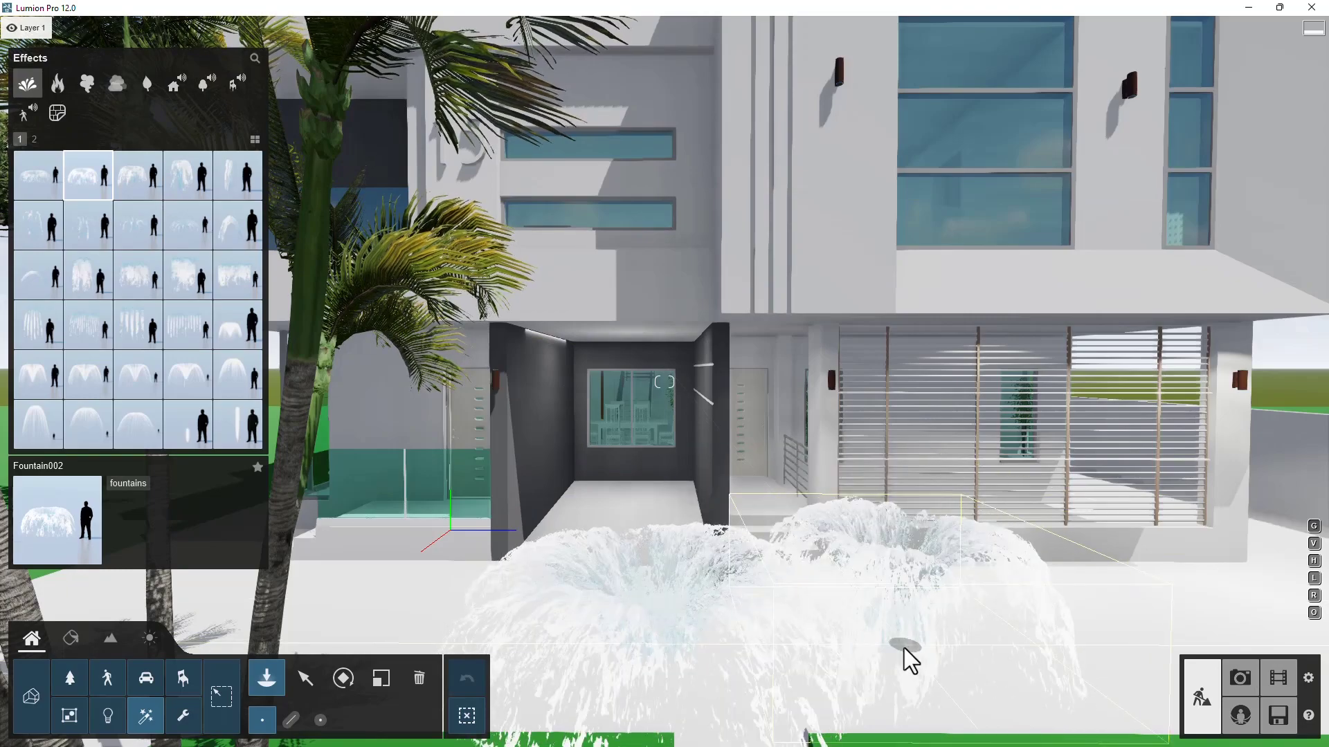
pyautogui.moveTo(761, 512); pyautogui.dragTo(736, 514, button='right')
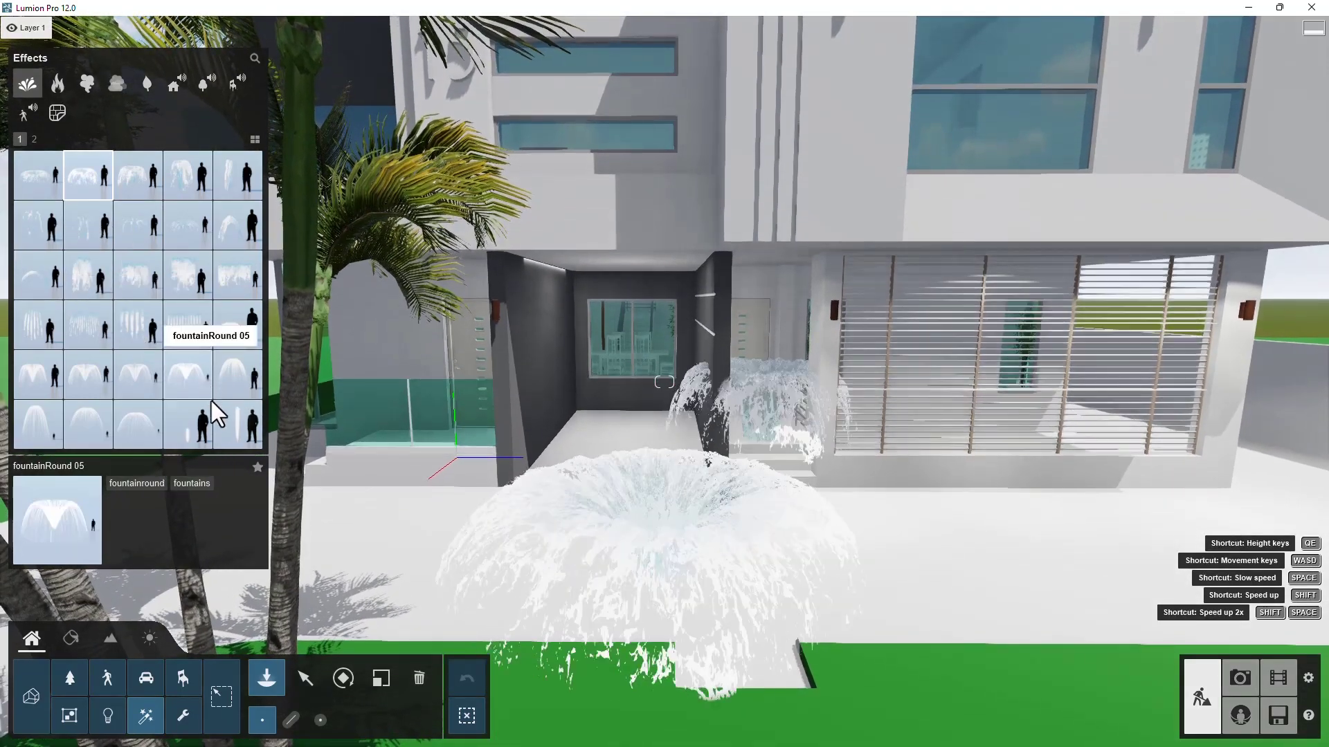
pyautogui.click(242, 427)
pyautogui.click(937, 723)
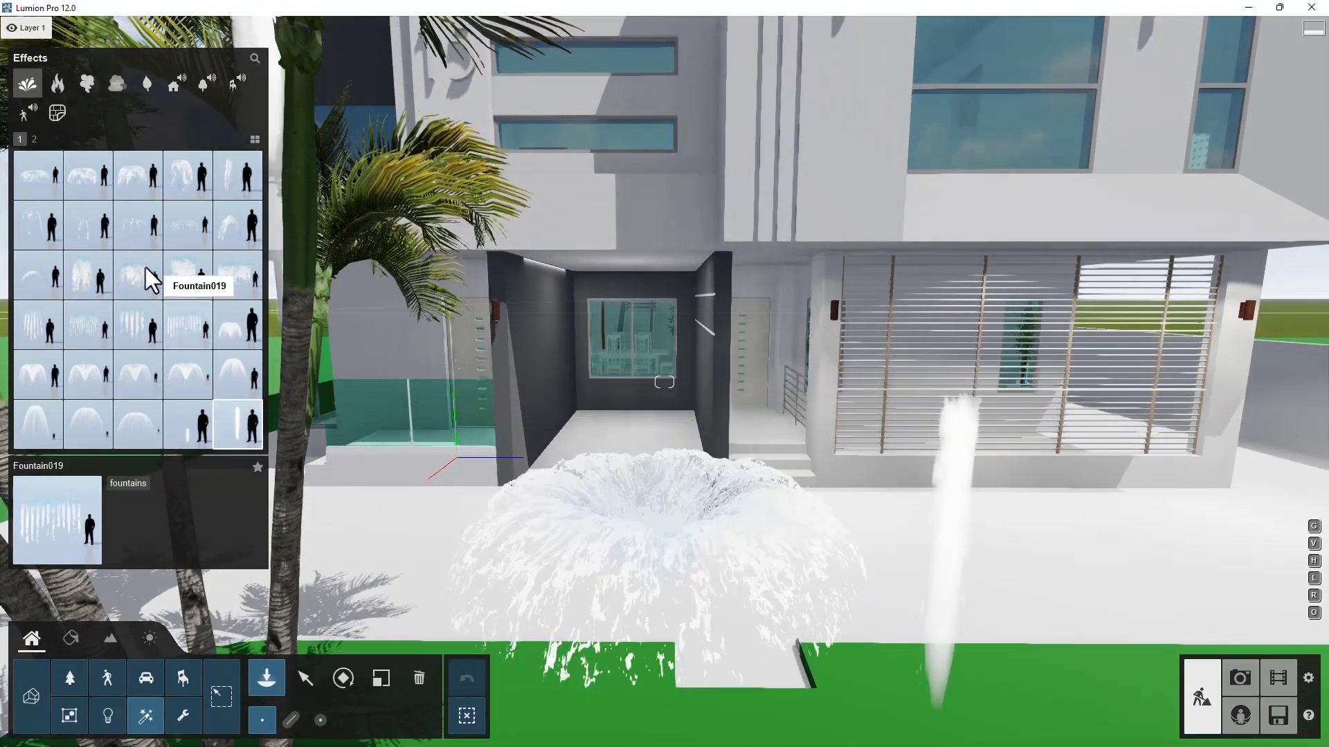
# Browse the fire, smoke and fog effects, trying a fire, smoke 09 and a fog for placement.
pyautogui.click(59, 83)
pyautogui.click(90, 236)
pyautogui.scroll(-5, 1026, 635)
pyautogui.scroll(3, 925, 608)
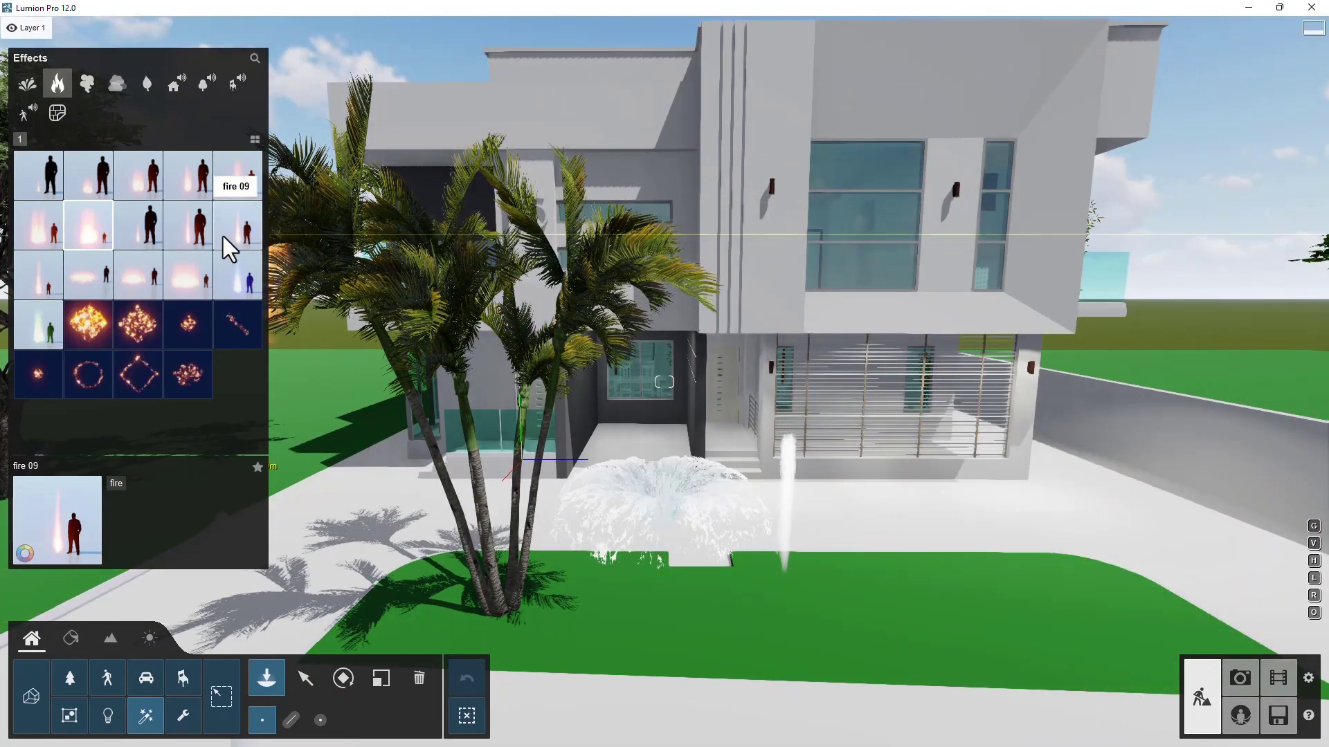
pyautogui.click(88, 84)
pyautogui.click(170, 231)
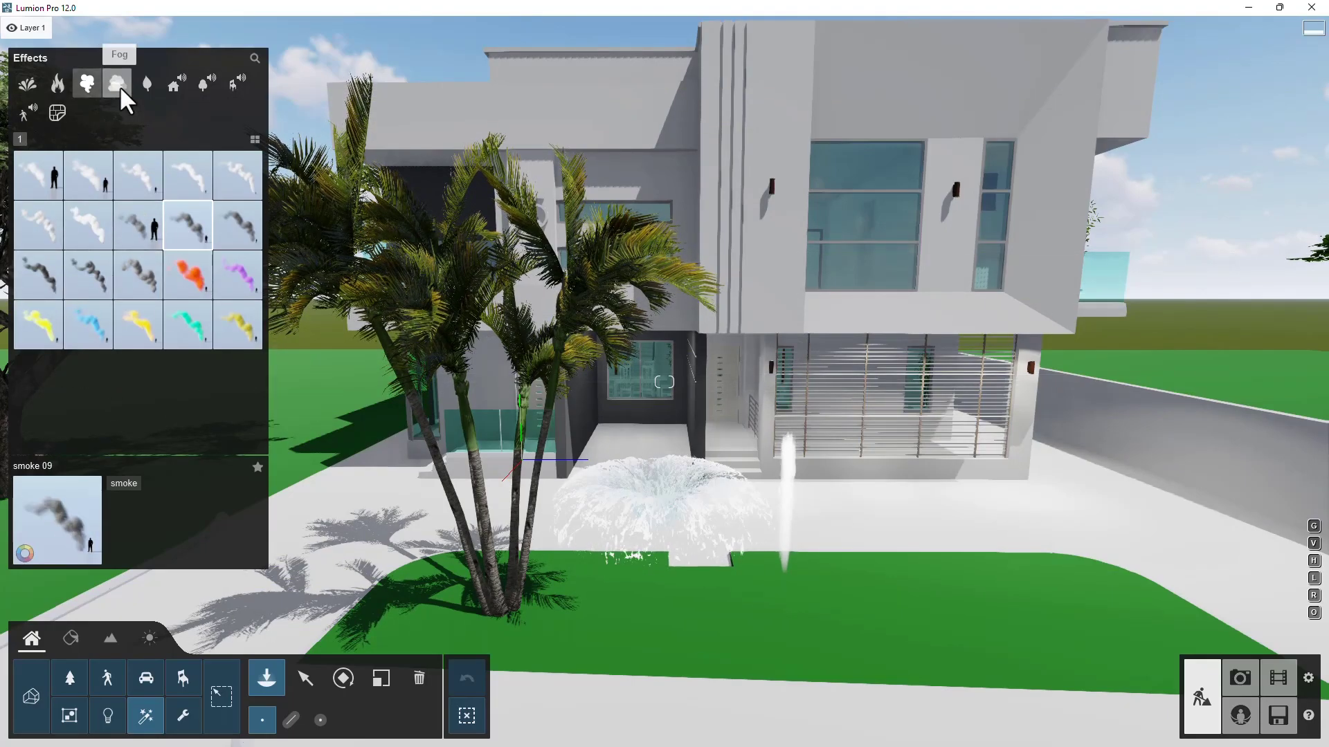
pyautogui.click(118, 85)
pyautogui.click(137, 239)
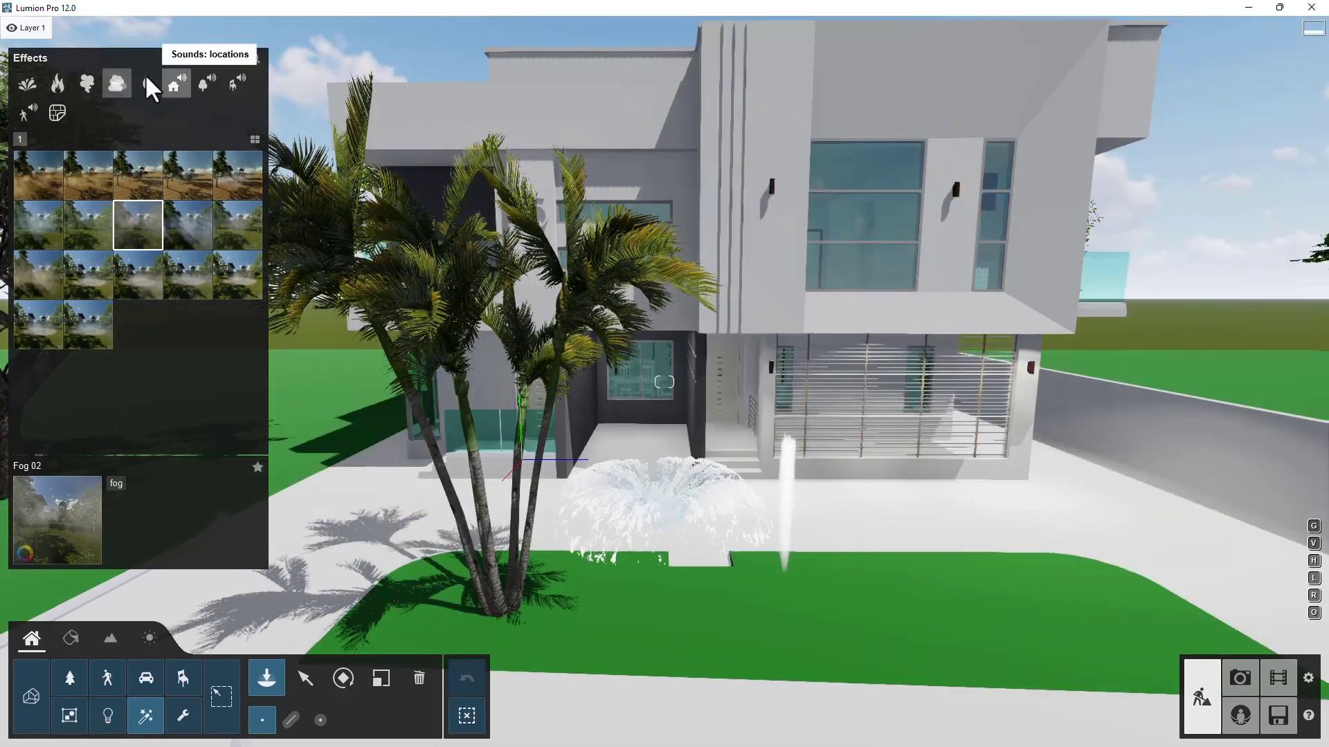
# Place the leaves 03 and leaves 02 effects around the palm trees in front of the house.
pyautogui.click(147, 84)
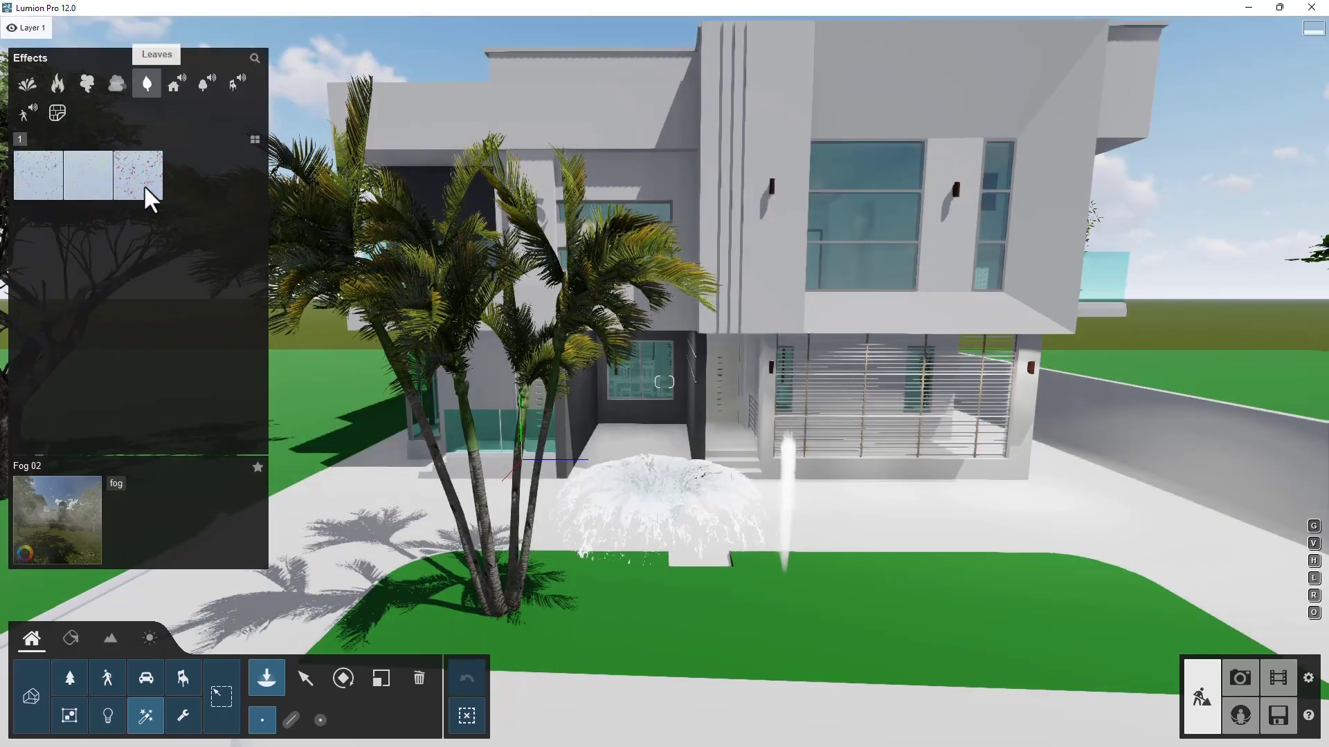
pyautogui.click(155, 180)
pyautogui.click(561, 388)
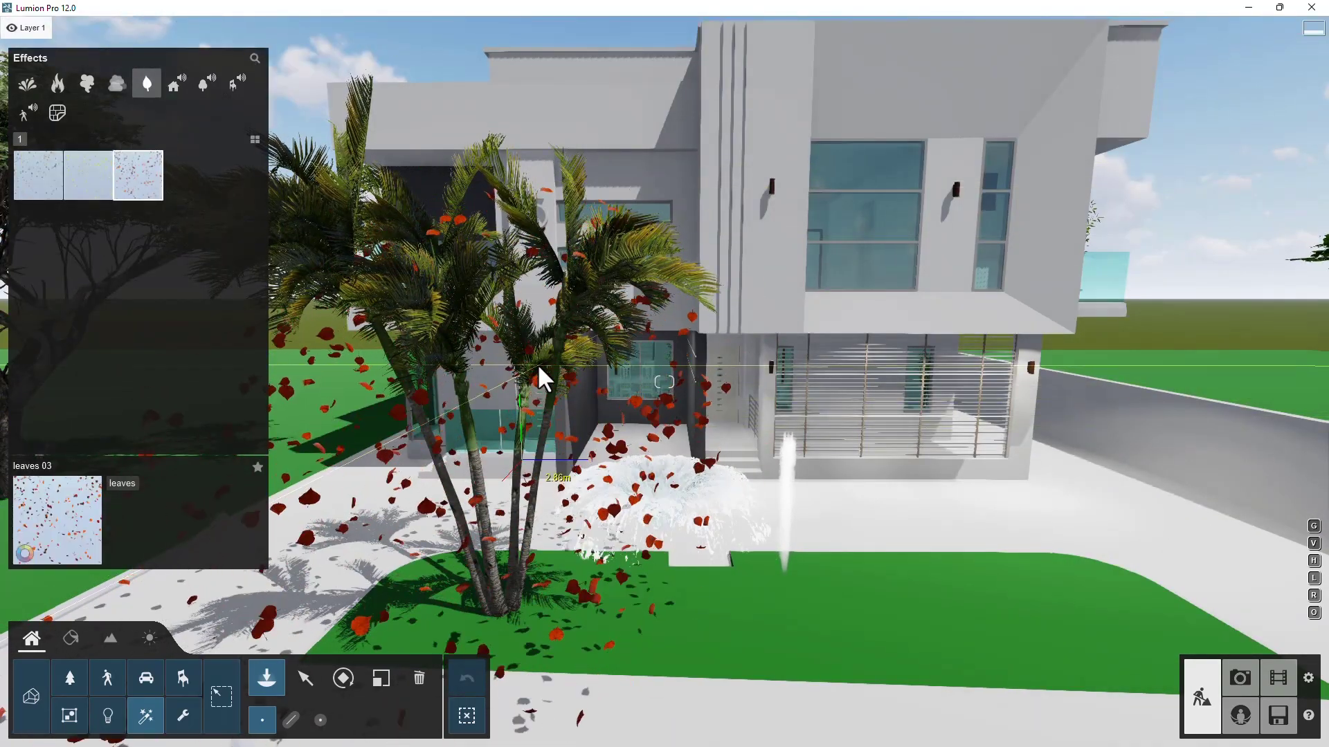
pyautogui.moveTo(537, 364); pyautogui.dragTo(514, 377, button='right')
pyautogui.scroll(-3, 595, 398)
pyautogui.scroll(4, 514, 377)
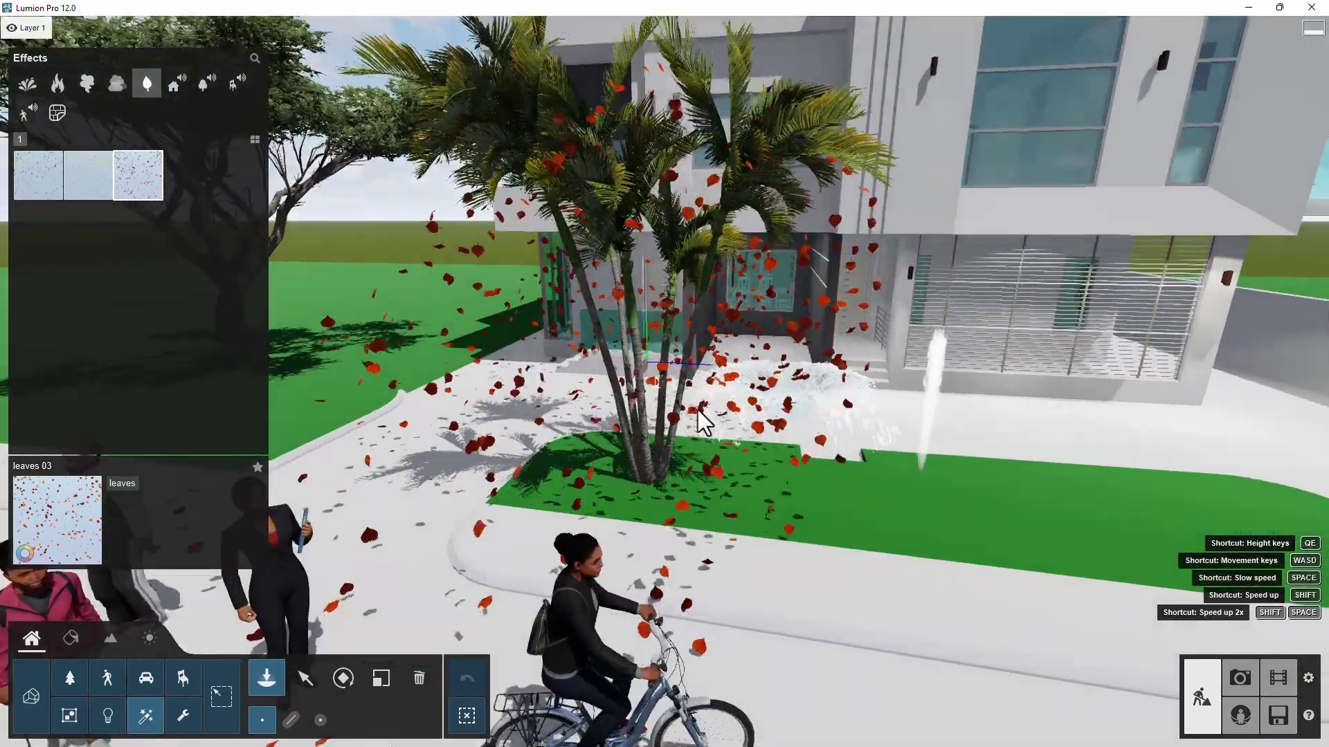
pyautogui.moveTo(1049, 381); pyautogui.dragTo(855, 339, button='right')
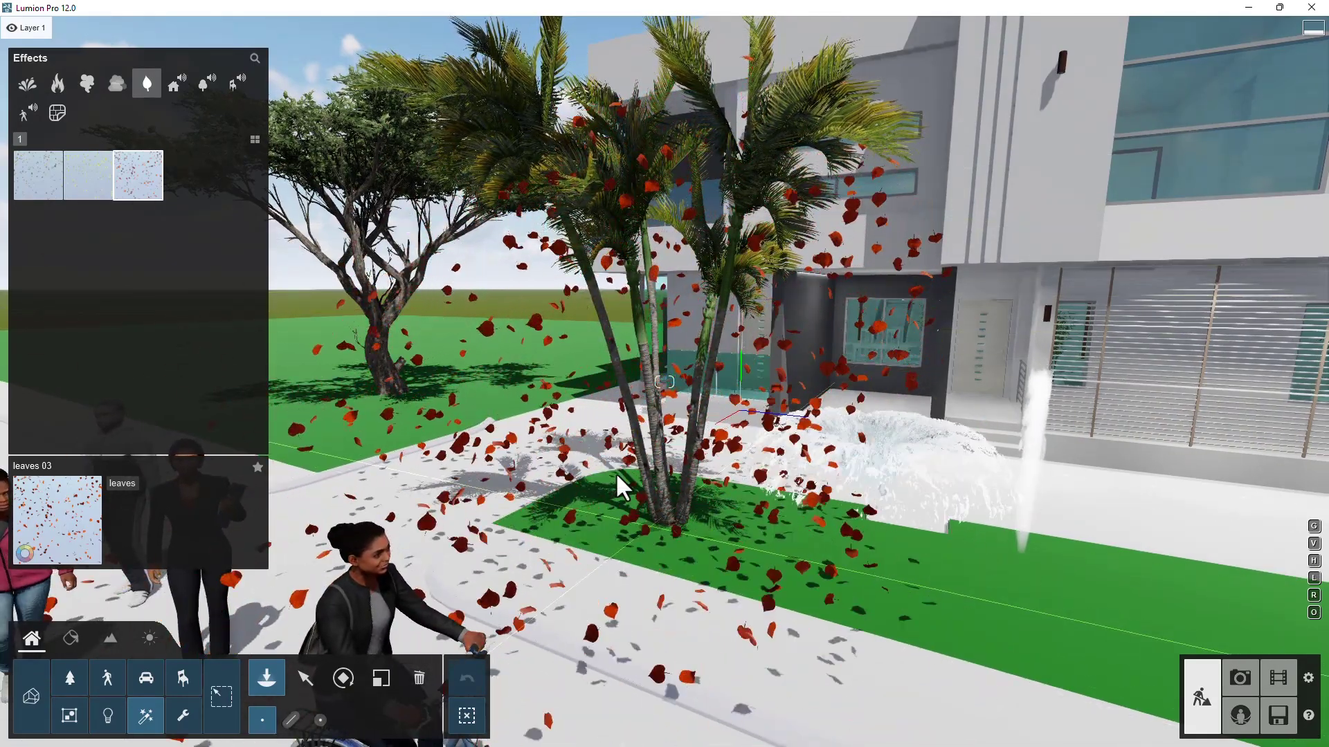
pyautogui.click(93, 181)
pyautogui.click(608, 175)
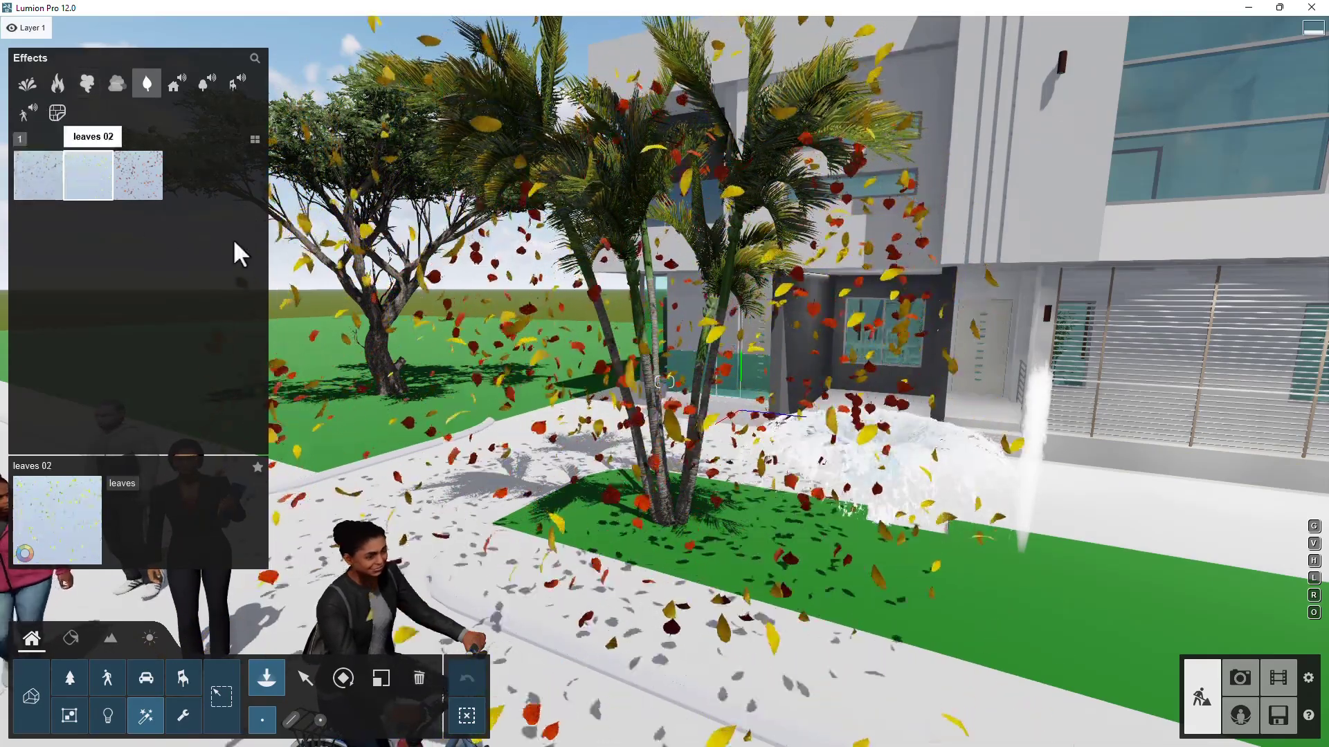
# Delete both falling-leaves effects around the palm trees.
pyautogui.click(418, 678)
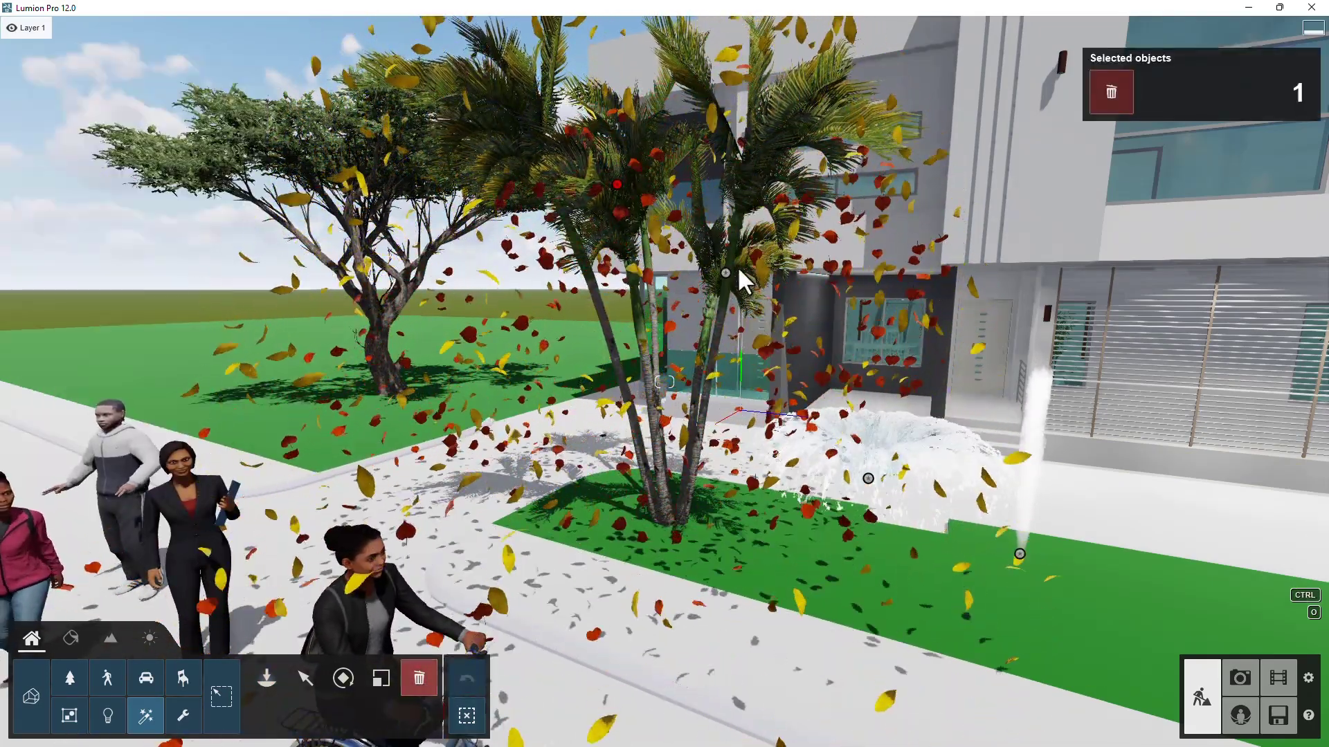
pyautogui.click(618, 186)
pyautogui.click(618, 185)
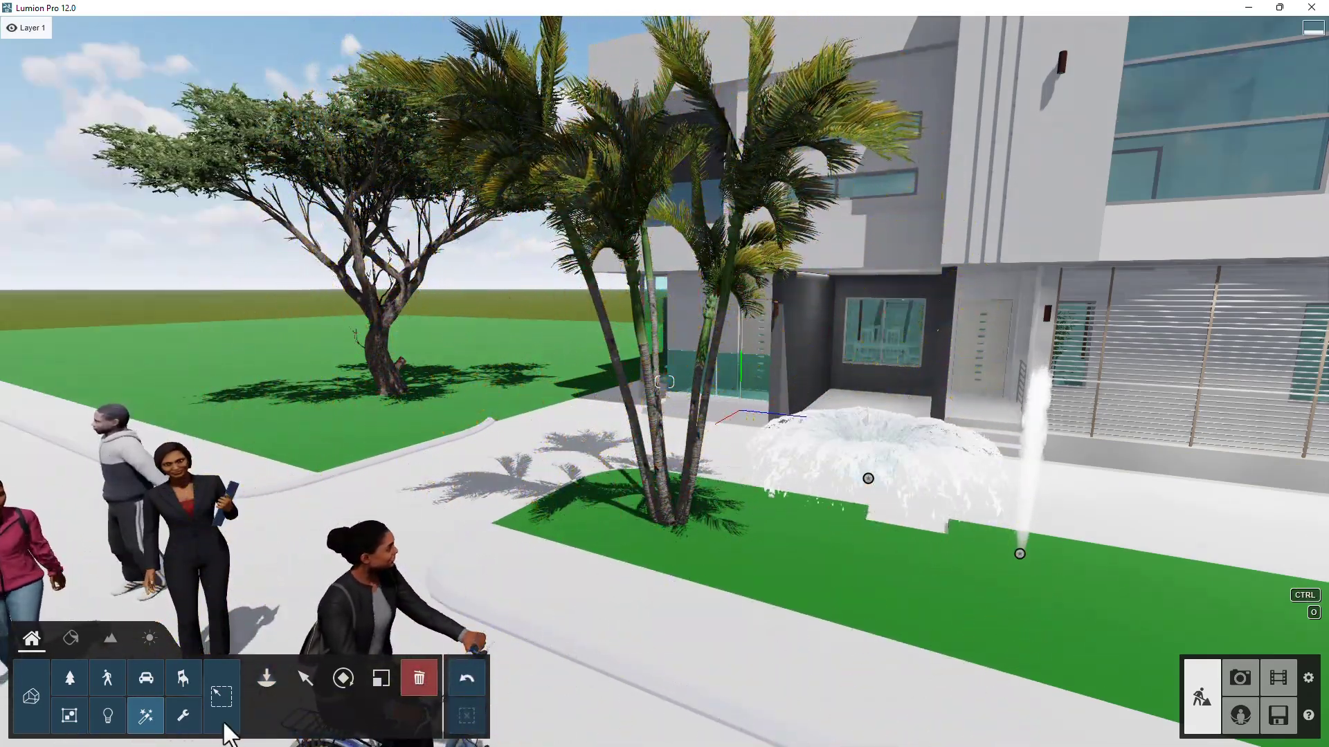
# Browse the effects library's sound categories for locations, objects and people, and the decal collections.
pyautogui.click(146, 717)
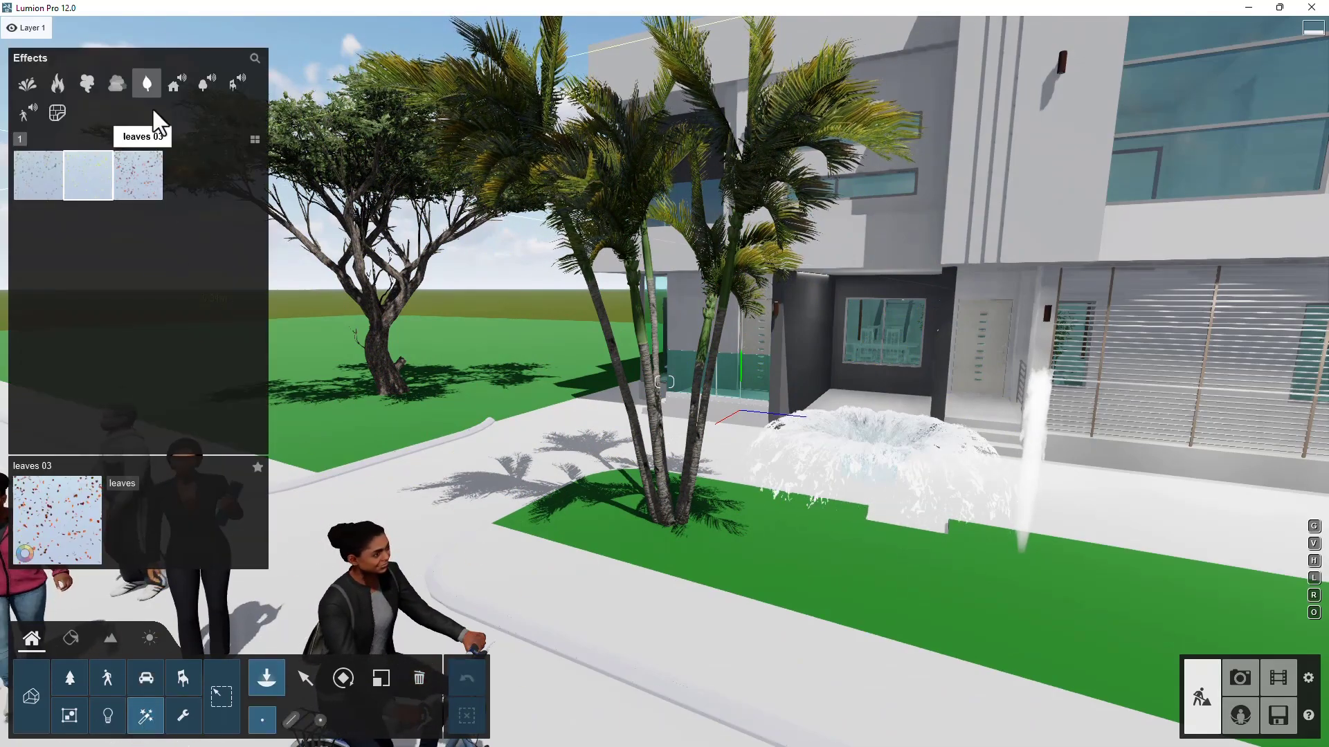
pyautogui.click(173, 84)
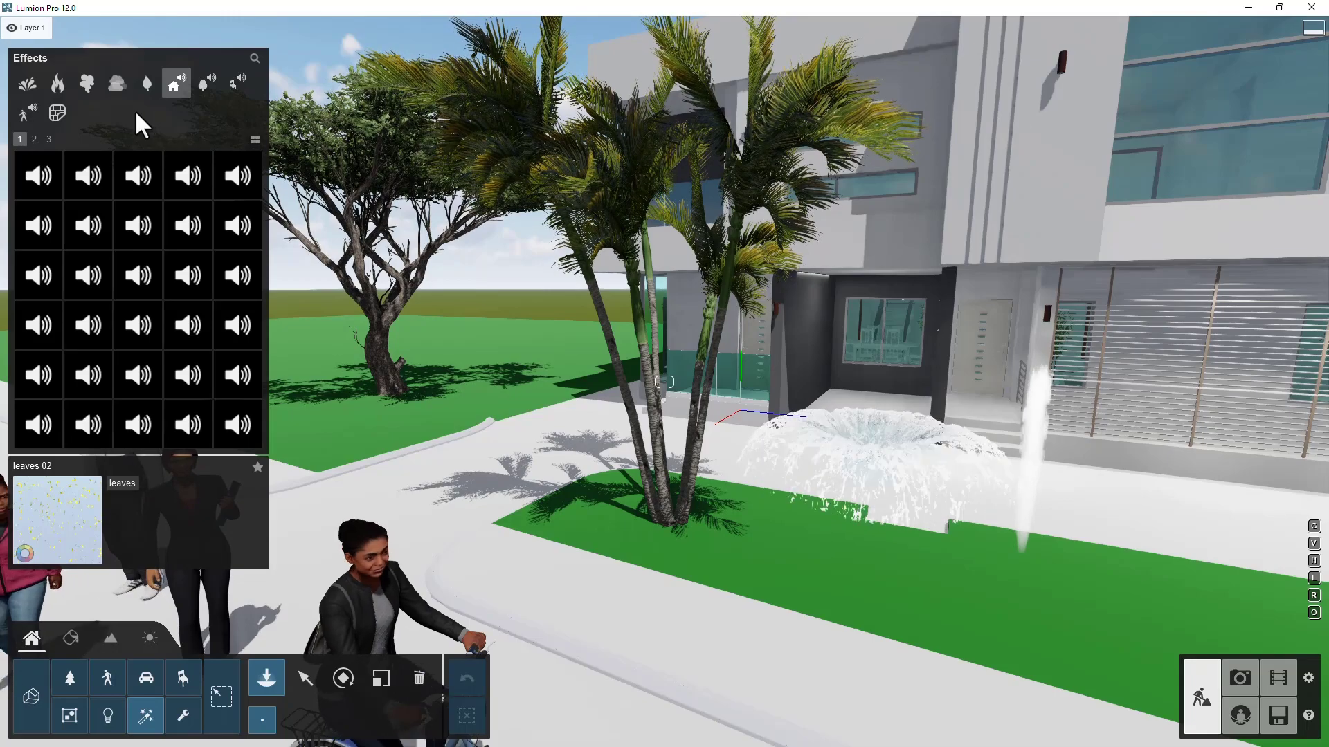
pyautogui.click(238, 85)
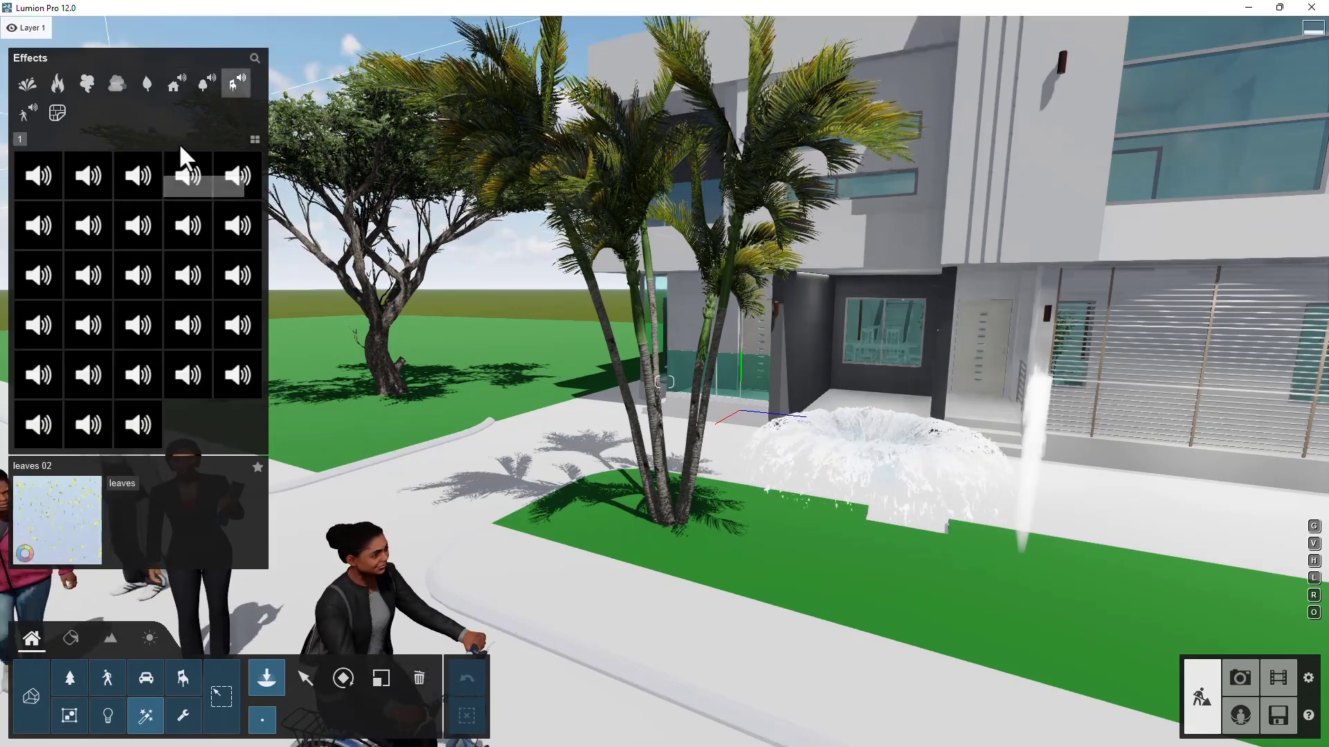
pyautogui.click(31, 118)
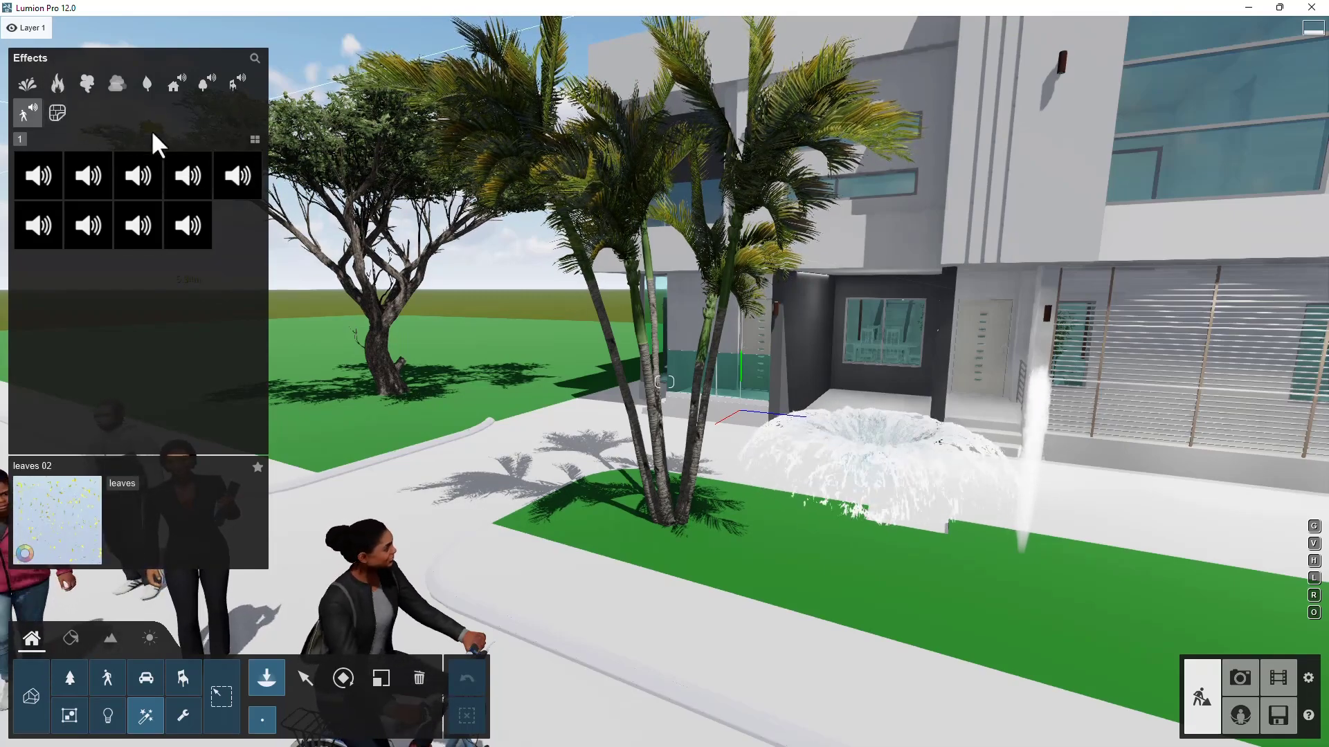
pyautogui.click(69, 119)
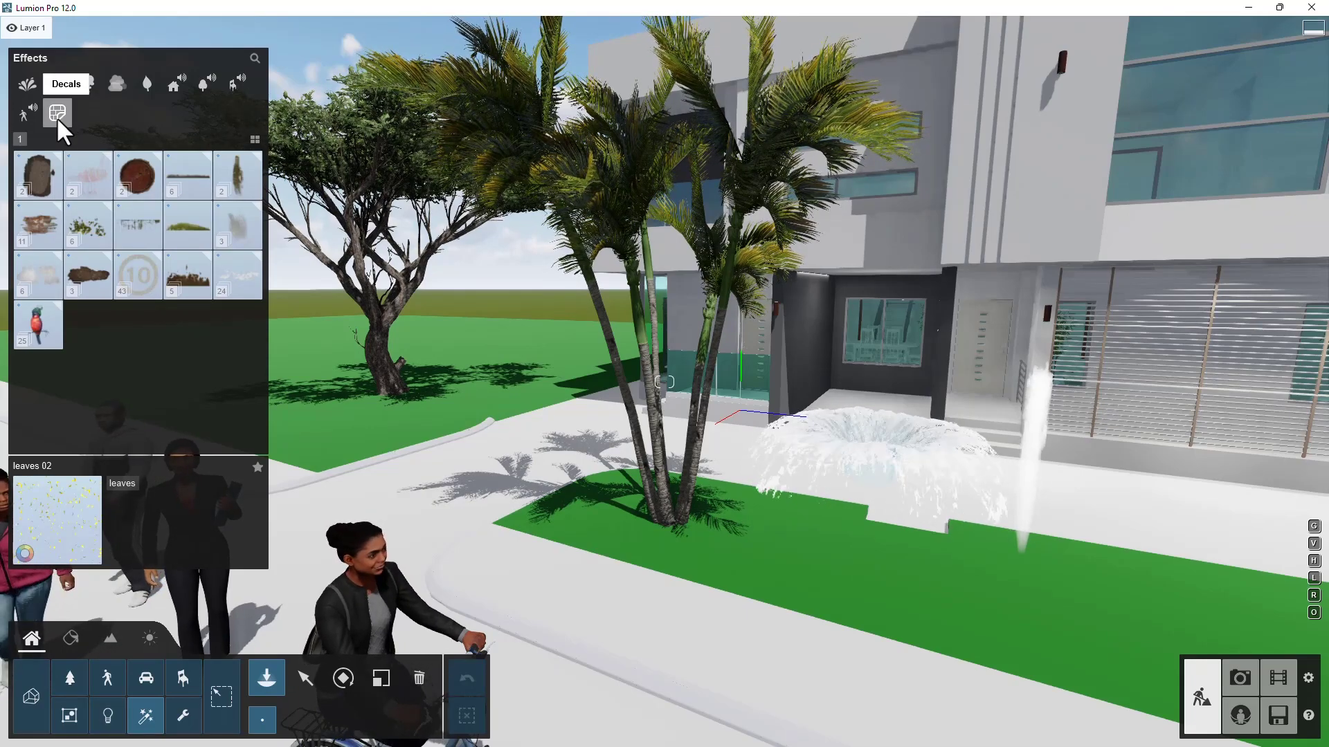
# Preview the Asphalt damage 001 a and 001 b decals on the road in front of the house.
pyautogui.press('s')
pyautogui.moveTo(651, 201)
pyautogui.mouseDown(button='right')
pyautogui.moveTo(680, 320)
pyautogui.moveTo(703, 189)
pyautogui.moveTo(666, 170)
pyautogui.moveTo(674, 197)
pyautogui.mouseUp(button='right')
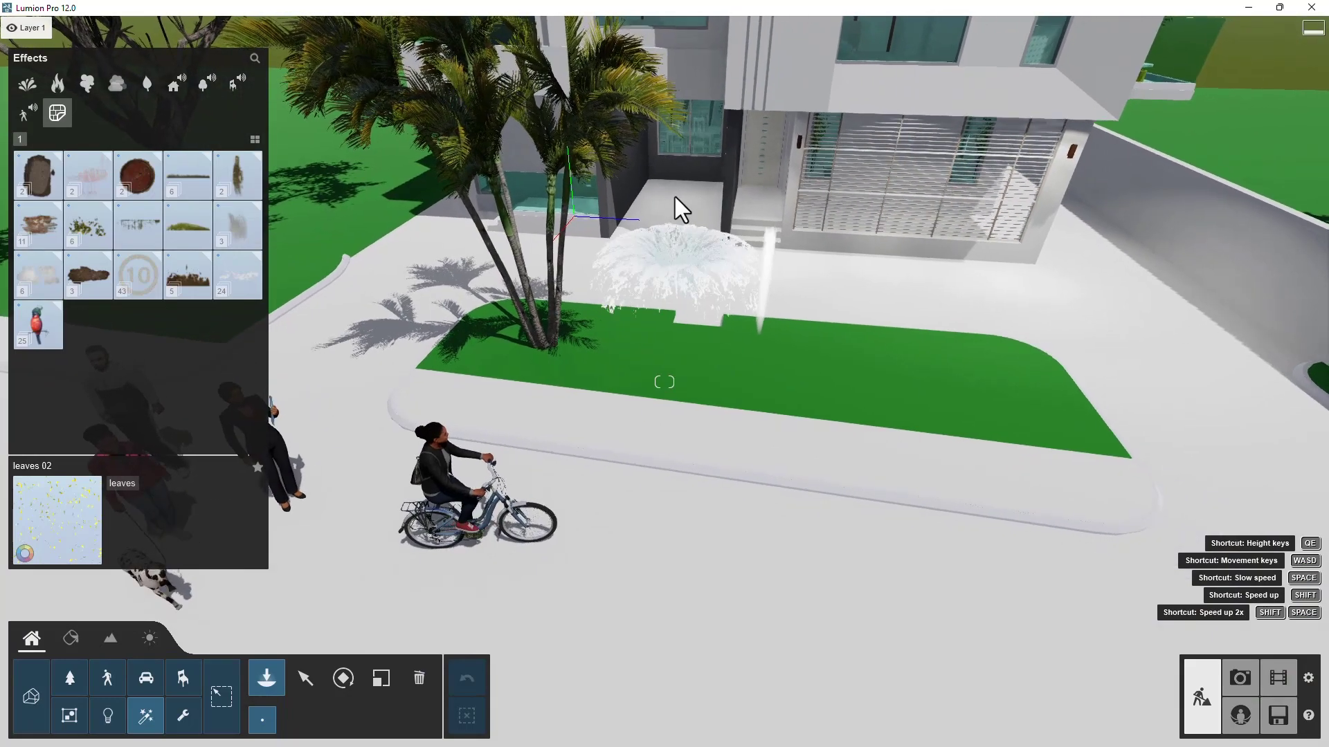
pyautogui.click(48, 181)
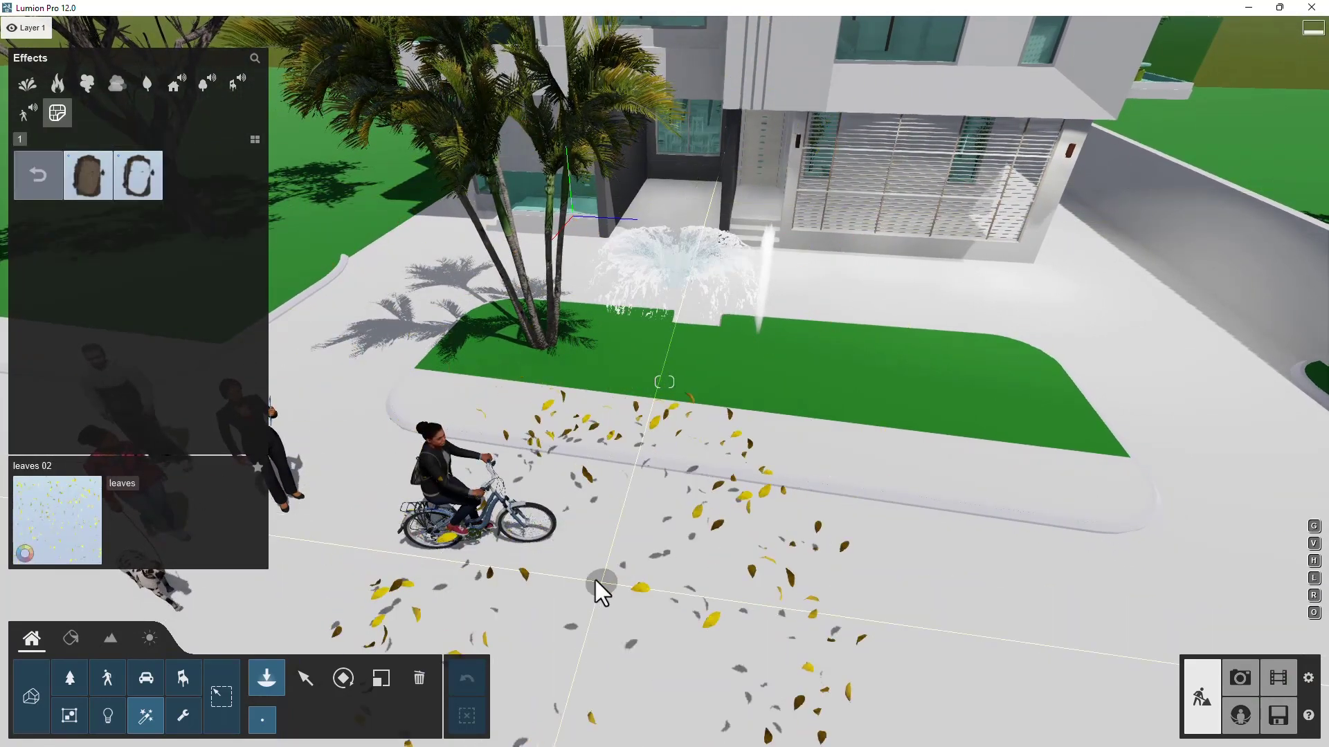
pyautogui.click(80, 192)
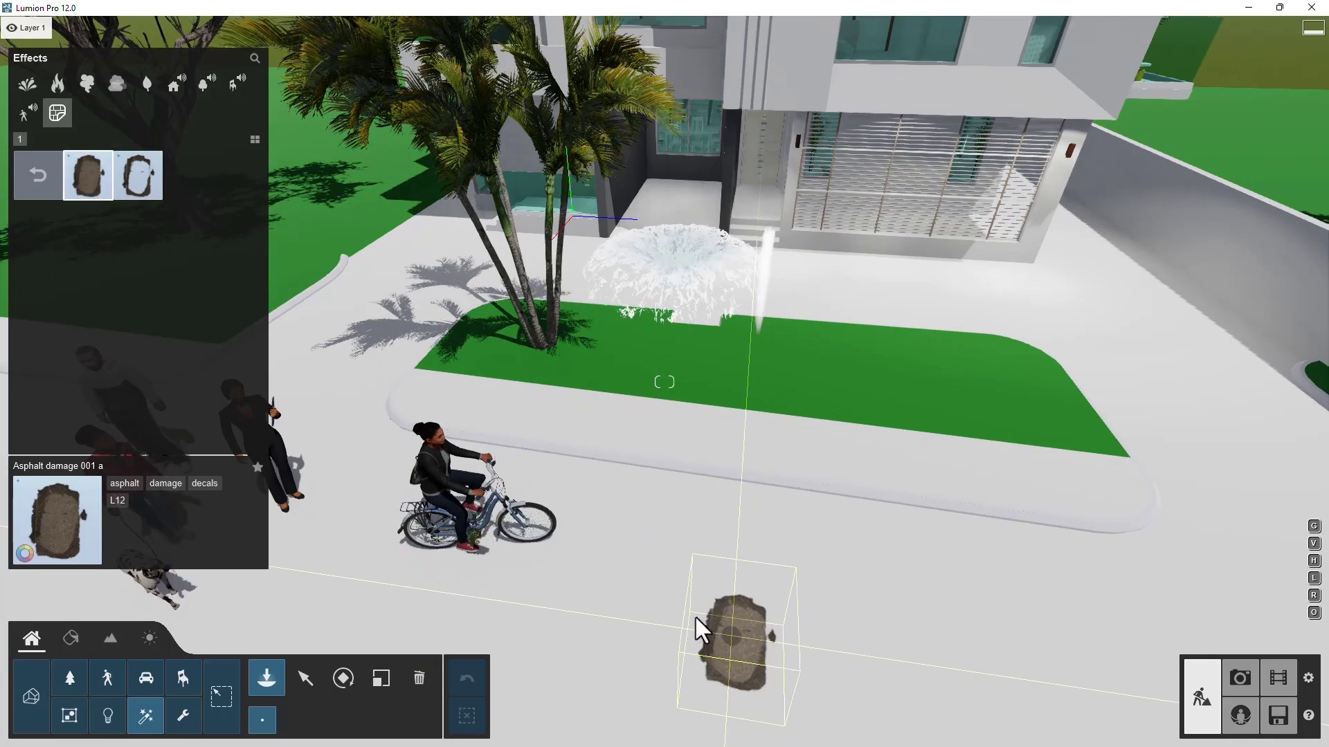
pyautogui.click(699, 537)
pyautogui.moveTo(699, 537)
pyautogui.mouseDown(button='right')
pyautogui.moveTo(700, 588)
pyautogui.moveTo(703, 543)
pyautogui.mouseUp(button='right')
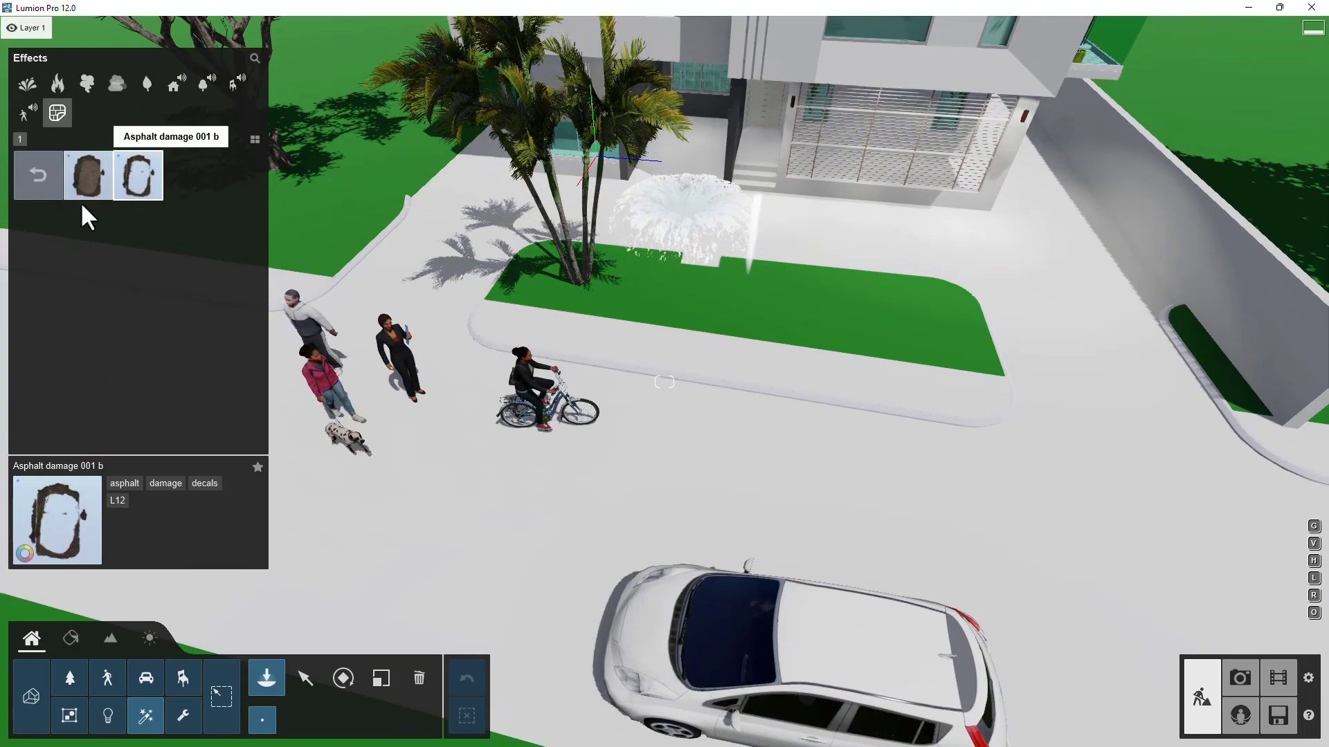
# Preview the Chalk drawing 001 a decal up close on the road between the cyclist and the white car.
pyautogui.click(41, 181)
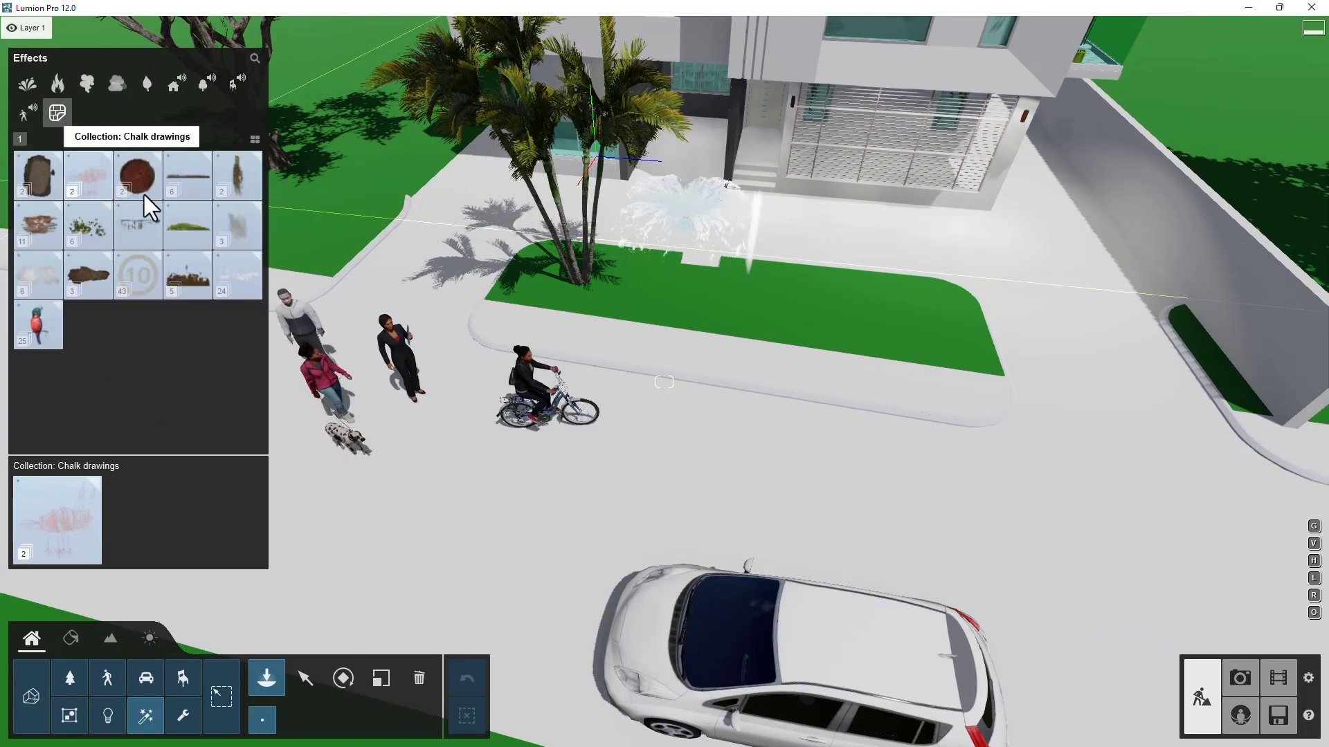
pyautogui.click(96, 183)
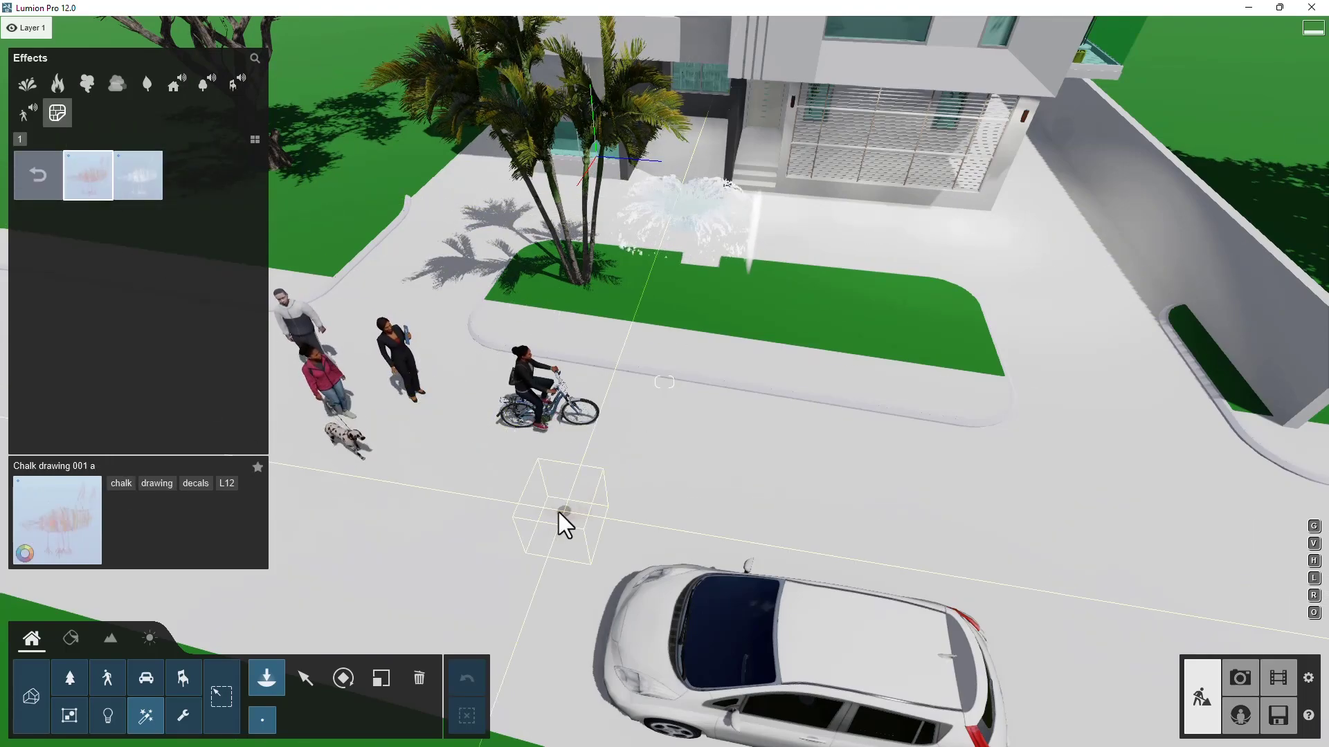
pyautogui.click(575, 526)
pyautogui.scroll(10, 632, 427)
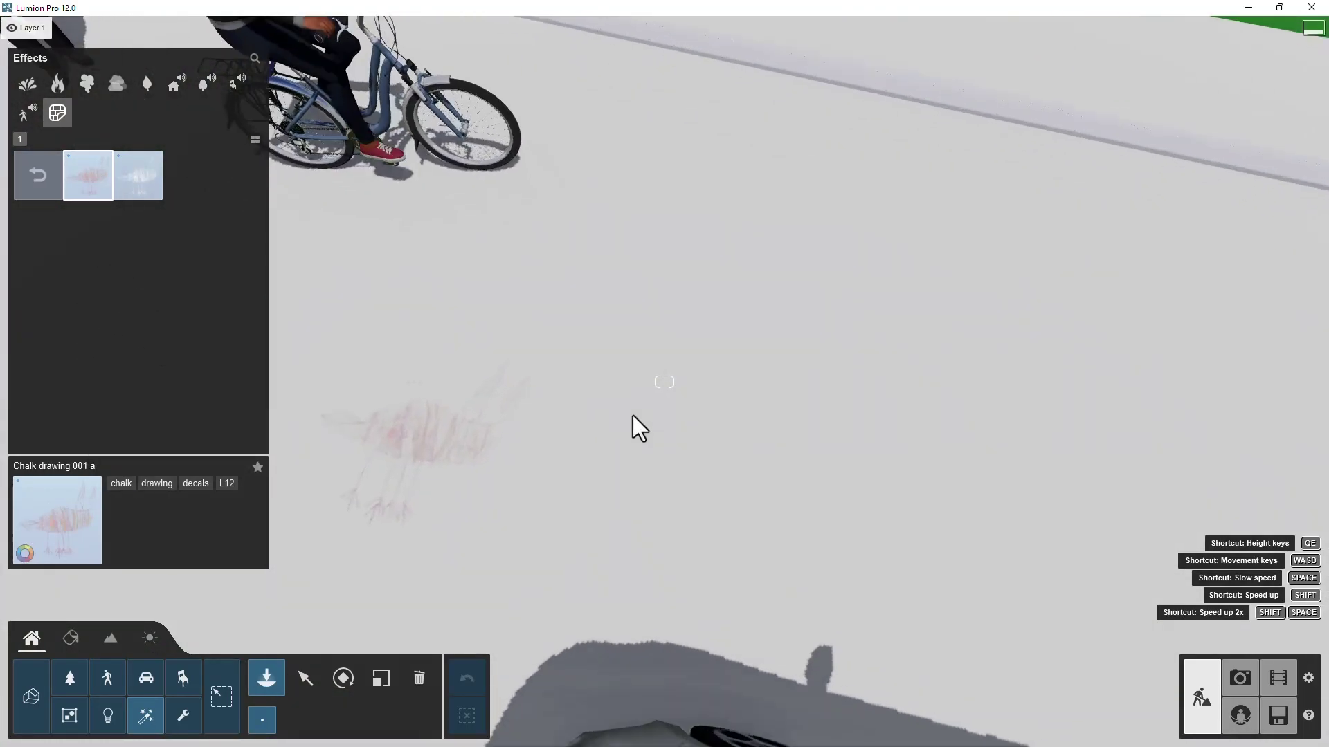
pyautogui.scroll(5, 701, 407)
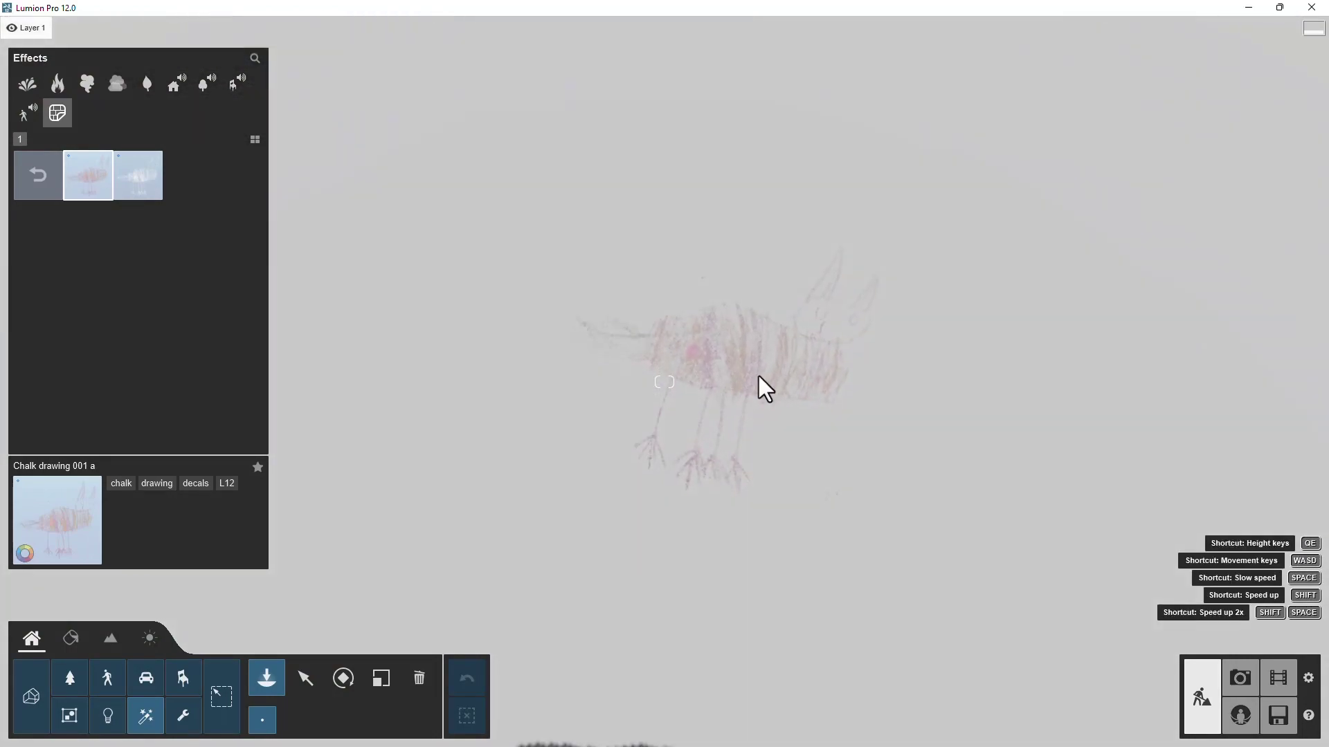
pyautogui.scroll(3, 814, 351)
pyautogui.scroll(-3, 670, 395)
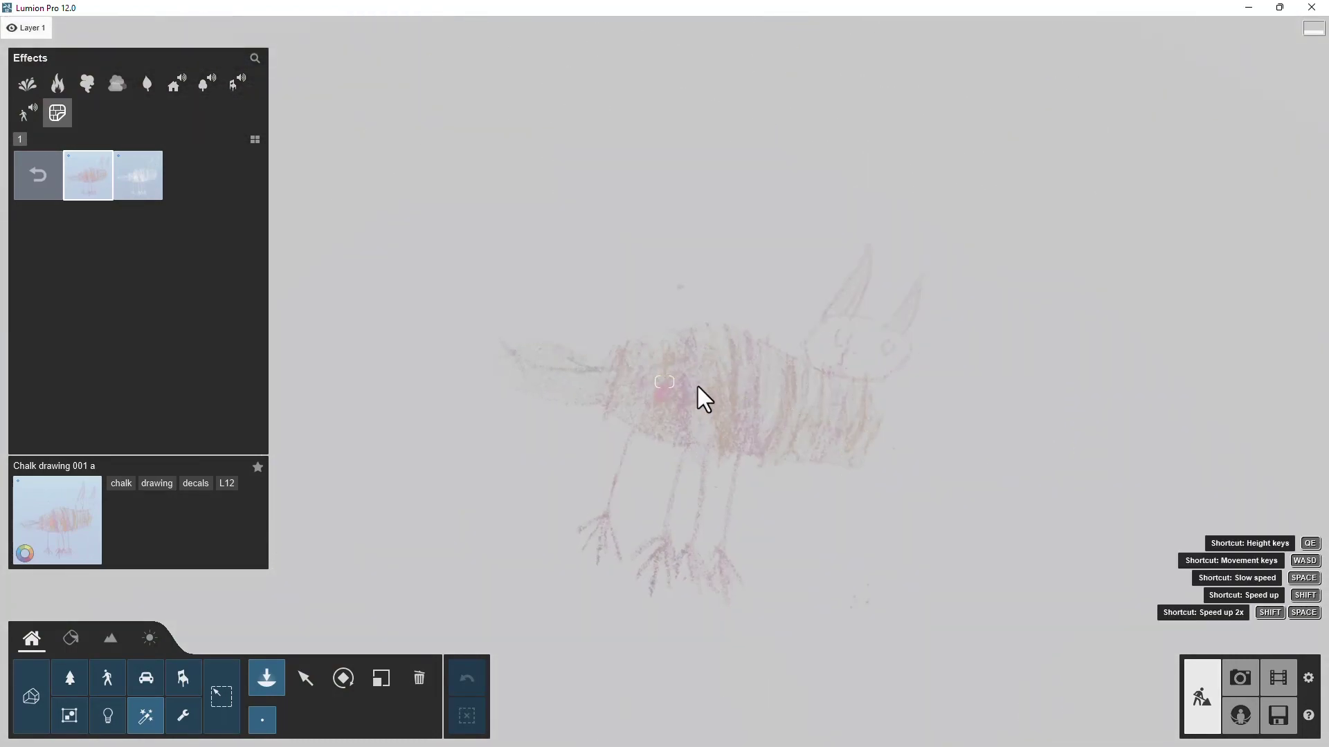
# Preview the Chalk drawing 001 b decal on the front wall and return to the decal collections.
pyautogui.click(148, 178)
pyautogui.scroll(-5, 549, 316)
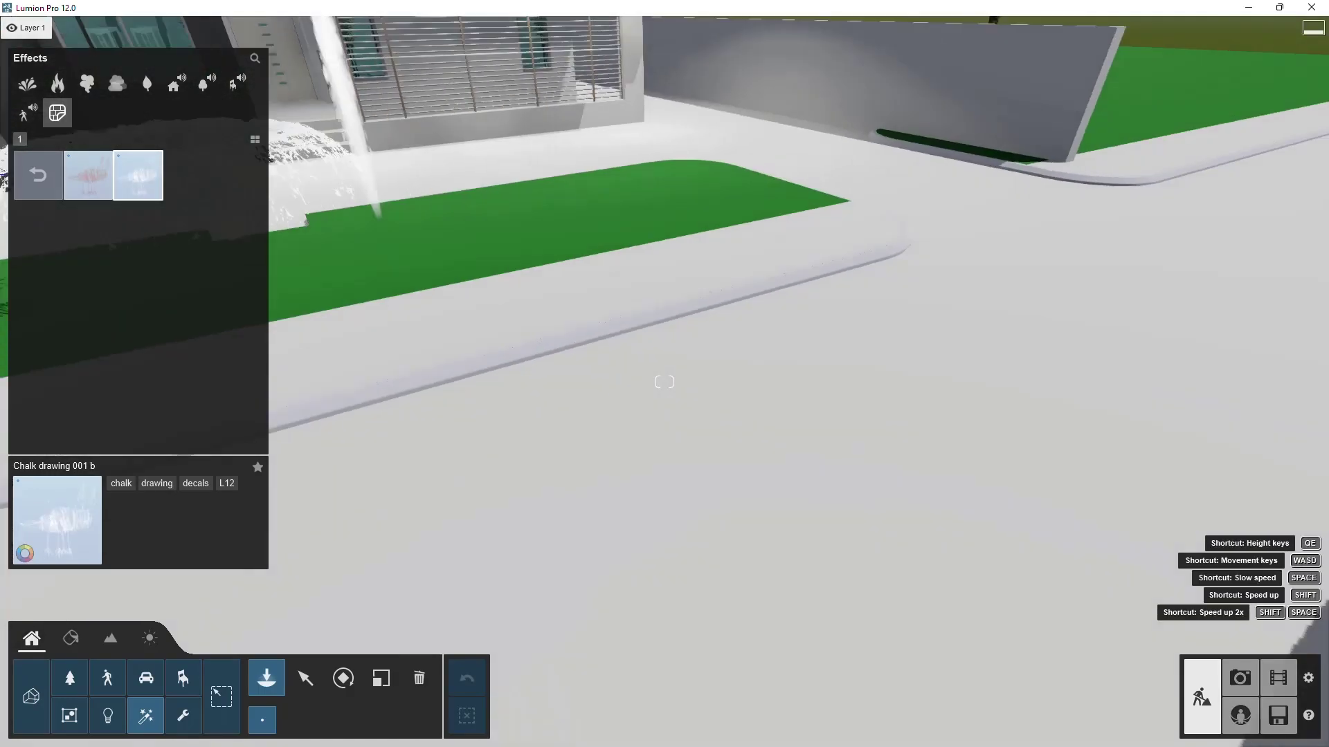
pyautogui.scroll(3, 780, 223)
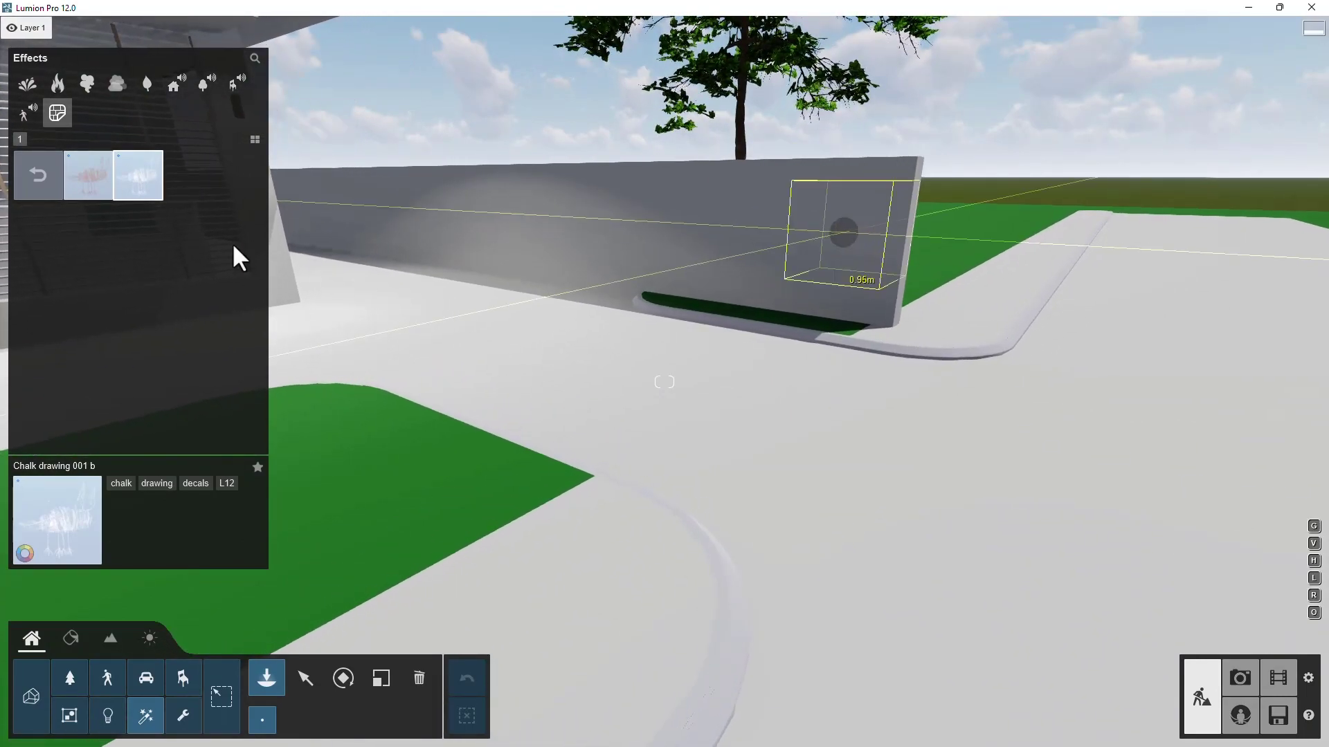
pyautogui.click(42, 193)
pyautogui.moveTo(403, 199); pyautogui.dragTo(593, 277, button='right')
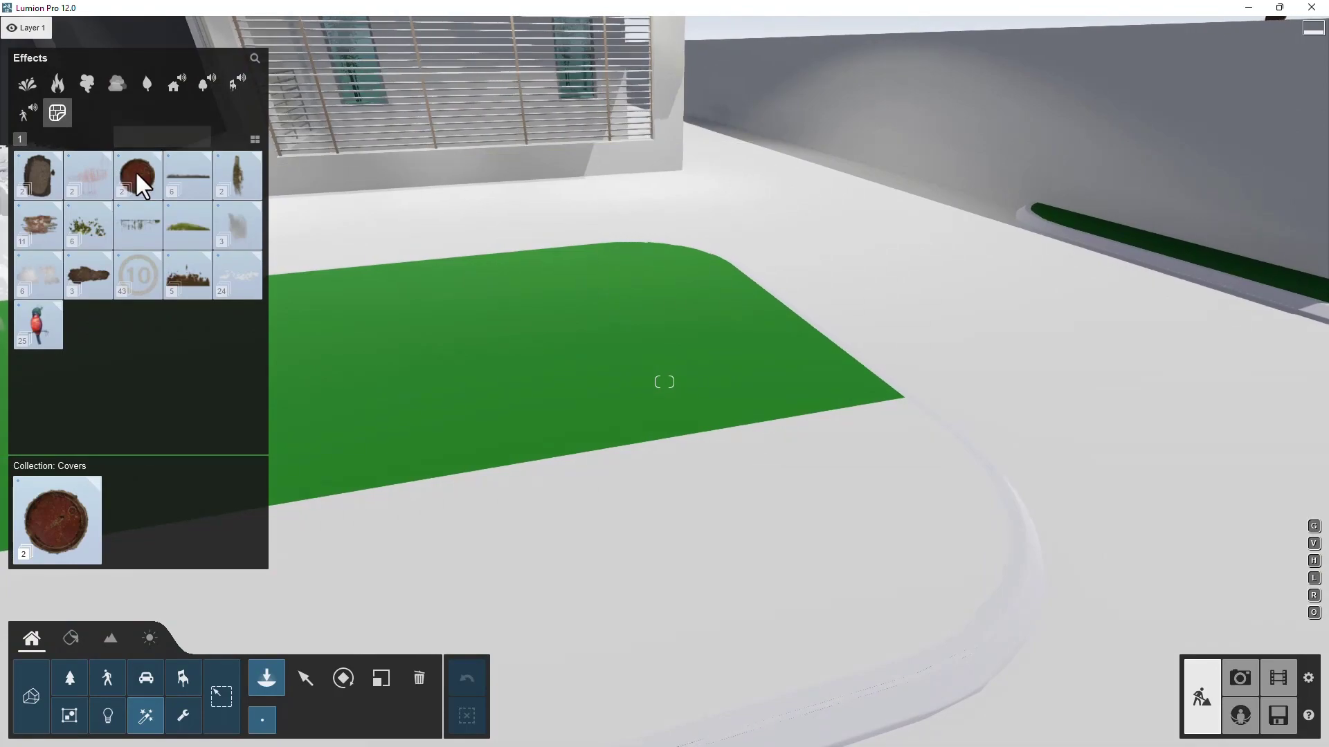
# Browse the Covers and Dirt decal collections and preview Dirt 002 c on the pavement beside the front lawn.
pyautogui.click(123, 184)
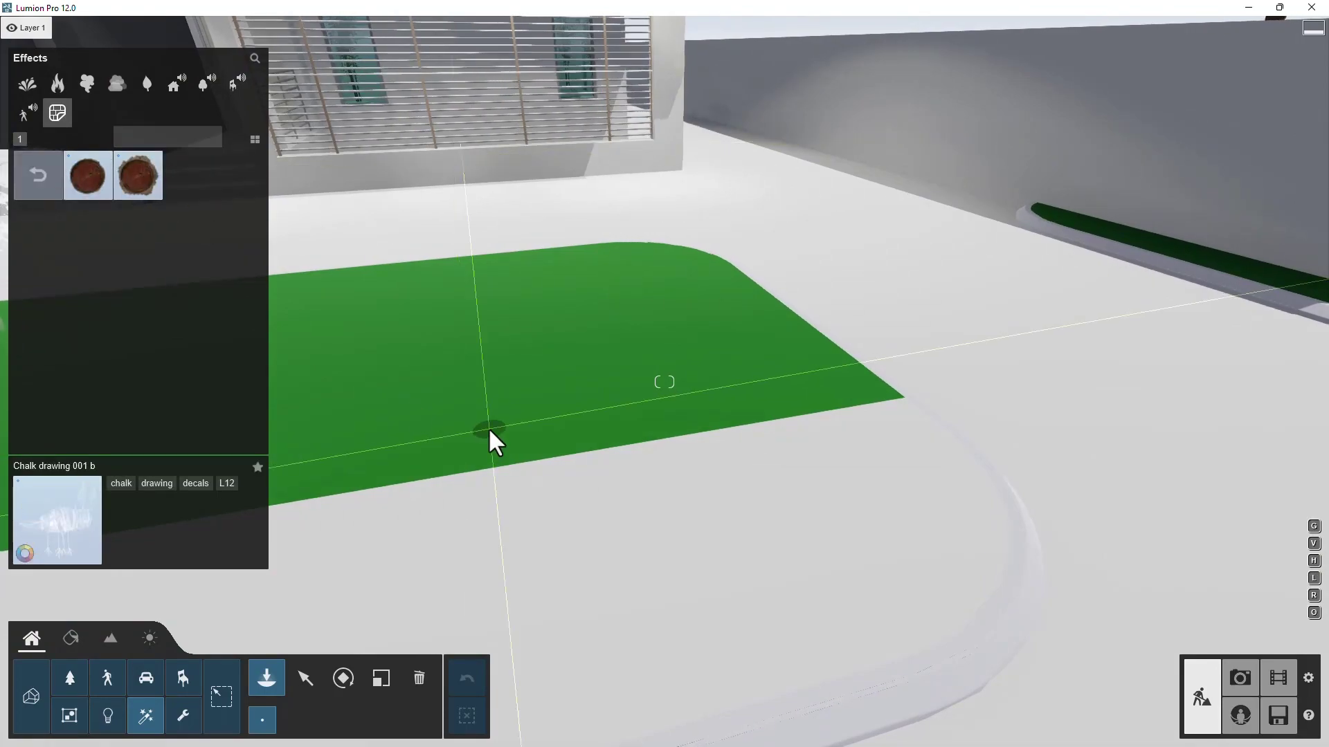
pyautogui.click(38, 180)
pyautogui.click(194, 181)
pyautogui.click(237, 181)
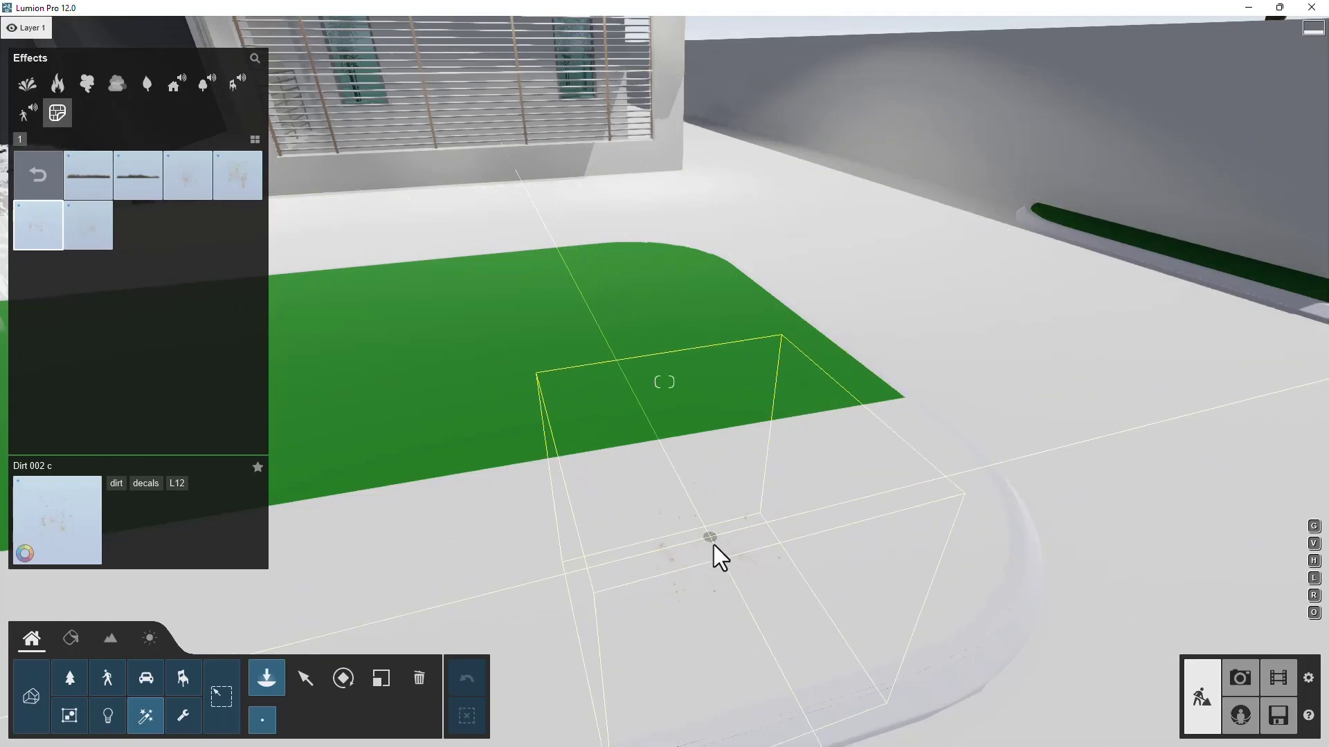
pyautogui.click(47, 181)
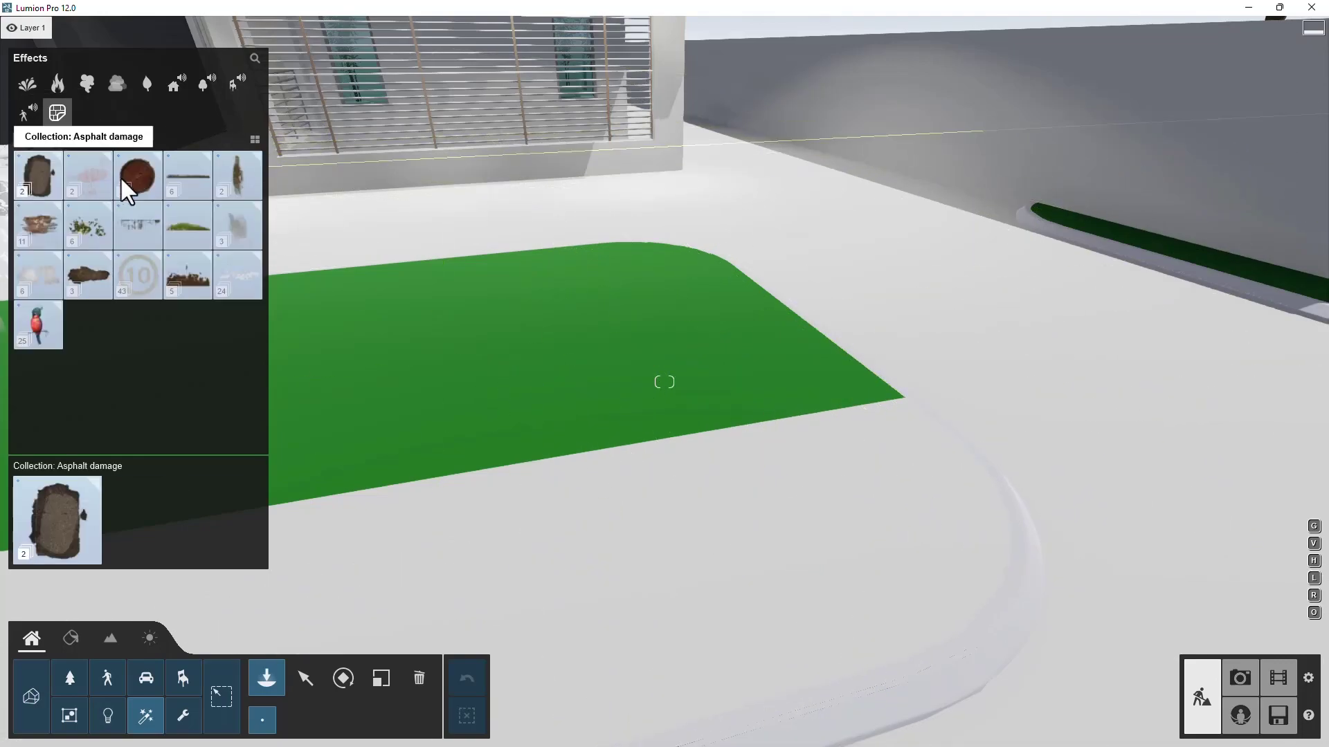
# Place the 30, 80 and Bicycle 001 road-marking decals side by side on the boundary wall next to the driveway.
pyautogui.click(148, 283)
pyautogui.scroll(-3, 554, 424)
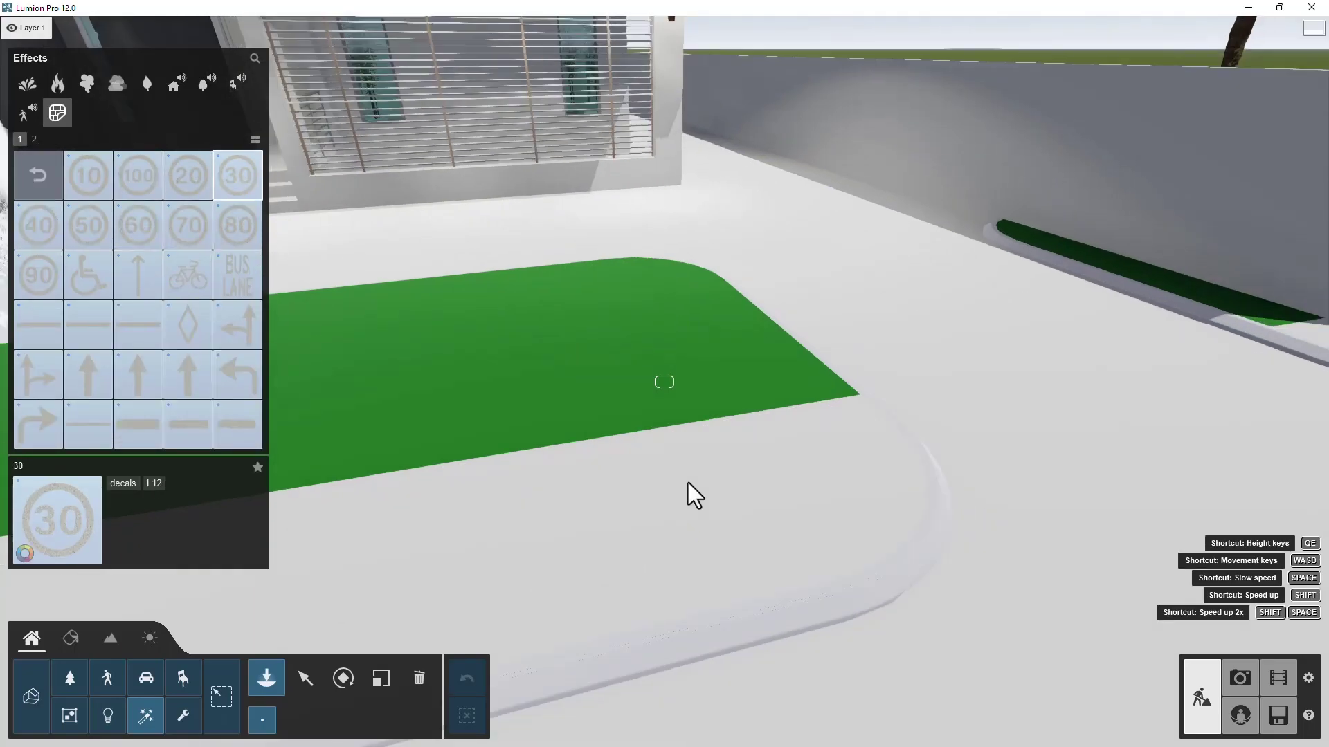
pyautogui.click(874, 547)
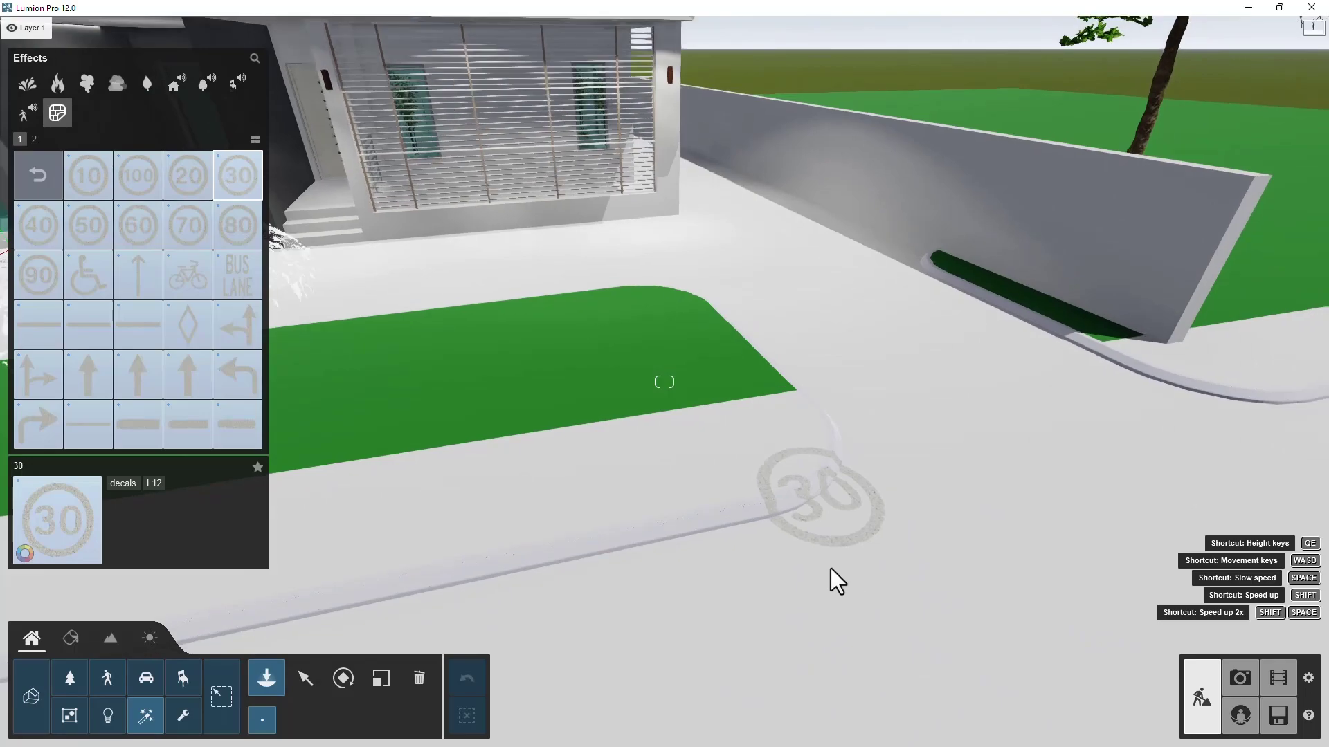
pyautogui.press('w')
pyautogui.moveTo(927, 422); pyautogui.dragTo(965, 398, button='right')
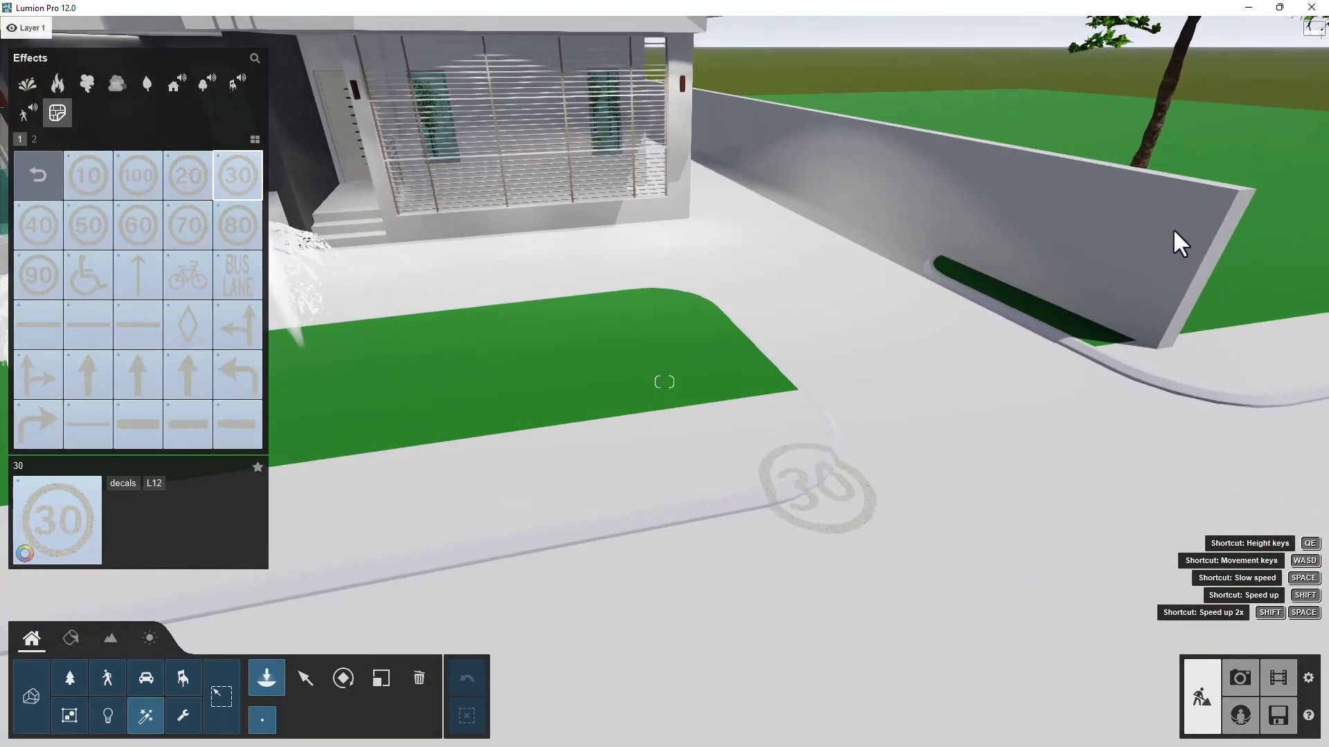
pyautogui.click(666, 262)
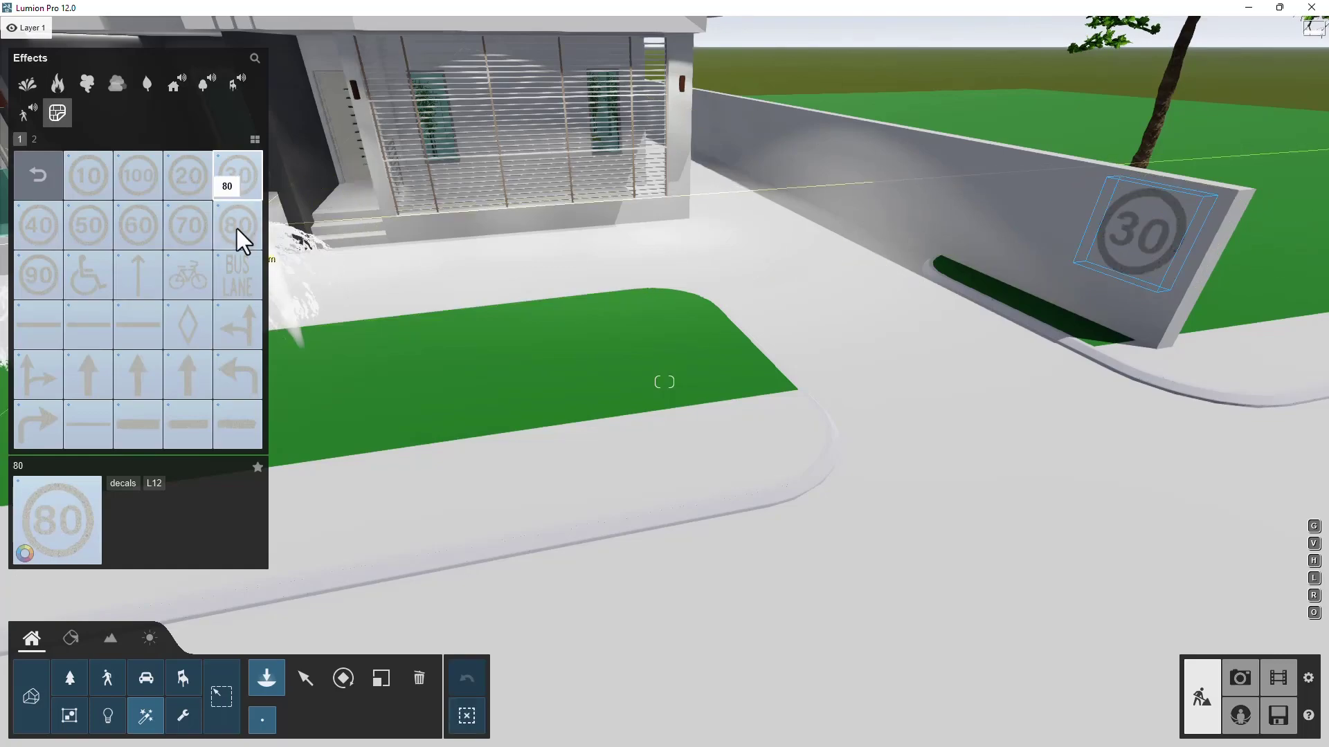
pyautogui.click(1038, 214)
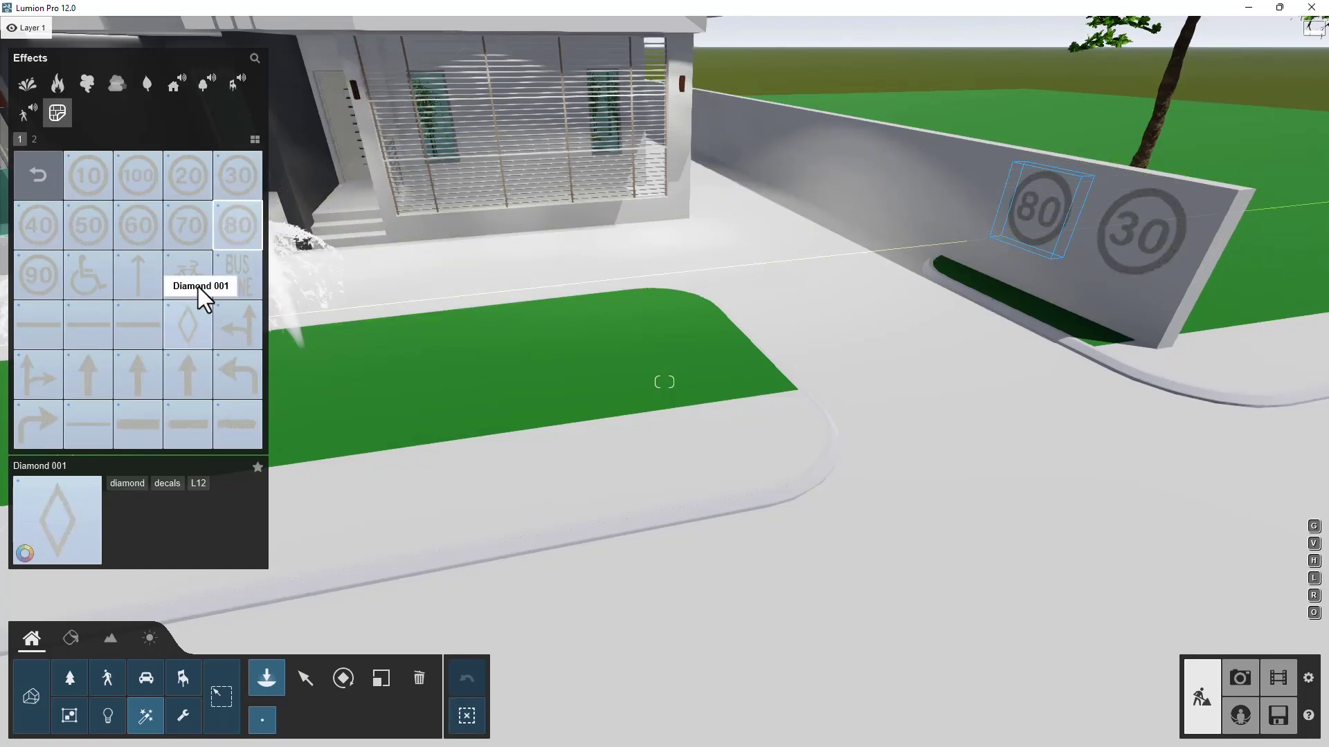
pyautogui.click(958, 201)
# Place a straight arrow decal and the Directional arrow left decal on the road beyond the boundary wall.
pyautogui.moveTo(290, 380); pyautogui.dragTo(782, 262, button='right')
pyautogui.press('w')
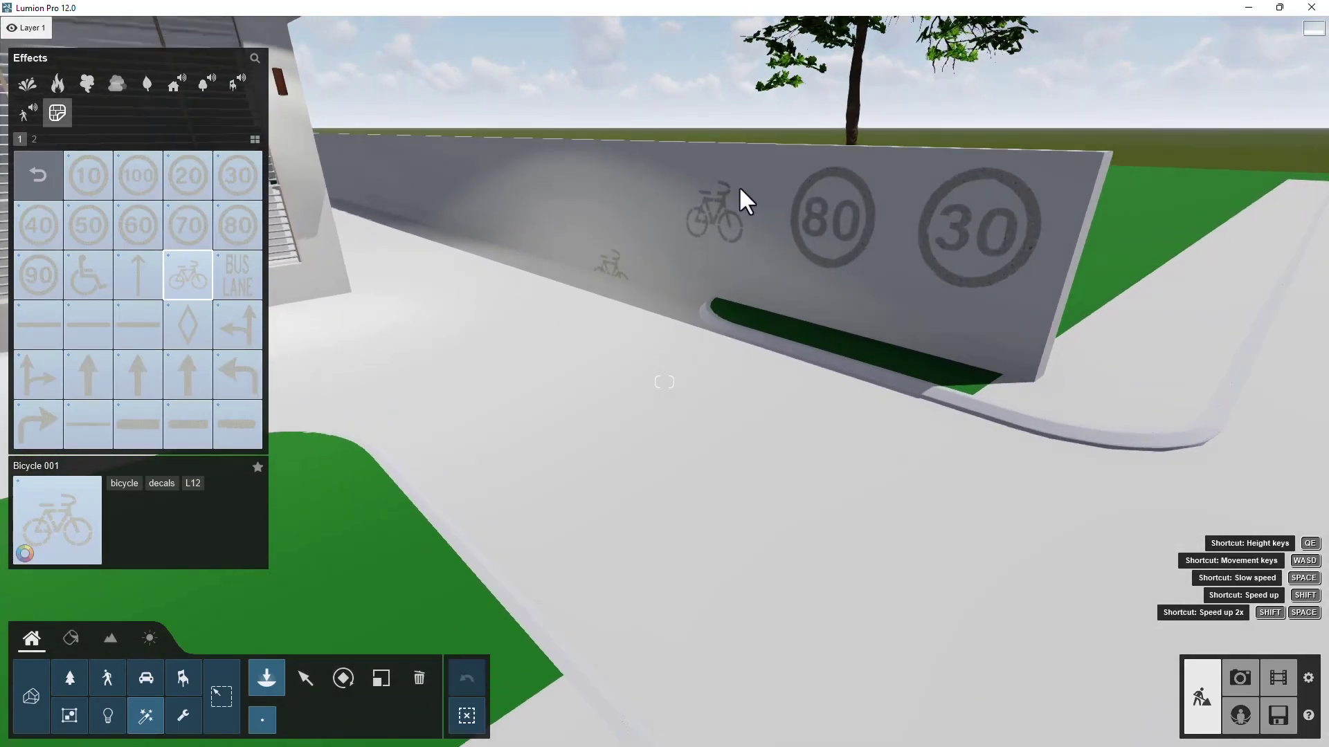
pyautogui.moveTo(741, 202); pyautogui.dragTo(852, 187, button='right')
pyautogui.press('s')
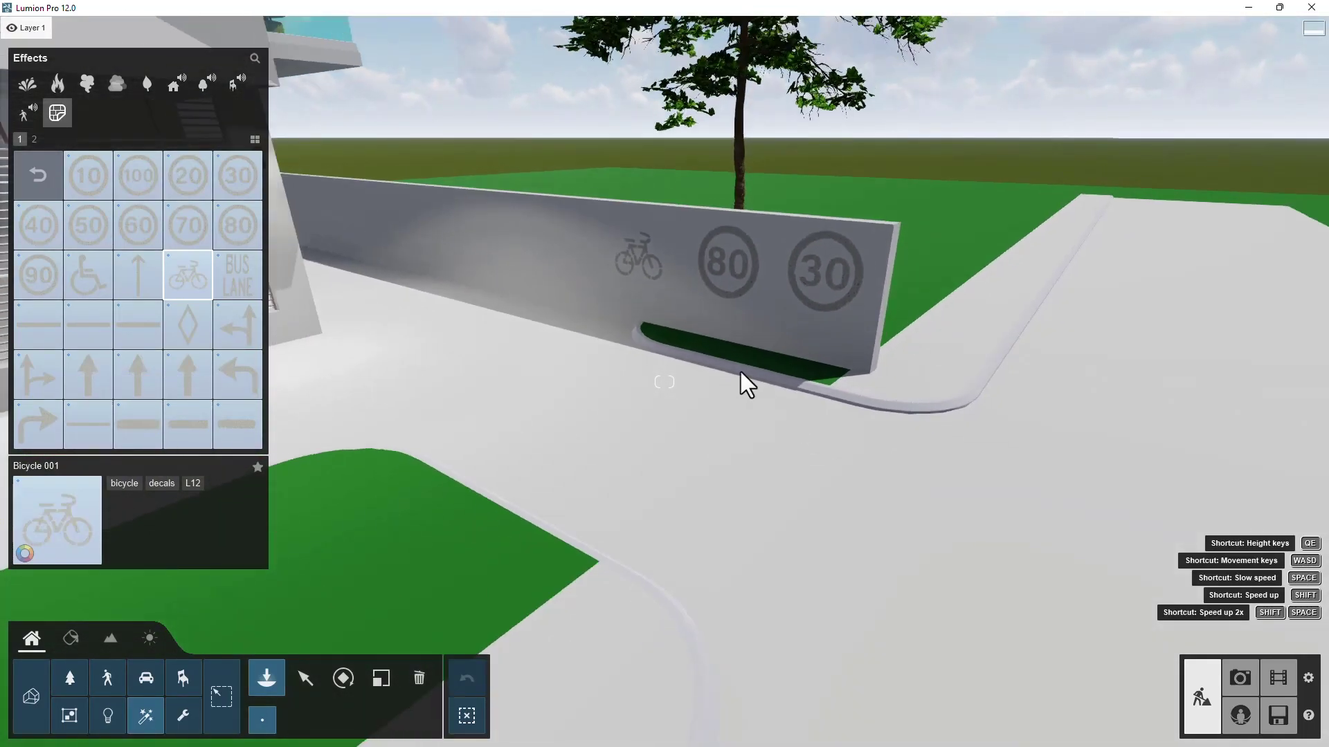
pyautogui.click(188, 374)
pyautogui.click(1044, 584)
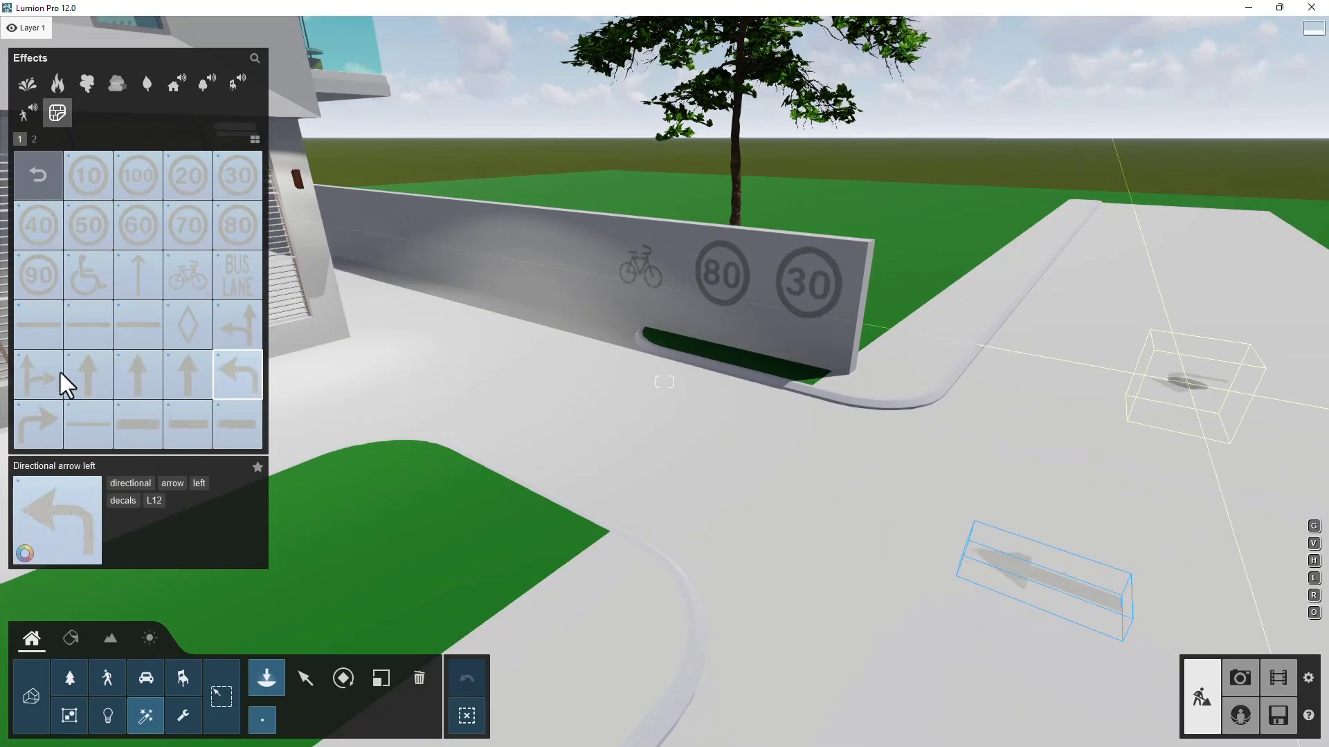
# Leave the road-marking decals and browse the Utilities library, including the Text simple object.
pyautogui.click(46, 179)
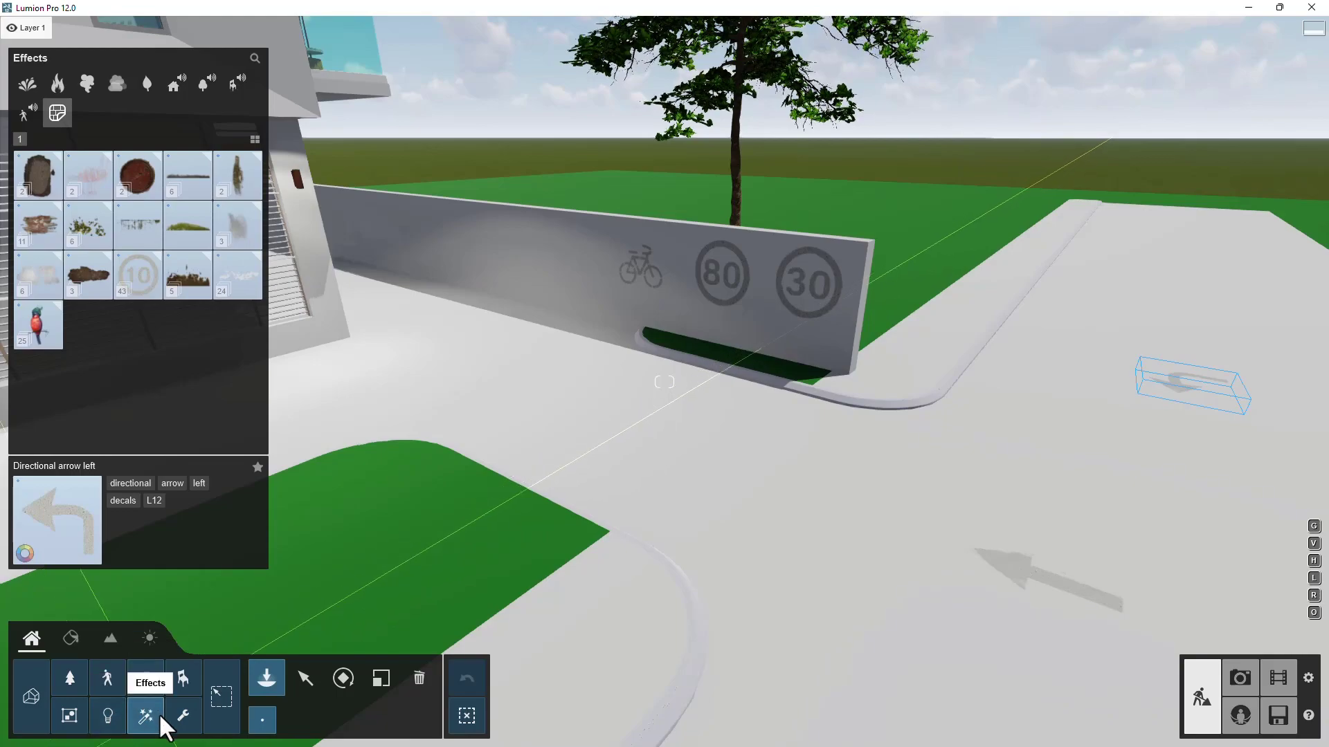
pyautogui.click(186, 719)
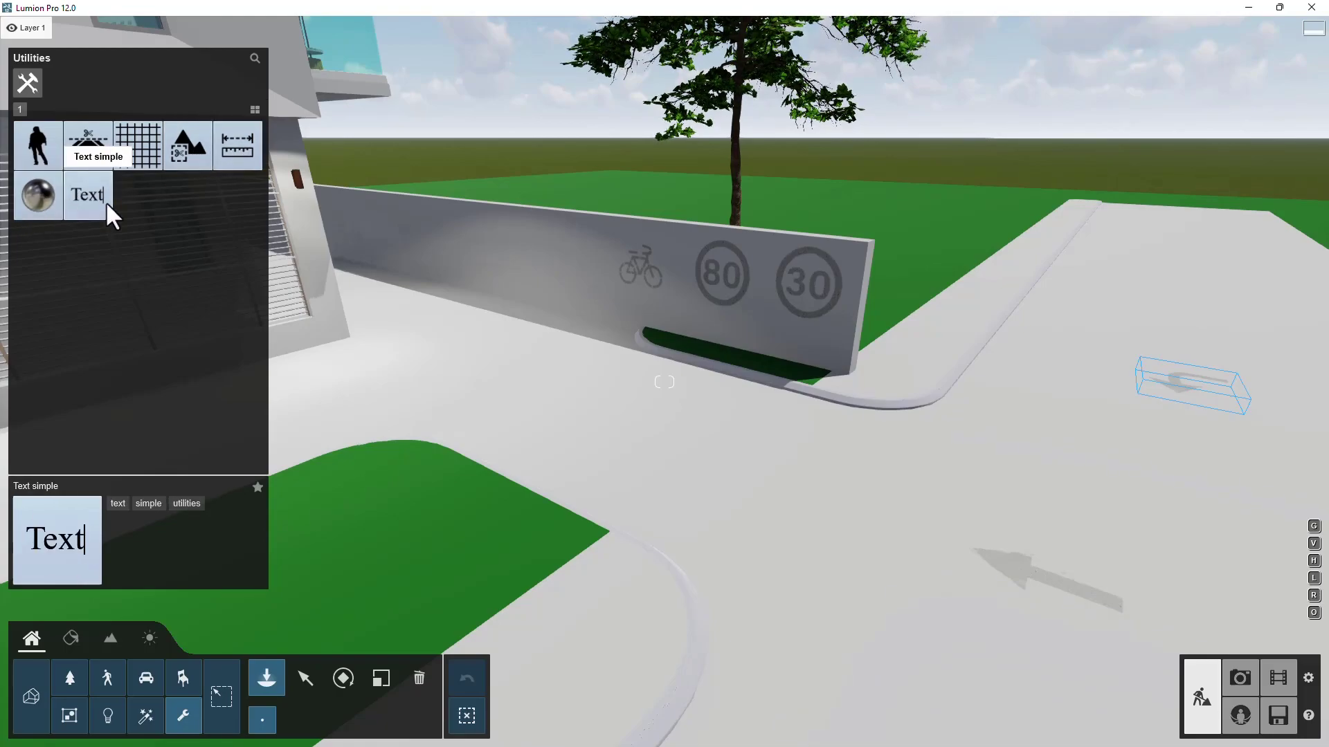
pyautogui.moveTo(548, 335); pyautogui.dragTo(362, 466, button='right')
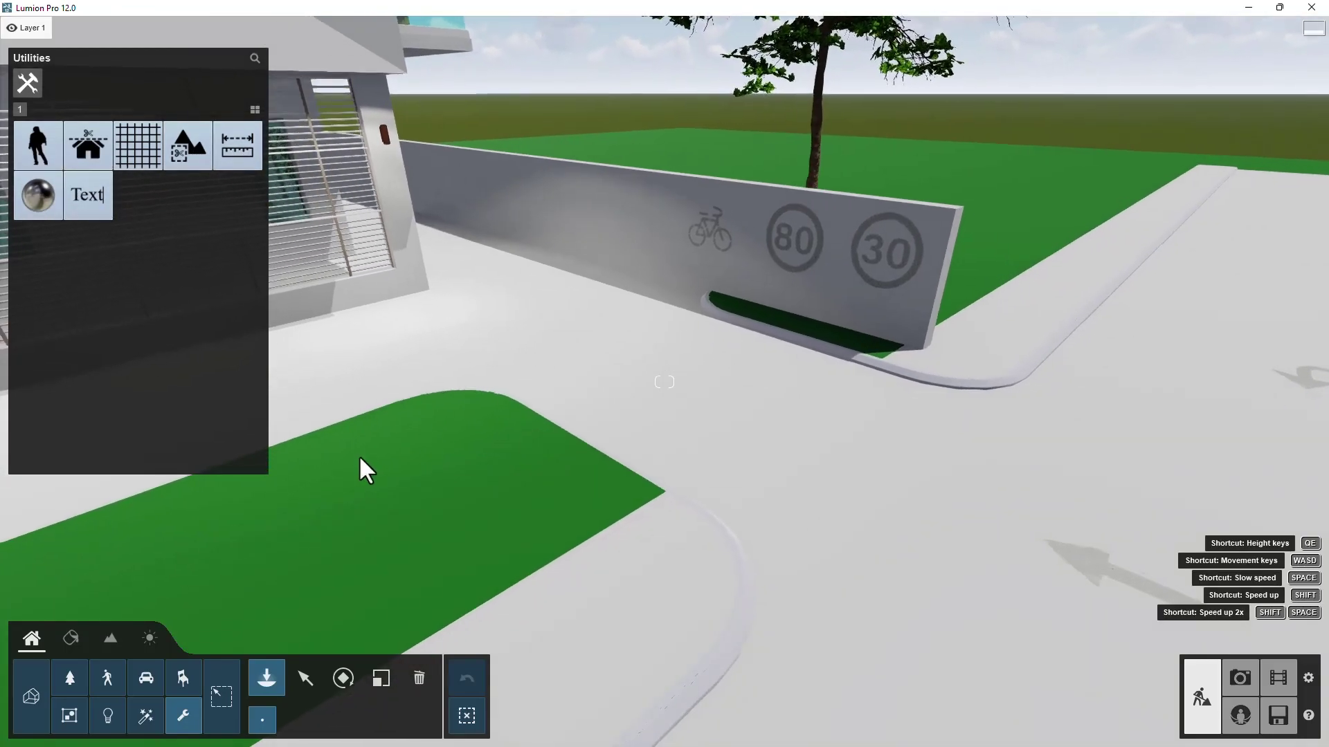
pyautogui.moveTo(474, 509); pyautogui.dragTo(620, 443, button='right')
pyautogui.press('s')
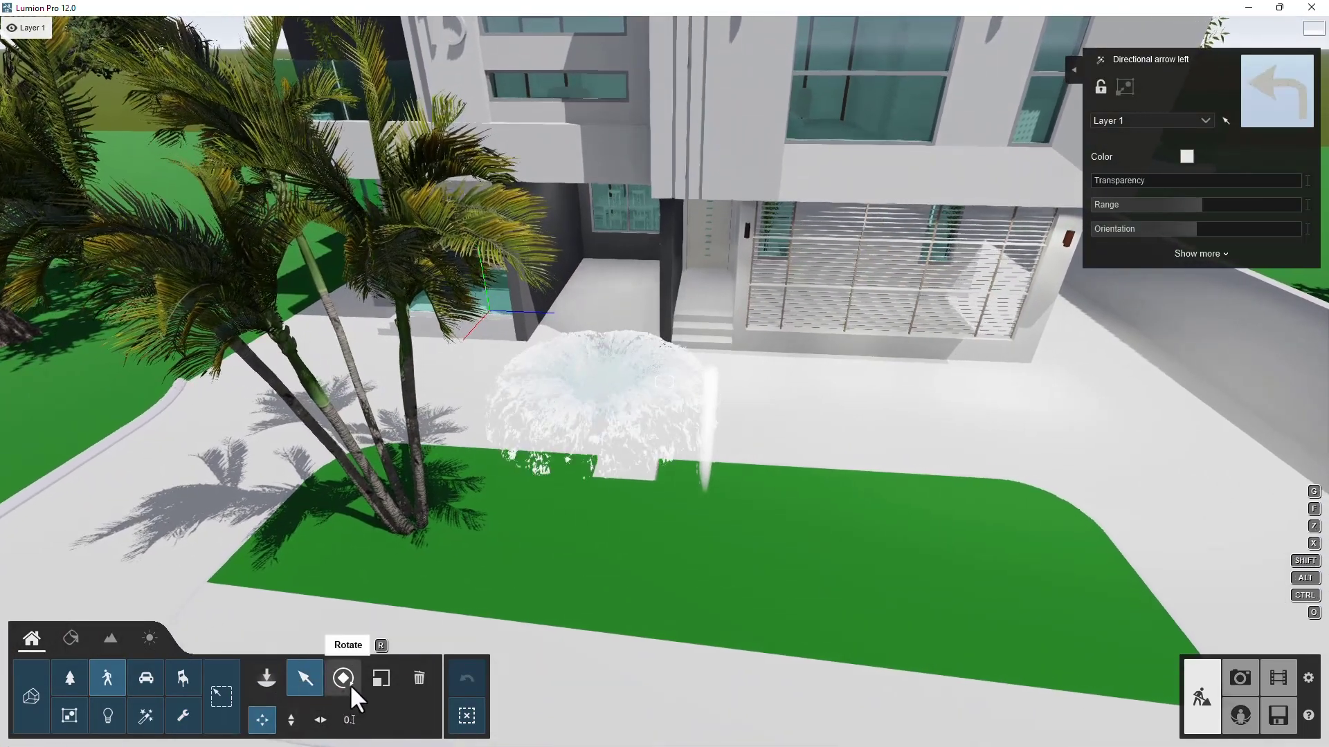
# Rotate the ArecaPalm 003 on the front lawn, and set its orientation to 0.0°.
pyautogui.click(341, 680)
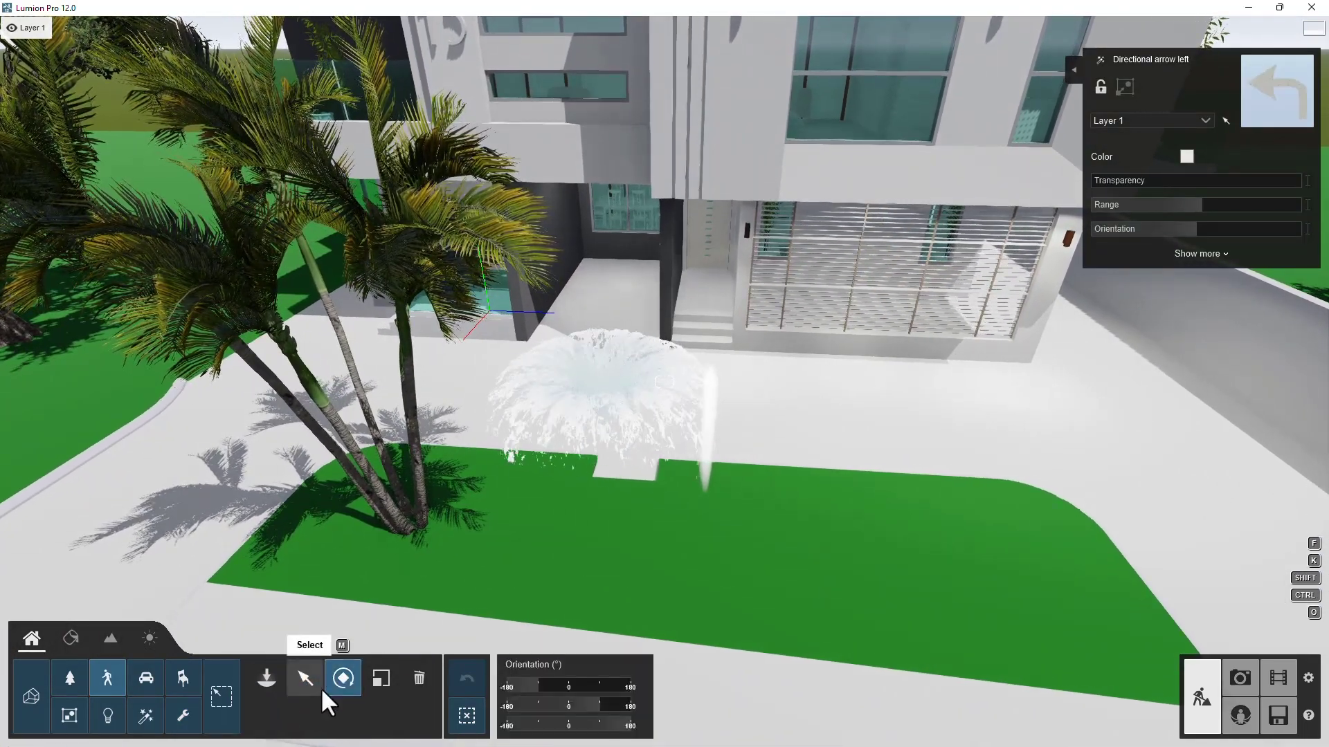
pyautogui.press('w')
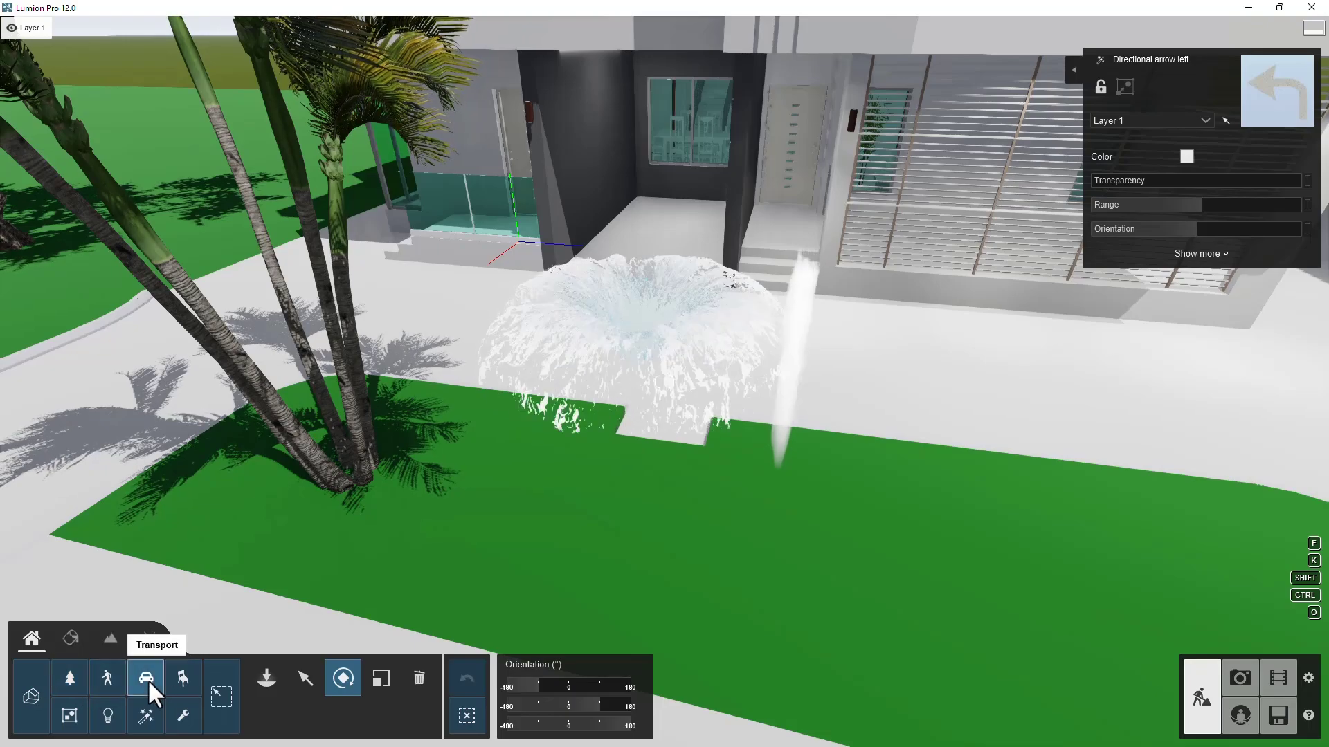
pyautogui.click(101, 679)
pyautogui.moveTo(319, 482); pyautogui.dragTo(325, 477, button='right')
pyautogui.press('a')
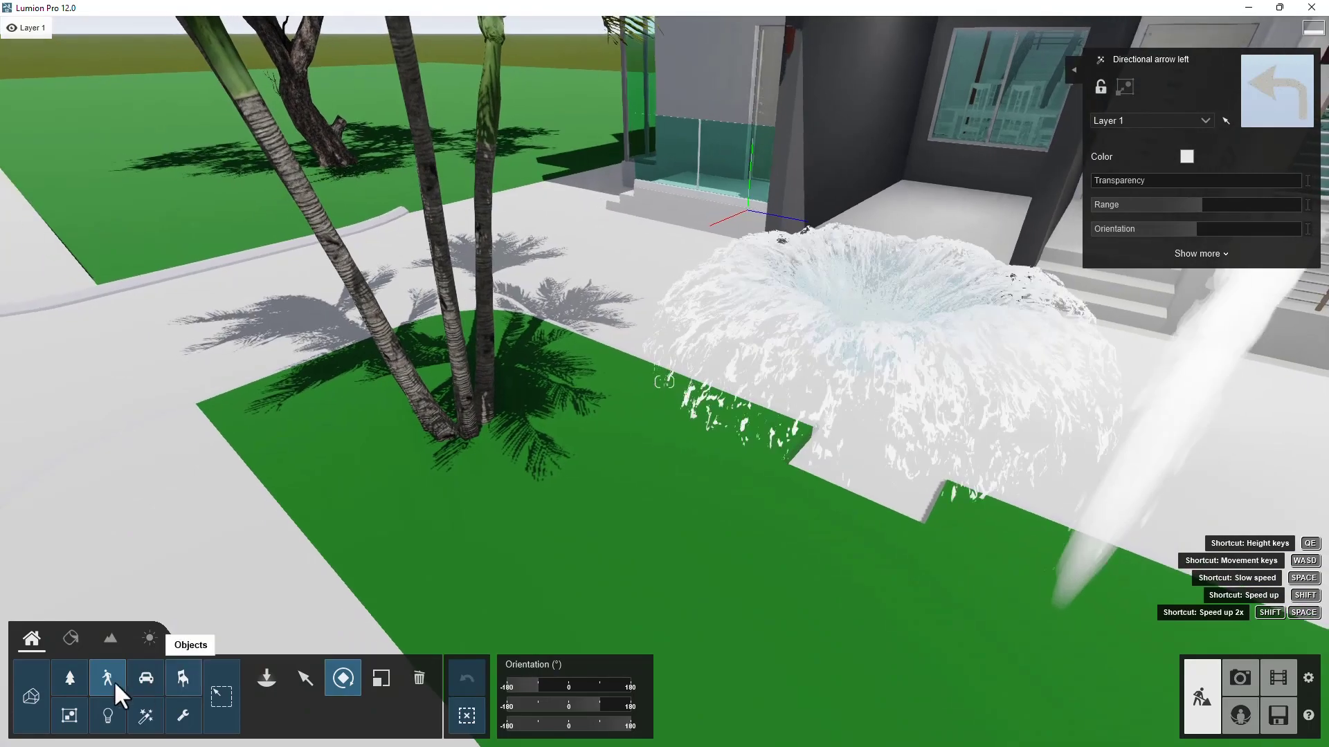
pyautogui.click(79, 681)
pyautogui.click(346, 679)
pyautogui.moveTo(349, 676); pyautogui.dragTo(500, 485, button='right')
pyautogui.moveTo(505, 490); pyautogui.dragTo(554, 413)
pyautogui.moveTo(553, 412); pyautogui.dragTo(569, 497, button='right')
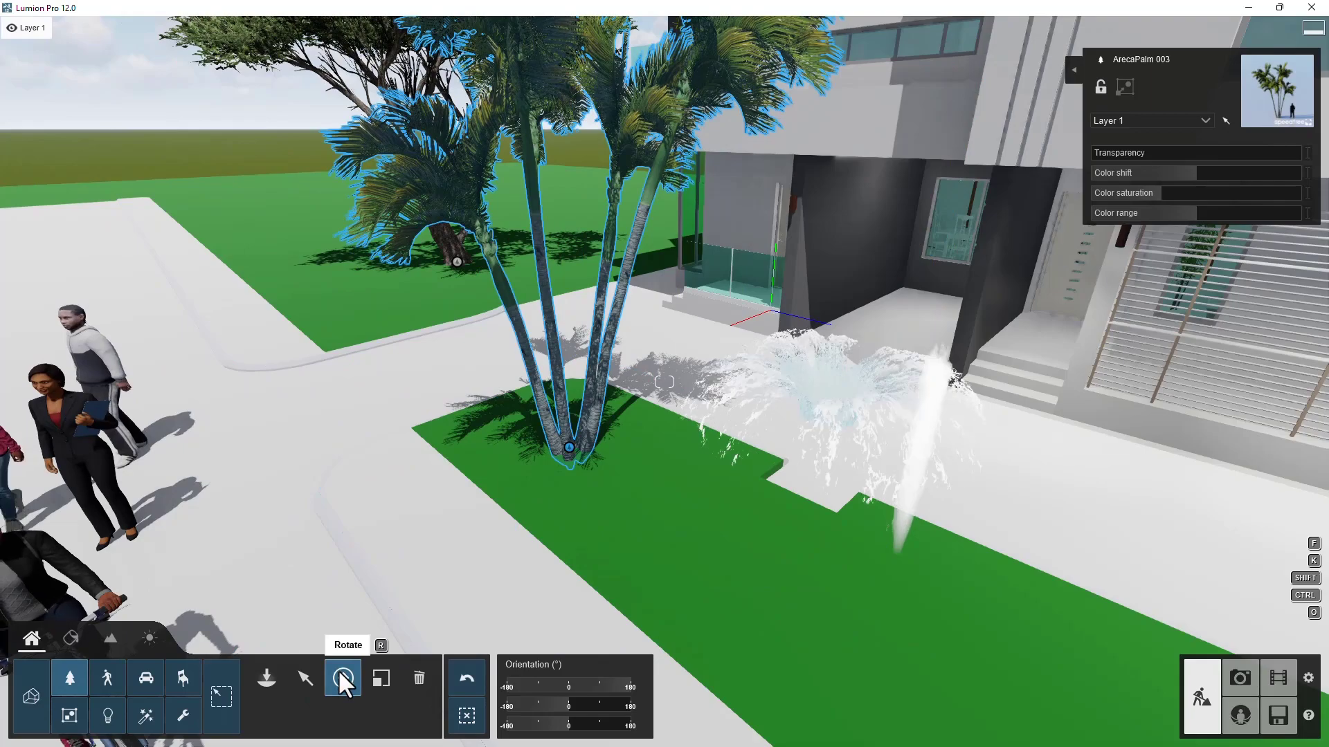
pyautogui.moveTo(617, 682); pyautogui.dragTo(569, 732)
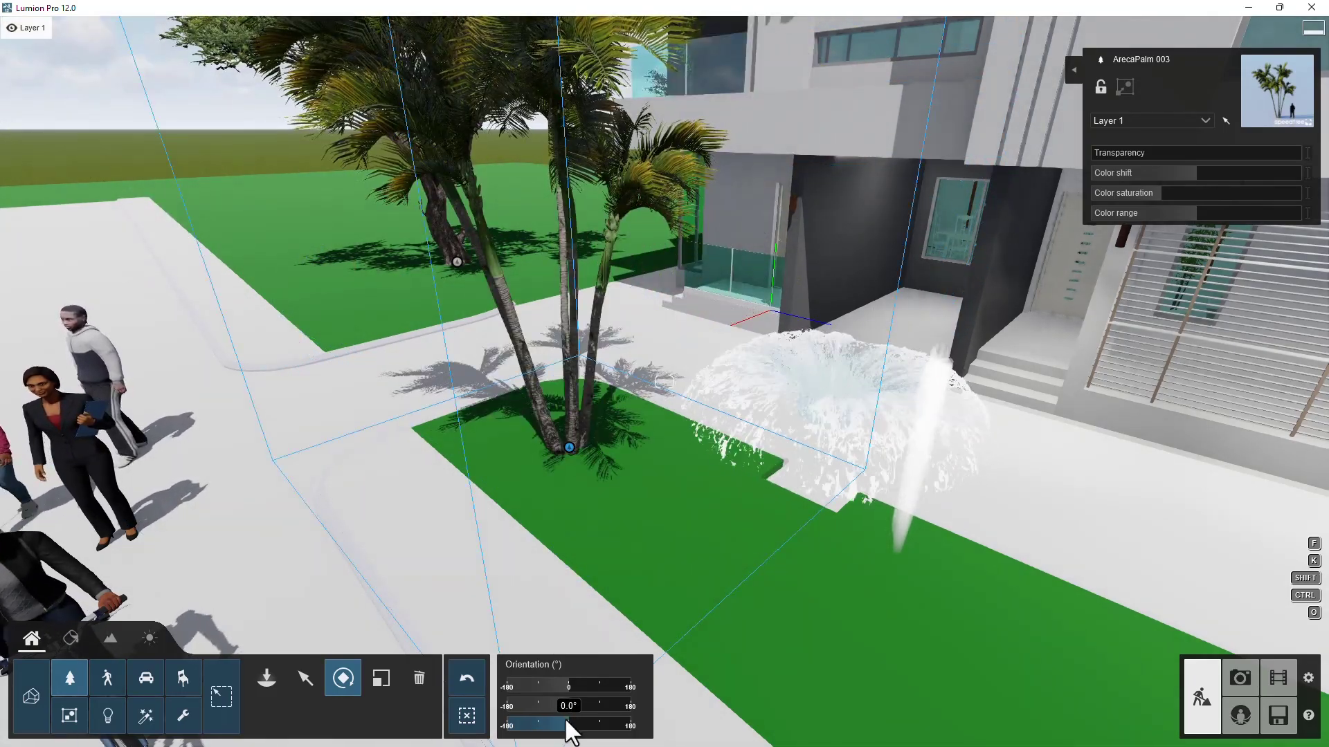
pyautogui.moveTo(597, 415); pyautogui.dragTo(400, 713, button='right')
# Scale the ArecaPalm 003 on the front lawn down to a much smaller size.
pyautogui.click(382, 677)
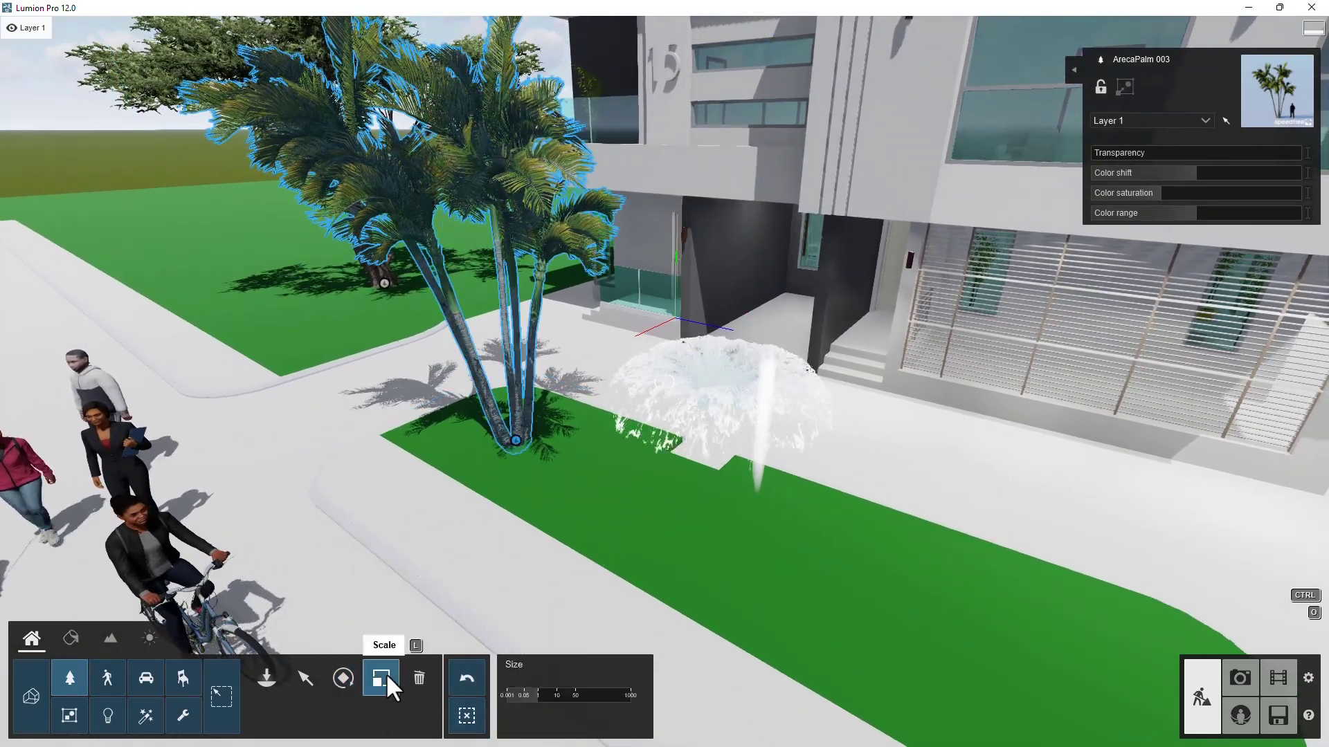
pyautogui.moveTo(431, 483); pyautogui.dragTo(584, 458, button='right')
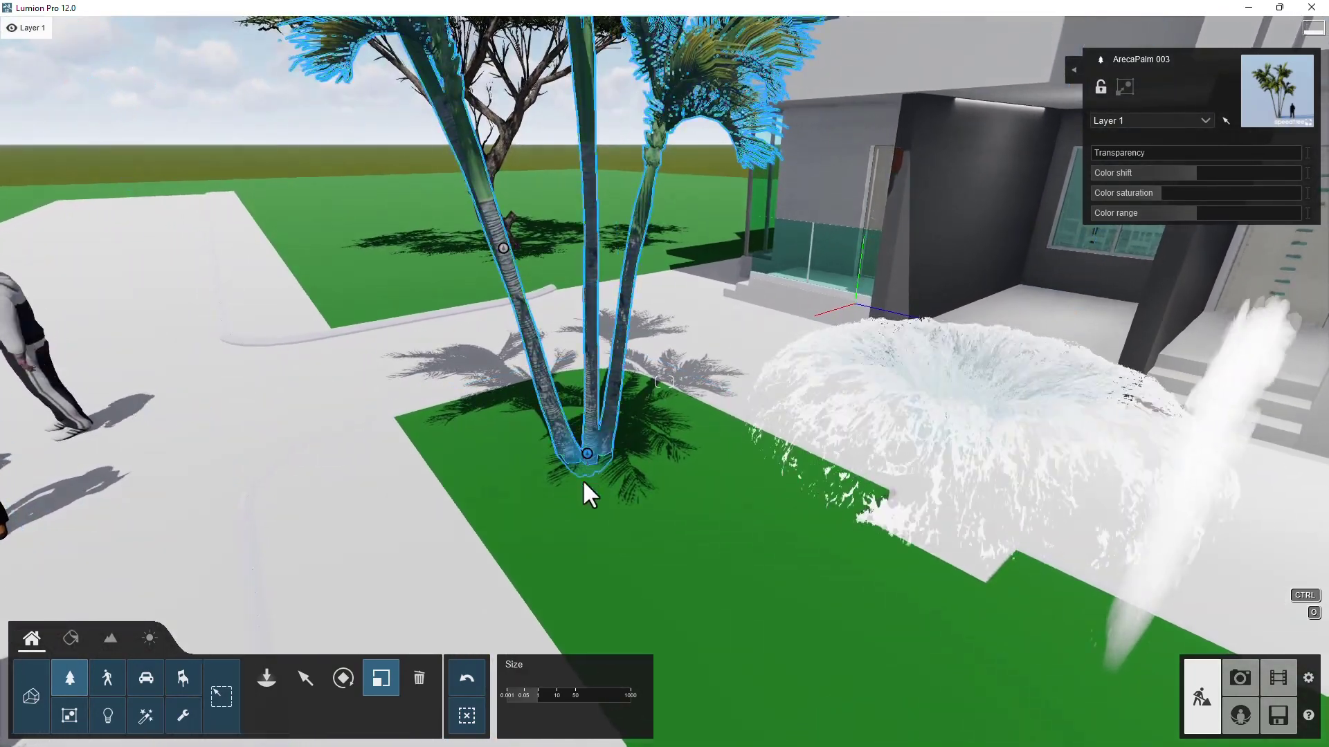
pyautogui.moveTo(583, 473); pyautogui.dragTo(583, 500)
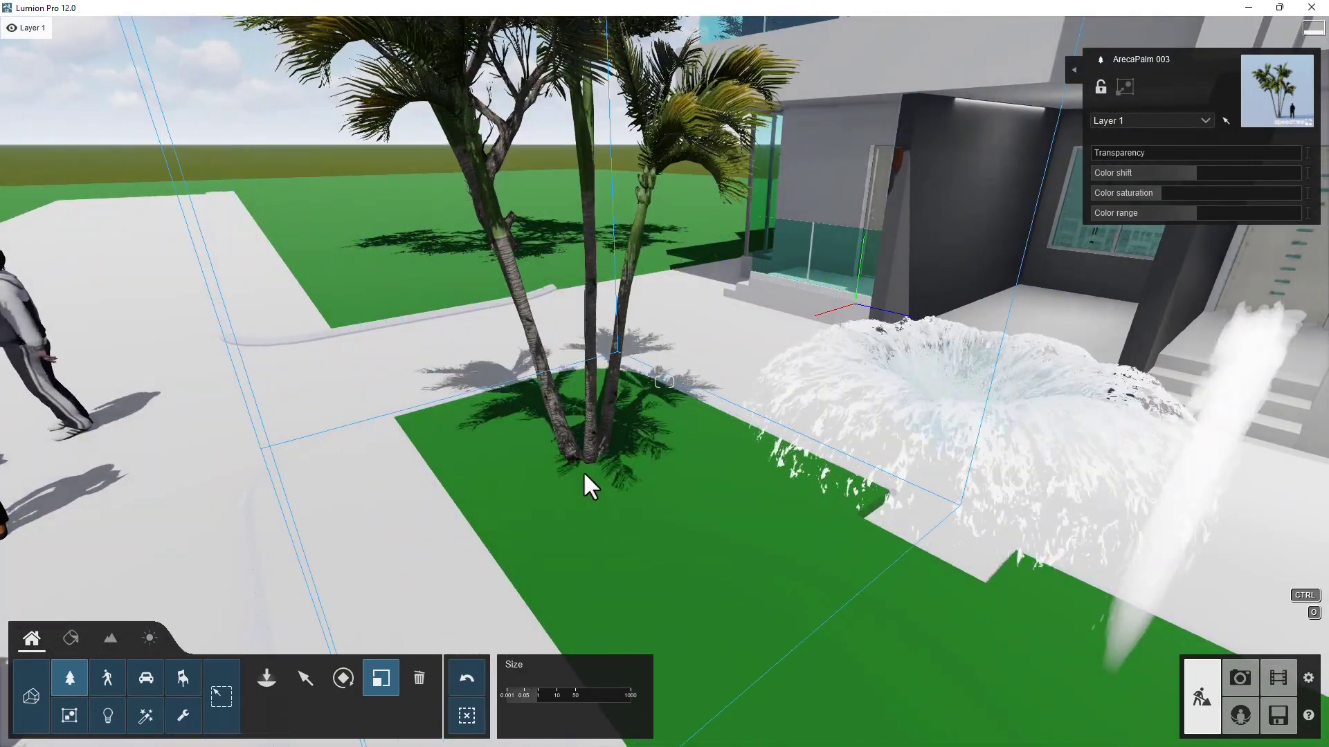
pyautogui.moveTo(585, 482); pyautogui.dragTo(591, 488)
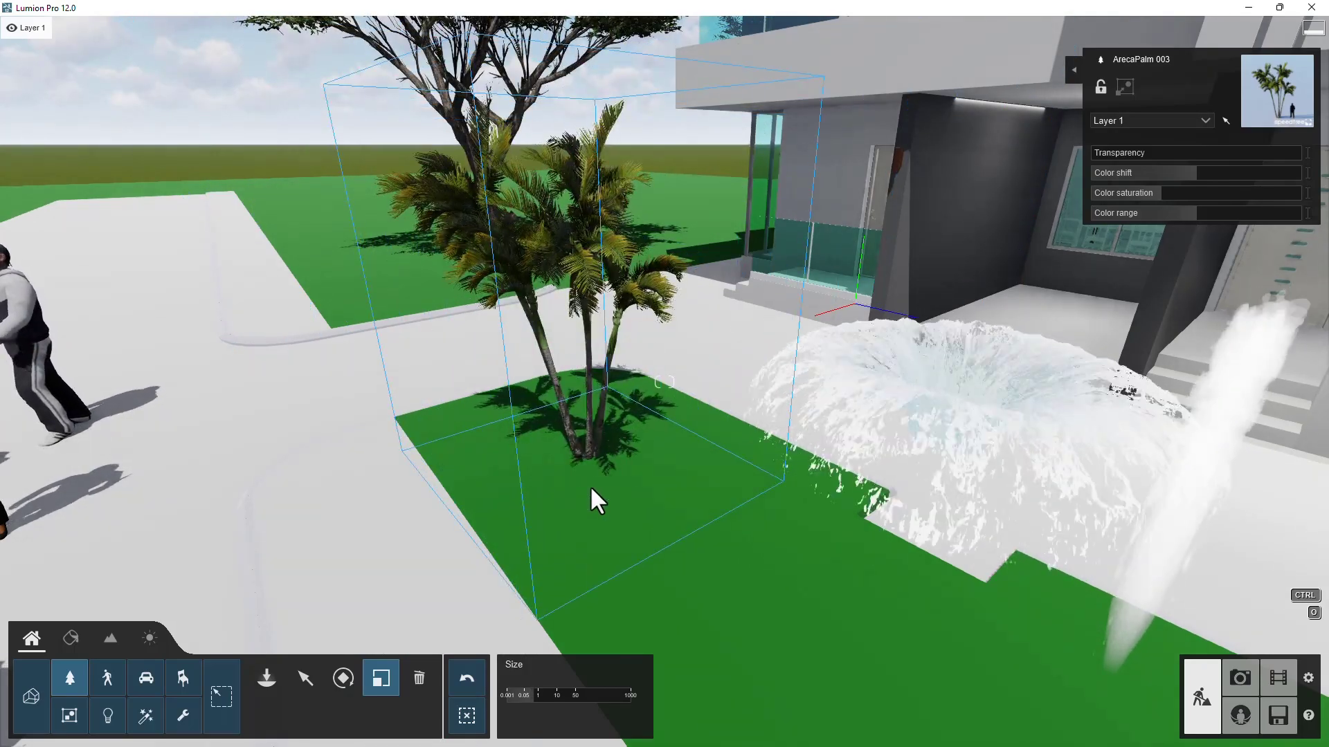
pyautogui.press('s')
pyautogui.press('w')
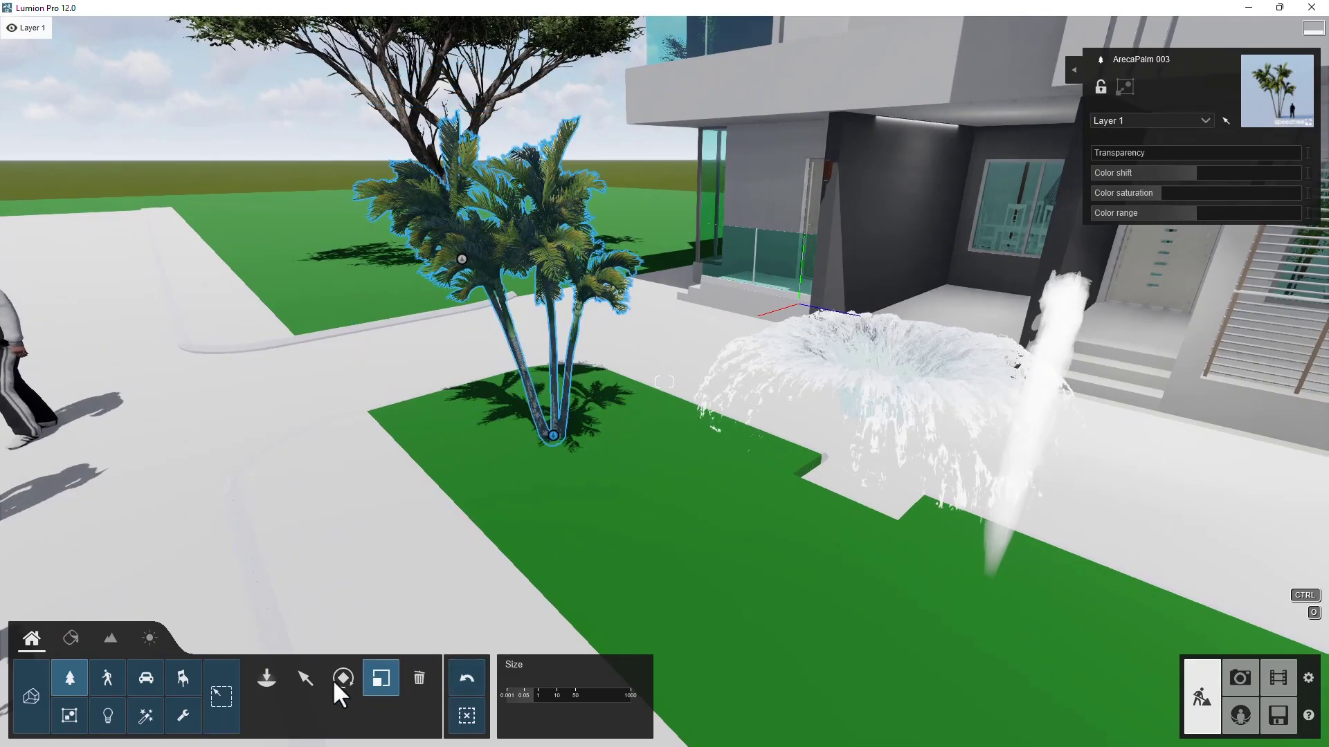
# Set the ArecaPalm 003's size to 1.0x.
pyautogui.click(534, 695)
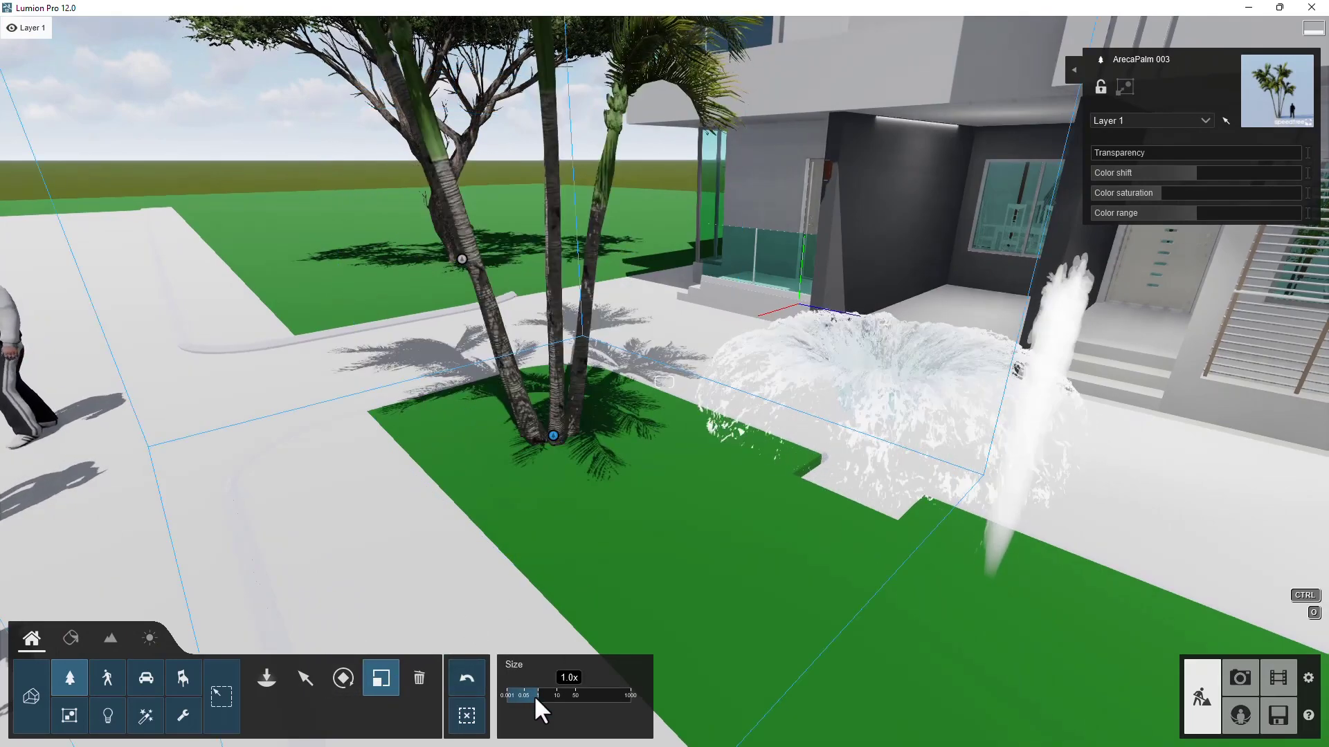
pyautogui.moveTo(542, 692)
pyautogui.mouseDown()
pyautogui.moveTo(567, 690)
pyautogui.moveTo(537, 690)
pyautogui.mouseUp()
pyautogui.scroll(-2, 680, 564)
pyautogui.moveTo(666, 581); pyautogui.dragTo(626, 590, button='right')
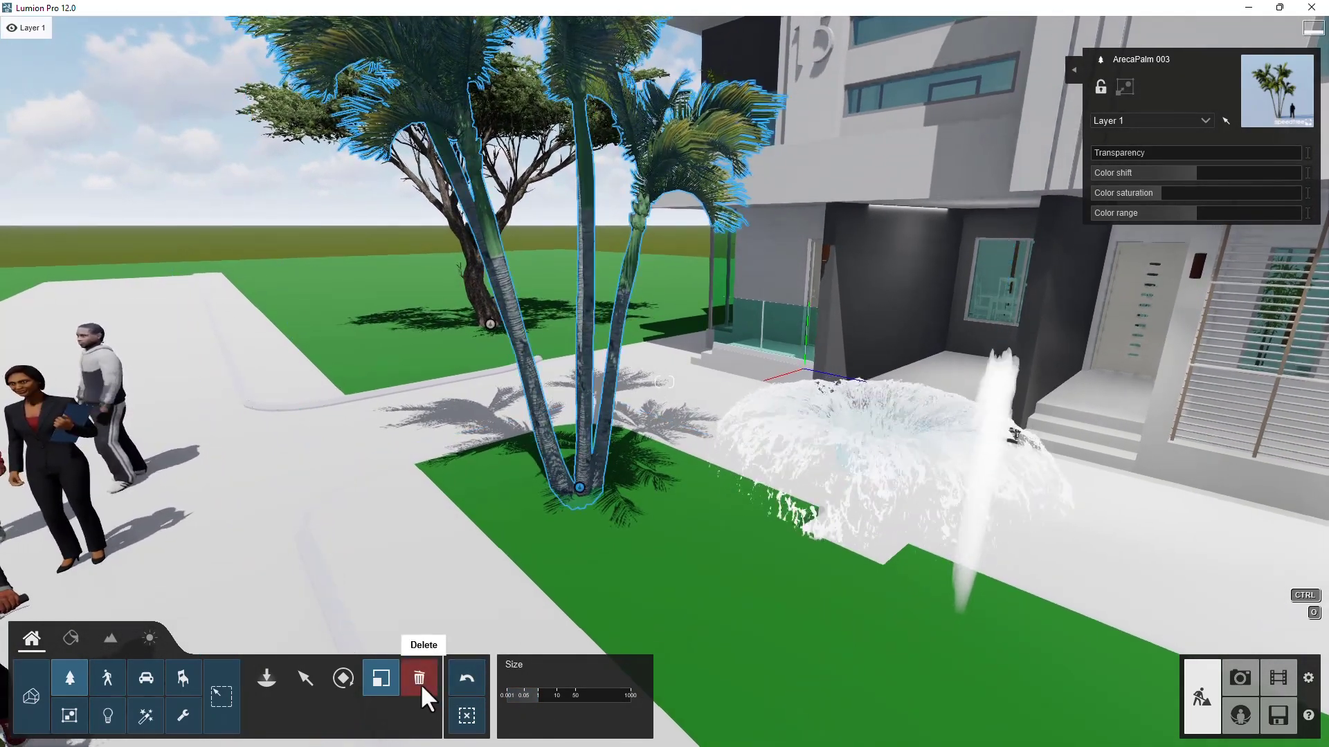
# Delete the ArecaPalm 003 from the front lawn.
pyautogui.click(421, 683)
pyautogui.click(581, 495)
pyautogui.moveTo(582, 498); pyautogui.dragTo(964, 398, button='right')
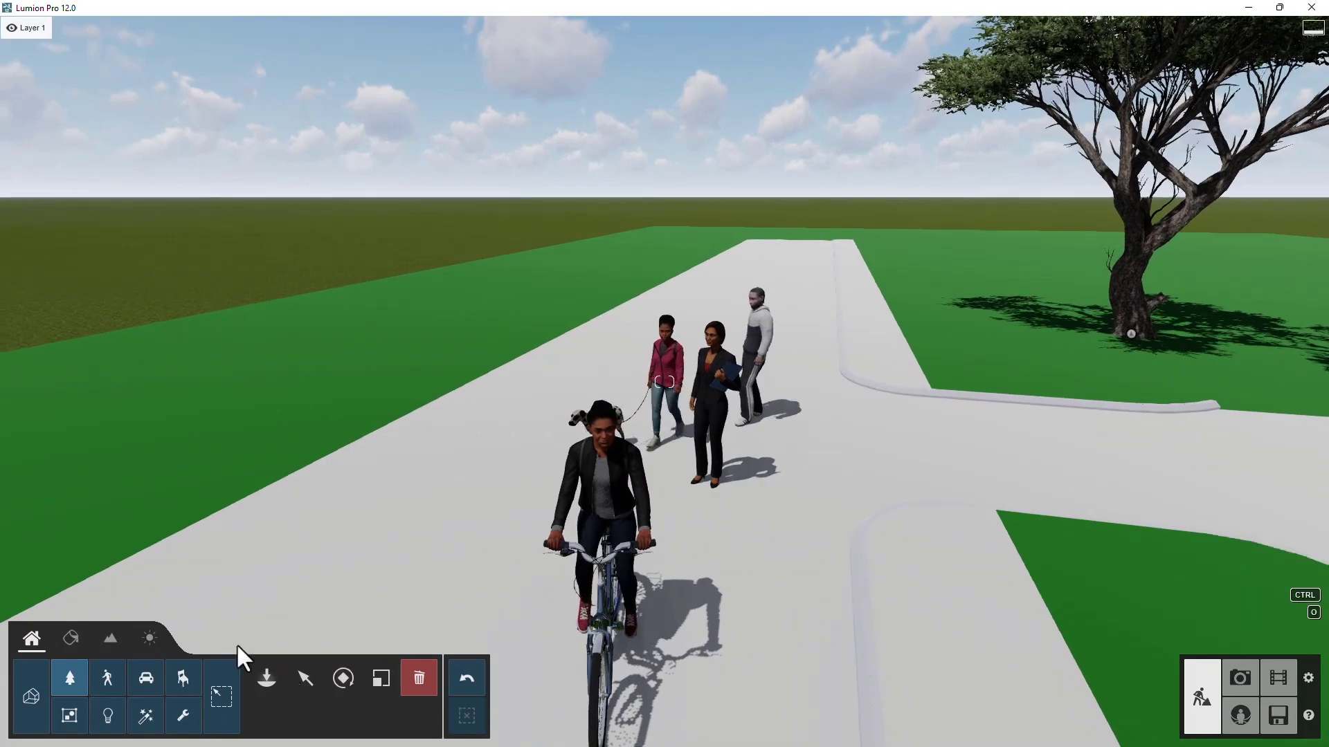
# Delete the cyclist, the dog walker, the woman in the suit and the man behind her from the road.
pyautogui.click(101, 678)
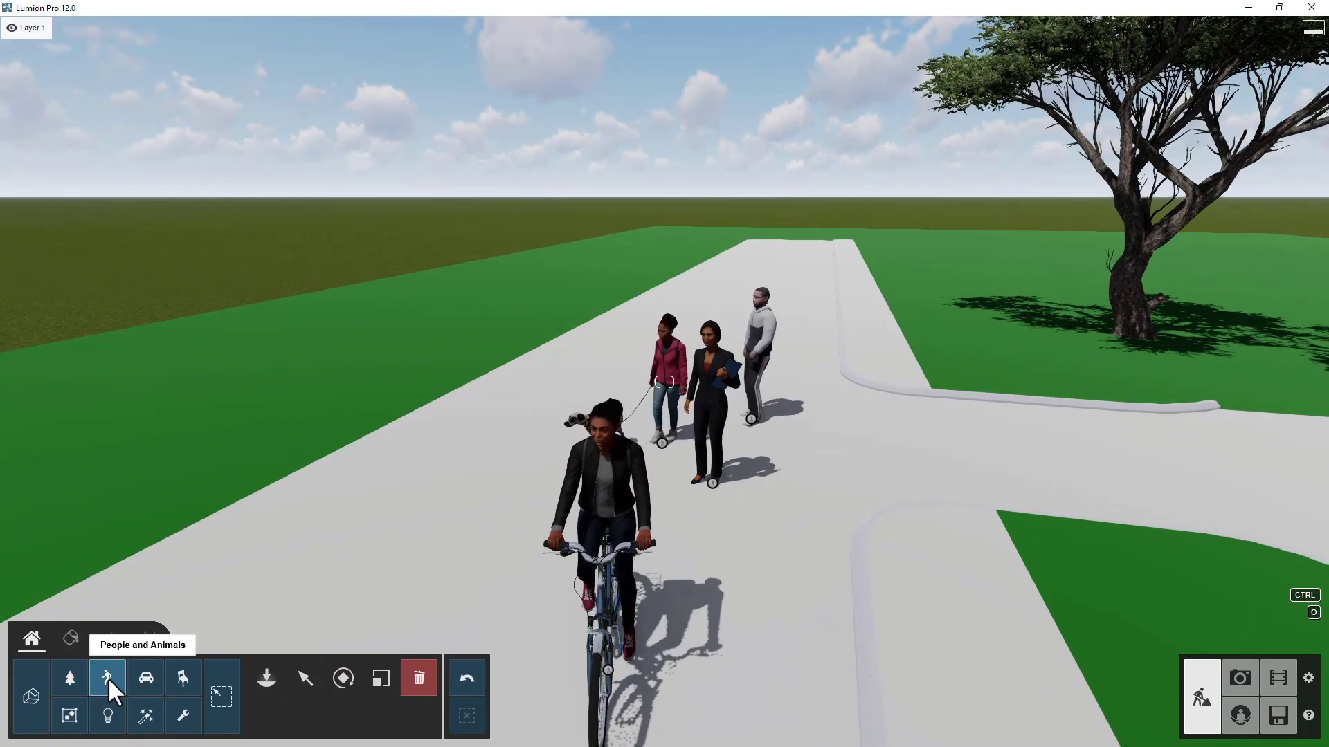
pyautogui.click(604, 670)
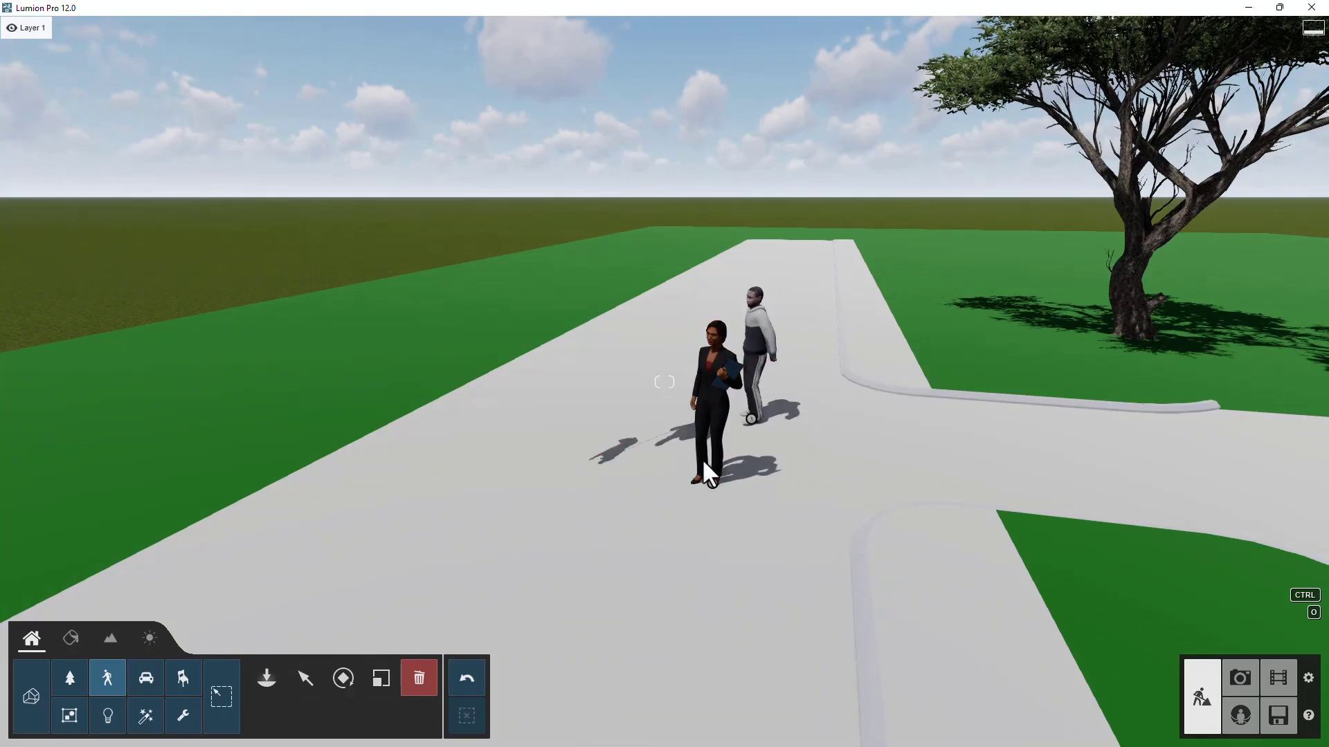
pyautogui.click(709, 483)
pyautogui.click(751, 421)
# Delete the wide-canopied tree on the lawn beside the driveway from the Nature objects.
pyautogui.moveTo(750, 421); pyautogui.dragTo(318, 667, button='right')
pyautogui.press('w')
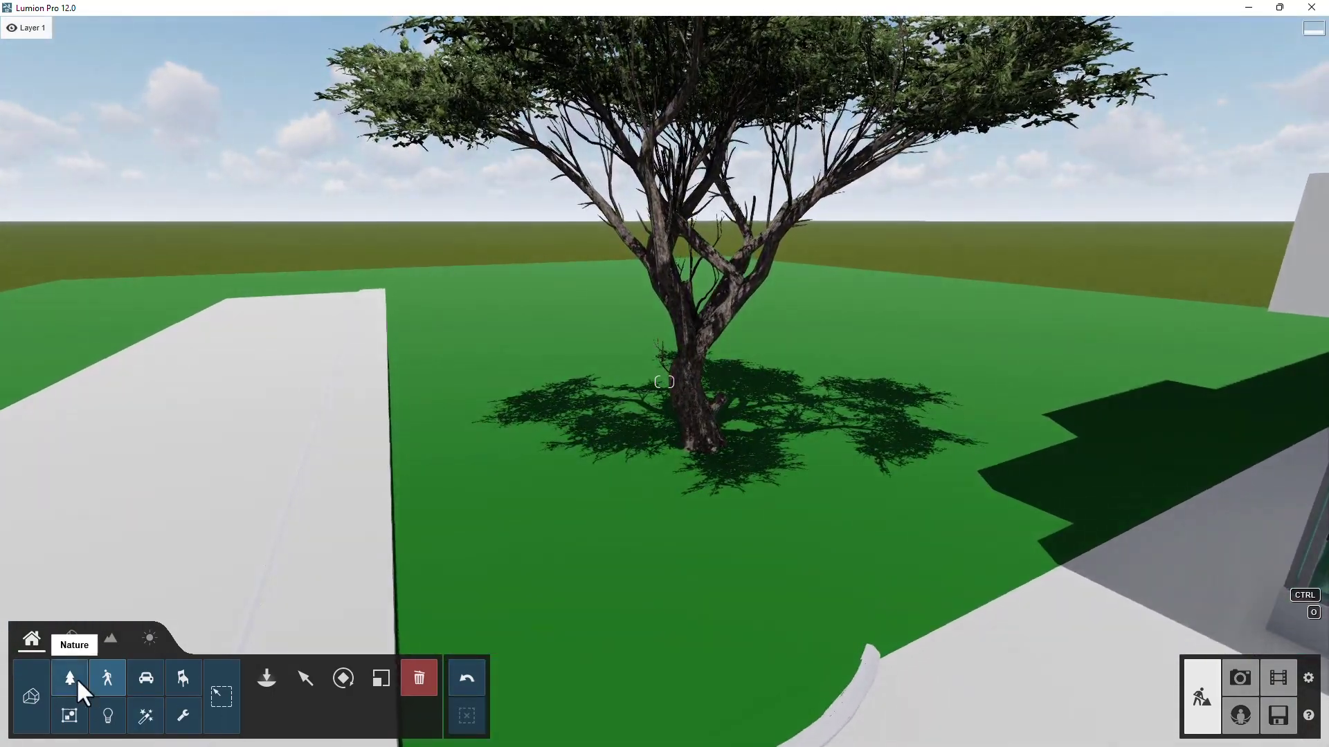
pyautogui.click(72, 679)
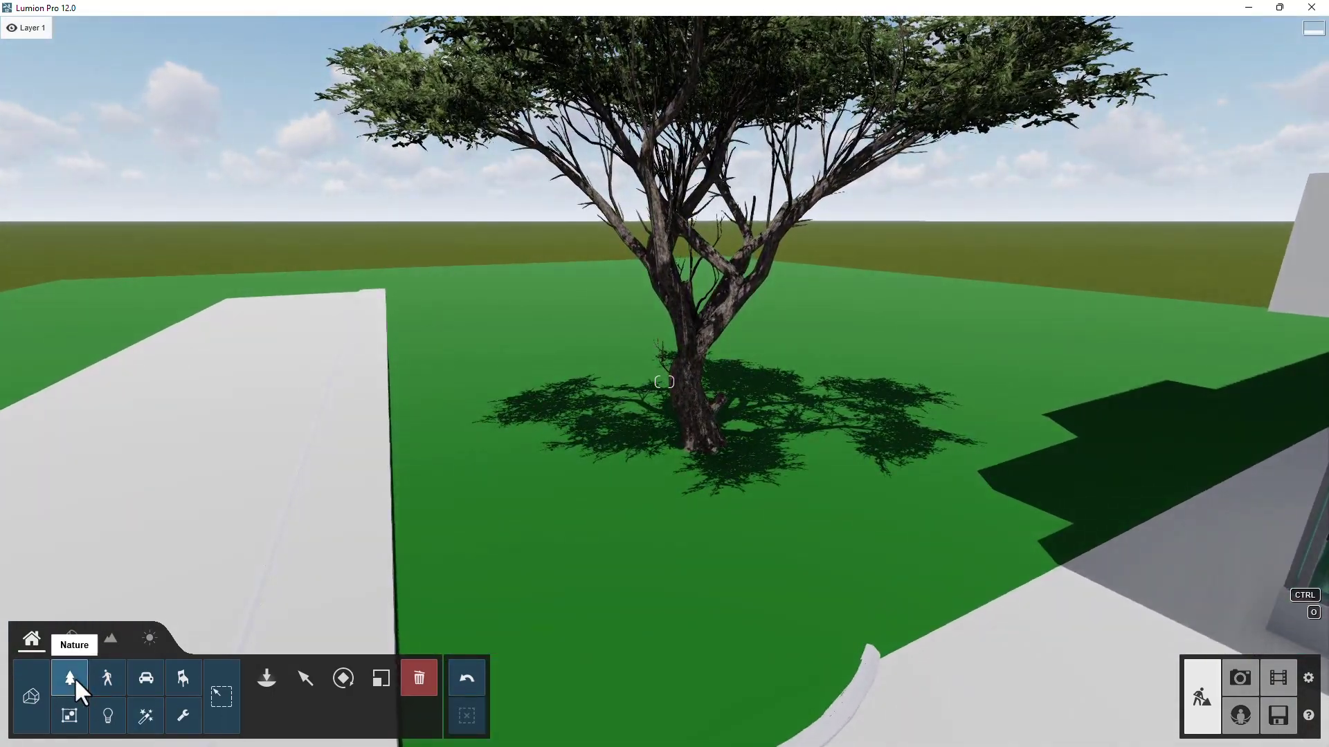
pyautogui.click(710, 447)
pyautogui.press('s')
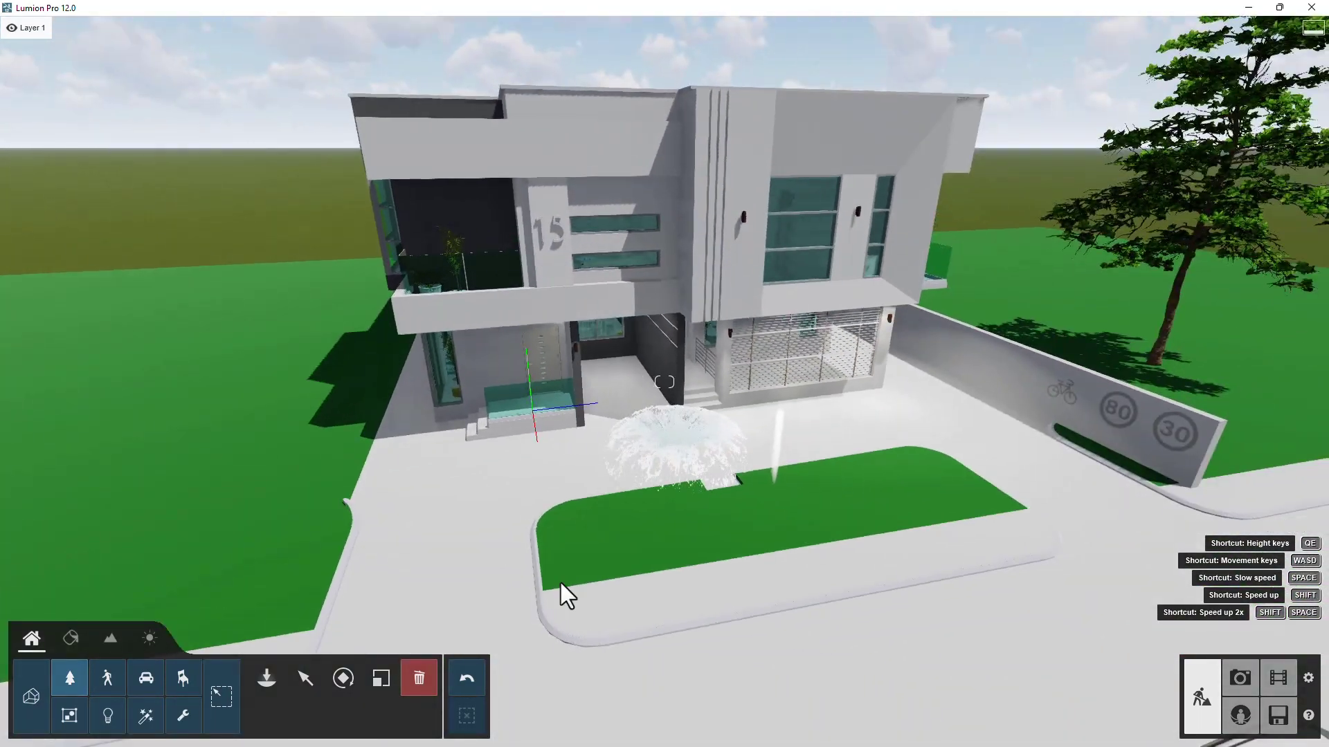
# Delete the fountain and the water jet effects in front of the house.
pyautogui.press('w')
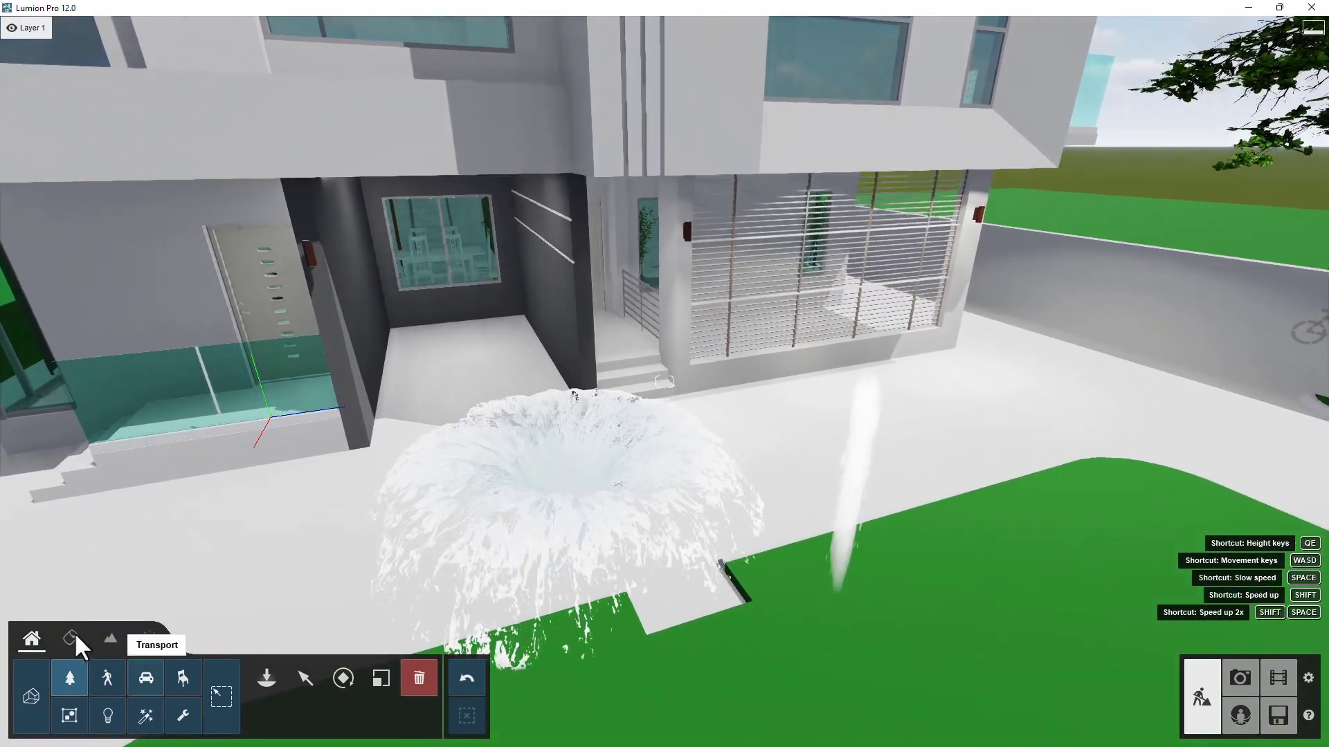
pyautogui.click(146, 715)
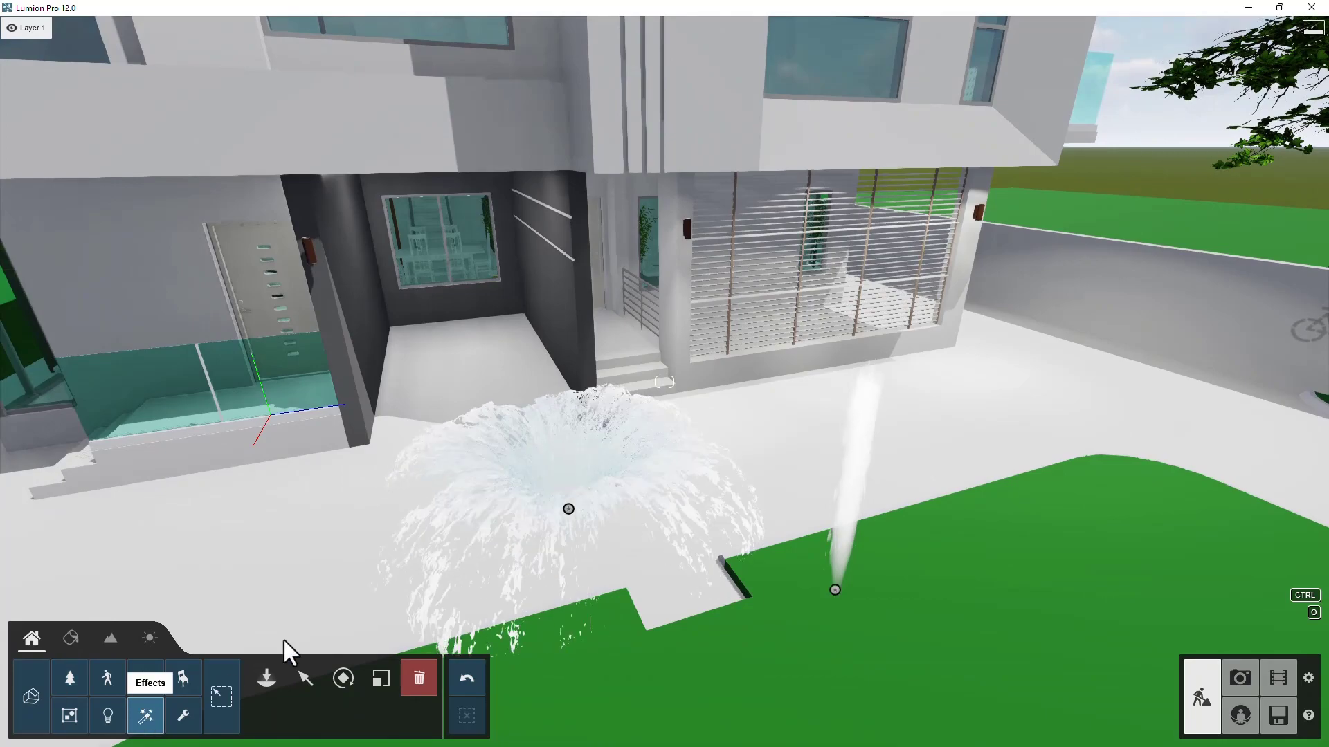
pyautogui.click(569, 509)
pyautogui.moveTo(636, 550); pyautogui.dragTo(843, 409, button='right')
# Delete the bicycle, 80 and 30 sign decals from the boundary wall.
pyautogui.press('w')
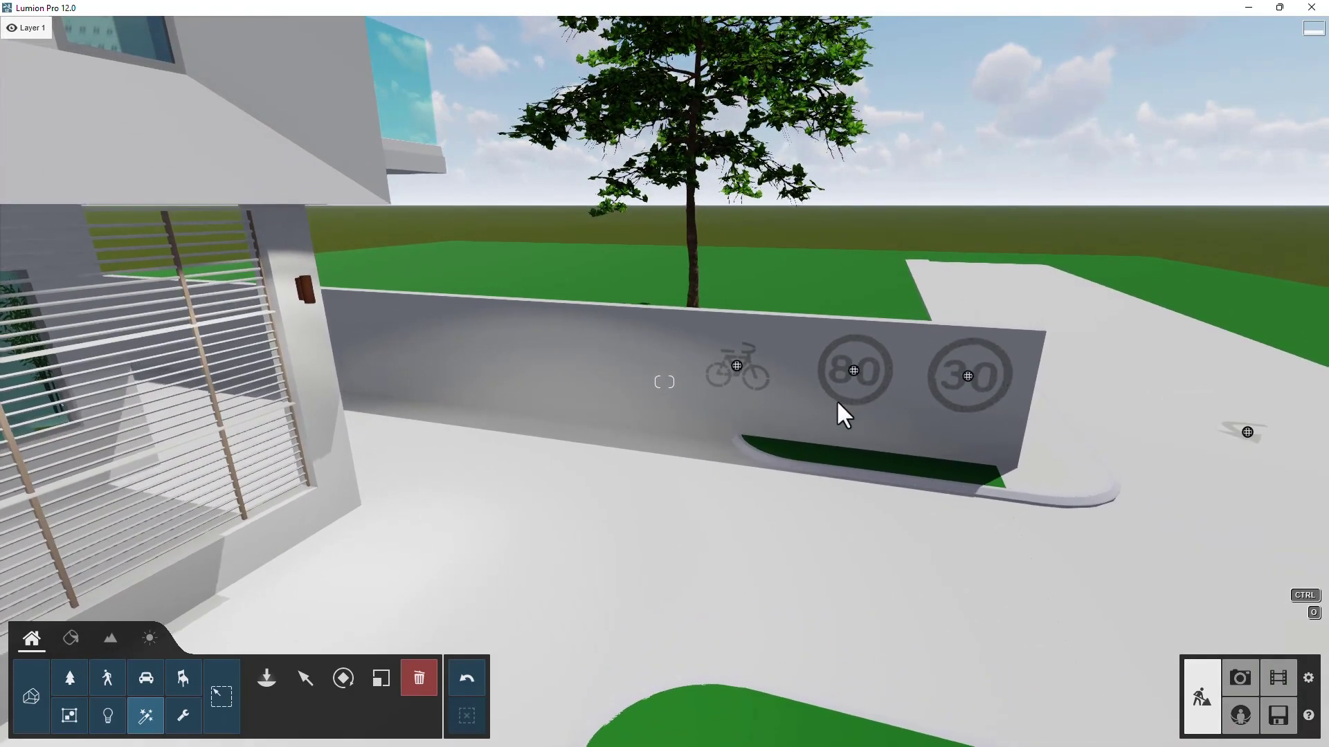
pyautogui.moveTo(791, 458); pyautogui.dragTo(961, 472, button='right')
pyautogui.press('w')
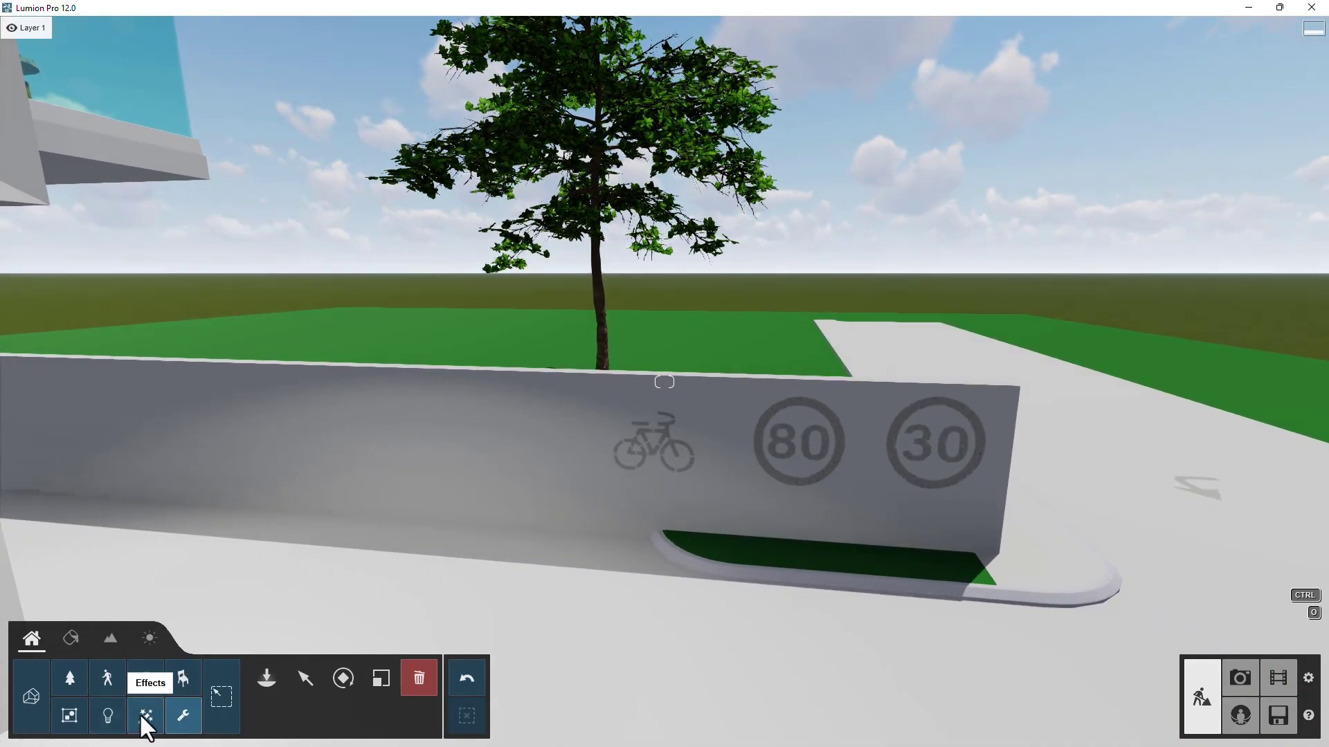
pyautogui.click(798, 442)
pyautogui.moveTo(1146, 488); pyautogui.dragTo(749, 505, button='right')
pyautogui.press('s')
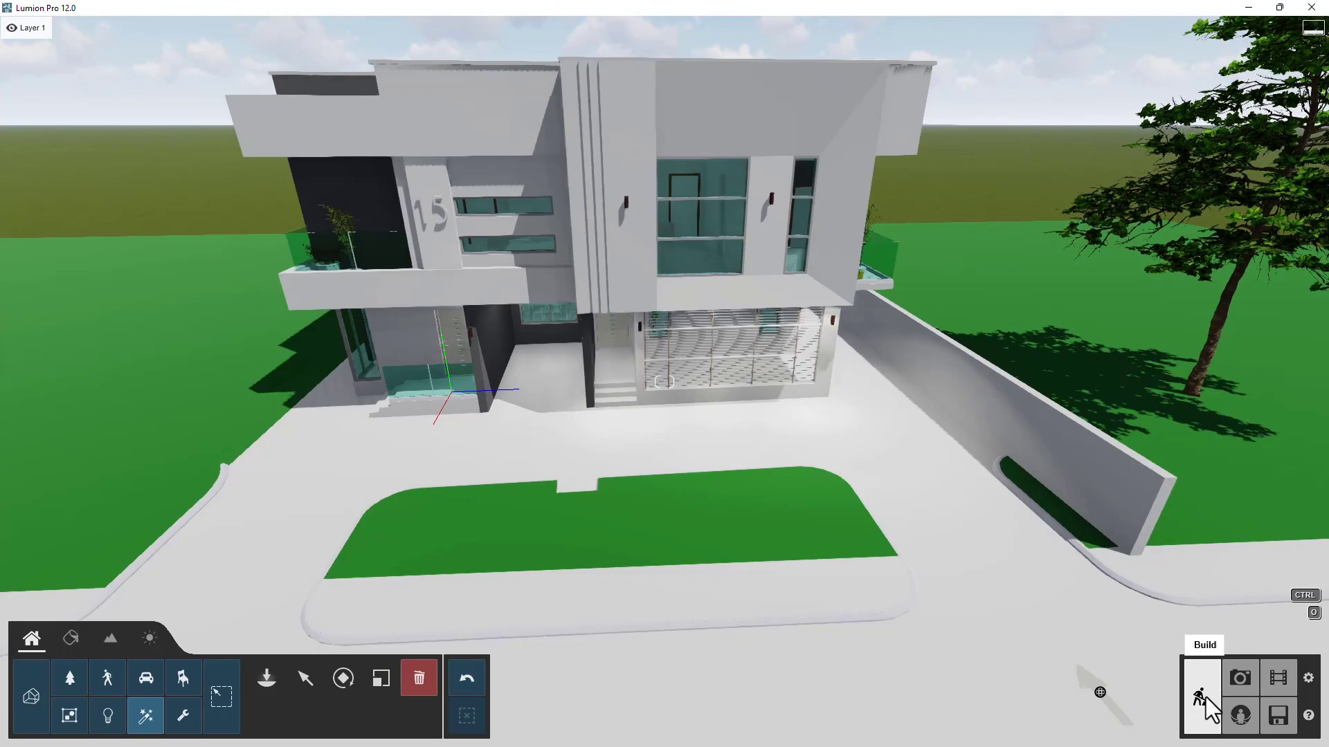
# Switch to Photo mode, frame the house's front facade and store the view in photo slot 1.
pyautogui.moveTo(927, 449); pyautogui.dragTo(412, 284, button='right')
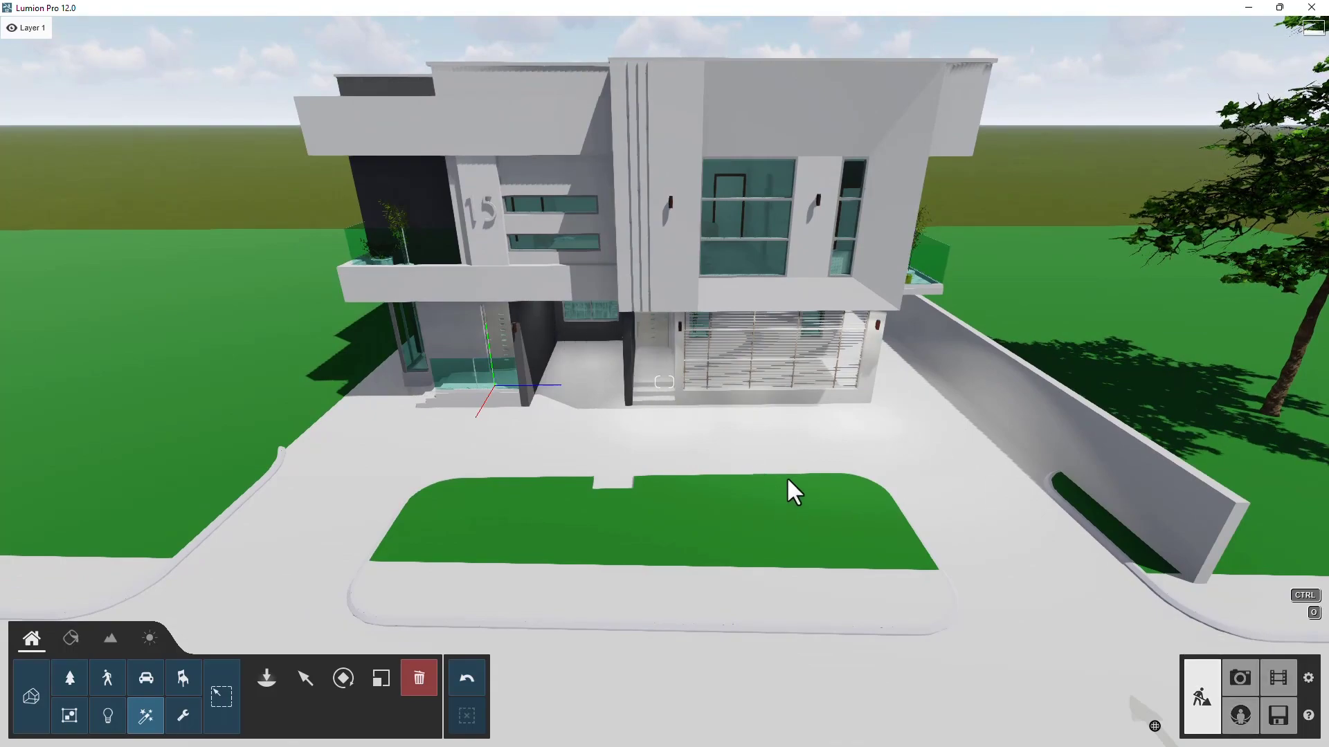
pyautogui.press('w')
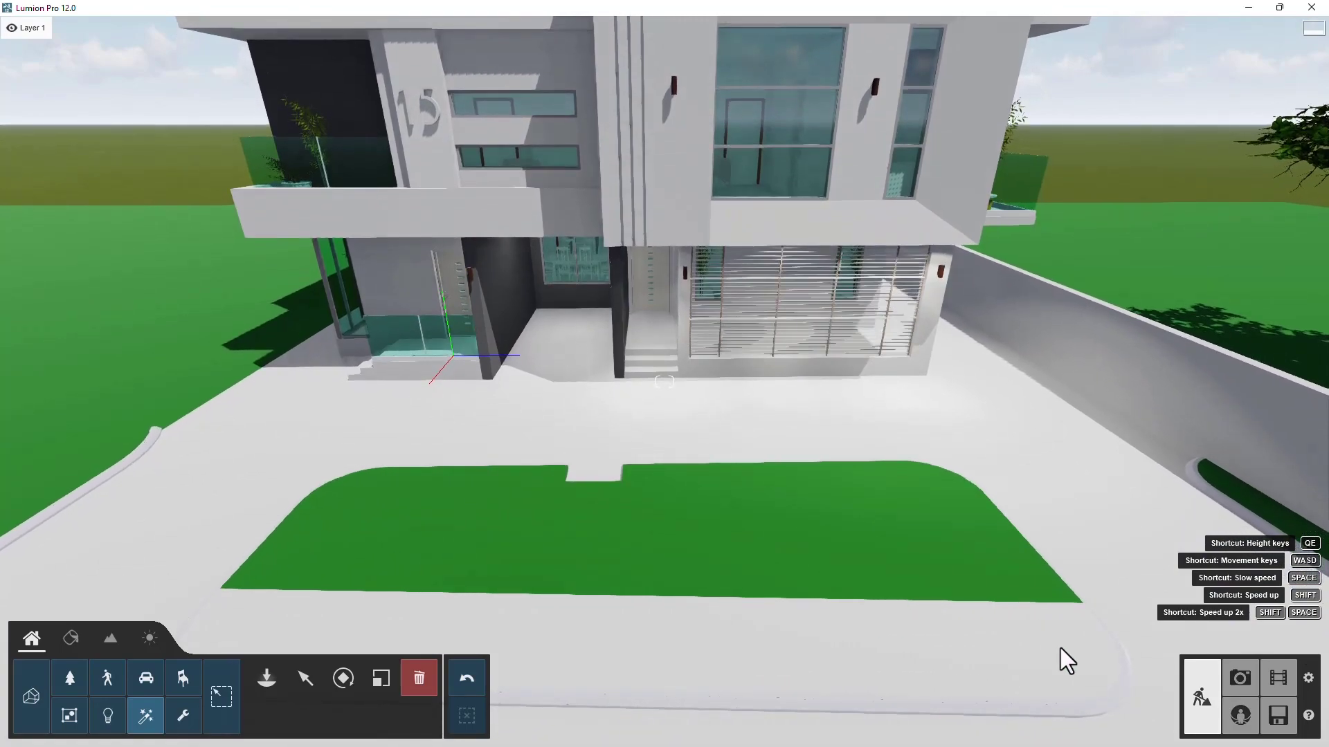
pyautogui.click(1240, 678)
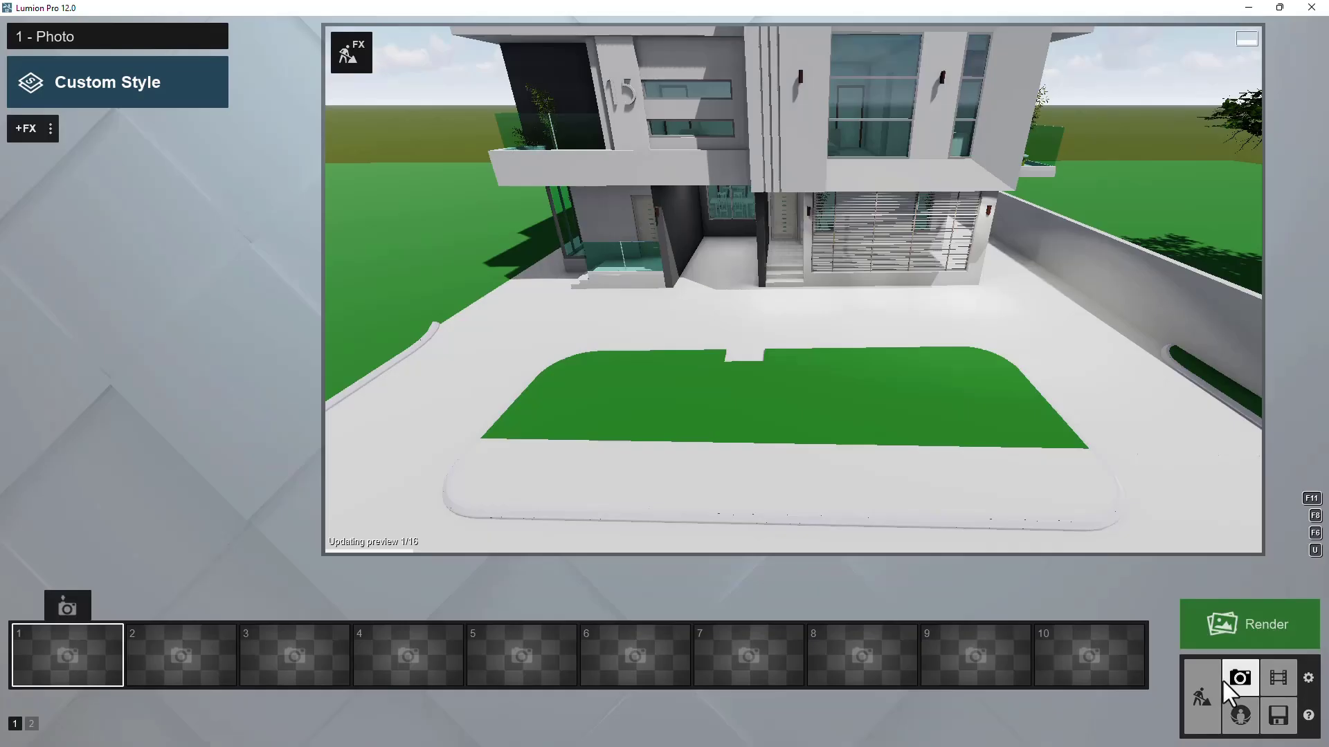
pyautogui.scroll(-3, 964, 481)
pyautogui.moveTo(829, 391); pyautogui.dragTo(943, 385, button='right')
pyautogui.click(69, 606)
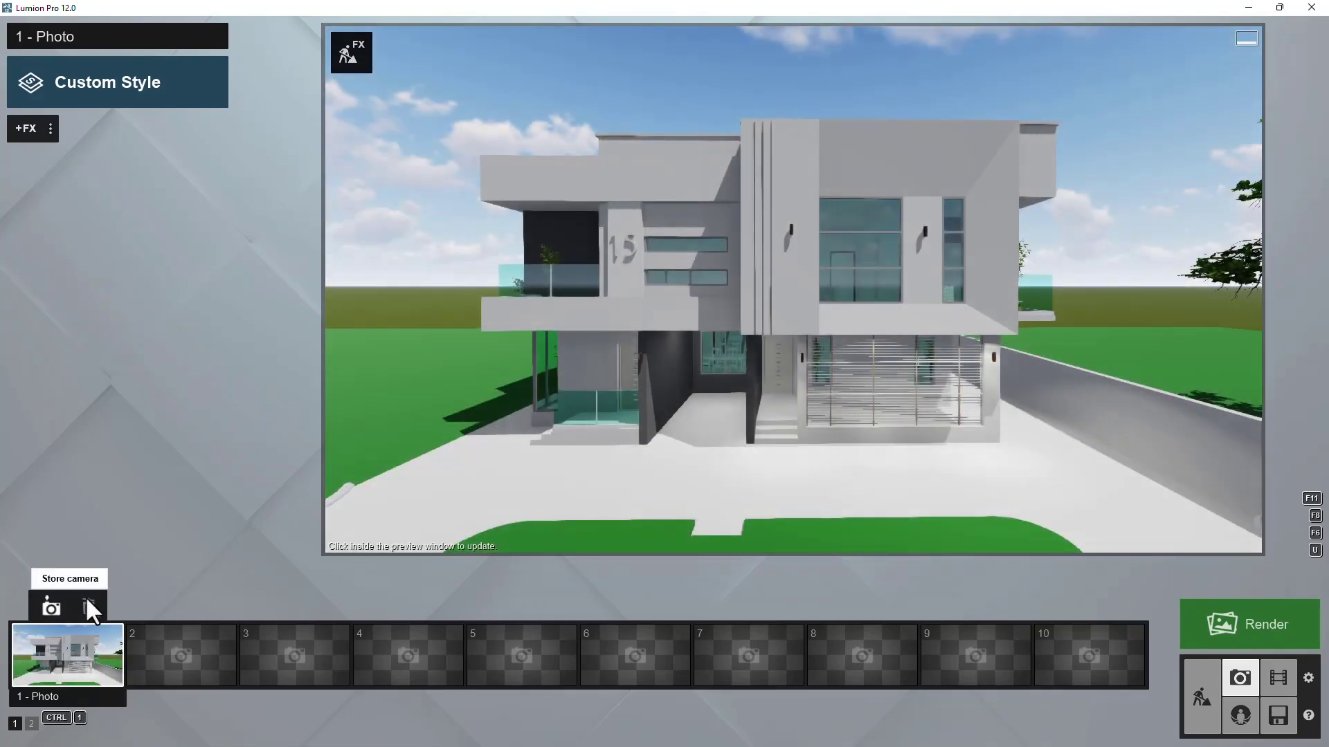
pyautogui.click(691, 356)
# Frame the house's corner on the boundary wall side and store the view in photo slot 2.
pyautogui.click(165, 657)
pyautogui.moveTo(937, 356); pyautogui.dragTo(640, 367, button='right')
pyautogui.press('d')
pyautogui.moveTo(1024, 340); pyautogui.dragTo(907, 319, button='right')
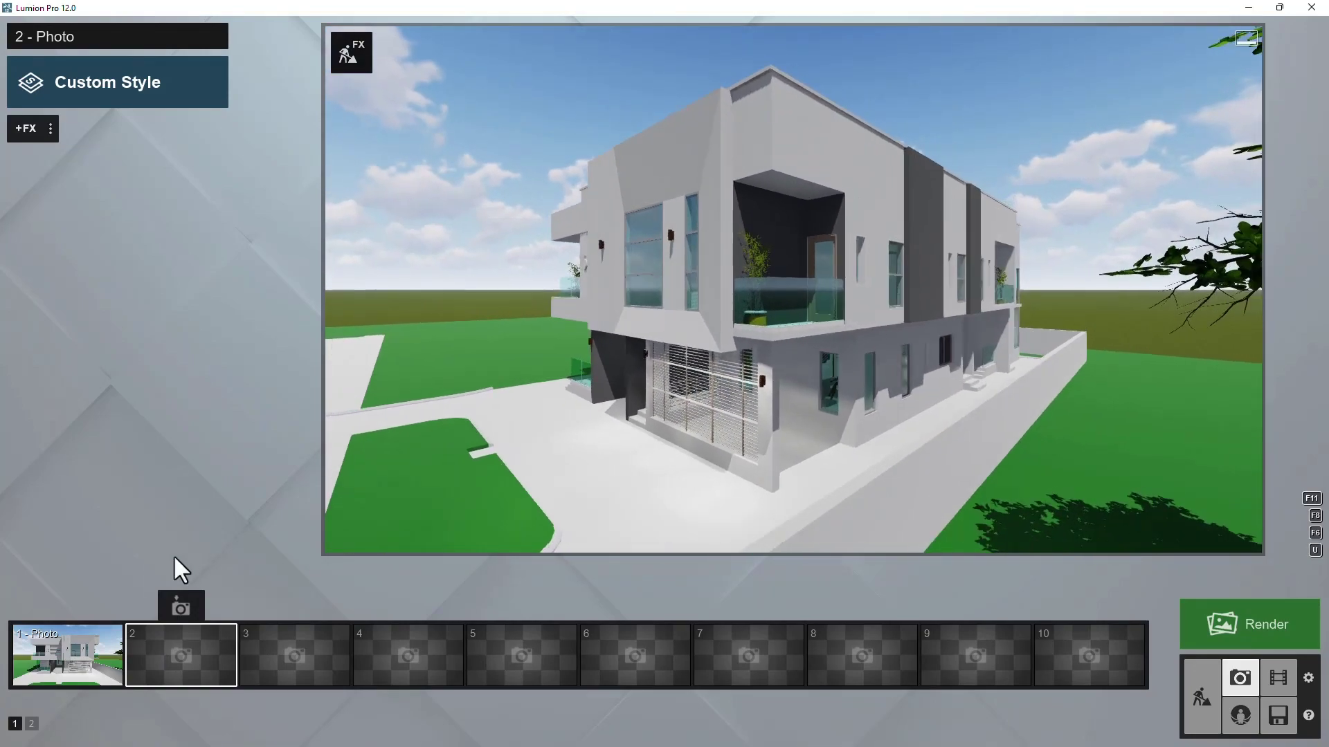
pyautogui.click(178, 605)
# Frame the front at an angle from the house number 15 side and store the view in photo slot 3.
pyautogui.press('a')
pyautogui.moveTo(782, 396); pyautogui.dragTo(900, 397, button='right')
pyautogui.click(281, 654)
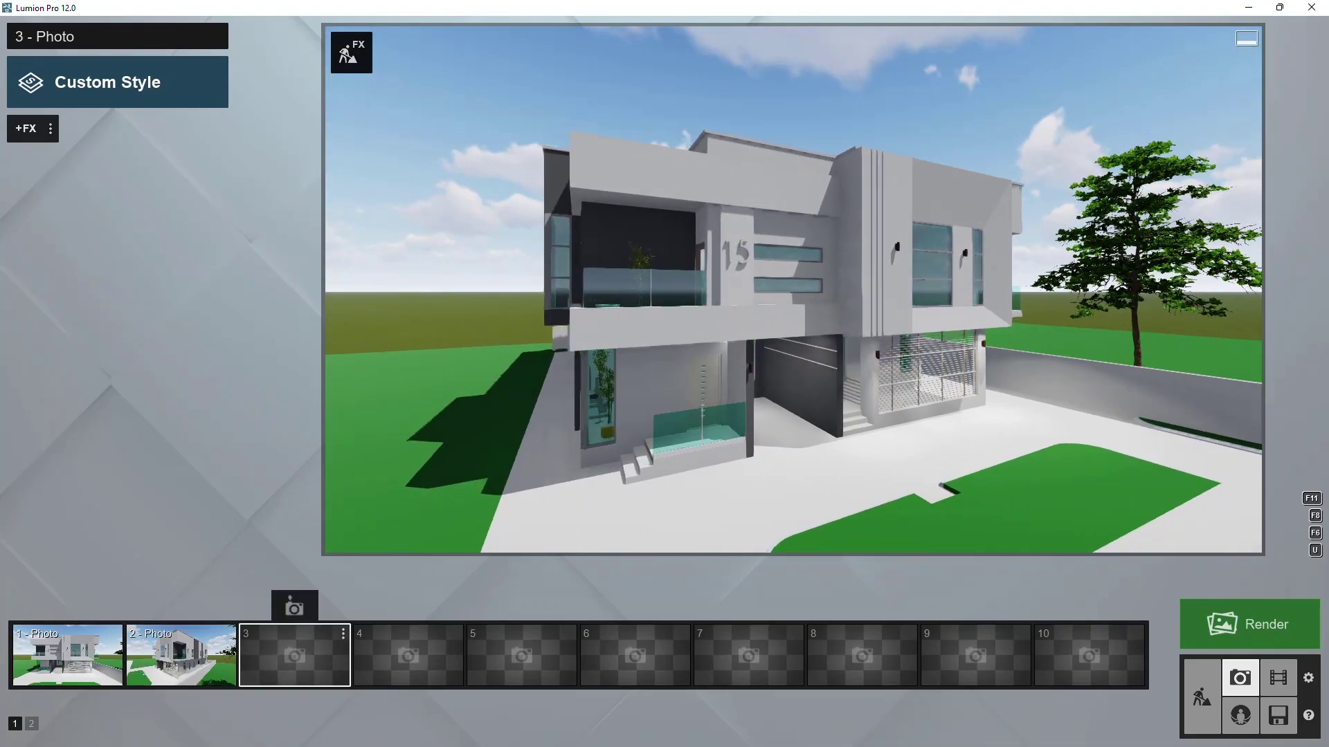
pyautogui.click(297, 608)
# Frame a low, close view of the glazed corner below the balcony and store it in photo slot 4.
pyautogui.press('a')
pyautogui.moveTo(1003, 326); pyautogui.dragTo(1002, 300, button='right')
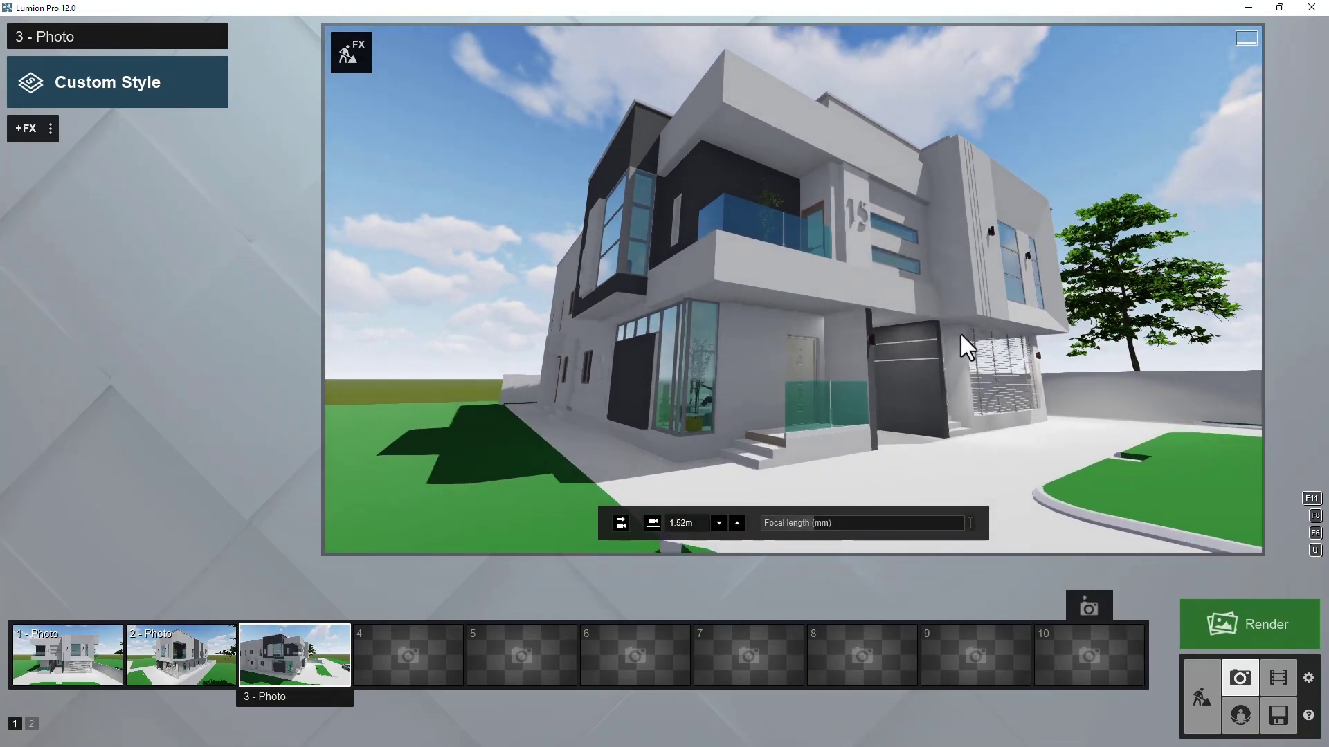
pyautogui.click(425, 642)
pyautogui.click(409, 607)
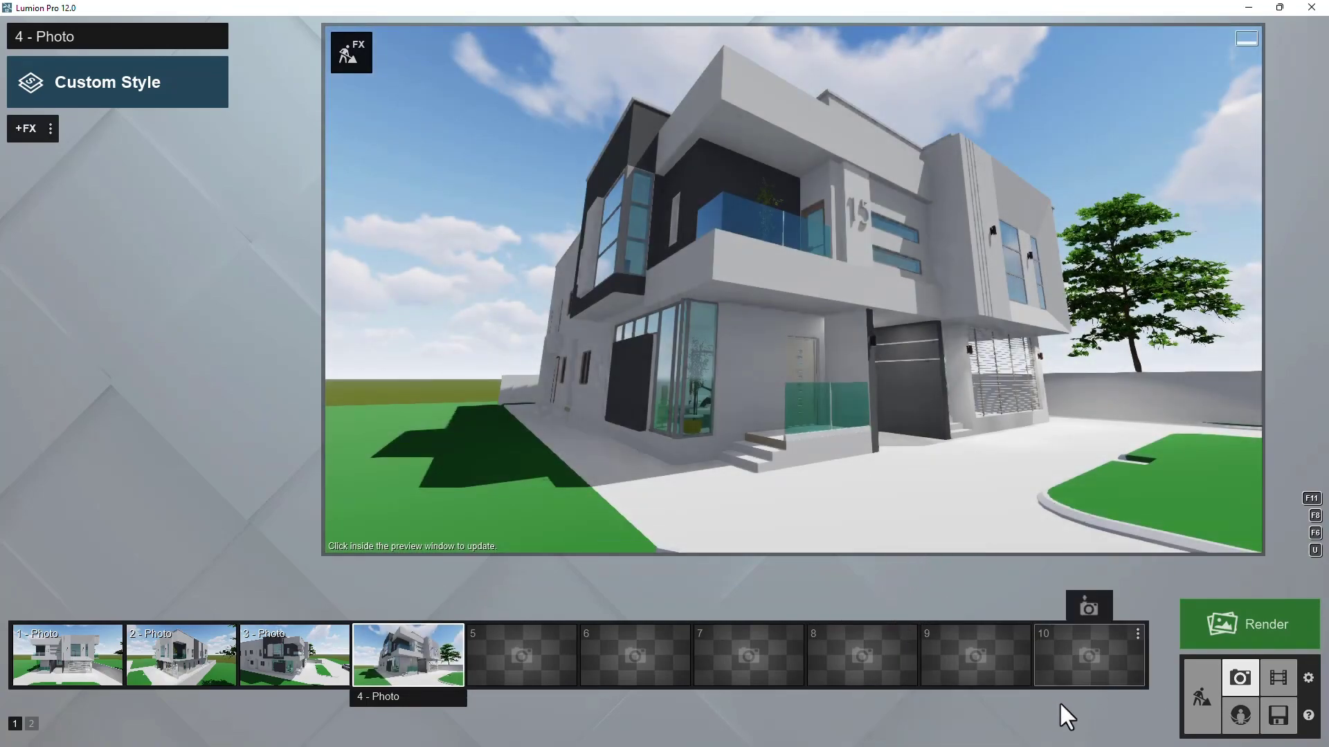
pyautogui.moveTo(1061, 545)
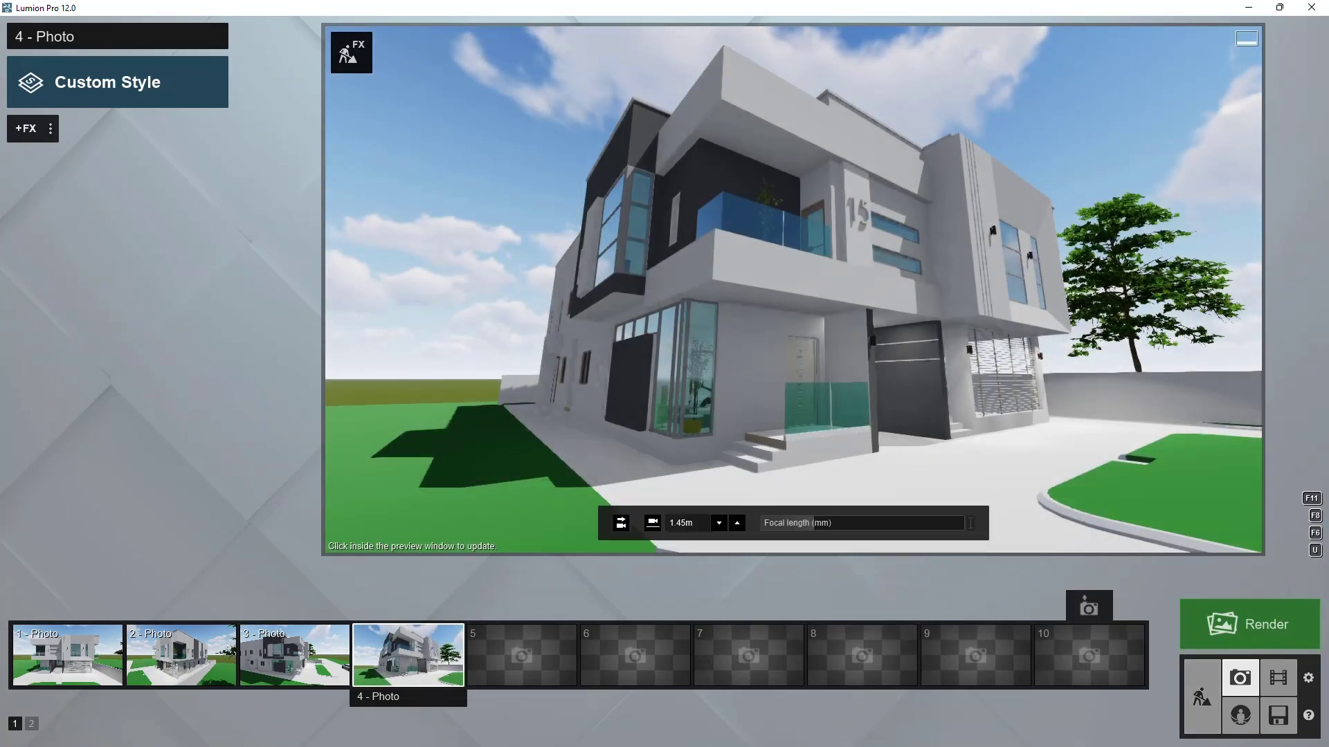
# Examine the Movie mode's clip slots and recording options, starting from Build mode and returning to it.
pyautogui.click(1203, 717)
pyautogui.moveTo(552, 392); pyautogui.dragTo(1142, 505, button='right')
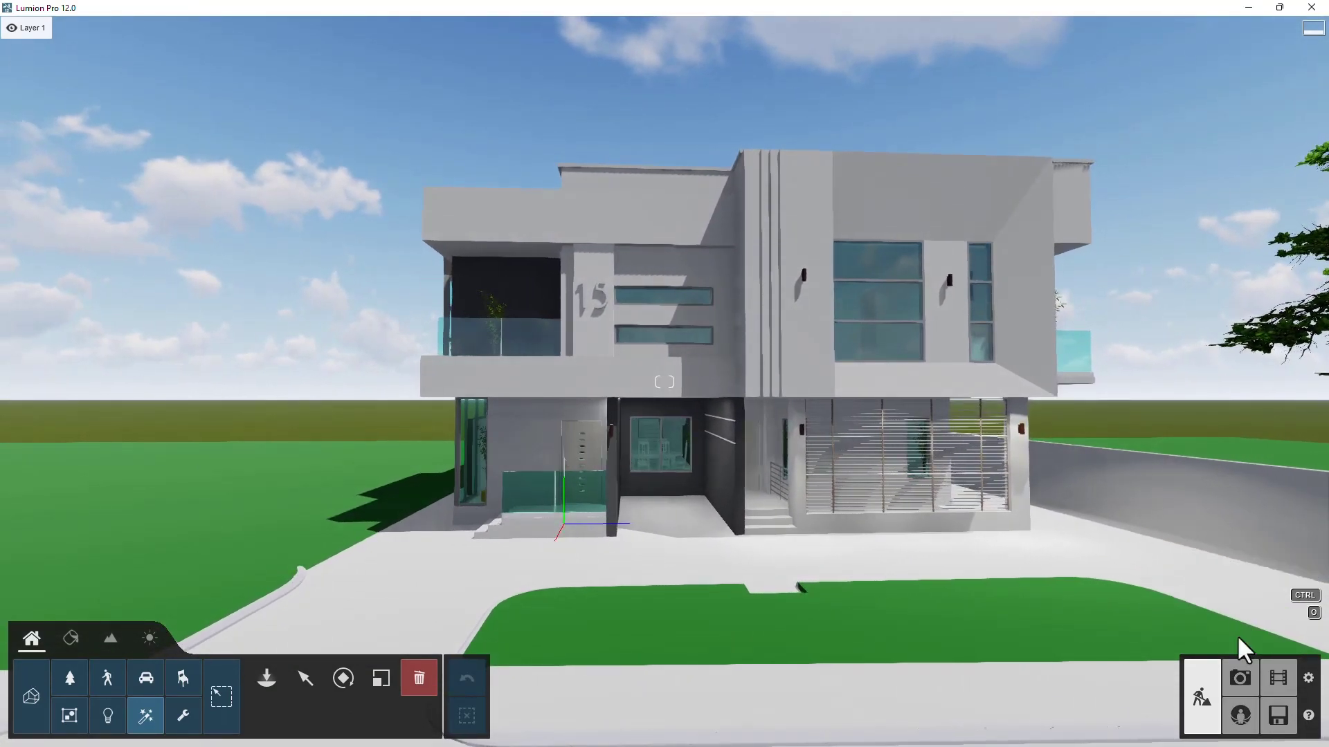
pyautogui.click(1278, 679)
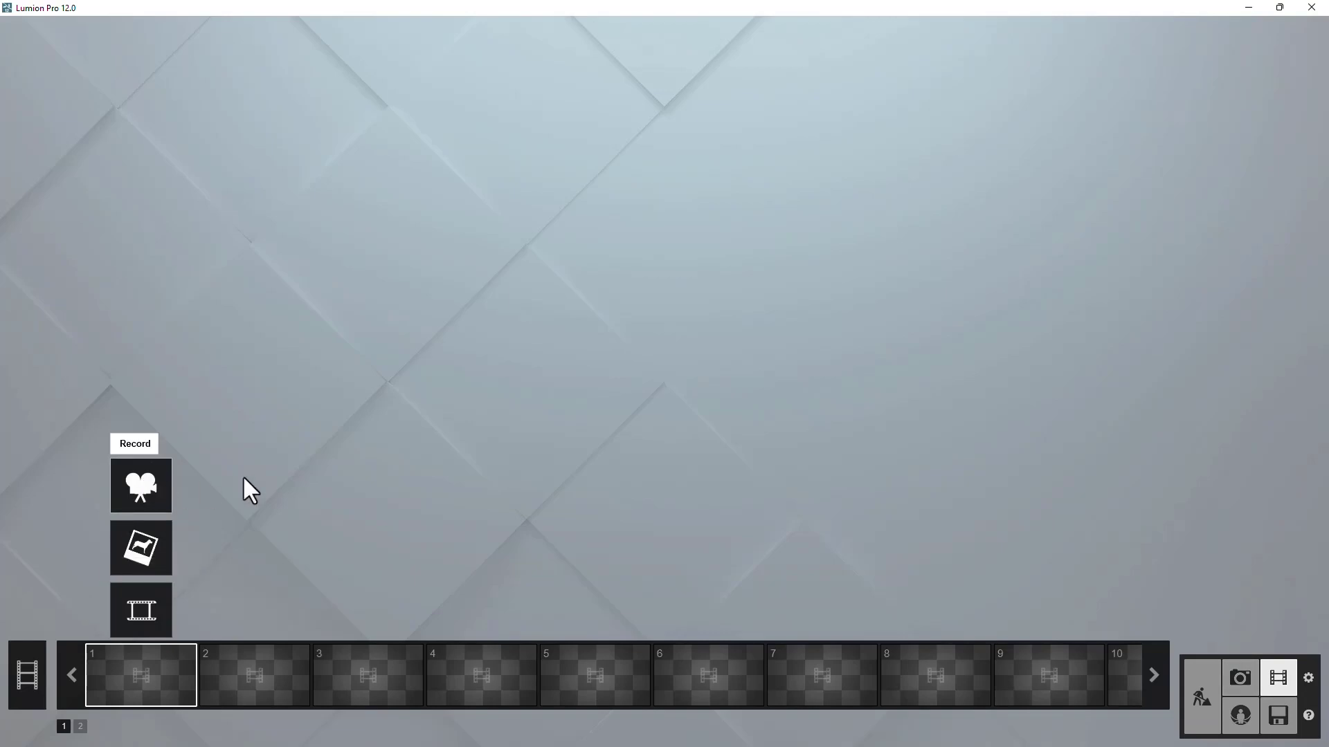
pyautogui.click(1207, 697)
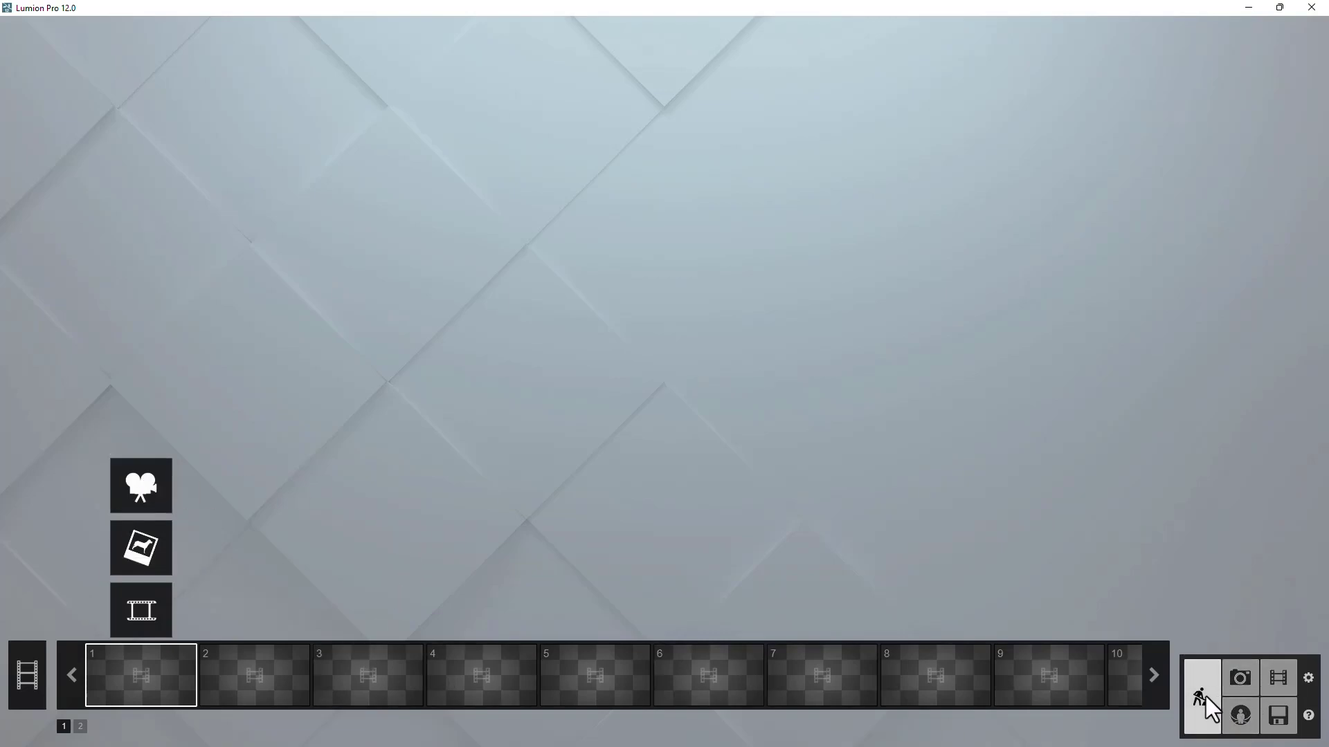
pyautogui.press('d')
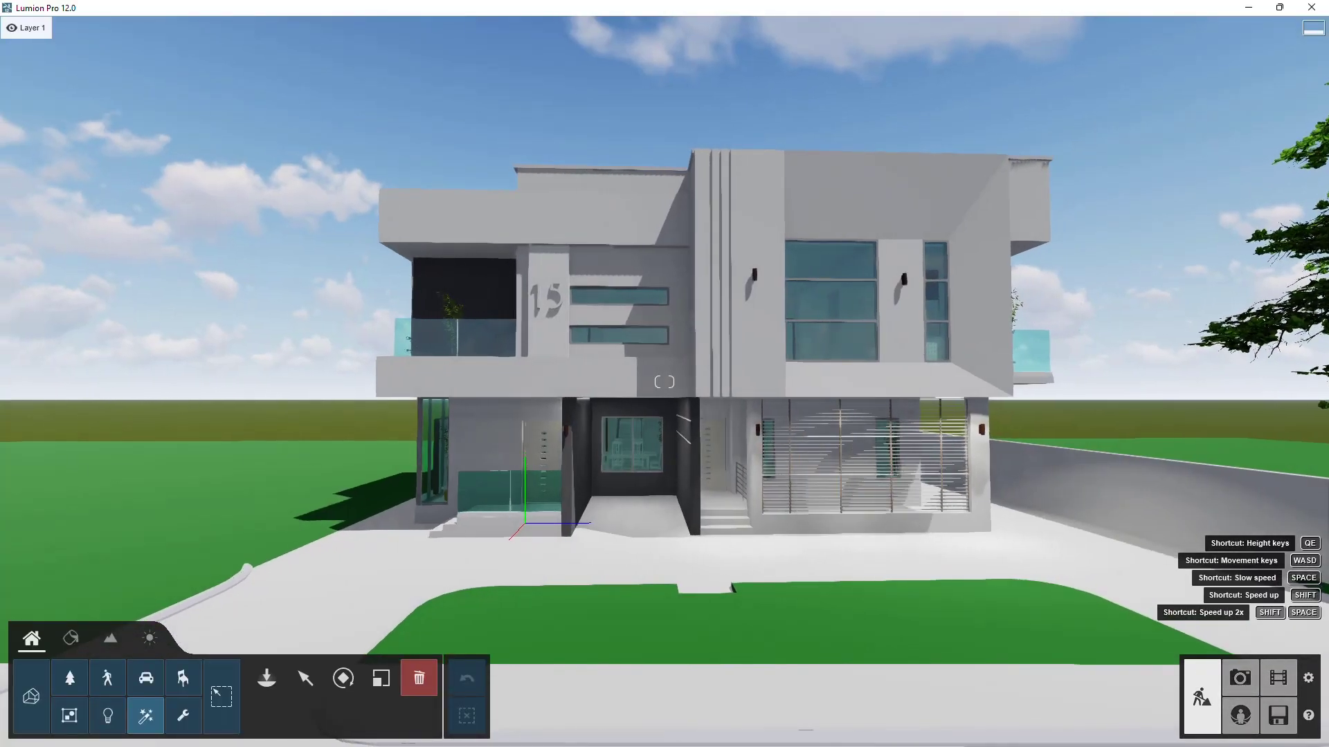
# Open the 360 panorama mode and turn its preview around the front of the house.
pyautogui.click(1242, 720)
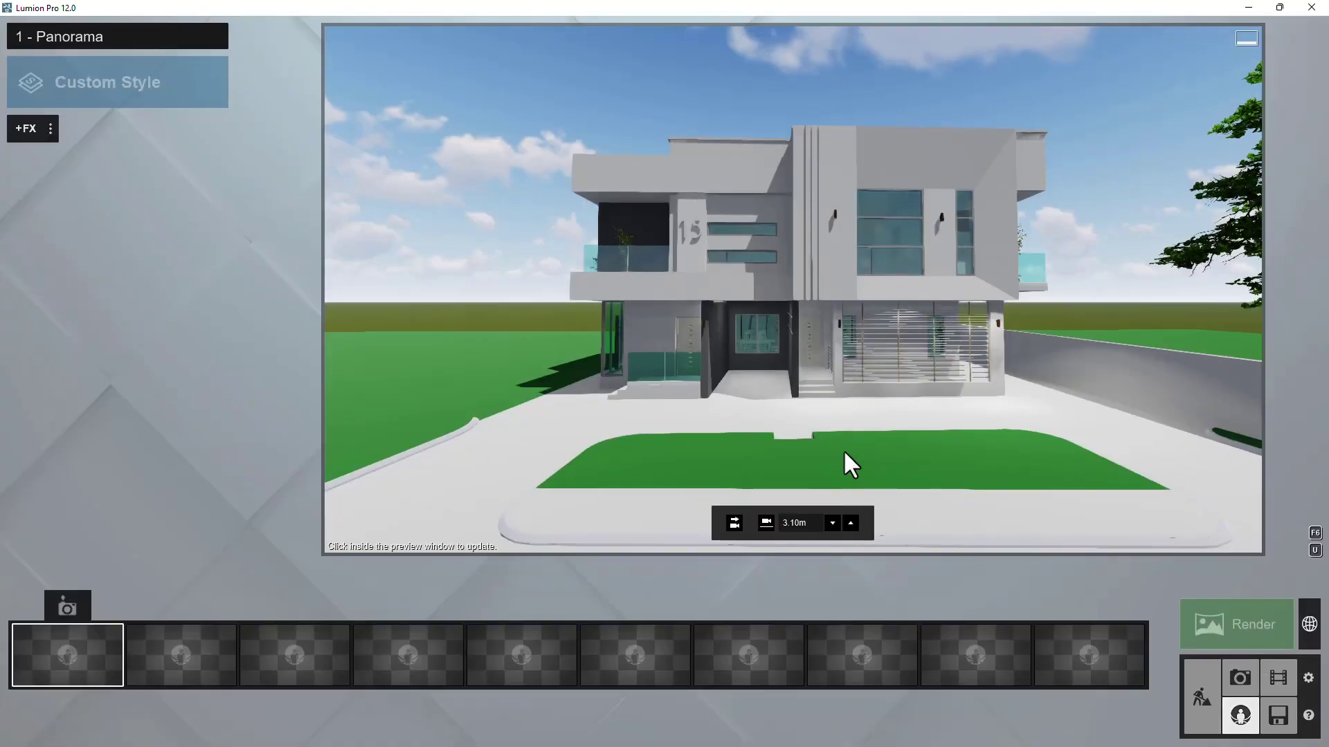
pyautogui.moveTo(779, 443)
pyautogui.moveTo(846, 401); pyautogui.dragTo(969, 430, button='right')
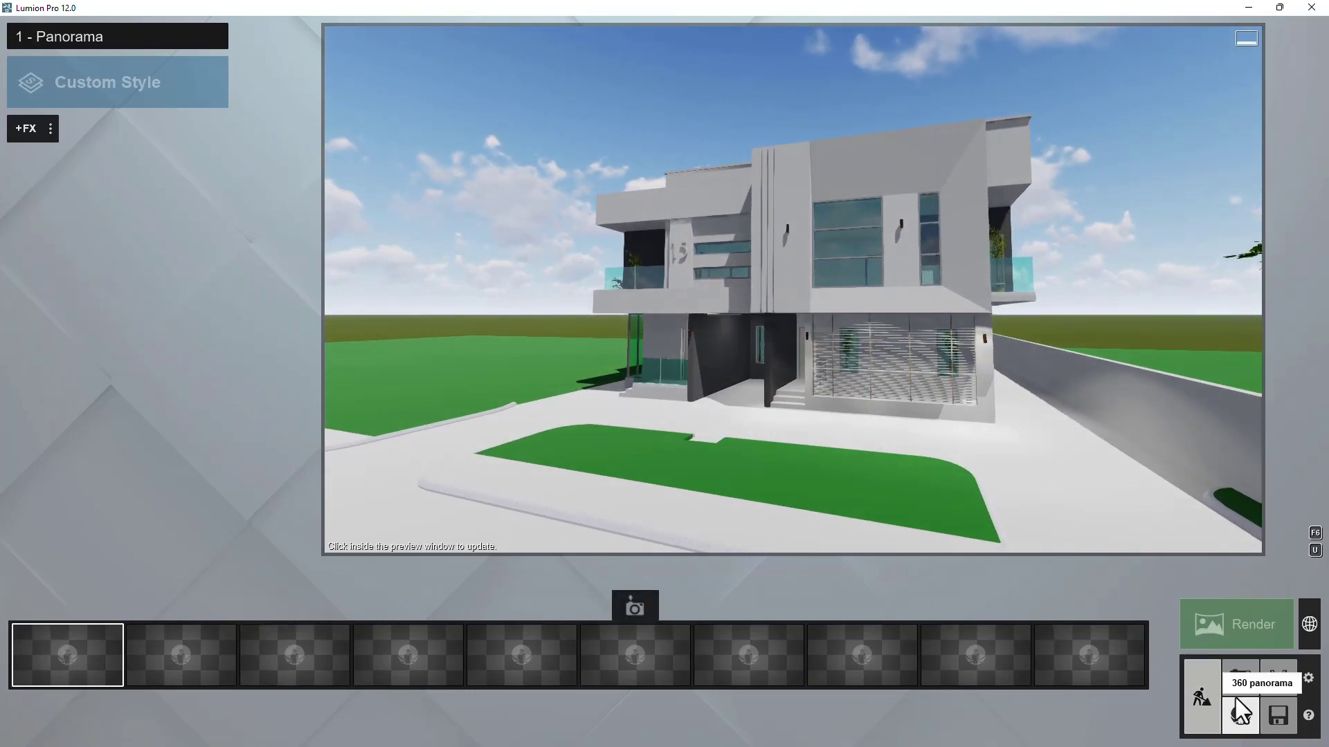
# Save the project as the Lumion project file "work file" in the work file folder and return to Build mode.
pyautogui.click(1279, 722)
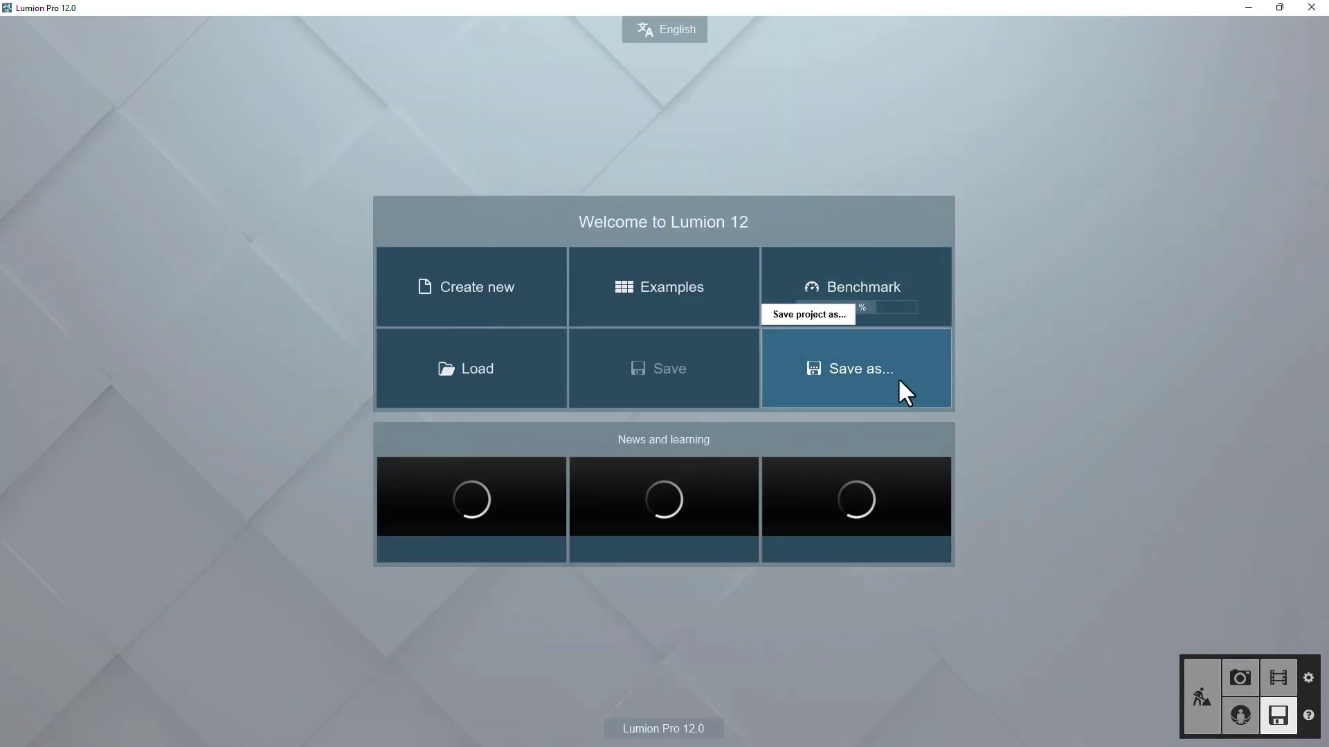
pyautogui.click(857, 364)
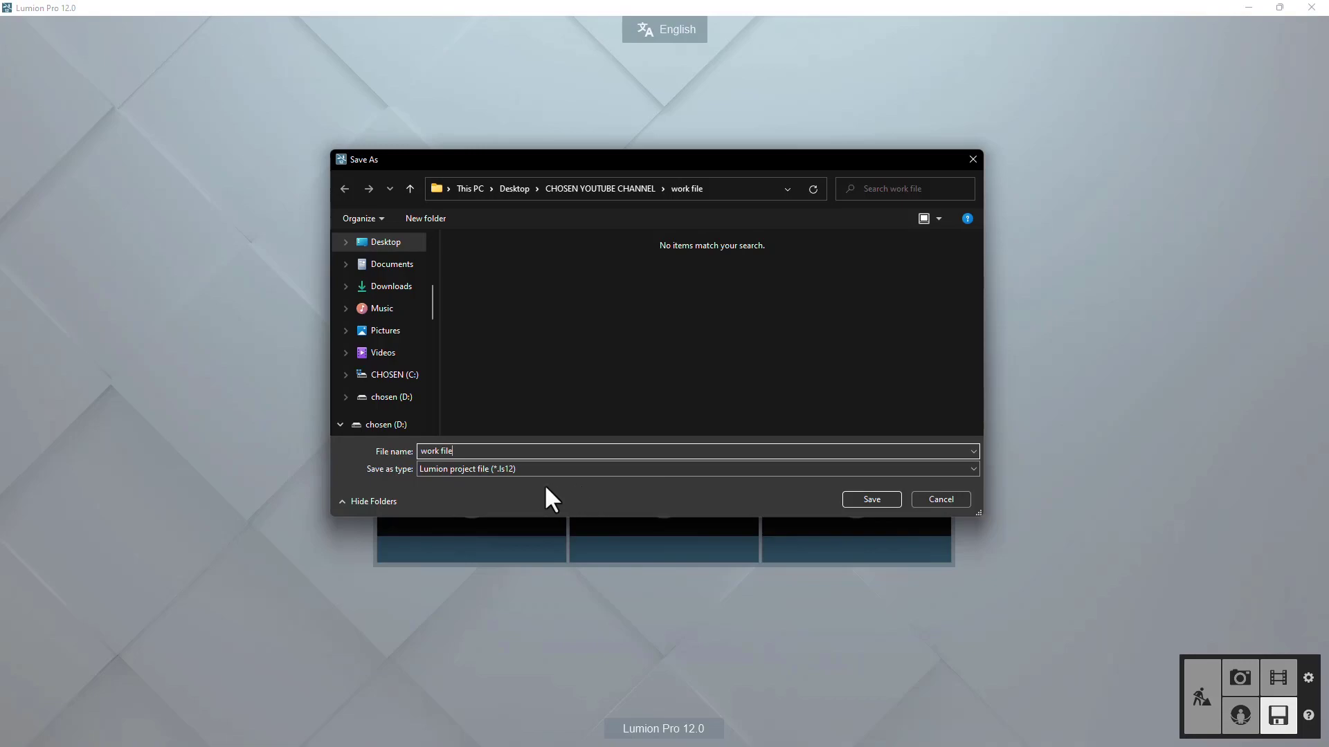
pyautogui.click(874, 499)
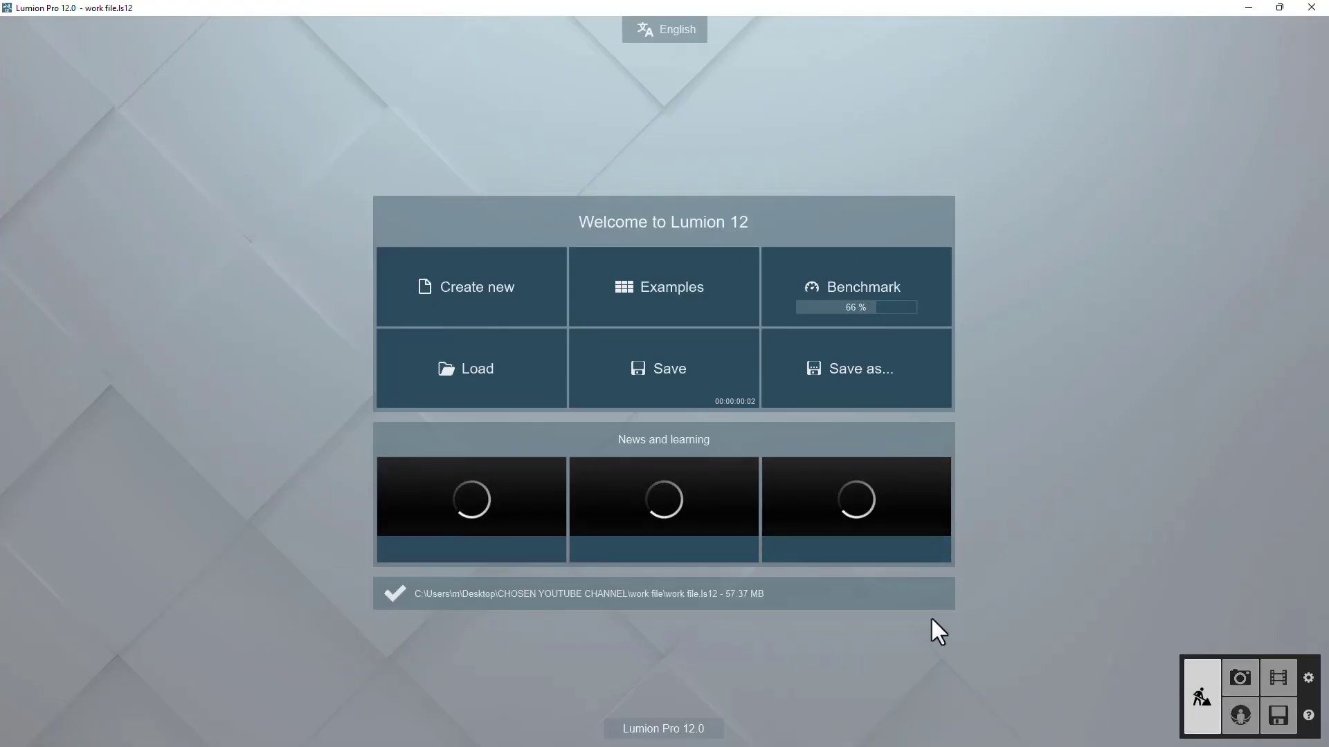
pyautogui.click(932, 620)
pyautogui.scroll(-10, 720, 459)
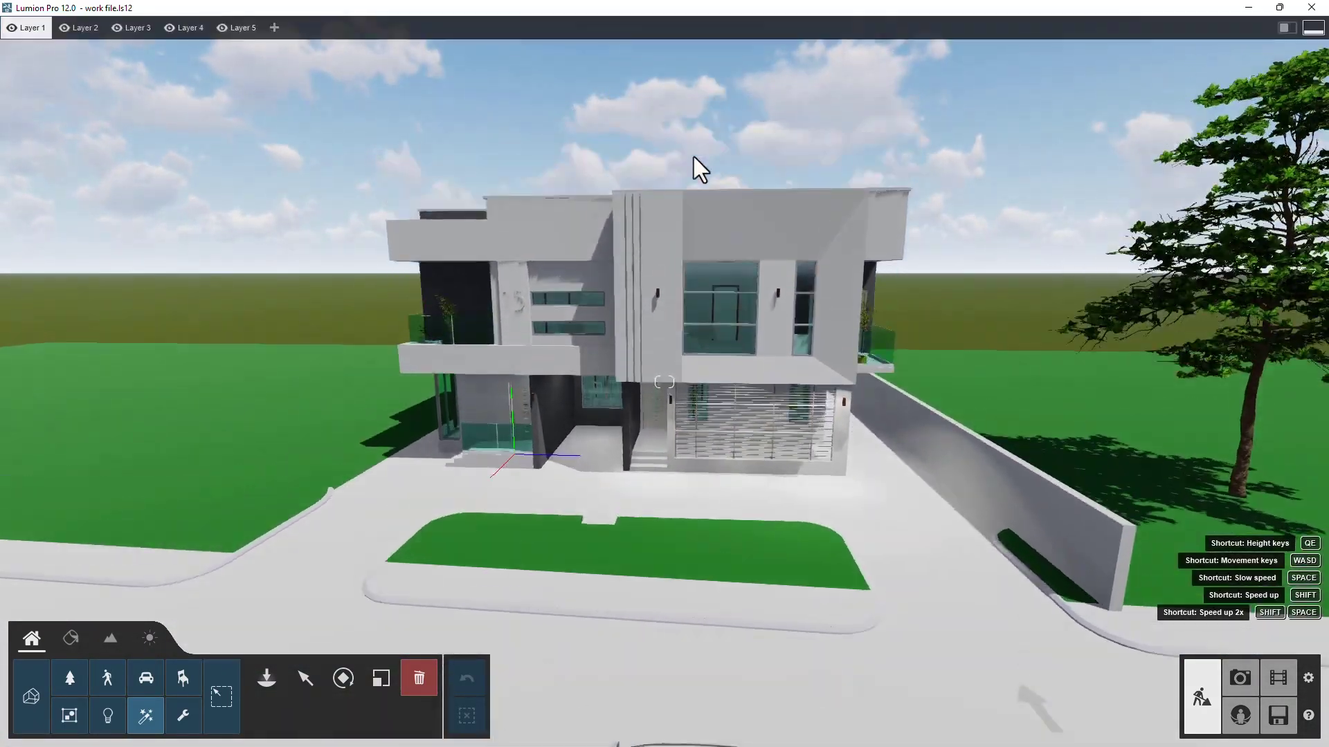
pyautogui.scroll(10, 807, 424)
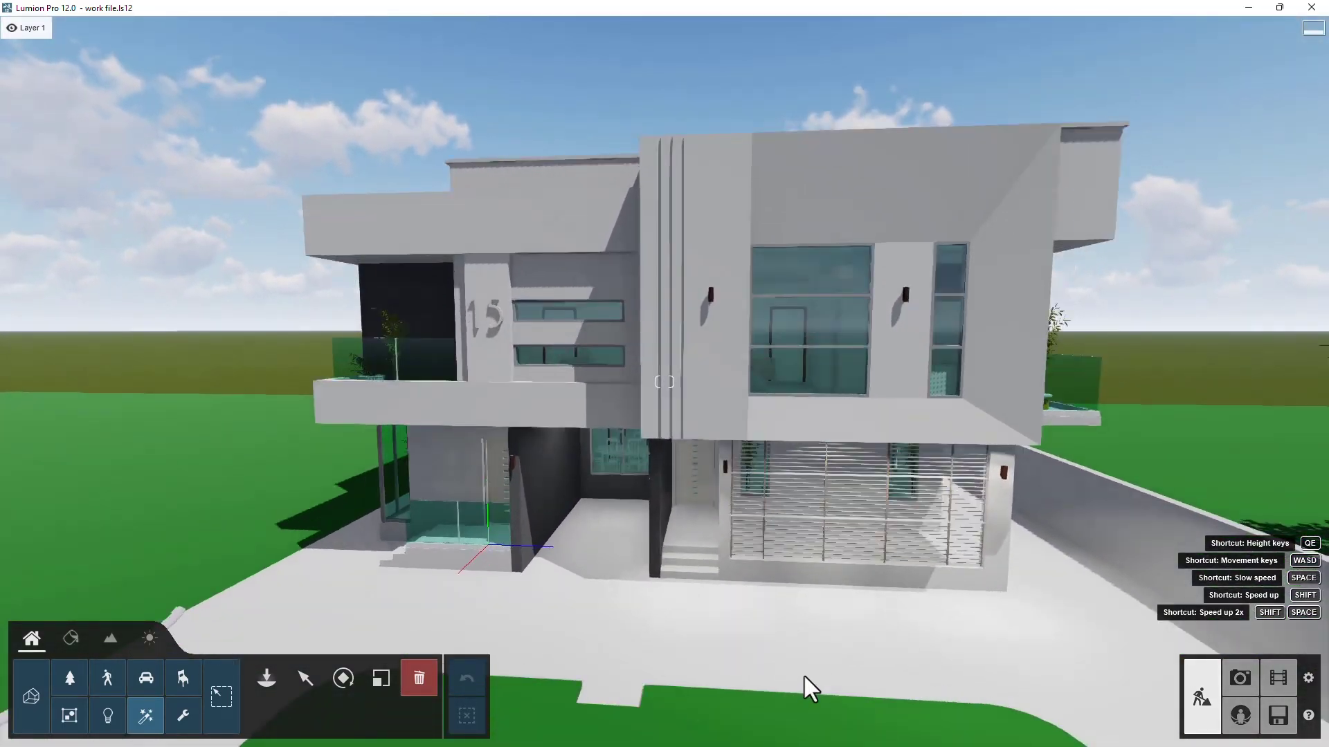
pyautogui.scroll(6, 733, 602)
pyautogui.scroll(-8, 733, 591)
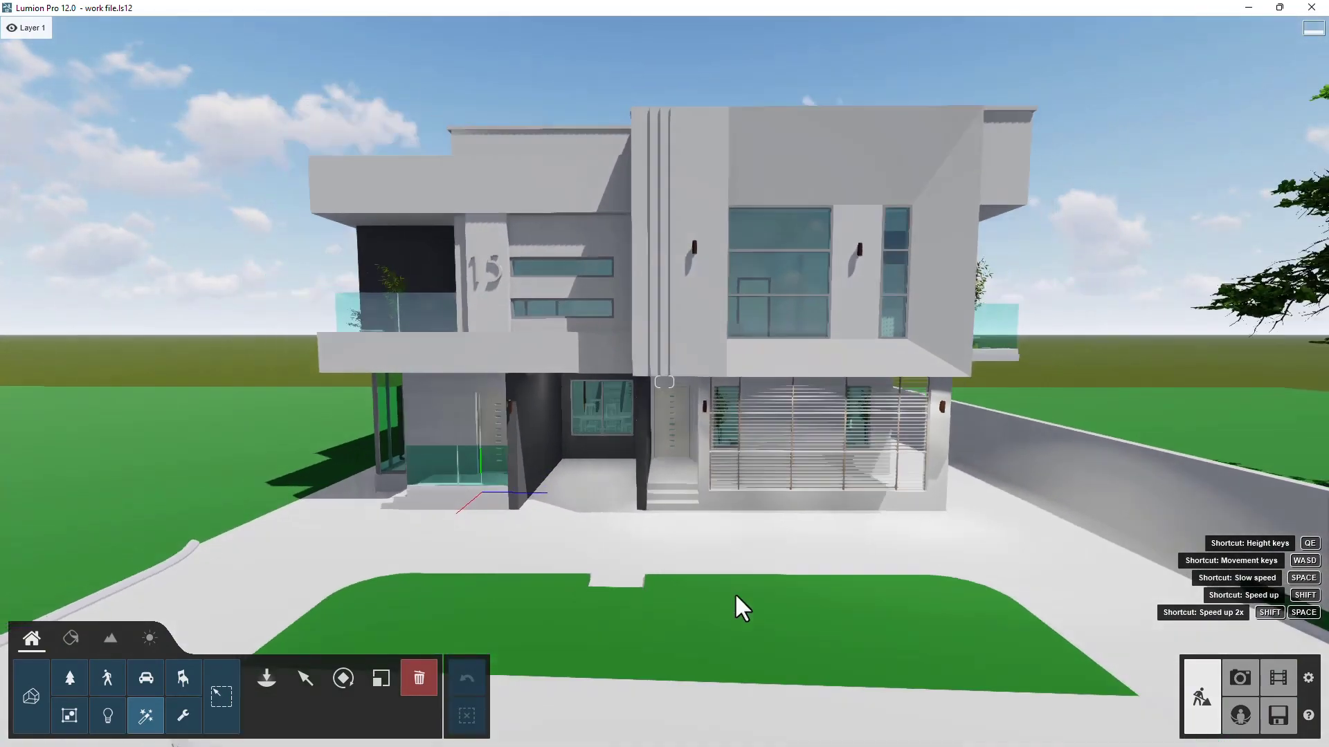